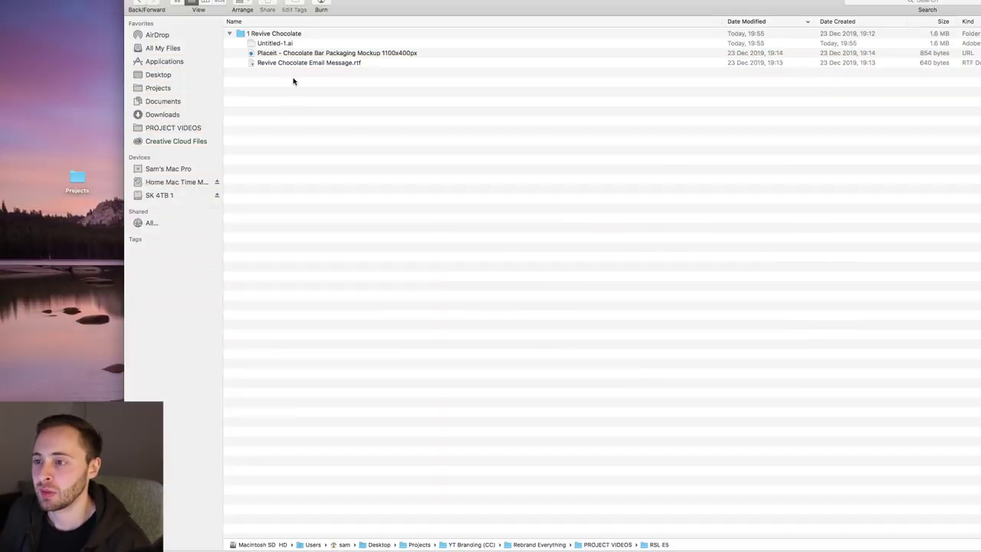
Step: Read the client's logo email in TextEdit, then open Untitled-1.ai in Illustrator
double_click(282, 62)
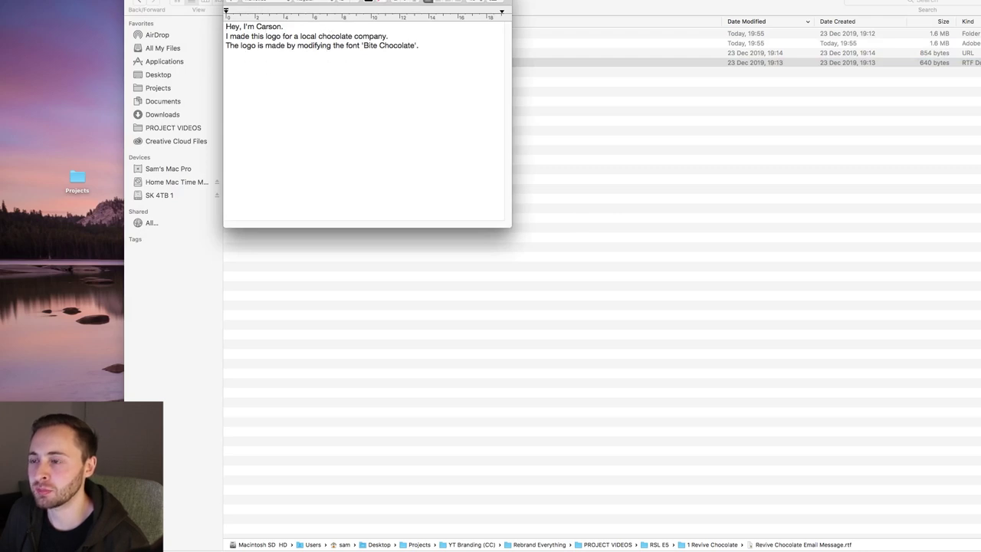
key(super+w)
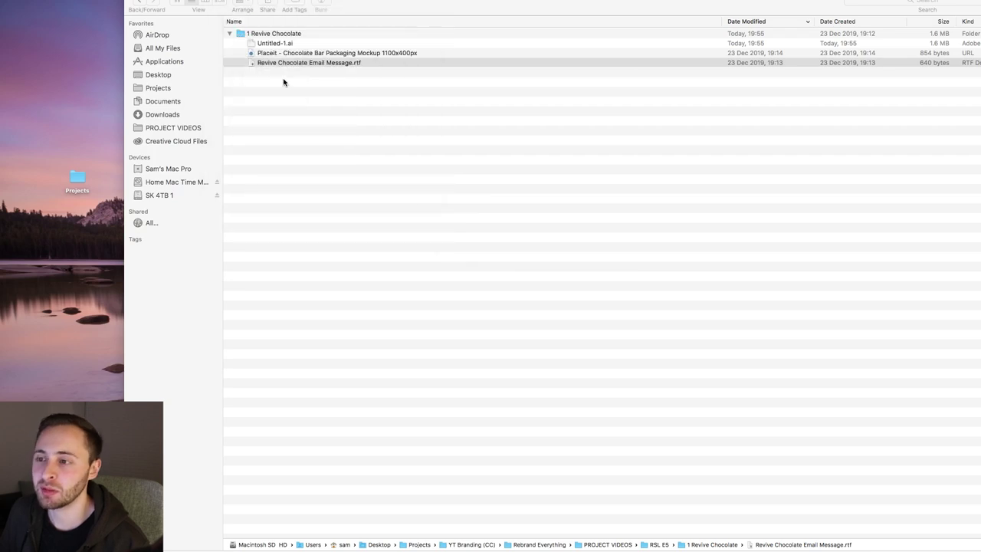
double_click(272, 44)
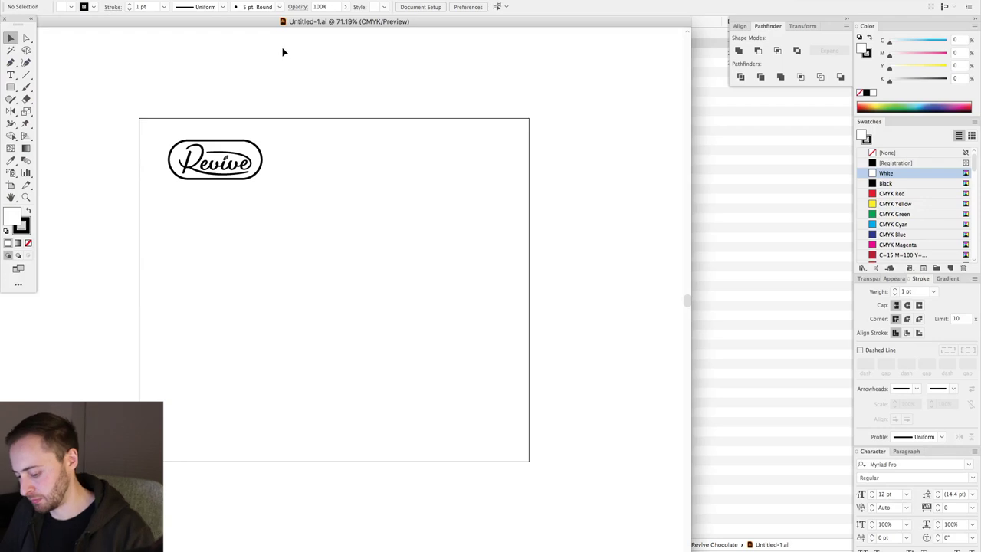
key(super+equal)
scroll(448, 290, left, 3)
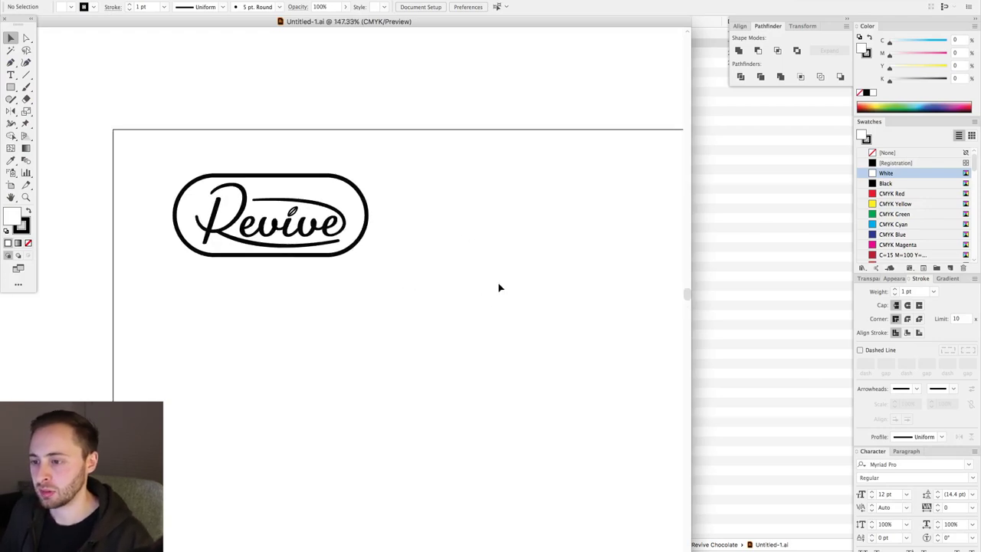
drag(124, 130, 515, 359)
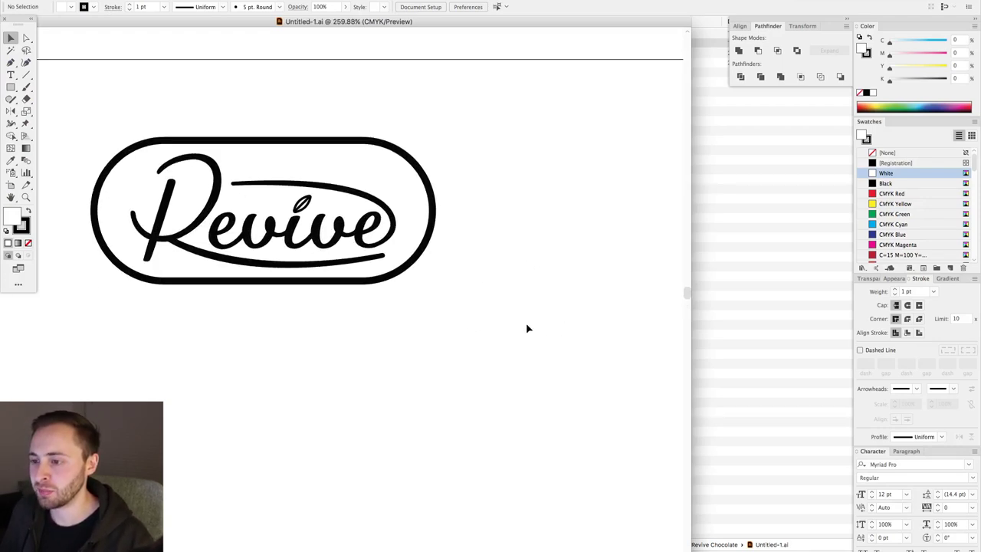
scroll(483, 329, left, 2)
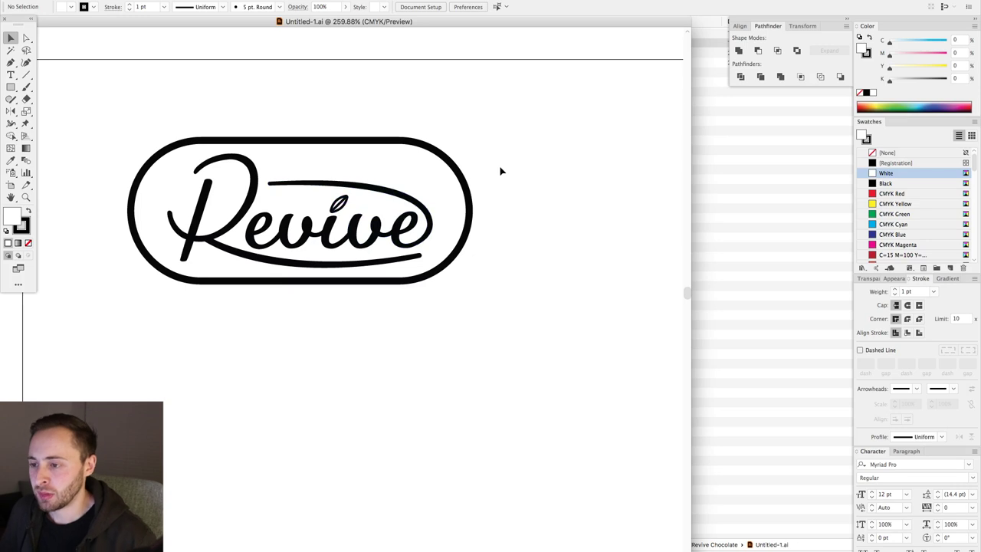
key(a)
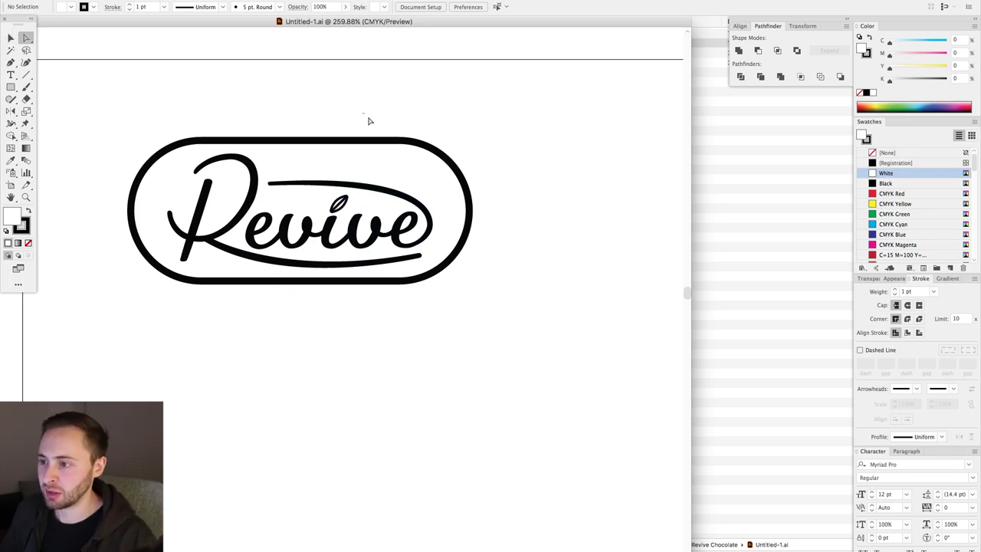
drag(368, 121, 432, 184)
click(472, 105)
key(super+minus)
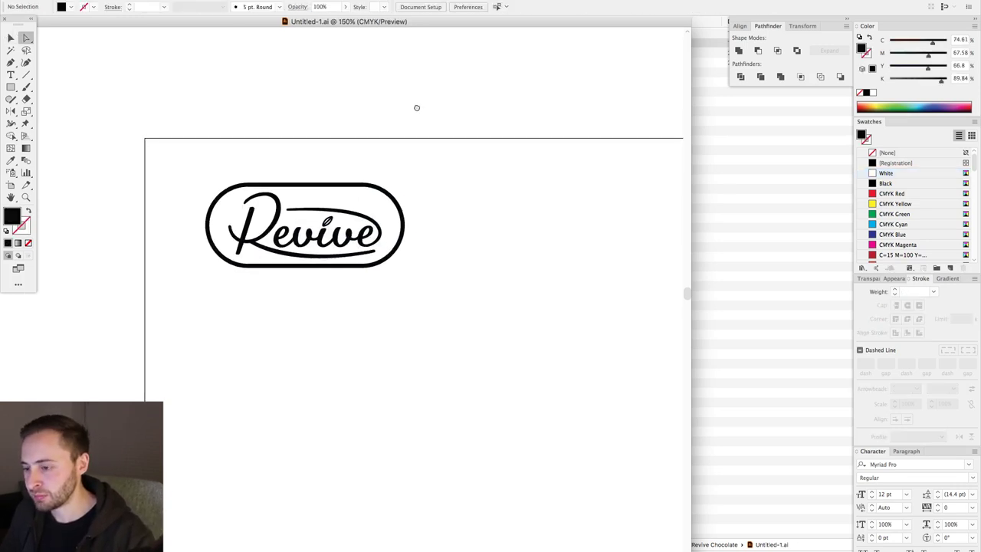
key(v)
scroll(416, 105, down, 2)
scroll(416, 105, right, 2)
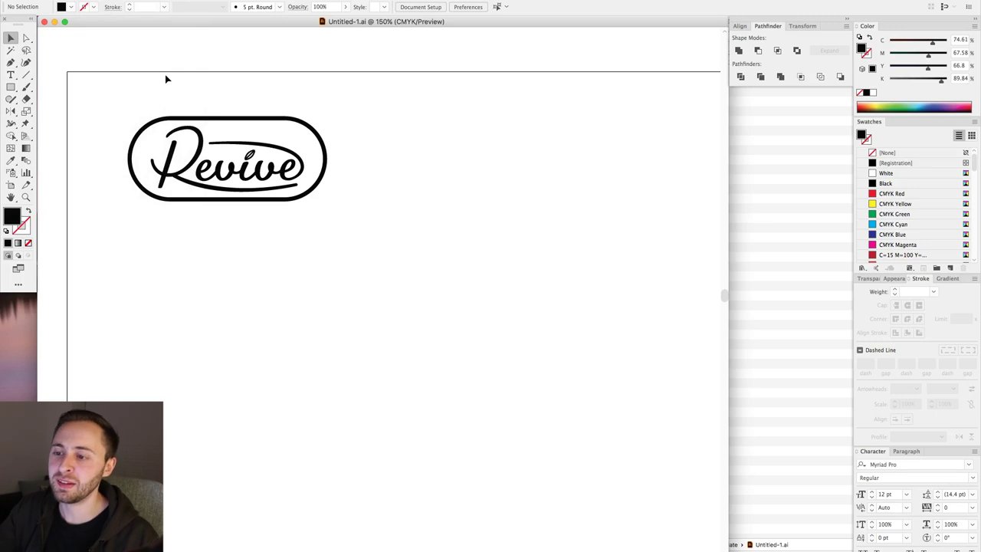
drag(83, 83, 449, 328)
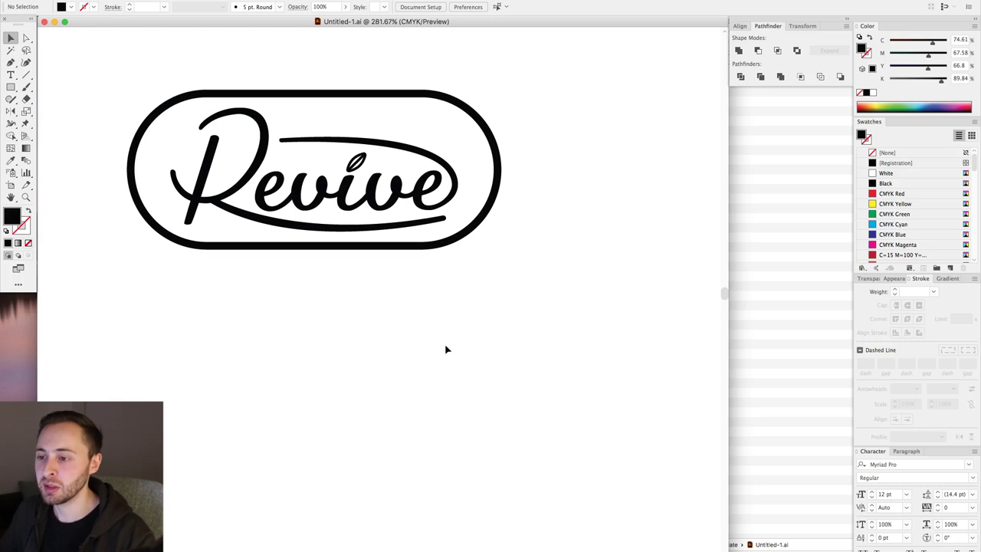
scroll(444, 329, down, 3)
drag(432, 311, 431, 321)
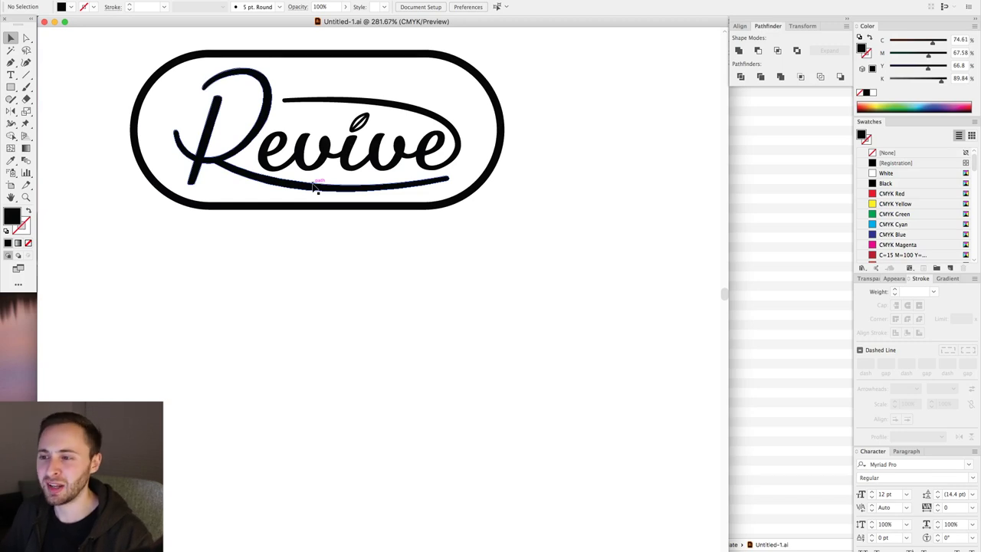
Step: Type 'Revive' below the logo, scale it up and move it lower
key(t)
click(239, 309)
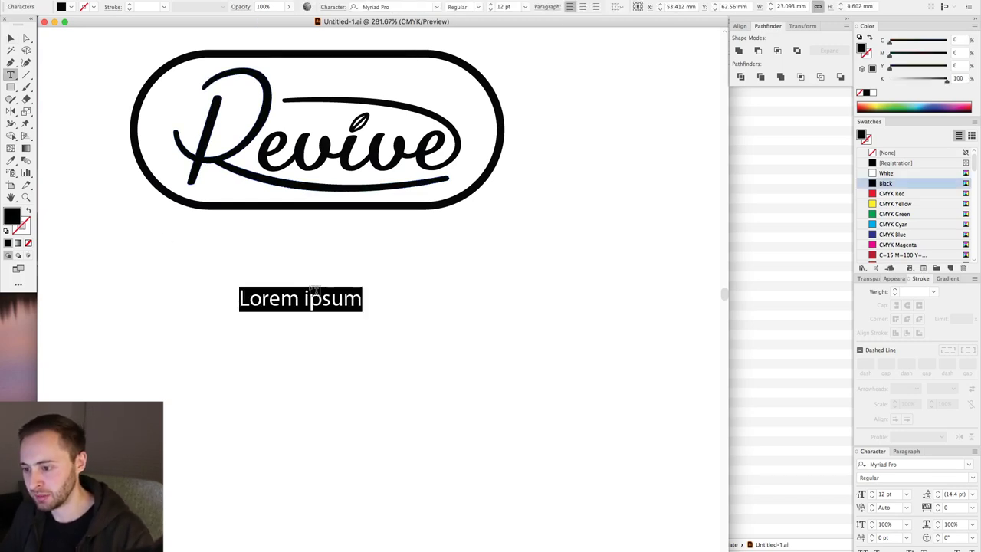
text(Revive)
key(Escape)
drag(304, 298, 433, 299)
drag(345, 303, 407, 346)
click(312, 138)
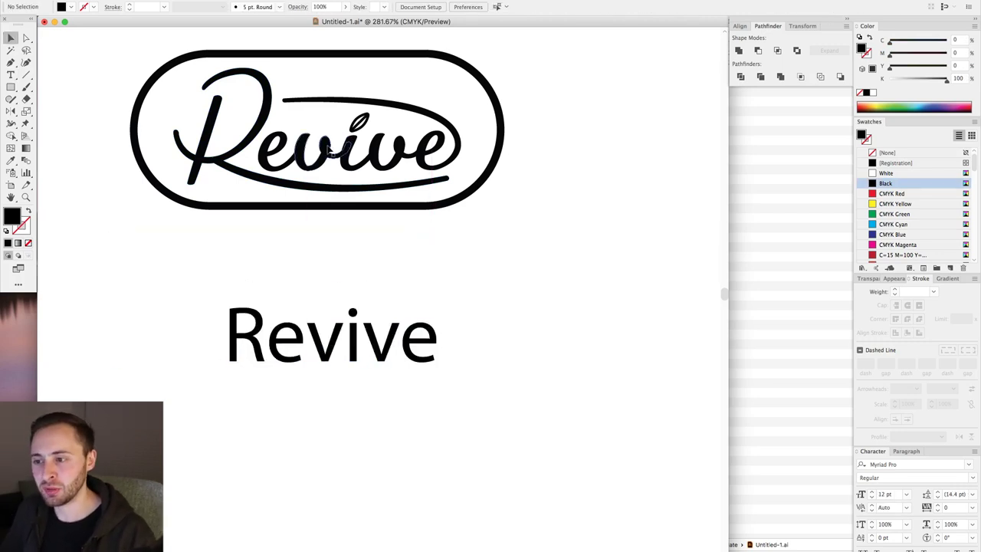
click(345, 337)
Step: Set the Revive text to Milkshake using the Script font filter
click(968, 464)
click(759, 157)
click(748, 213)
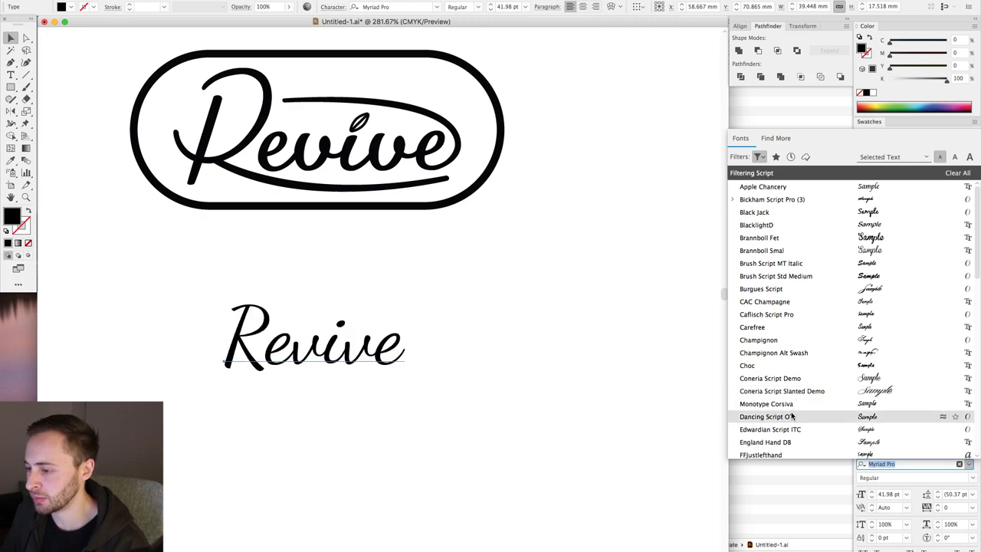
scroll(783, 429, down, 5)
scroll(781, 187, up, 1)
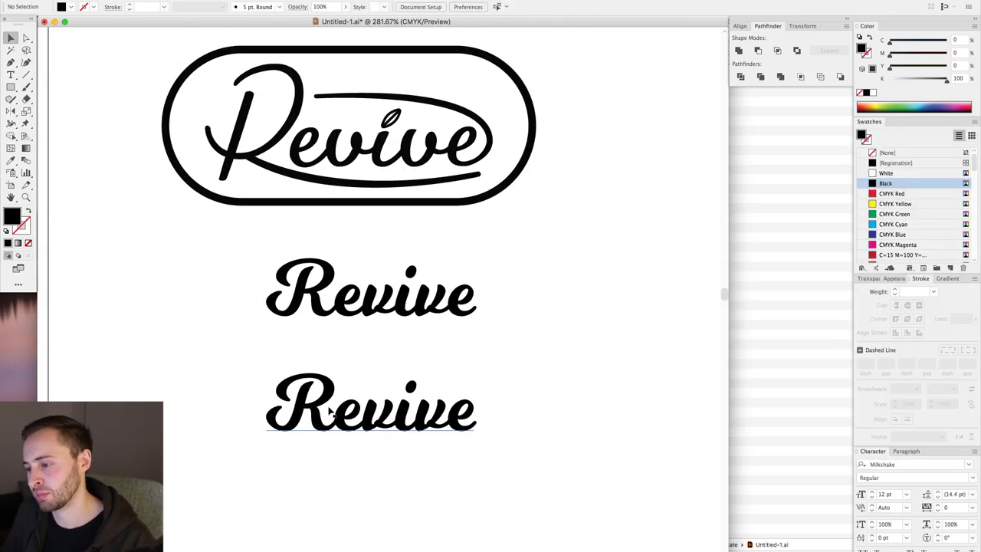
click(969, 463)
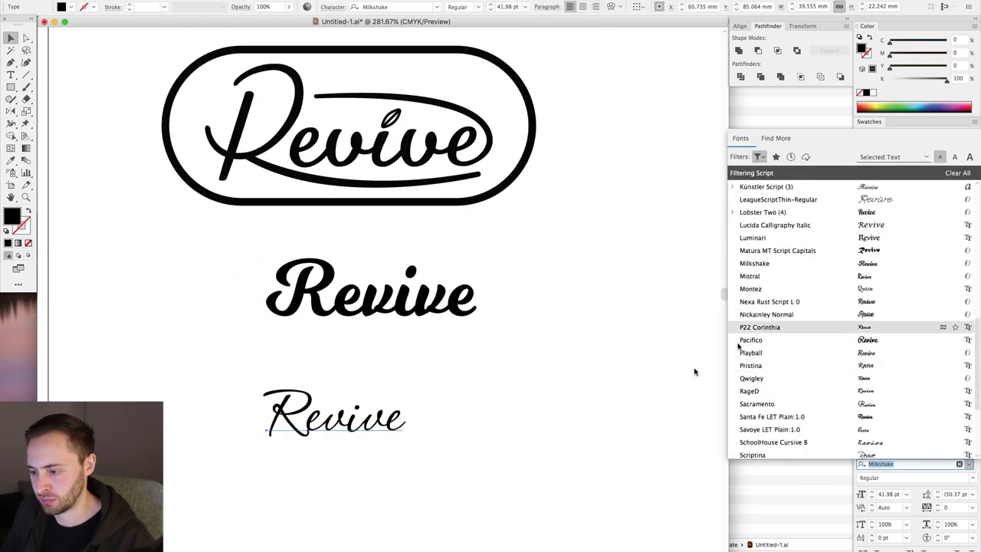
Step: Set the lower Revive copy to P22 Corinthia and enlarge it
key(Return)
drag(404, 416, 472, 413)
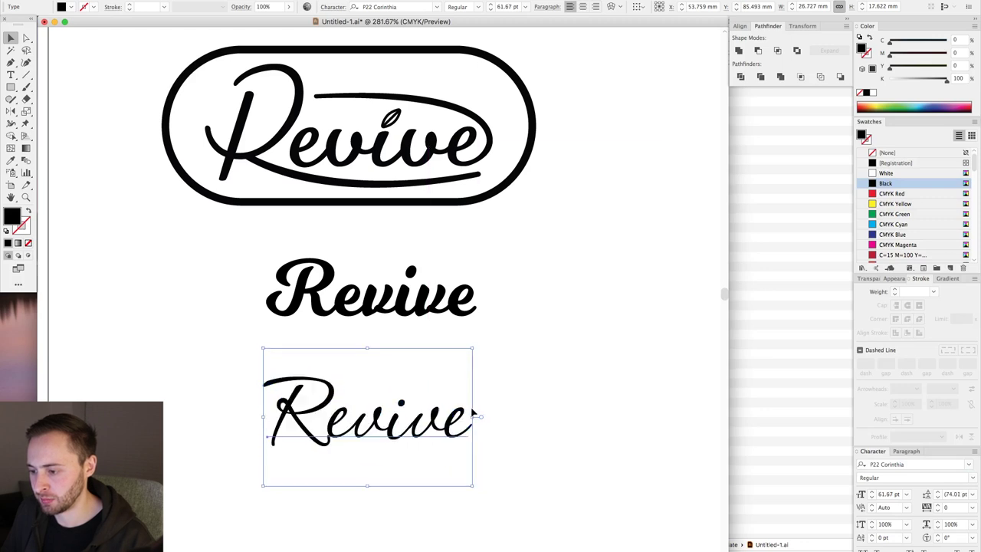
click(511, 400)
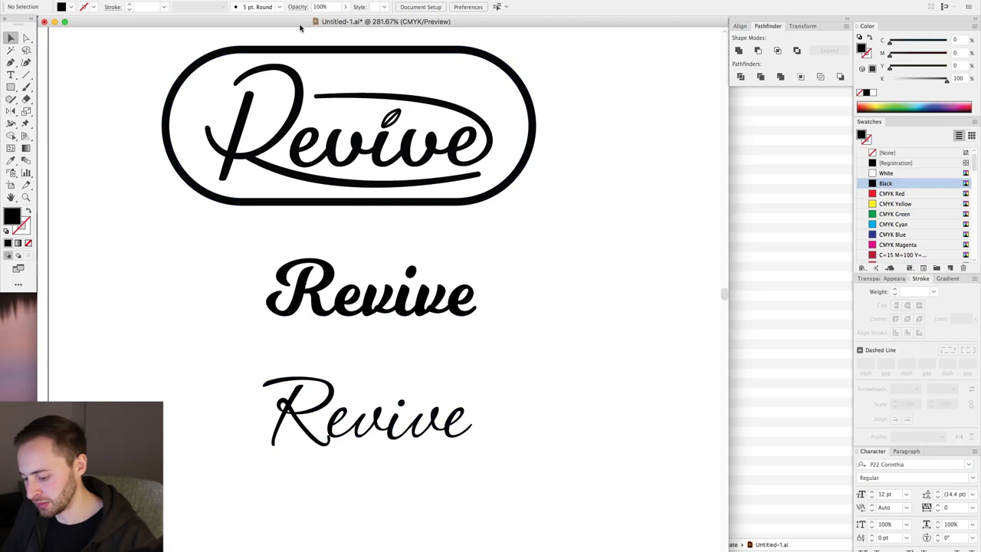
Step: Show rulers and drag horizontal guides to the logo lettering and the script word's baseline
key(super+r)
drag(291, 33, 525, 164)
drag(444, 34, 511, 439)
drag(517, 35, 554, 412)
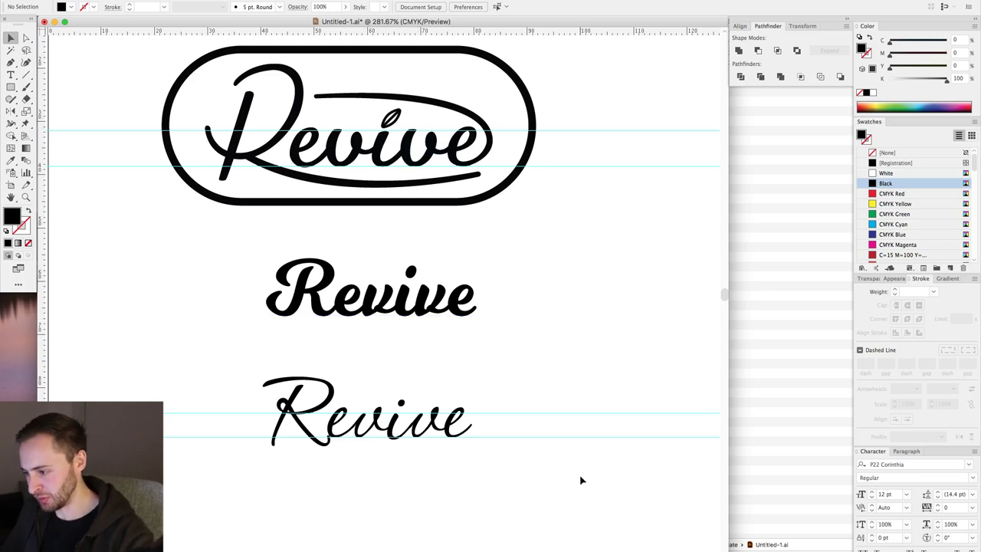
Step: Set fill to none and zoom out to compare all three Revive versions, selecting the script one
key(slash)
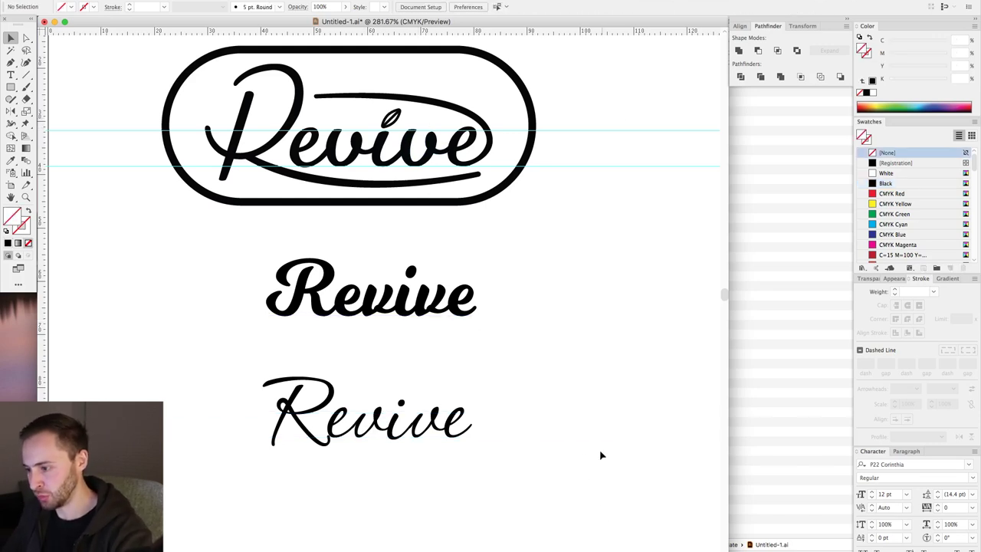
key(ctrl+minus)
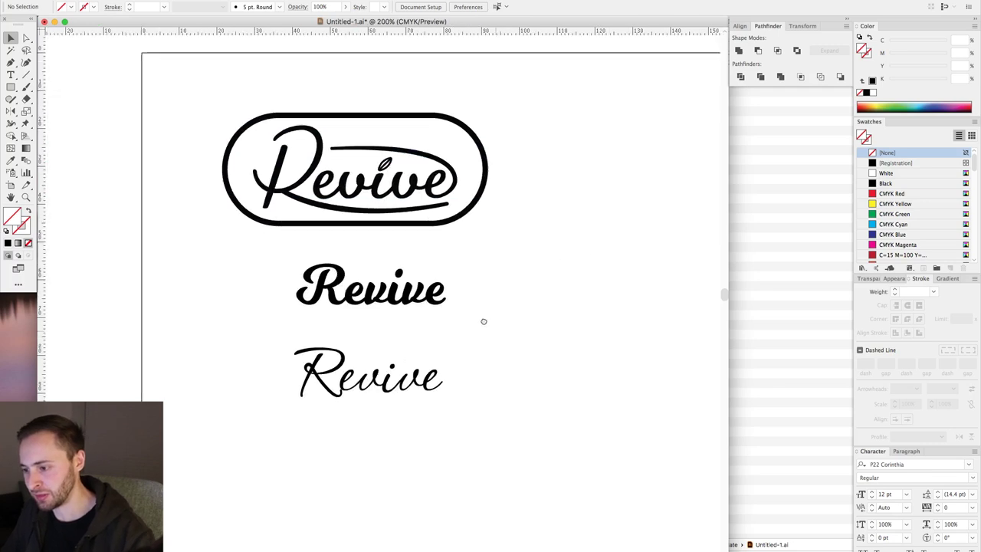
click(367, 416)
click(524, 206)
scroll(524, 206, up, 1)
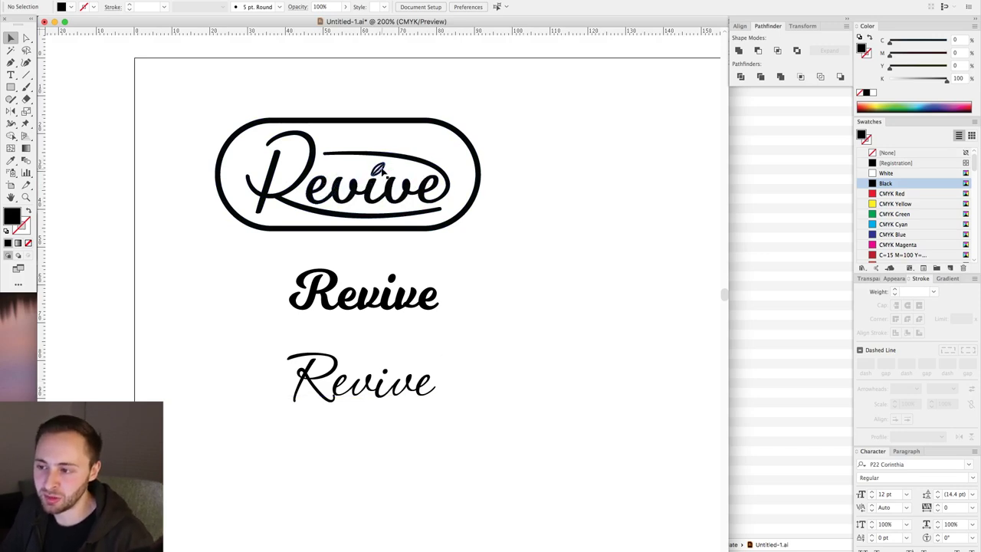
scroll(397, 360, down, 3)
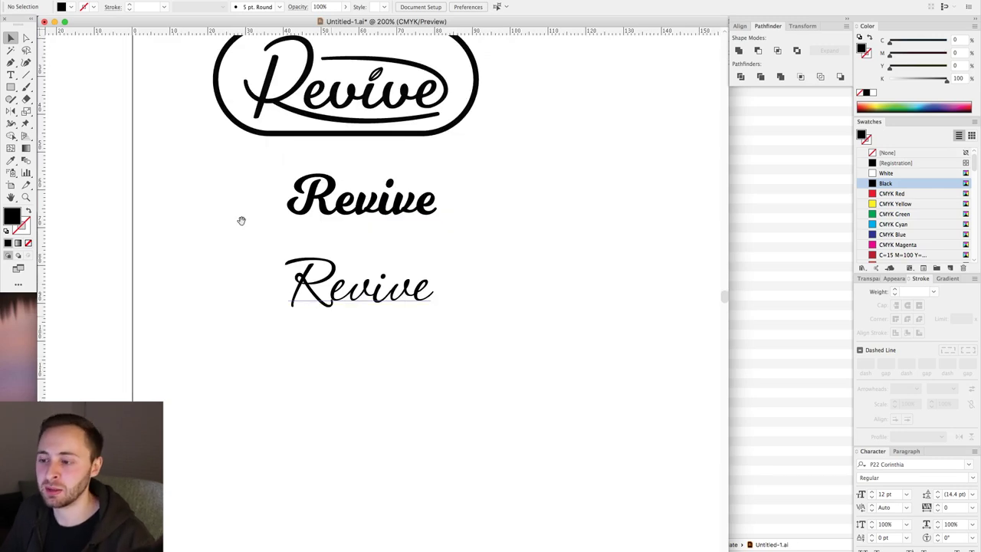
scroll(308, 289, up, 5)
click(455, 344)
scroll(455, 345, down, 2)
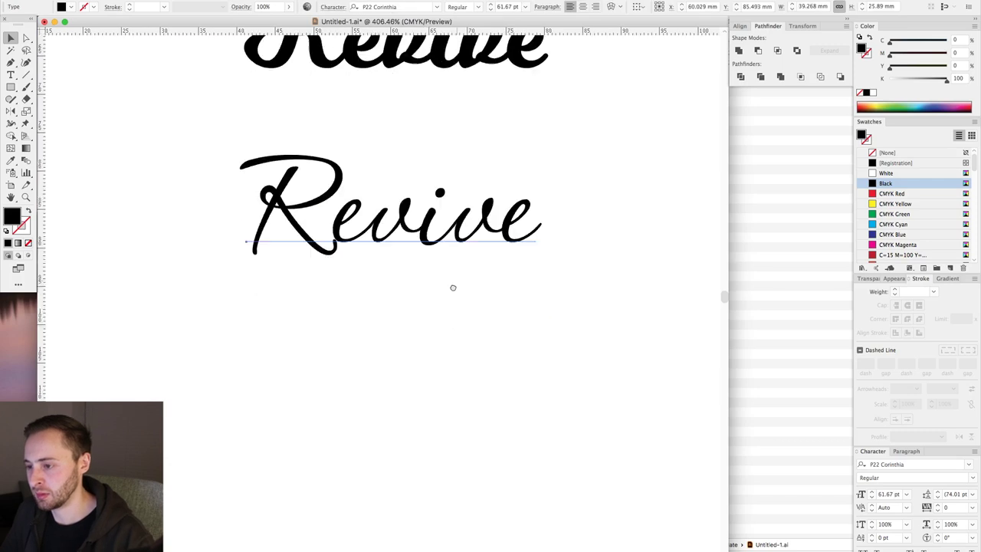
Step: Convert the script Revive to outlines and delete the R's lower-right tail segment
key(super+shift+o)
click(409, 344)
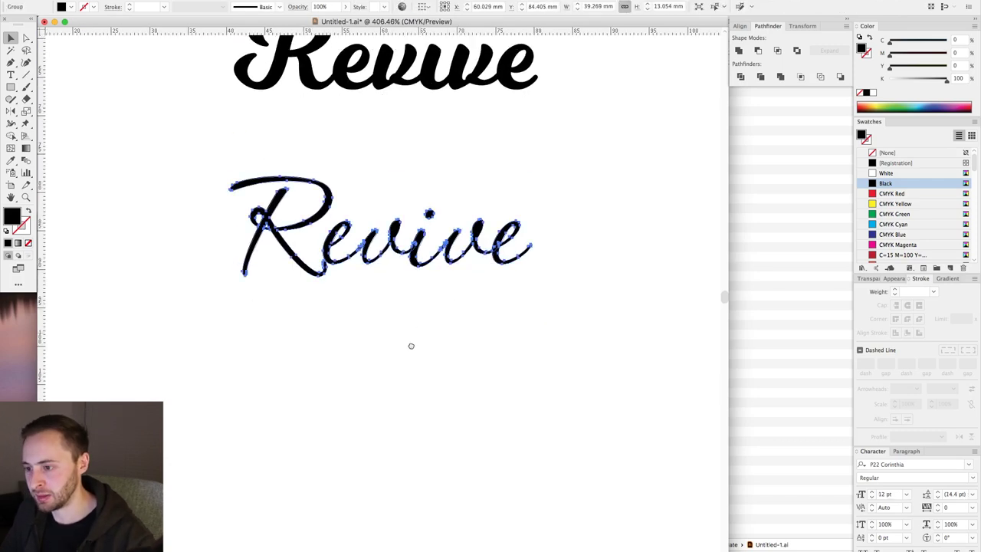
scroll(399, 361, up, 1)
key(a)
click(302, 295)
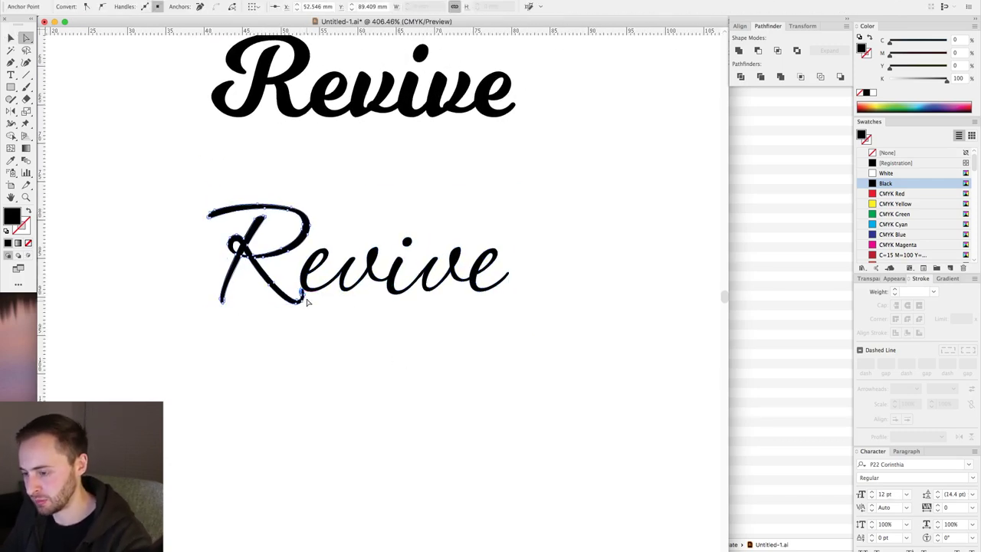
click(213, 197)
drag(201, 180, 469, 405)
click(303, 308)
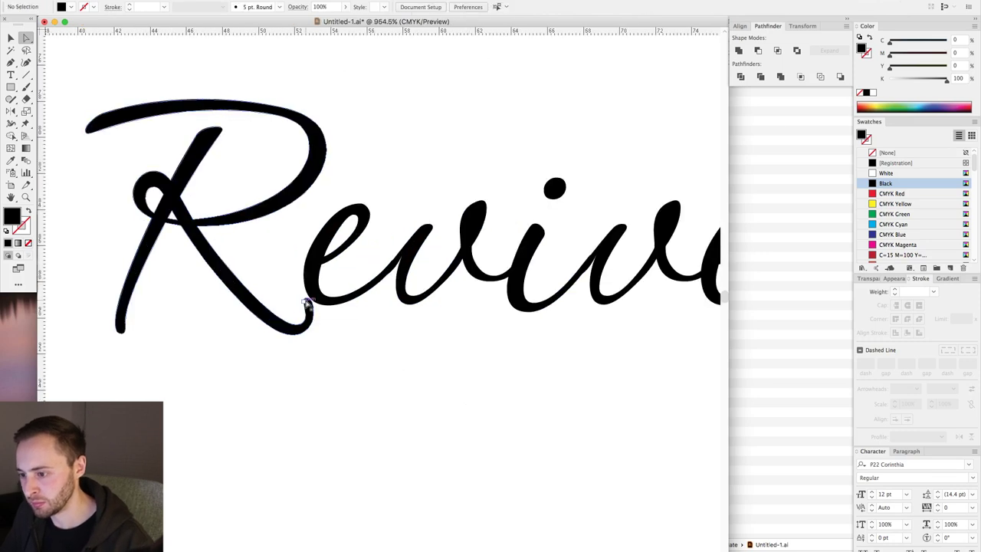
key(Delete)
Step: Zoom in on the plain Revive lettering and continue a Pen path from the R's end
key(ctrl+minus)
key(ctrl+minus)
key(ctrl+minus)
key(ctrl+minus)
key(ctrl+minus)
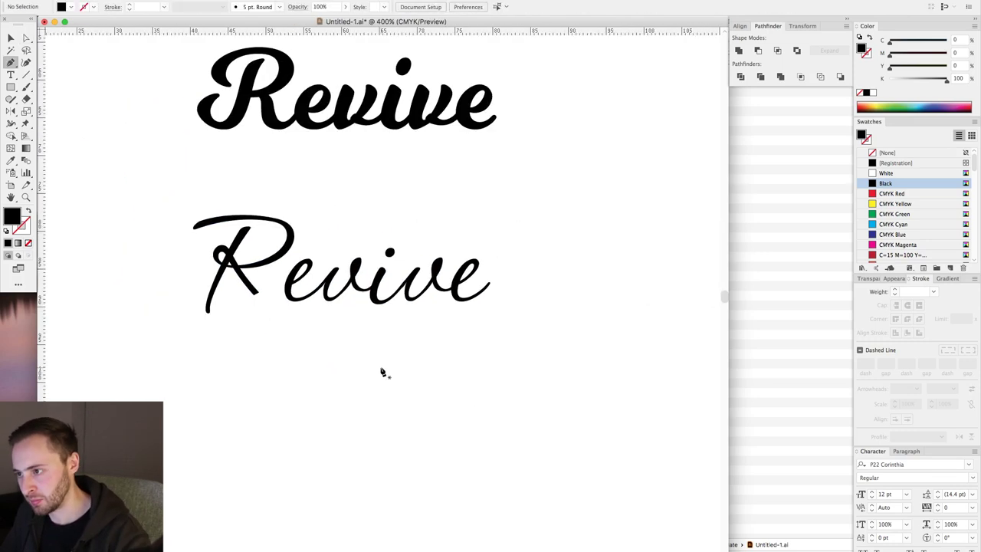
click(543, 401)
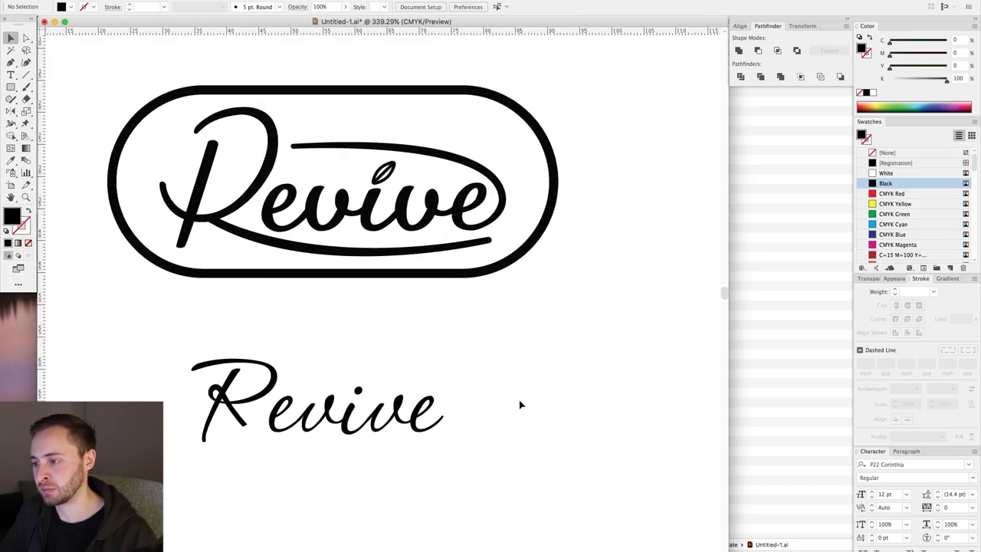
drag(407, 153, 548, 291)
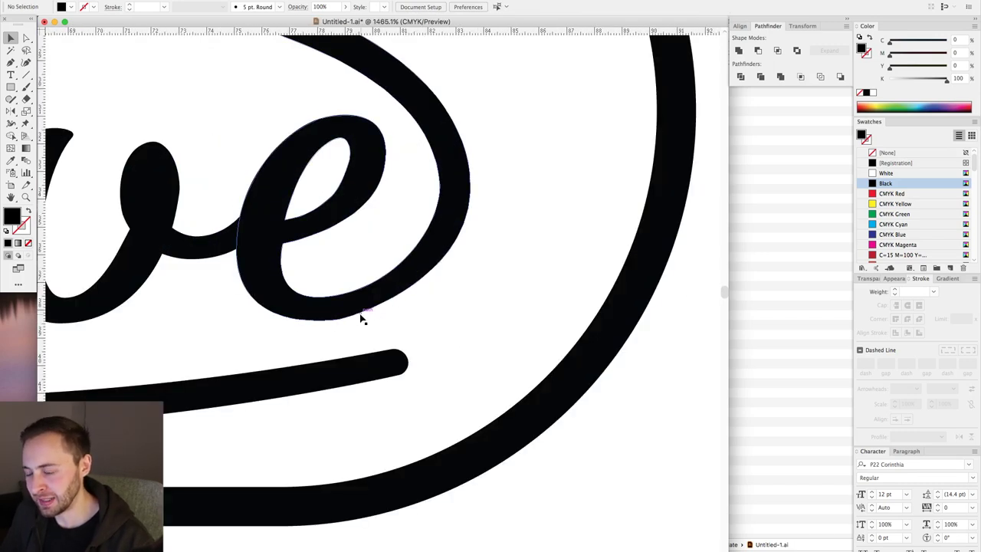
key(super+1)
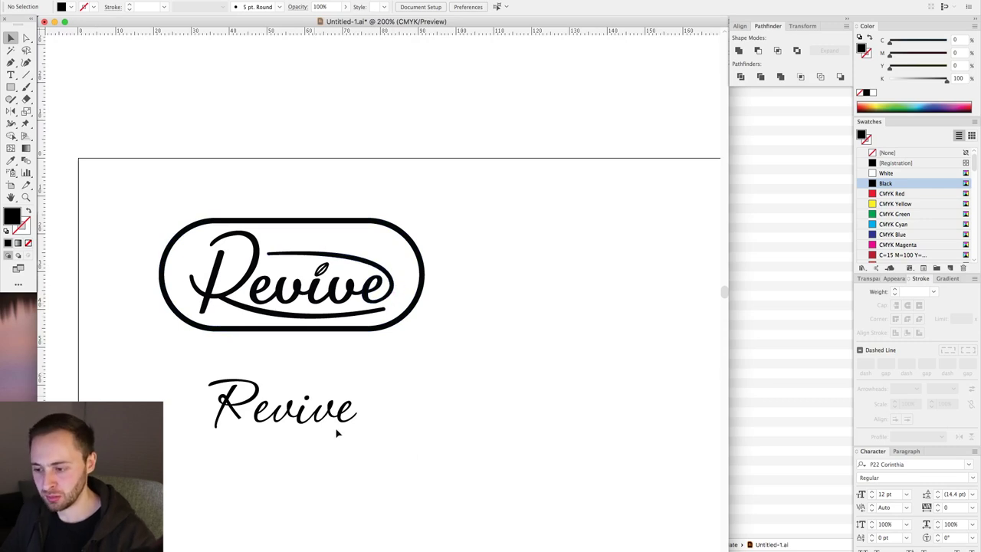
drag(163, 308, 525, 486)
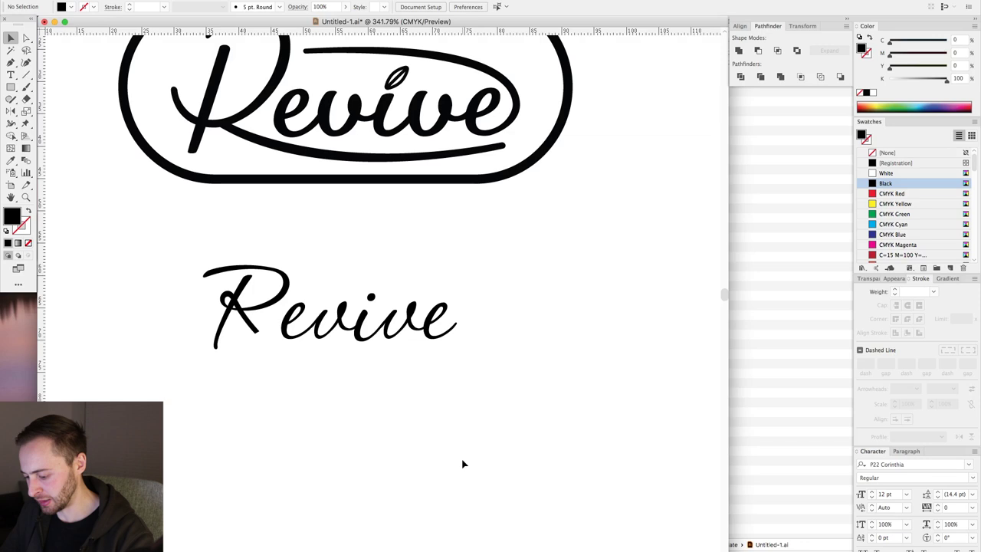
scroll(490, 438, left, 2)
key(super+equal)
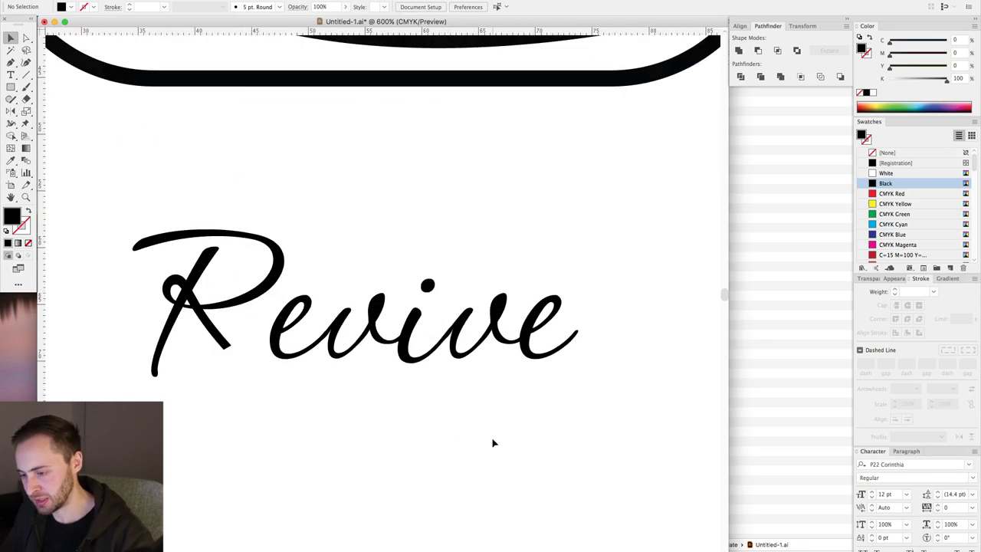
key(p)
click(230, 345)
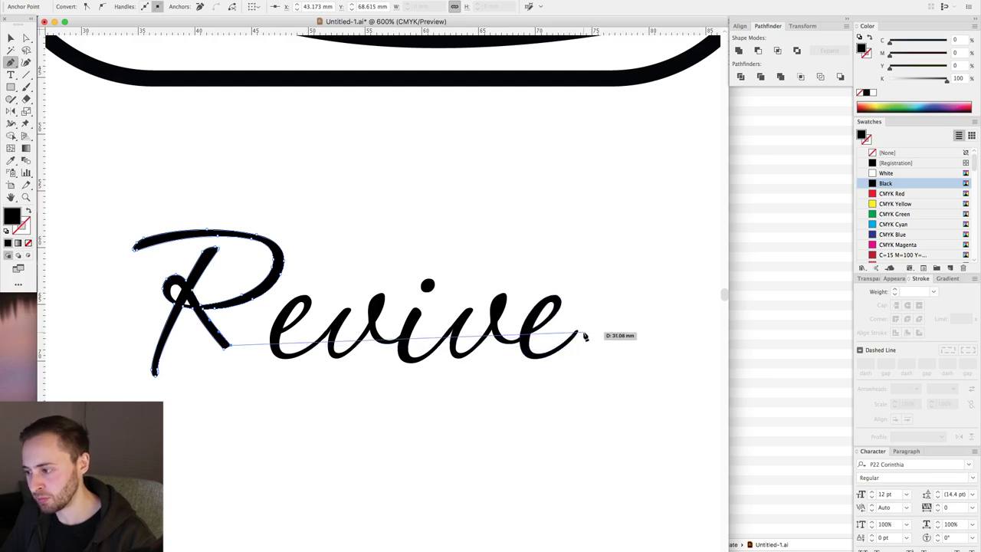
Step: Add a curved point at the end of the e and bend the new curve under the lettering
drag(589, 337, 715, 246)
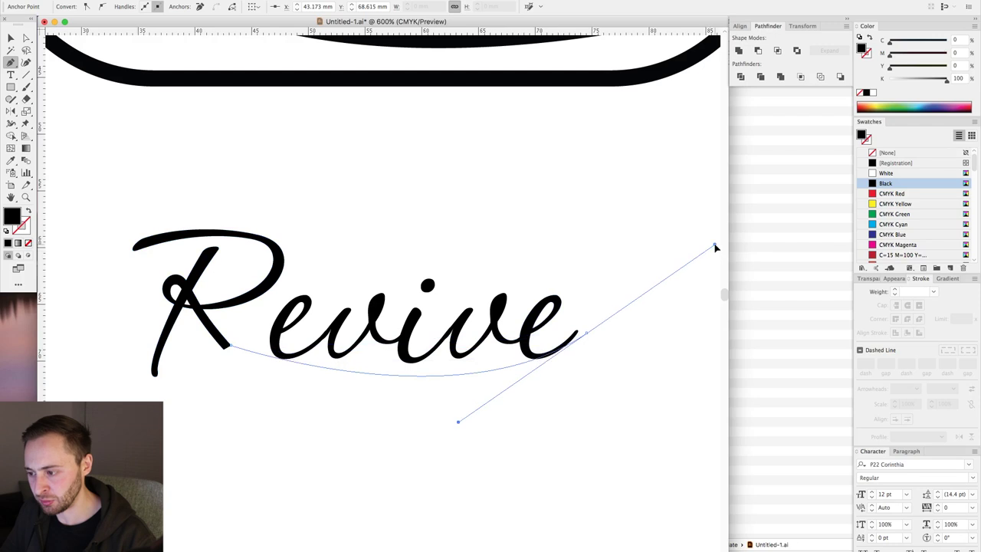
drag(458, 424, 344, 447)
super+click(442, 471)
click(498, 373)
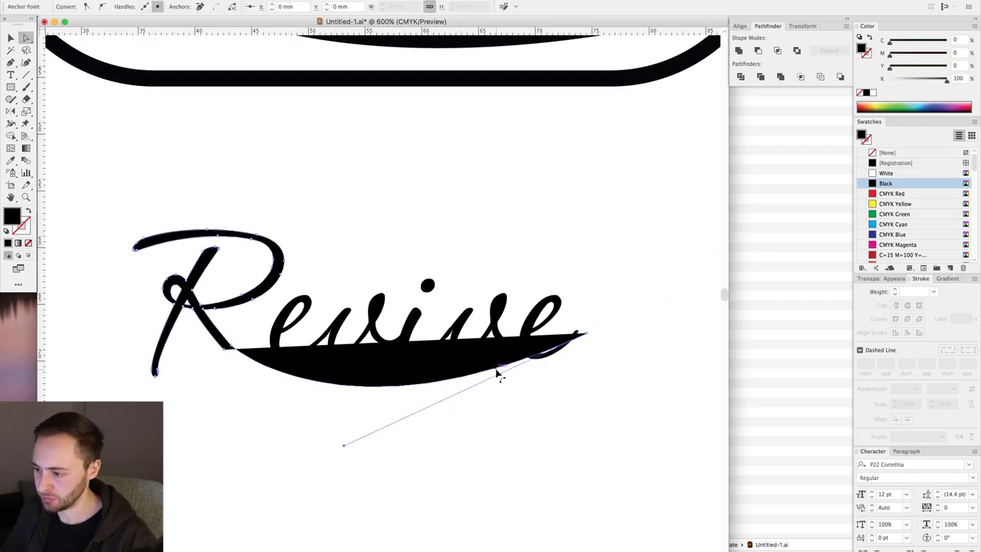
key(p)
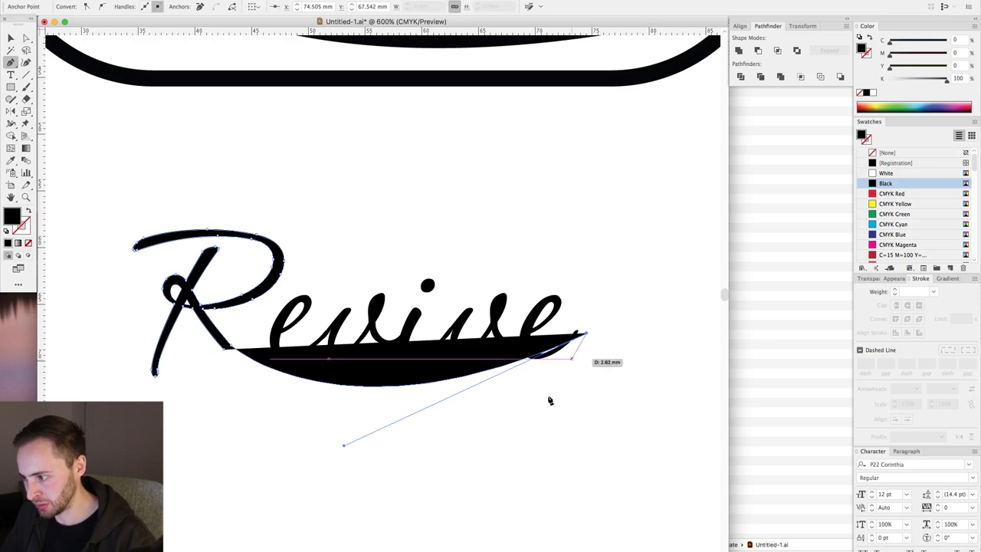
drag(232, 349, 344, 426)
scroll(429, 383, right, 3)
super+click(525, 339)
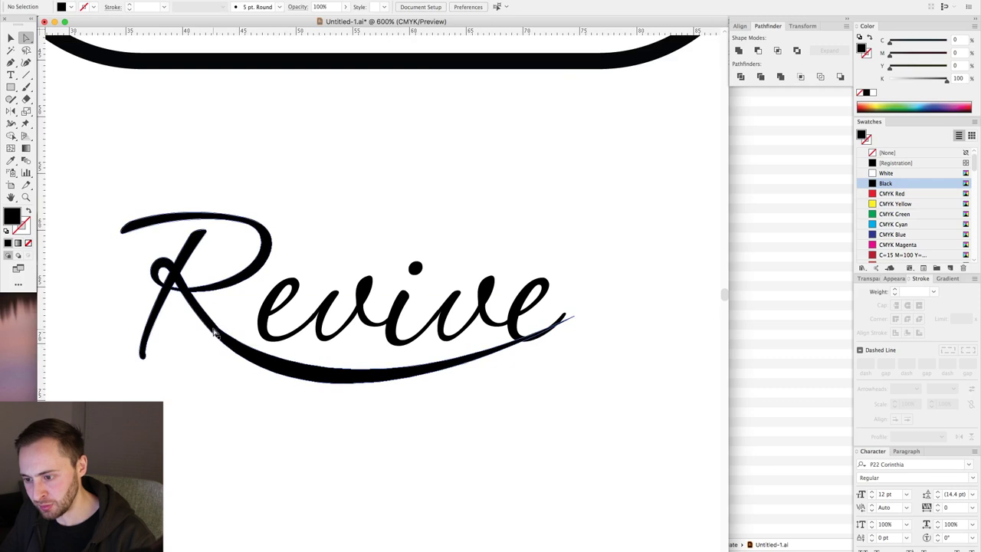
Step: Pull the swoosh's starting curve downward, undoing a trial thickening
drag(514, 276, 639, 378)
key(super+equal)
scroll(537, 277, left, 10)
mouse_move(339, 416)
mouse_down()
mouse_move(348, 437)
mouse_move(359, 435)
mouse_move(346, 390)
mouse_move(341, 411)
mouse_up()
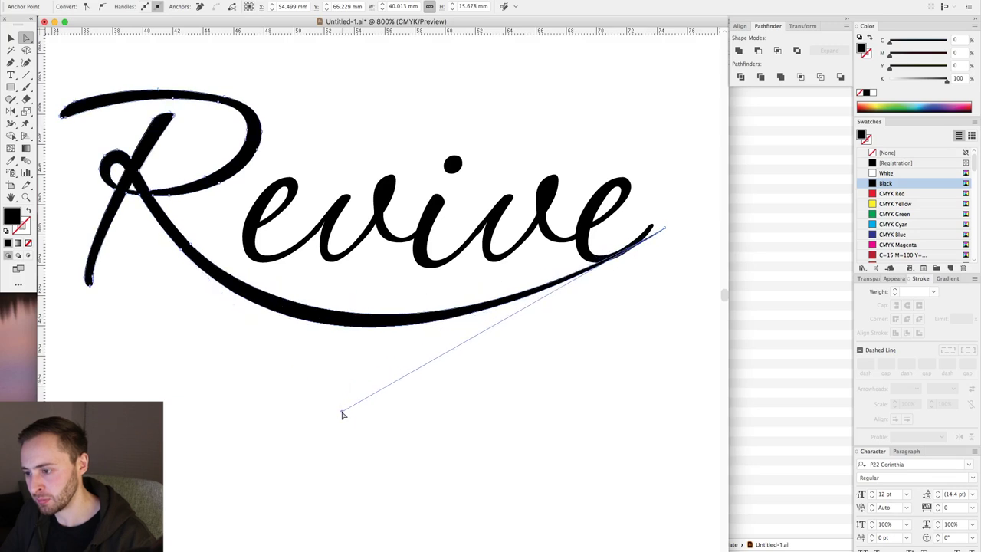
click(546, 315)
key(super+minus)
key(super+minus)
scroll(506, 245, up, 5)
scroll(455, 317, down, 2)
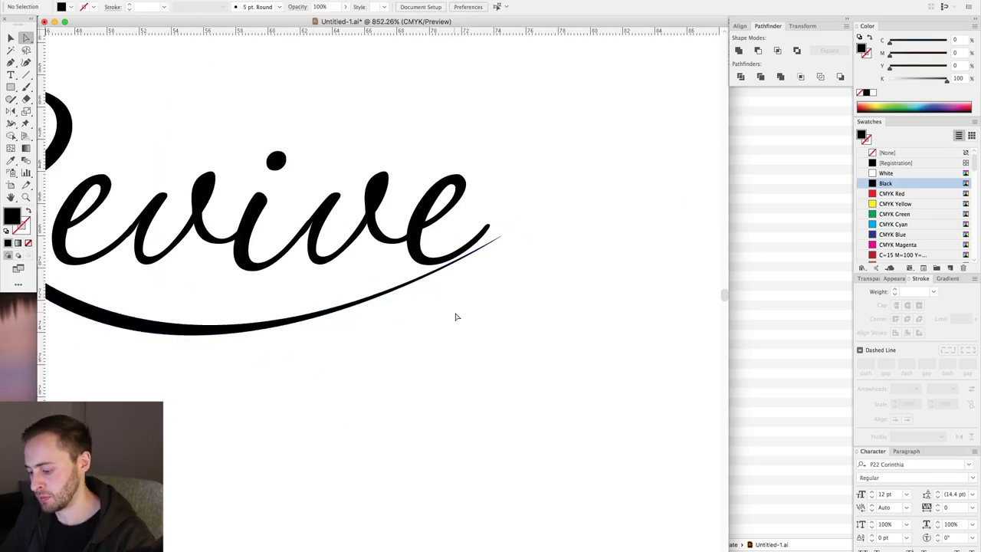
drag(290, 335, 305, 425)
key(super+z)
Step: Reshape the swoosh curve downward and zoom in on its tail beside the e
scroll(529, 276, up, 5)
drag(510, 220, 537, 250)
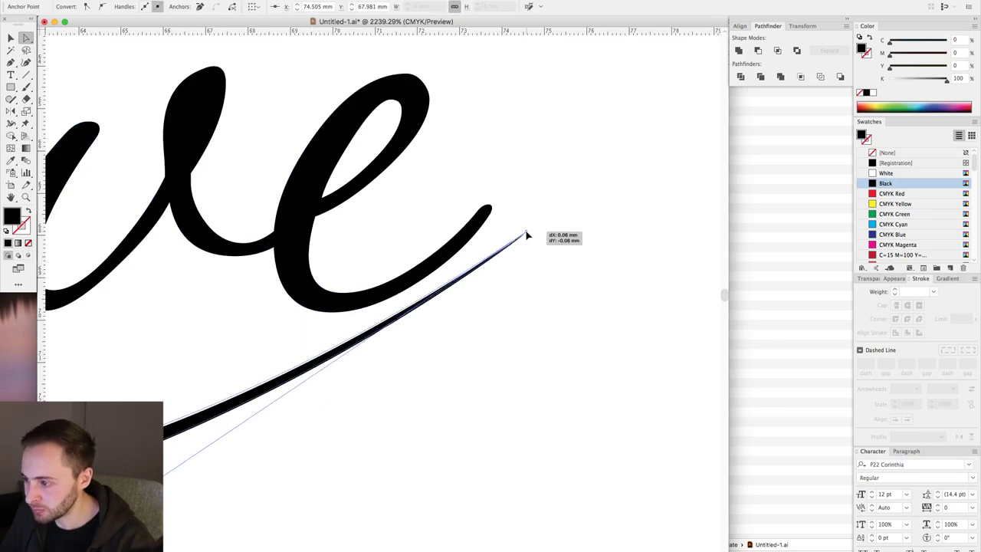
scroll(440, 357, down, 5)
scroll(440, 357, left, 5)
drag(294, 465, 342, 488)
click(321, 389)
click(441, 456)
click(278, 373)
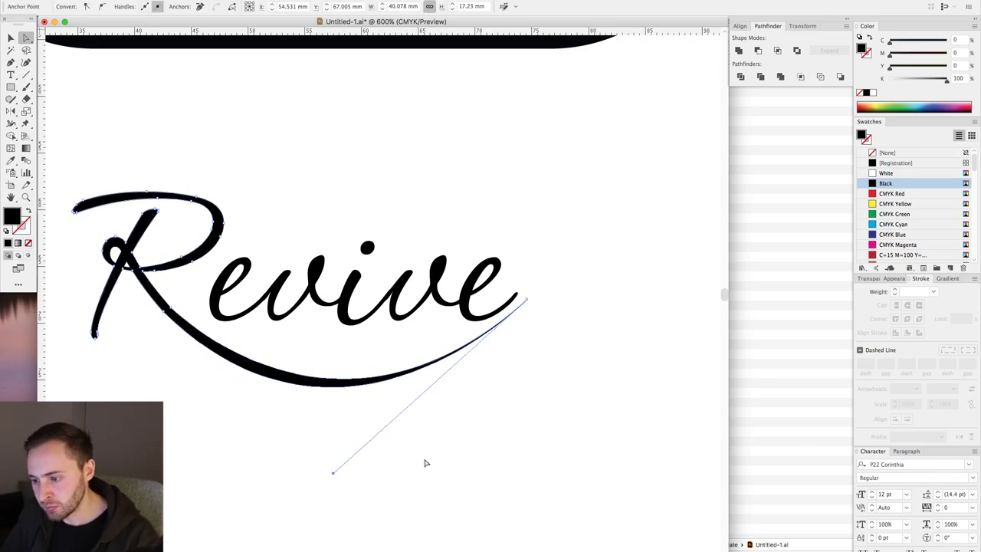
click(427, 462)
click(230, 356)
click(362, 481)
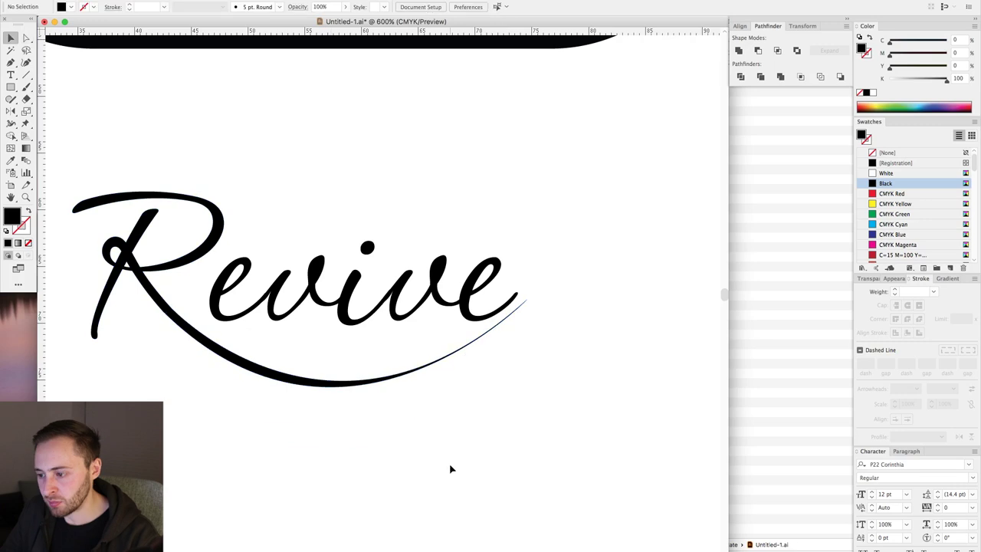
scroll(489, 465, left, 2)
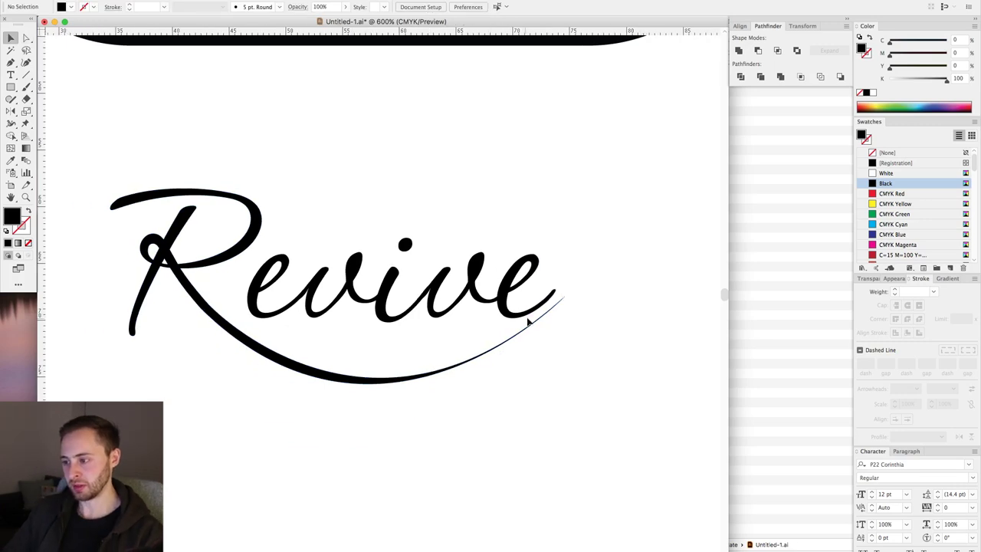
drag(491, 242, 620, 355)
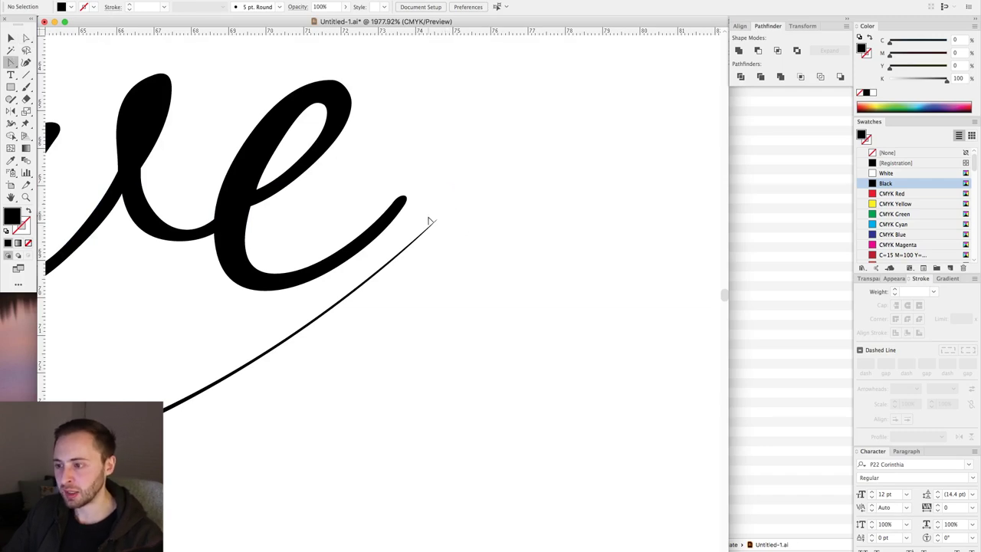
Step: Pull a curve handle out of the swoosh's end point beside the e
click(437, 220)
drag(437, 221, 498, 181)
scroll(440, 223, down, 3)
scroll(498, 182, down, 2)
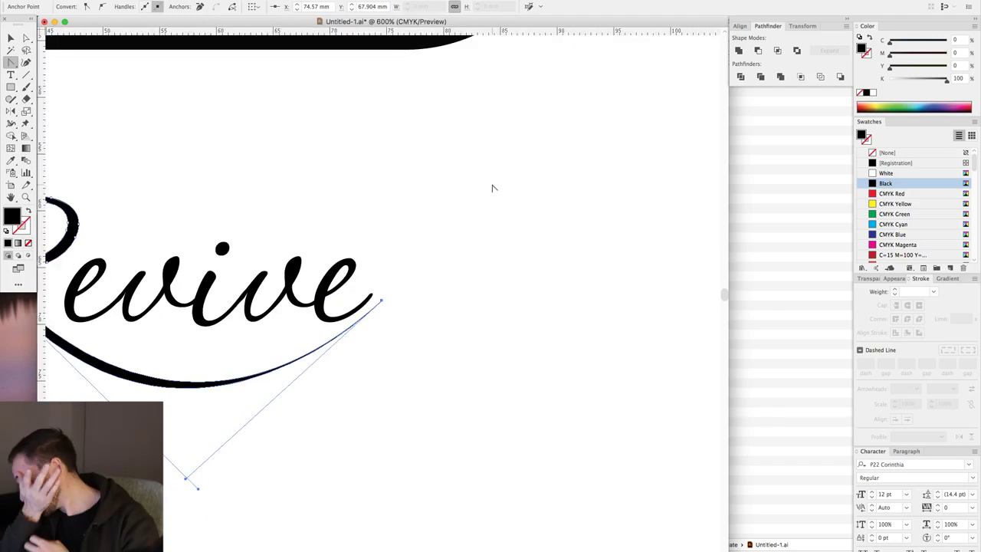
scroll(391, 305, down, 2)
scroll(529, 472, up, 1)
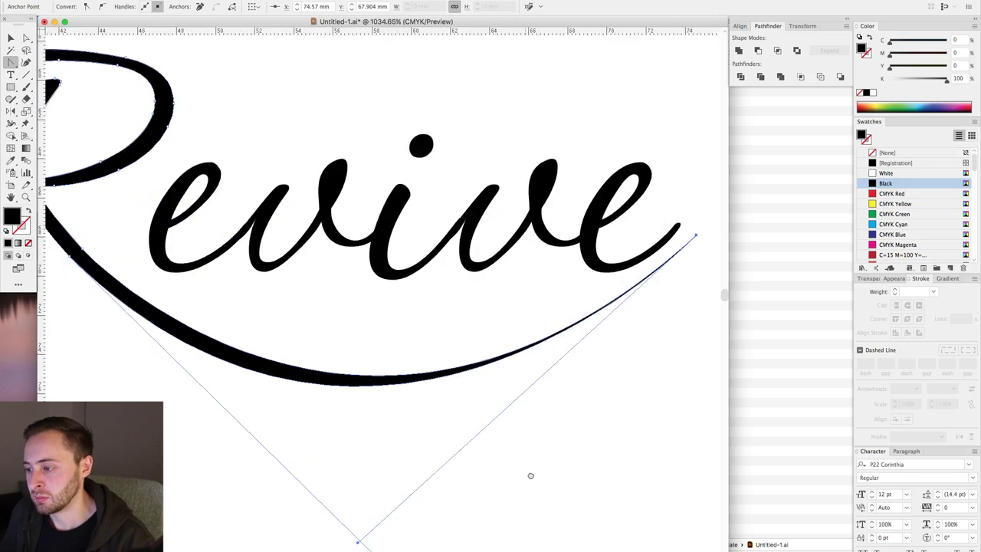
click(681, 225)
scroll(470, 321, up, 6)
click(562, 426)
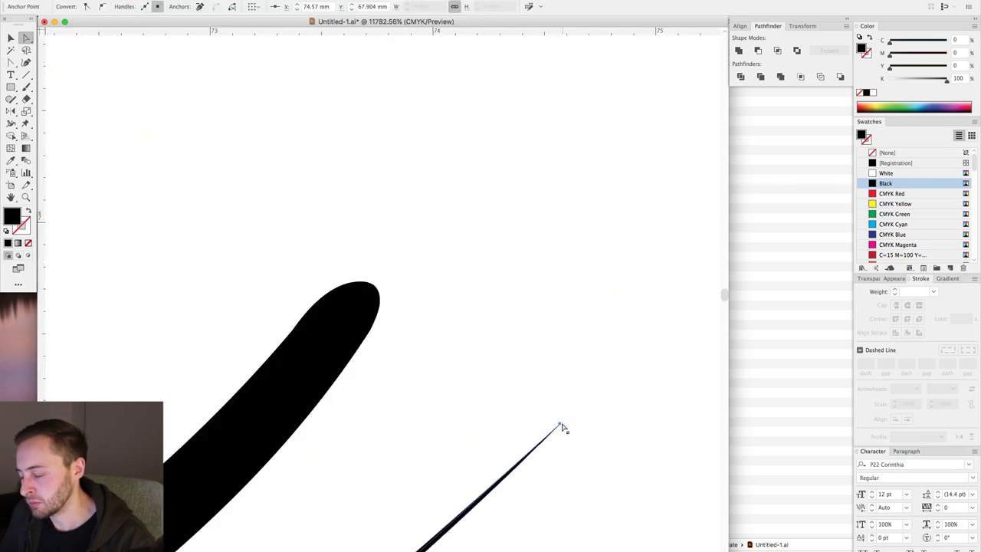
key(p)
scroll(565, 422, down, 8)
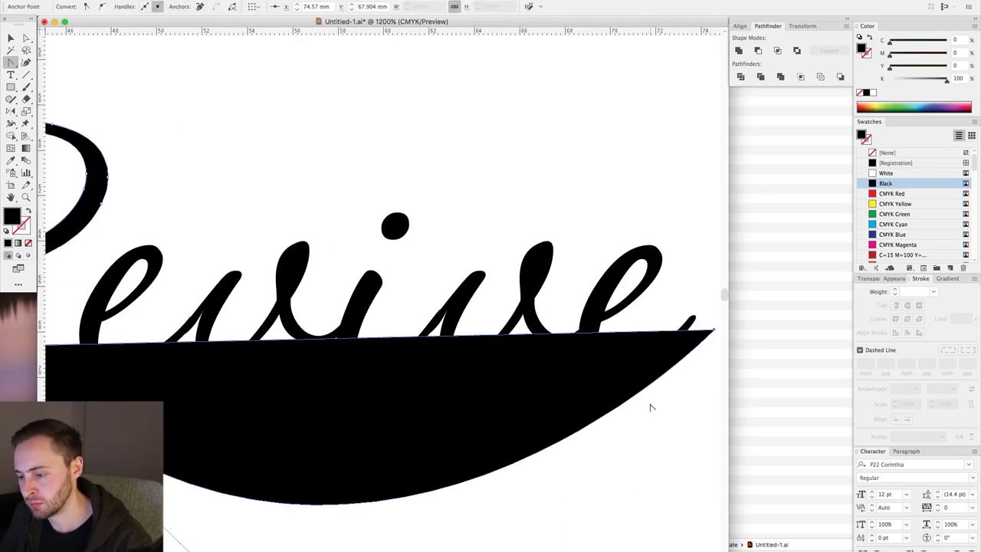
scroll(646, 408, down, 3)
scroll(544, 332, up, 2)
super+click(567, 351)
Step: Nudge the swoosh tip into place, lower its bottom curve and join the two endpoints
key(v)
scroll(403, 166, down, 2)
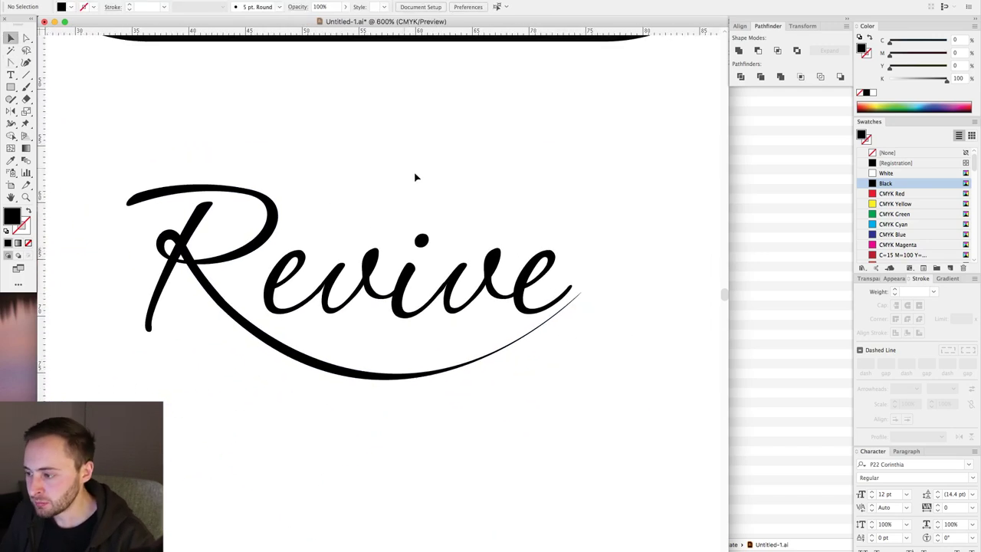
scroll(536, 260, up, 5)
key(a)
click(509, 259)
drag(510, 262, 505, 254)
scroll(406, 280, down, 5)
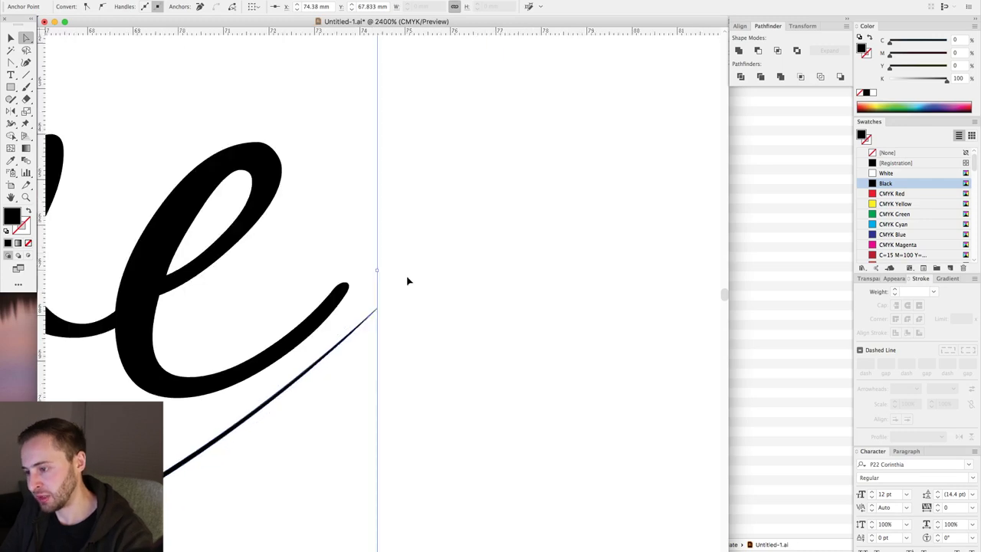
click(368, 365)
drag(398, 394, 419, 493)
click(598, 302)
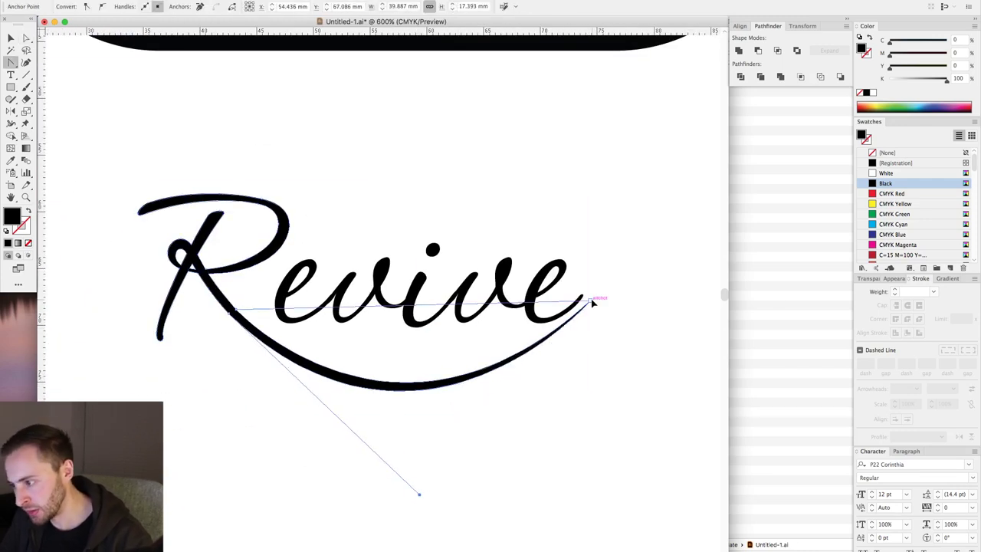
shift+click(239, 307)
key(ctrl+j)
Step: Convert the joined left point to a sharp corner and curve the shape's top edge
key(shift+c)
click(239, 307)
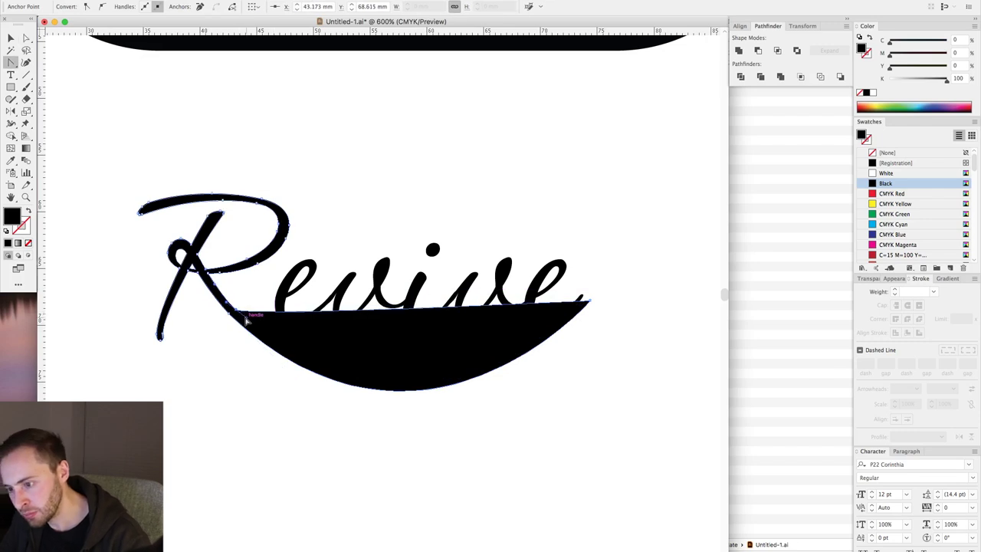
drag(242, 314, 427, 457)
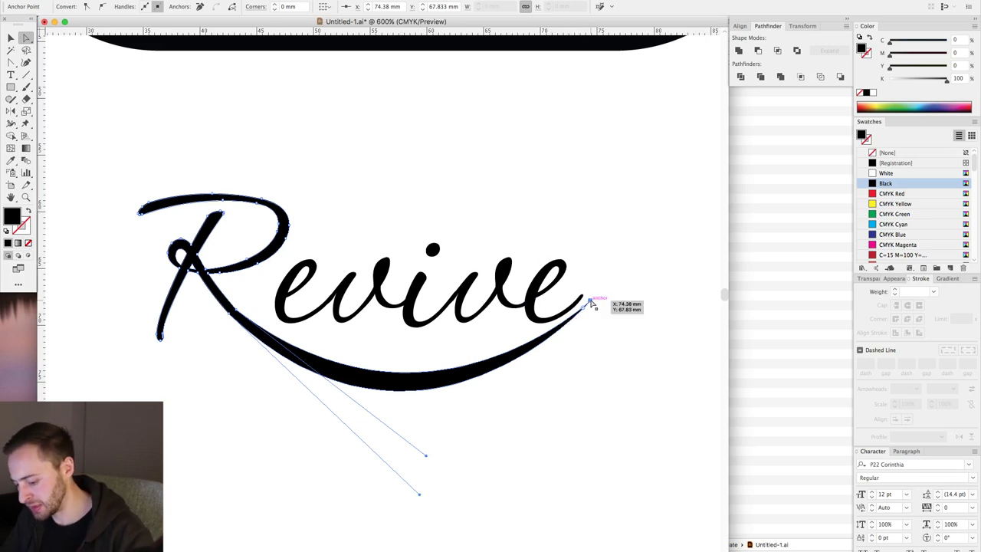
key(p)
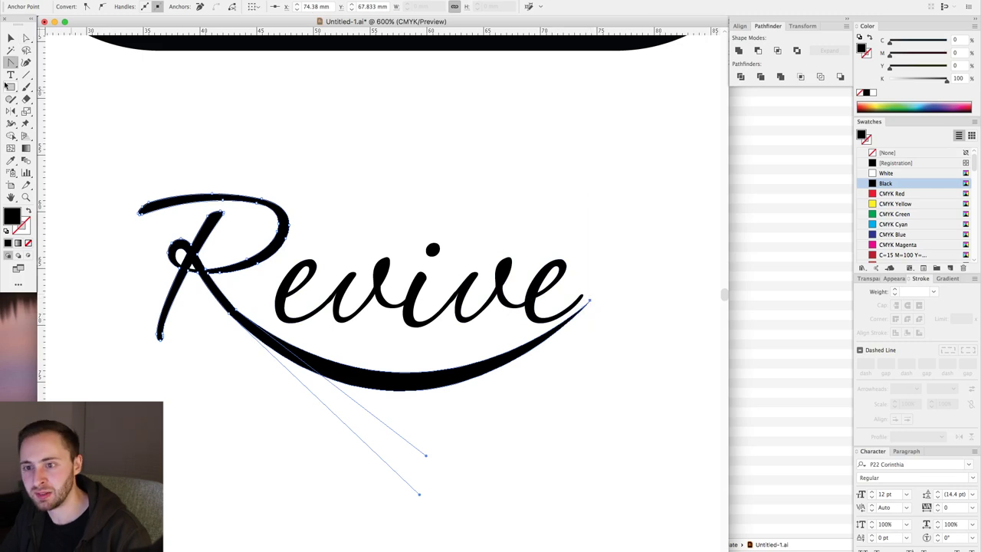
drag(10, 66, 61, 100)
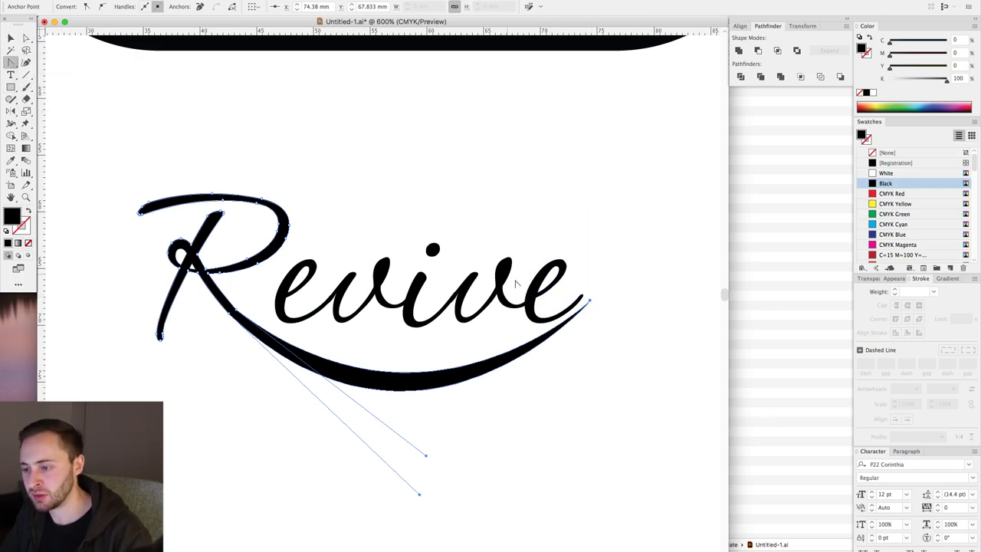
key(v)
click(567, 214)
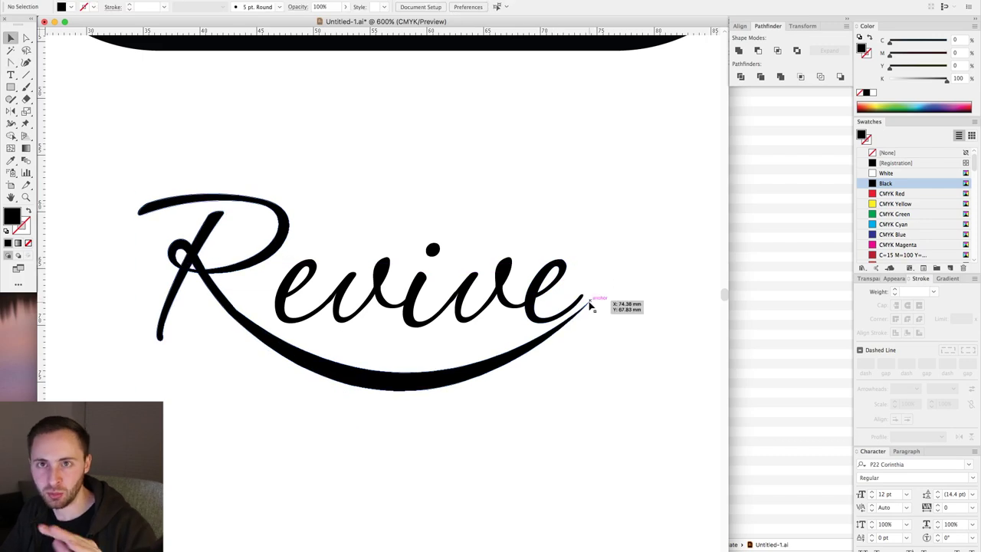
Step: Drag the swash's direction handle down and fine-tune it so the curve sweeps toward the e
key(a)
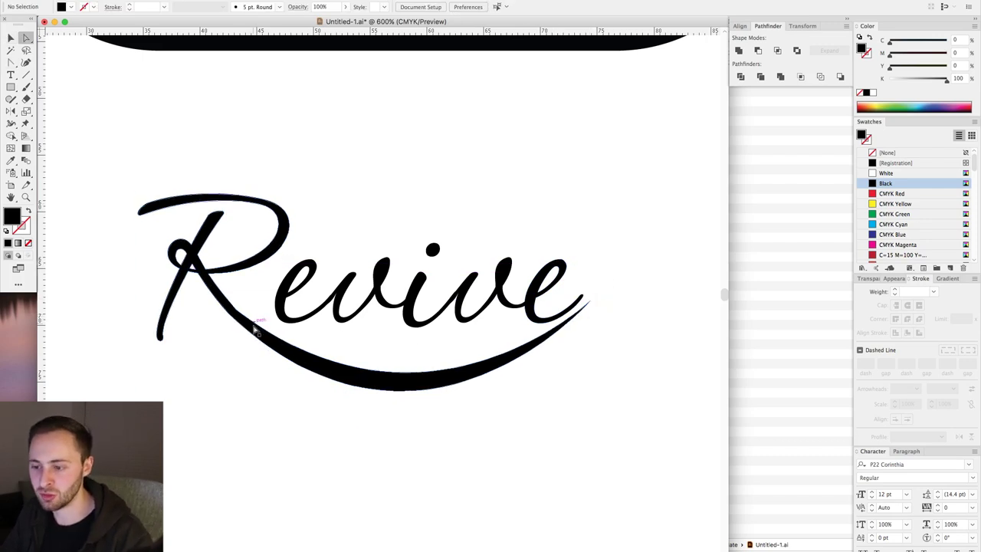
click(244, 314)
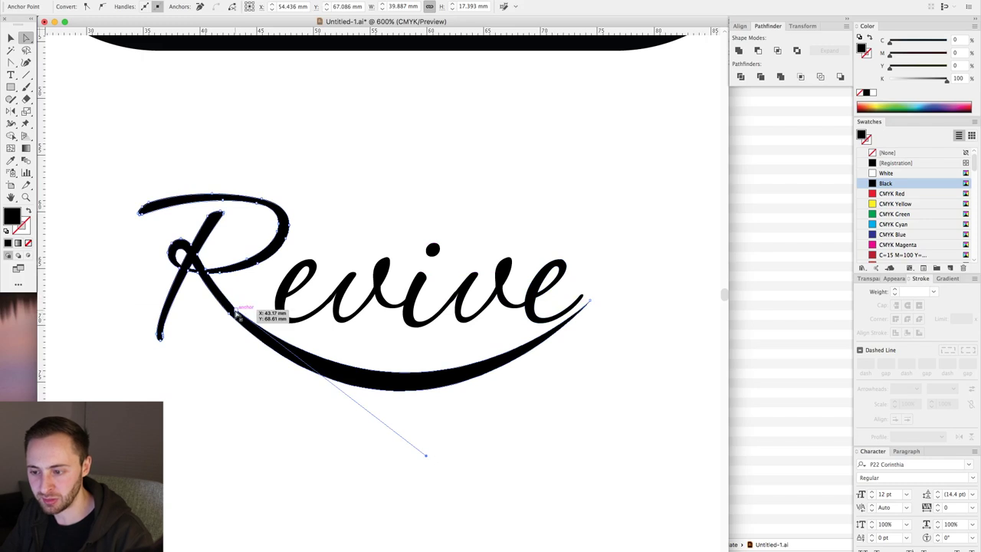
click(255, 381)
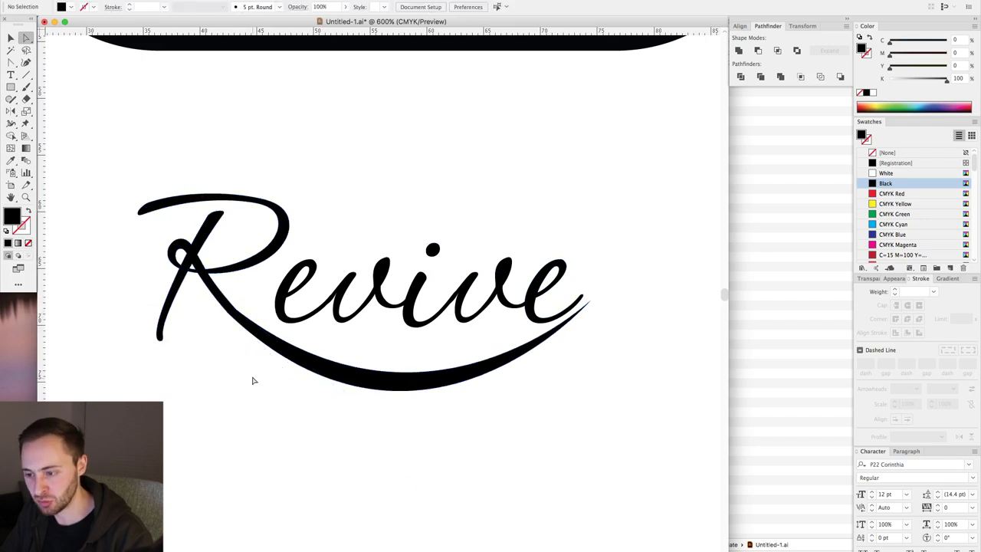
click(268, 347)
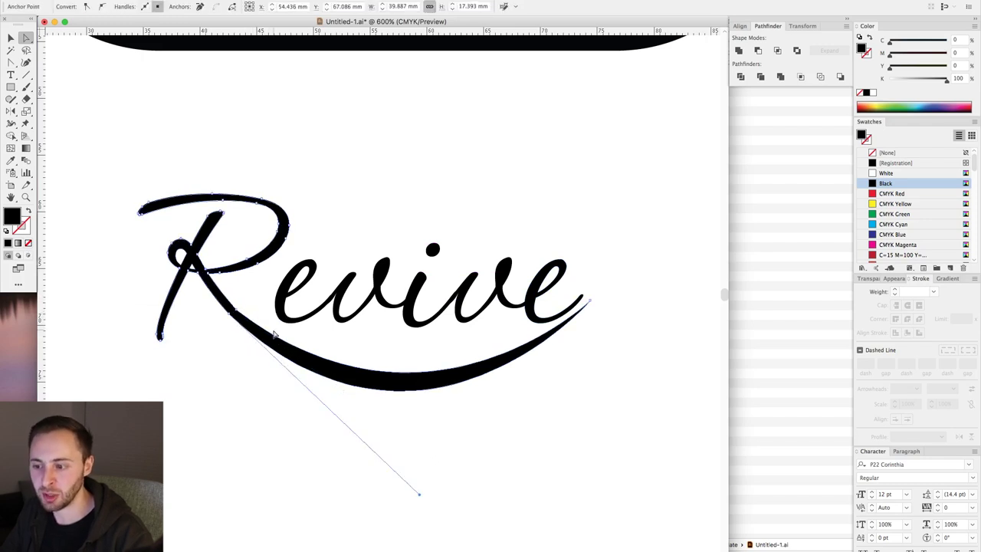
drag(426, 456, 405, 477)
key(v)
click(528, 478)
key(a)
drag(452, 380, 453, 381)
drag(405, 481, 416, 477)
click(632, 415)
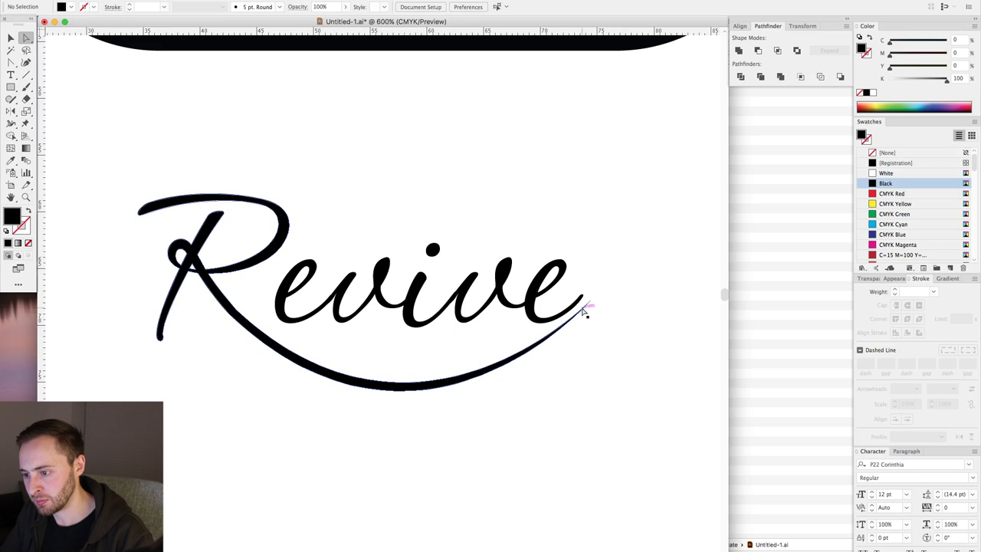
Step: Pull a swash anchor's handle downward to reshape the curve toward its tail
drag(490, 203, 705, 411)
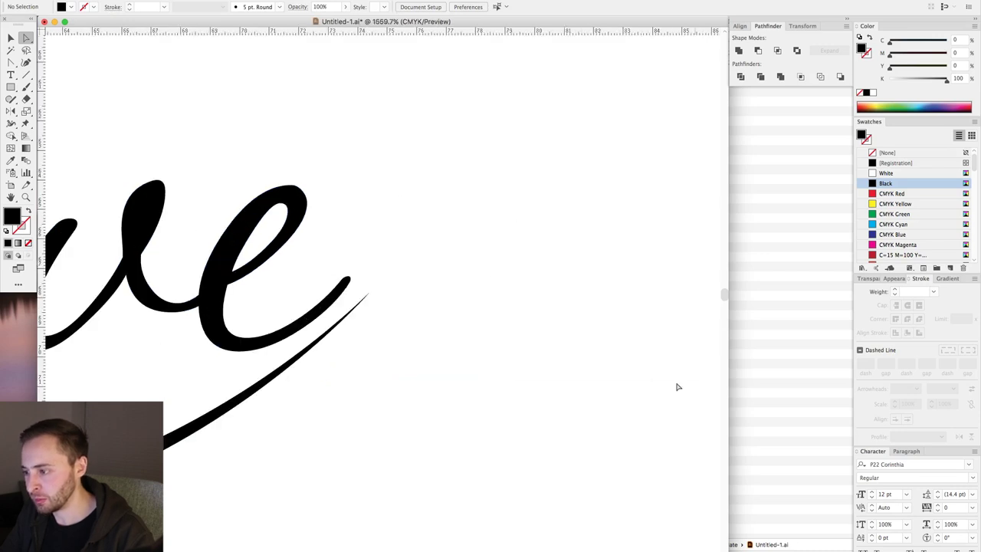
drag(362, 286, 381, 298)
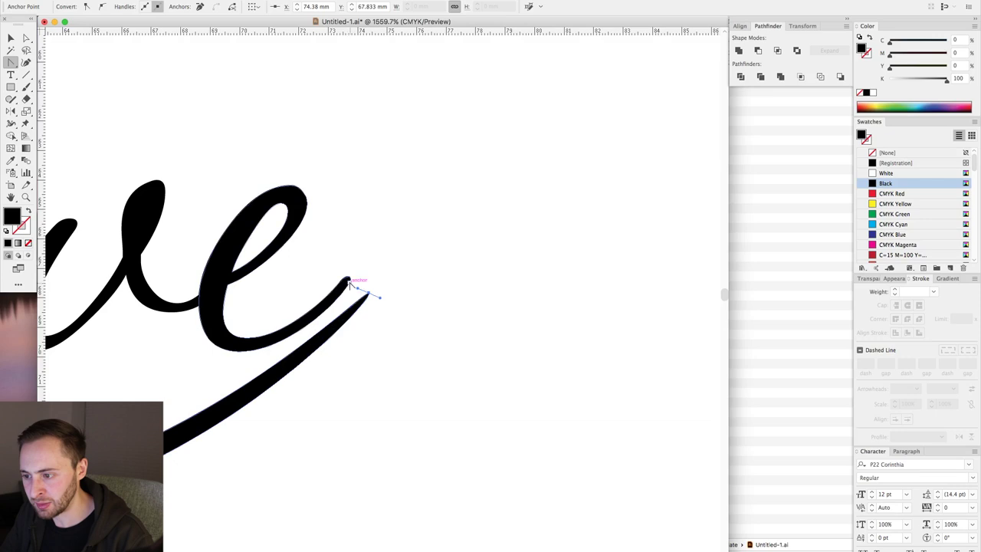
key(v)
click(409, 258)
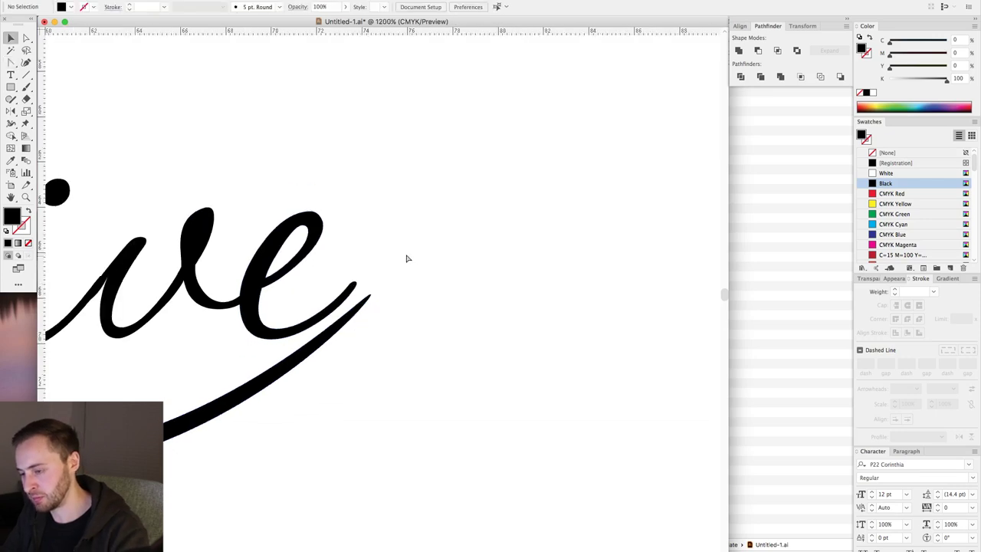
key(super+minus)
key(super+minus)
key(super+minus)
key(super+minus)
drag(416, 284, 498, 285)
drag(171, 220, 532, 452)
key(a)
click(323, 337)
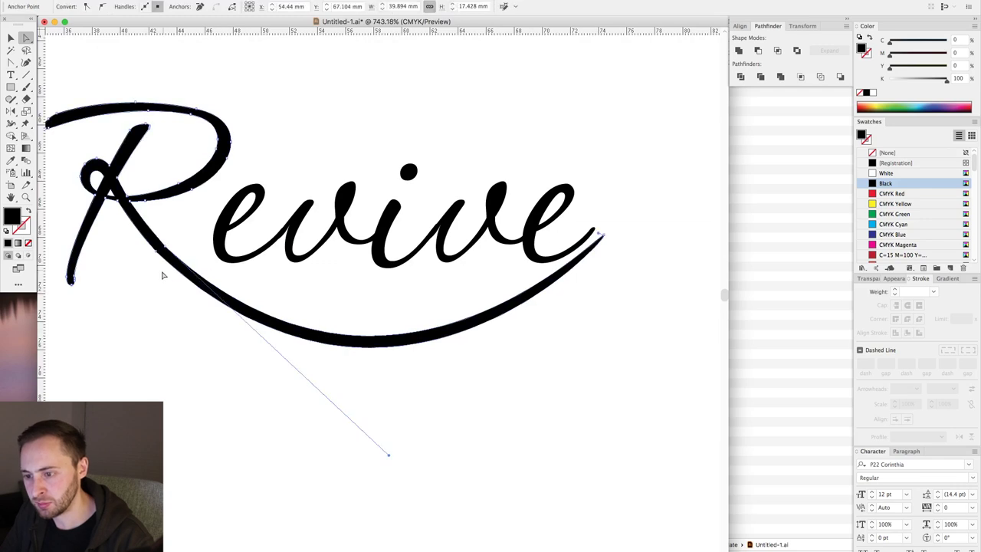
drag(388, 455, 385, 478)
key(v)
click(385, 477)
Step: Convert the swash's end anchor to smooth, pulling out symmetric handles to taper the tail
key(super+minus)
key(super+minus)
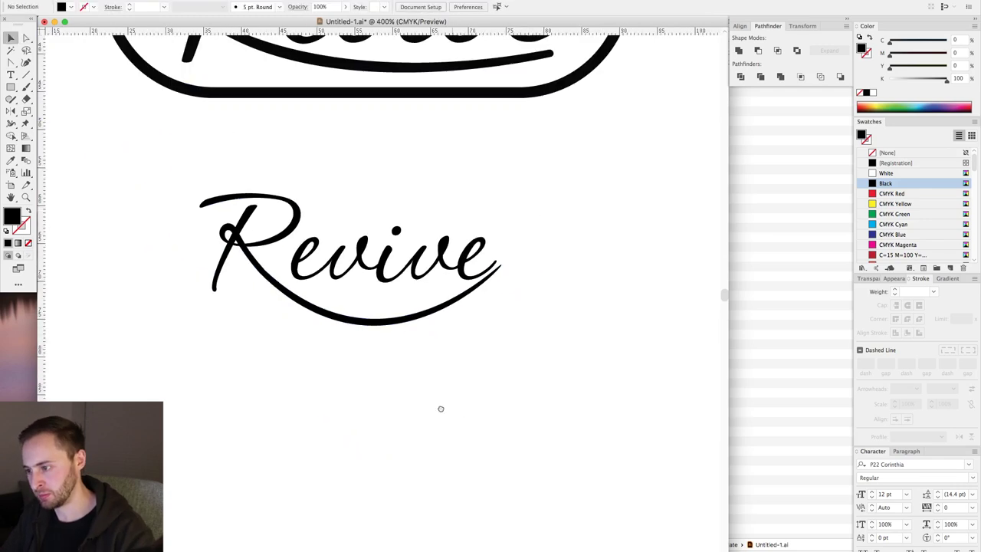
scroll(449, 319, up, 5)
key(a)
click(466, 292)
key(shift+c)
drag(466, 292, 493, 307)
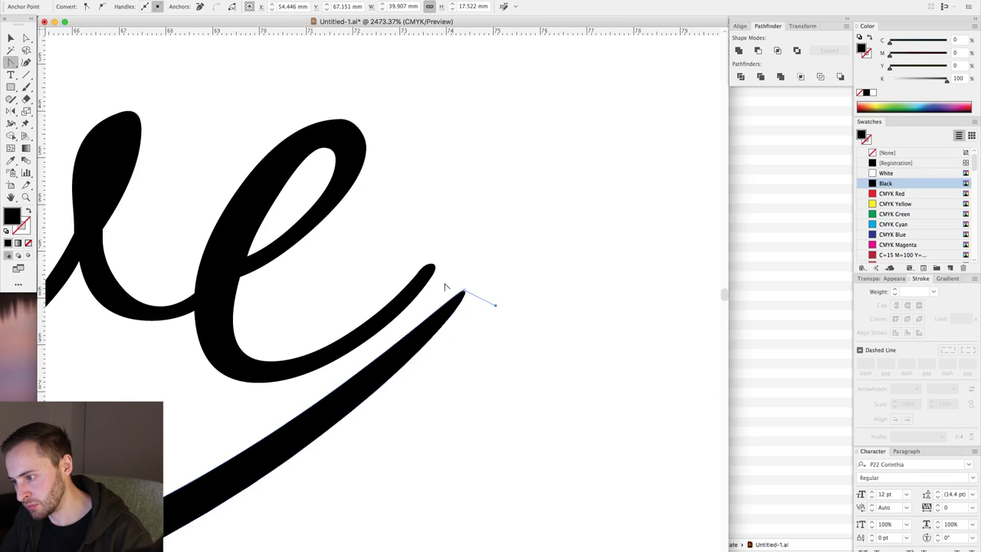
key(a)
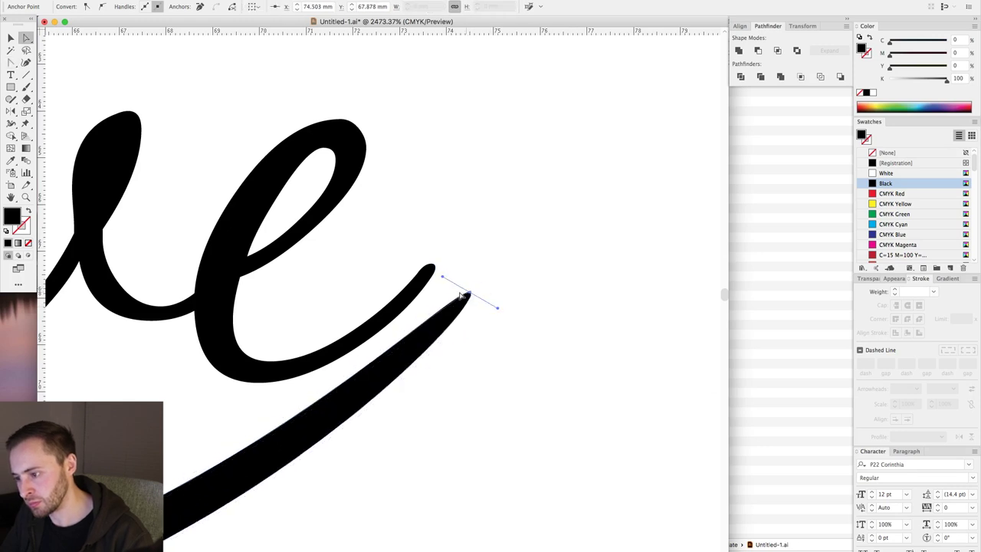
key(super+minus)
key(super+minus)
scroll(490, 307, up, 4)
click(582, 237)
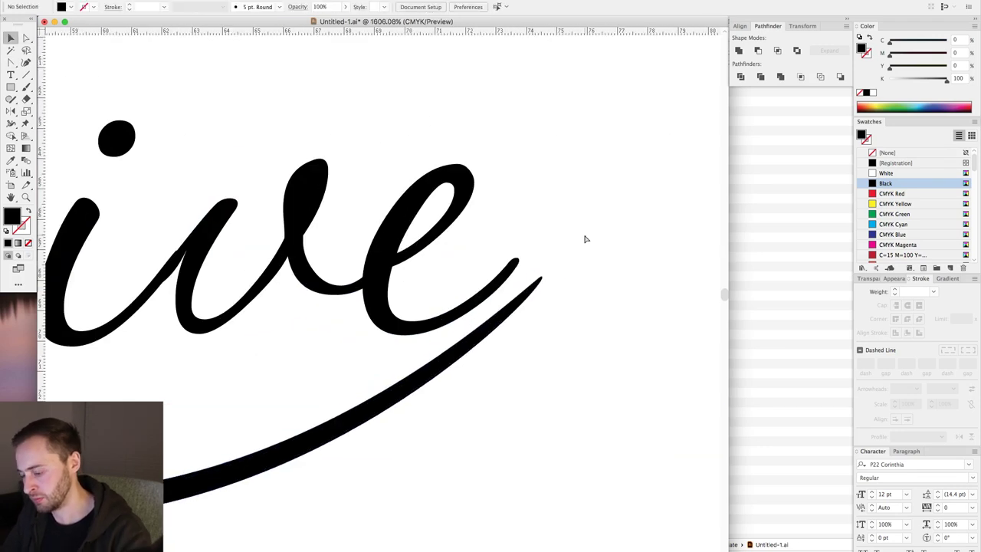
Step: Select anchors on the R's diagonal stroke and round the first corner with its live-corner widget
key(super+minus)
key(super+minus)
scroll(306, 229, left, 2)
scroll(230, 253, up, 4)
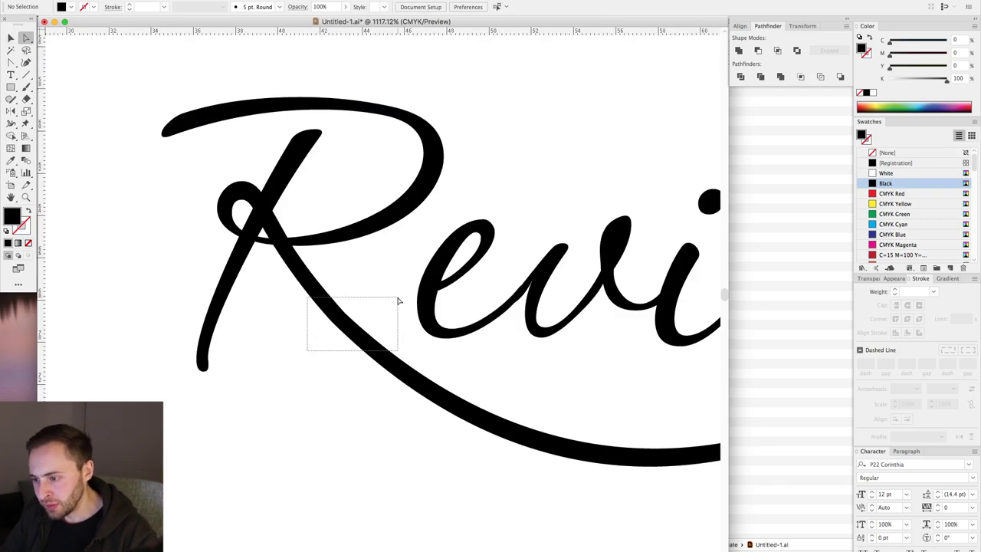
drag(397, 301, 356, 345)
click(369, 279)
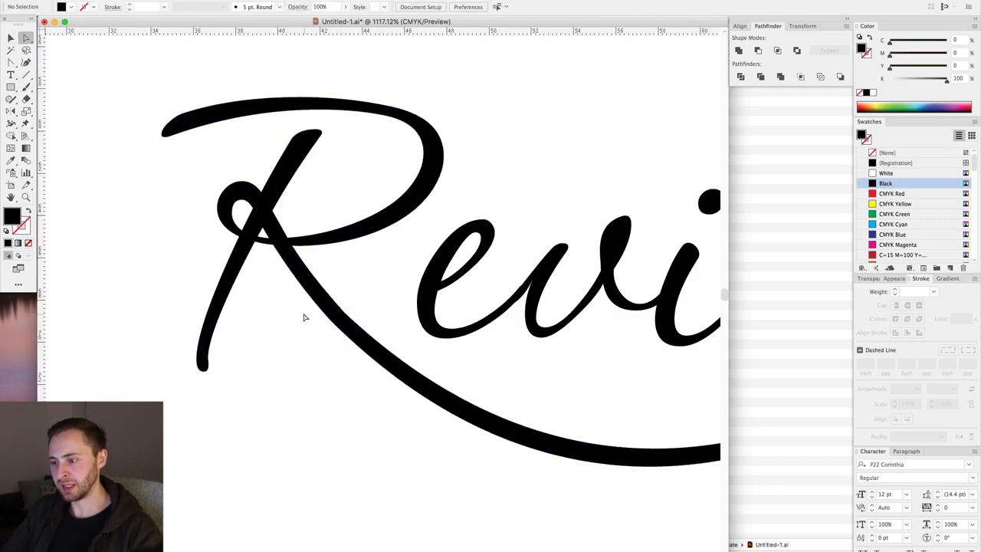
drag(360, 323, 541, 129)
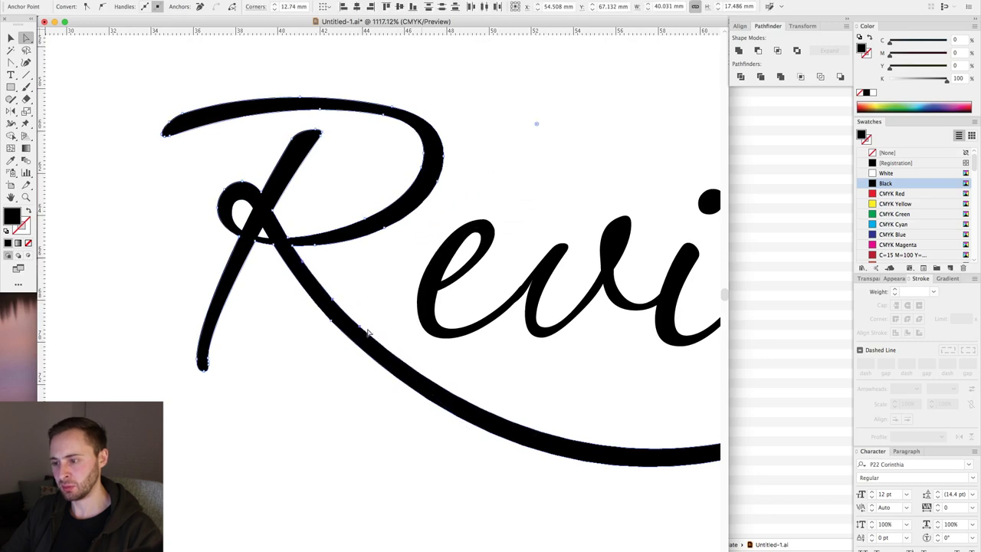
click(341, 303)
Step: Round the R-to-swash junction to 21.01 mm and another R anchor to about 10.08 mm
key(a)
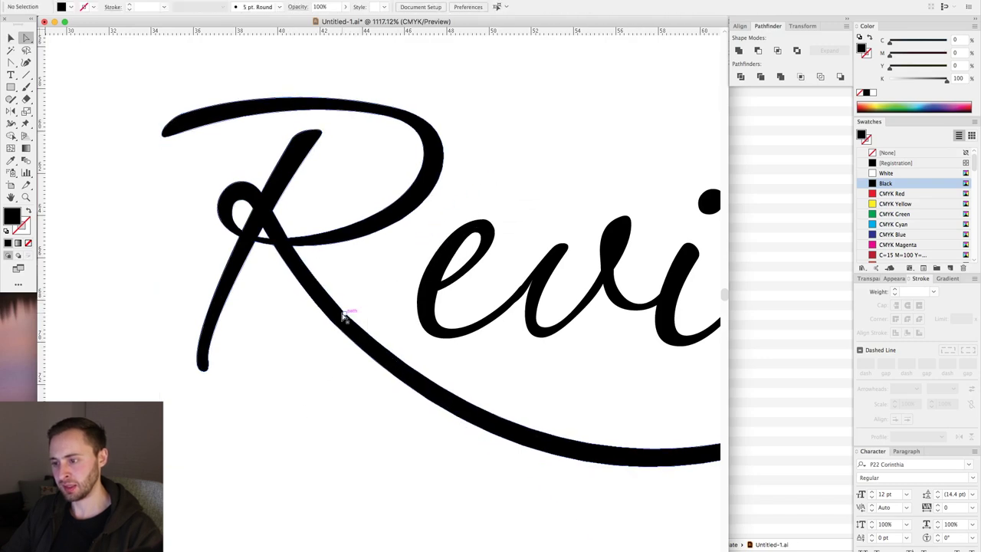
click(344, 314)
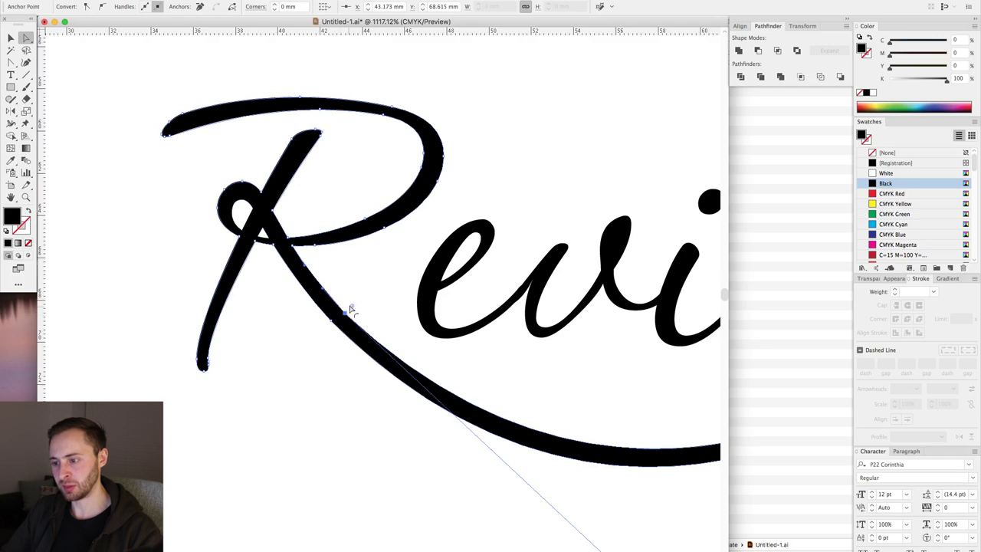
drag(352, 308, 447, 175)
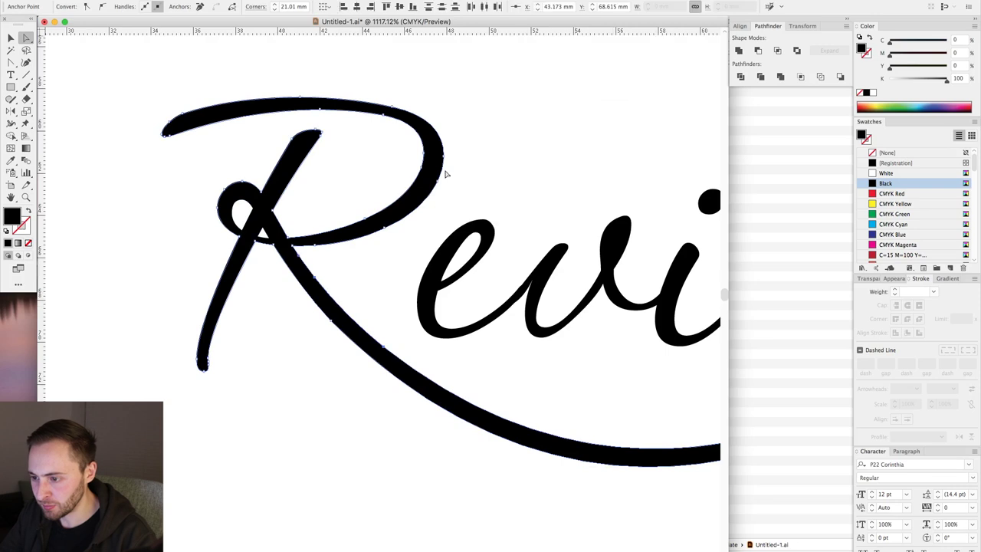
key(v)
click(322, 405)
drag(327, 316, 502, 174)
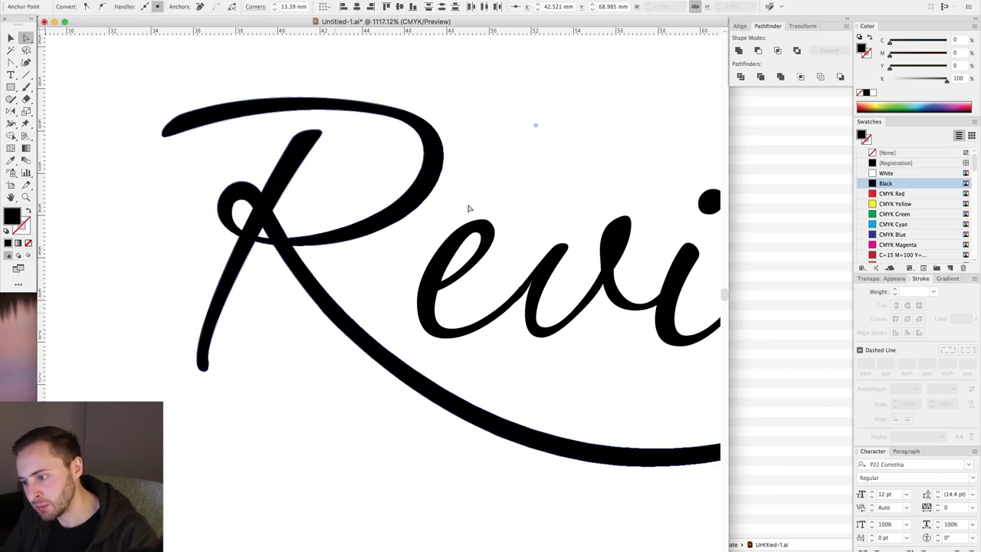
key(v)
click(342, 433)
key(ctrl+minus)
key(ctrl+minus)
key(ctrl+minus)
key(ctrl+minus)
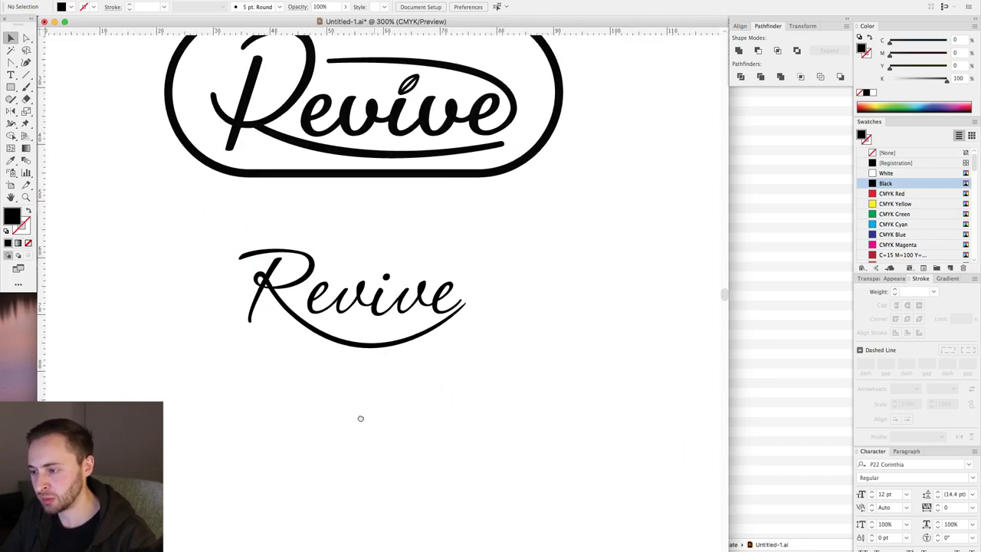
Step: Copy and paste the swash path, then reflect the copy into an arc over Revive
scroll(176, 191, up, 1)
scroll(354, 320, up, 3)
drag(494, 394, 536, 419)
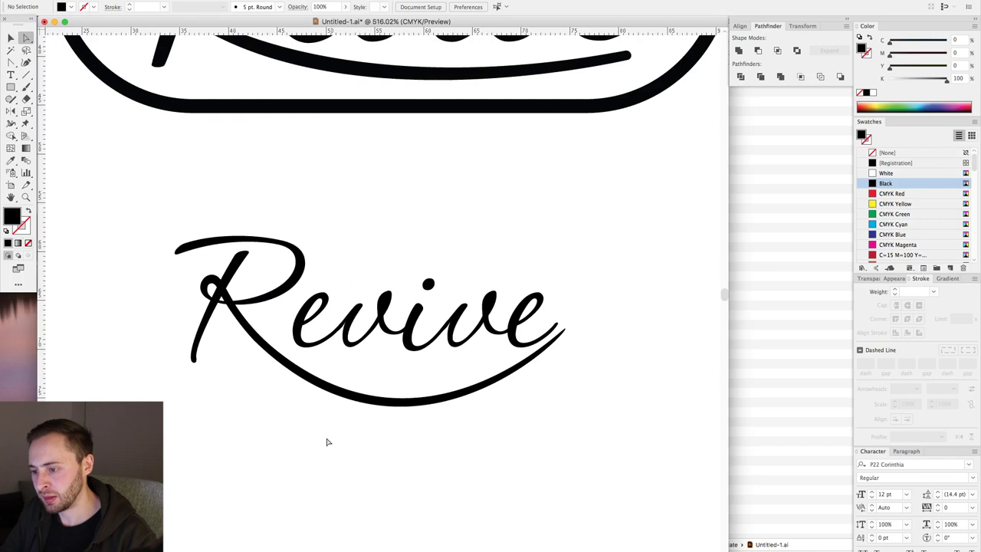
drag(451, 386, 452, 386)
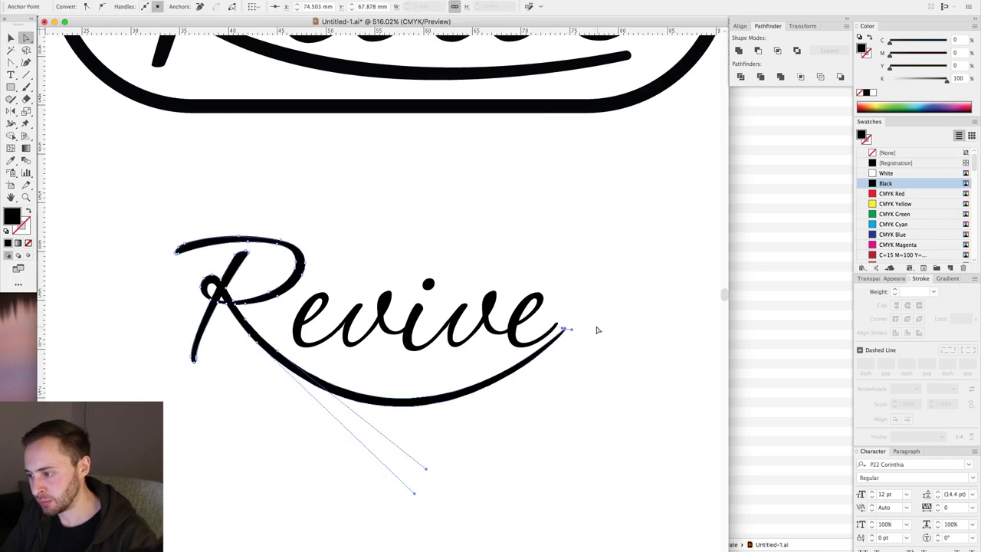
key(super)
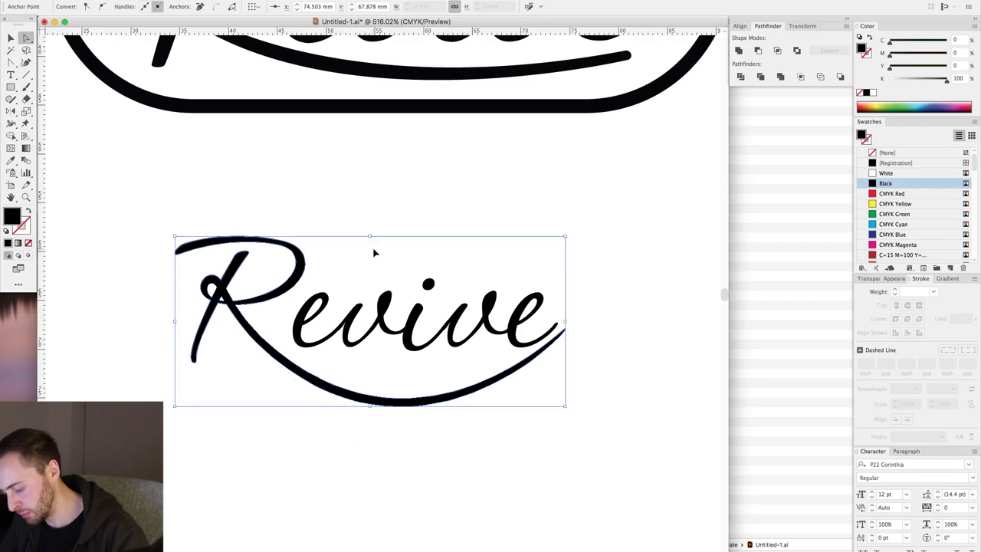
click(547, 240)
key(super+v)
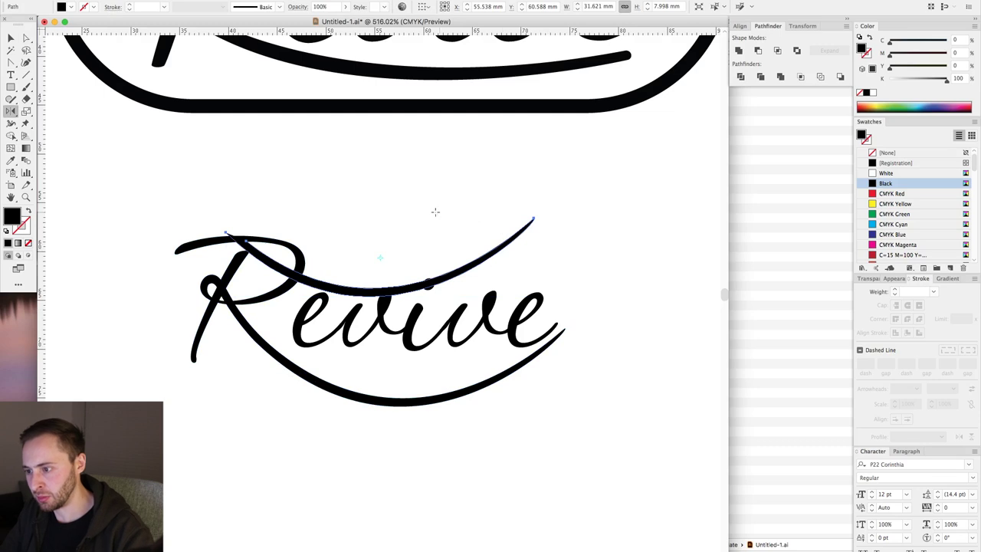
drag(430, 208, 423, 297)
Step: Move the reflected arc into place above Revive and adjust its tip
key(v)
click(437, 245)
drag(441, 236, 652, 422)
click(590, 318)
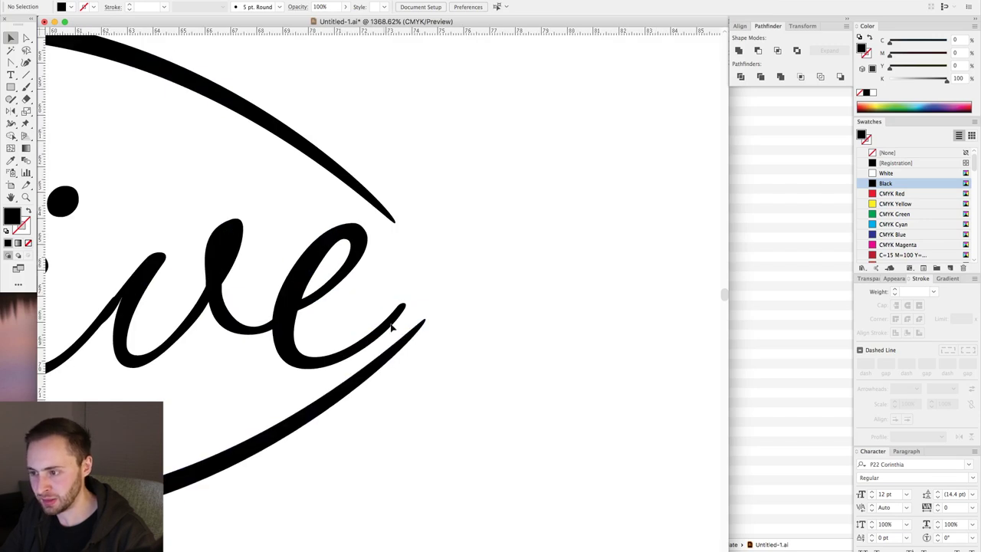
drag(373, 200, 398, 201)
key(super+minus)
key(super+minus)
key(super+minus)
key(super+minus)
Step: Nudge the upper arc slightly upward and fine-tune it so its tip sits beside the final e
scroll(429, 226, left, 3)
scroll(429, 226, up, 1)
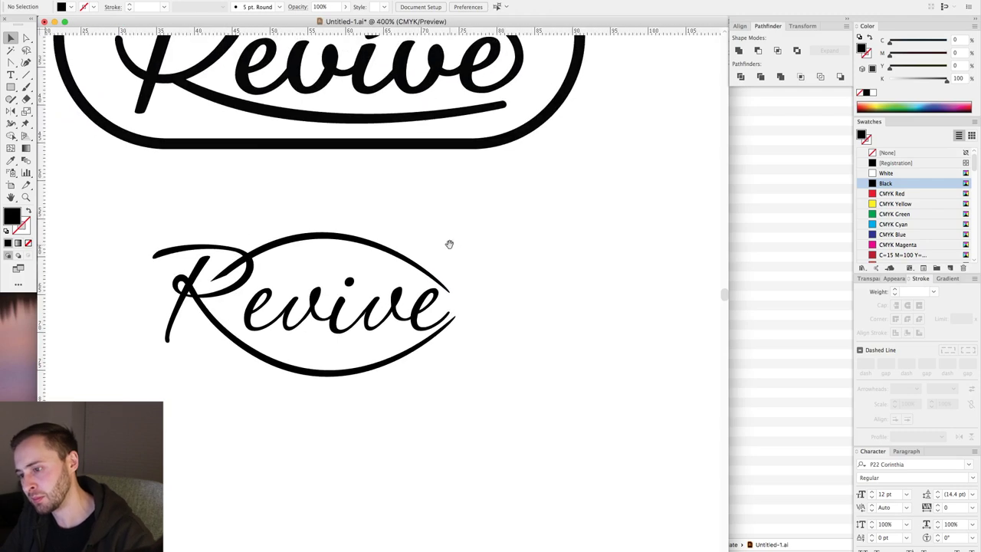
drag(388, 249, 388, 243)
click(514, 263)
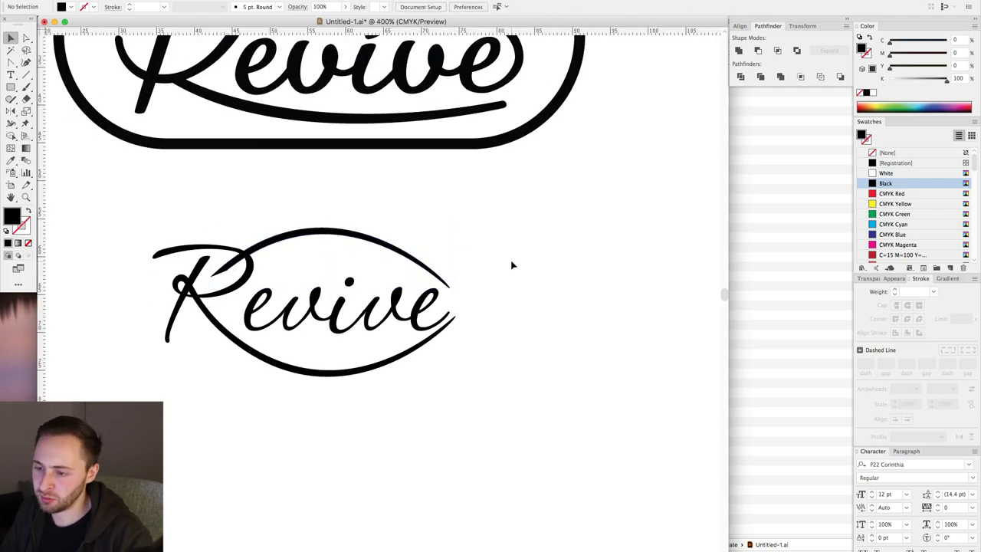
drag(318, 200, 532, 384)
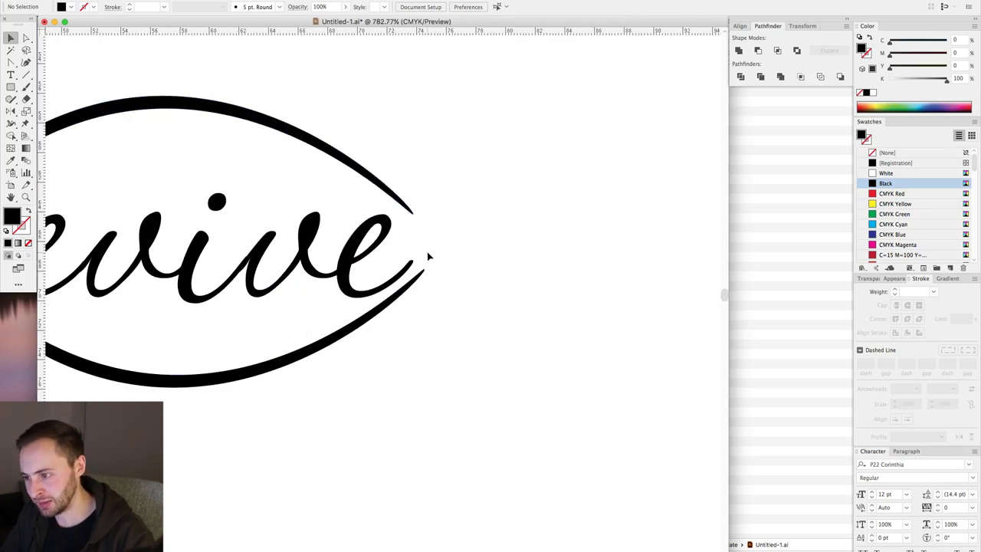
drag(375, 187, 379, 196)
key(super+minus)
key(super+minus)
key(super+minus)
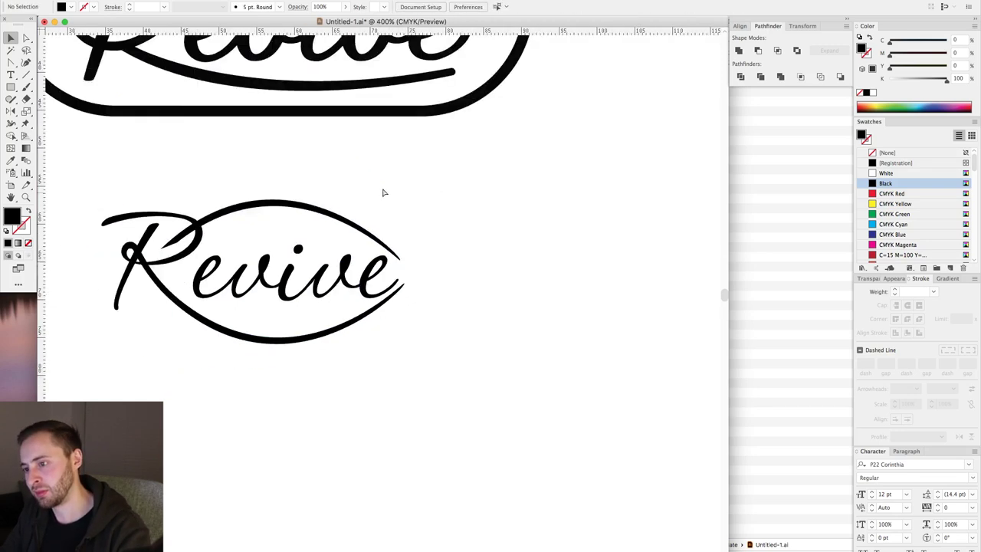
drag(177, 184, 544, 377)
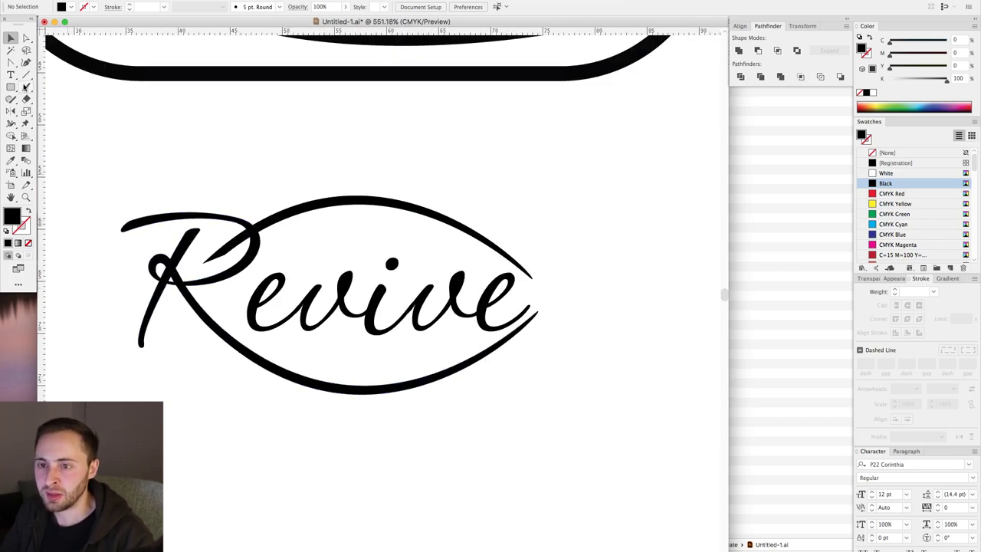
Step: Draw a curved wedge over the arc near the R and fill it White
key(p)
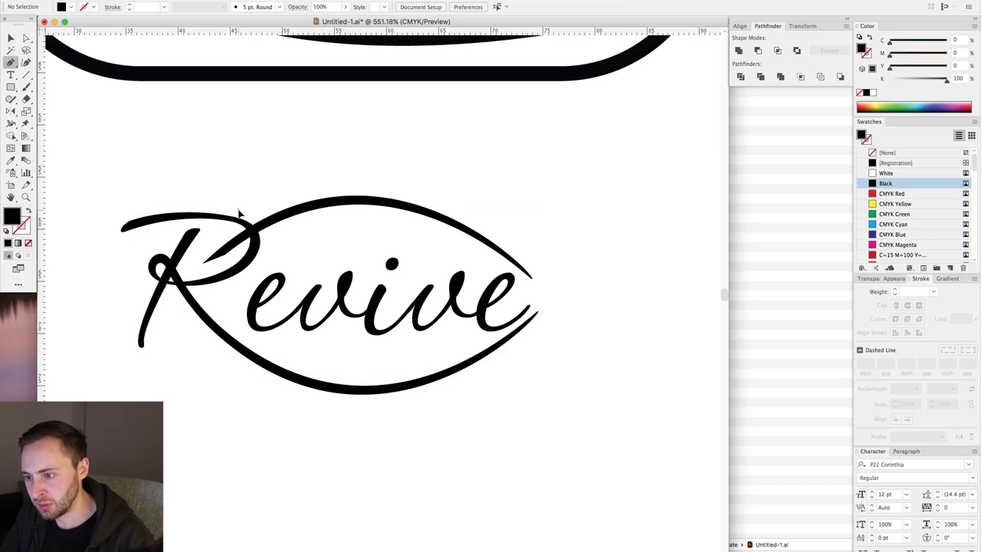
click(239, 211)
drag(268, 235, 270, 256)
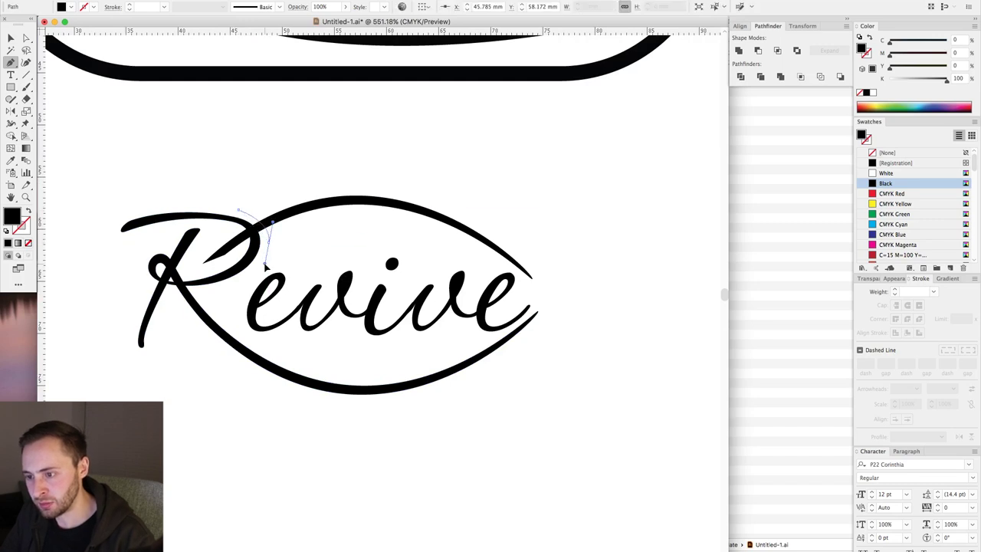
click(197, 257)
click(239, 211)
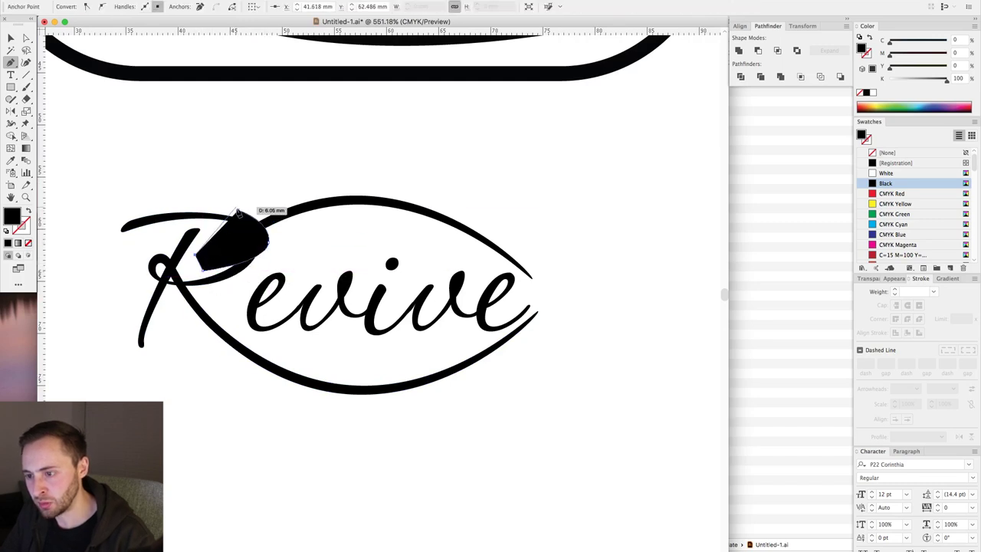
click(886, 174)
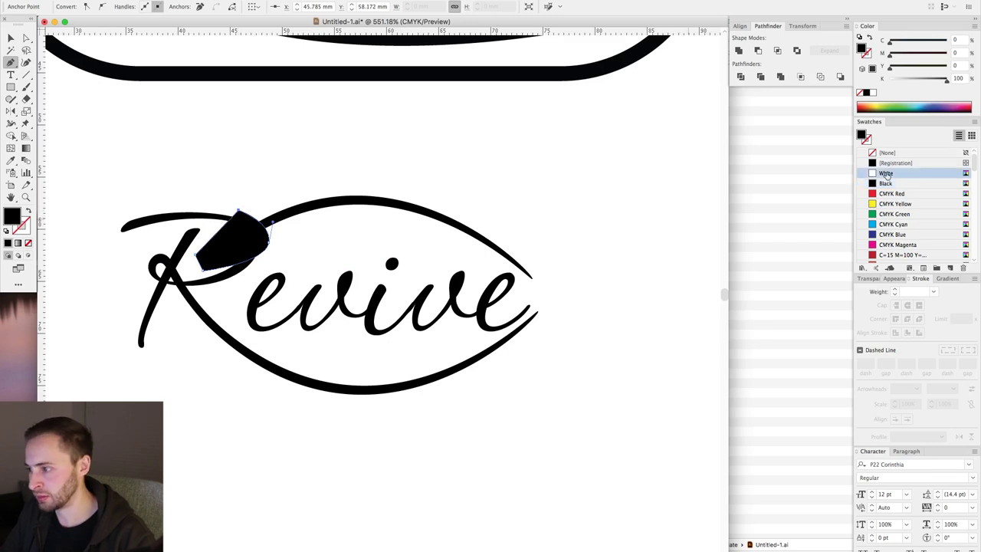
key(v)
key(super+shift+a)
Step: Nudge the evive lettering left and up with arrow keys, then down slightly
click(174, 256)
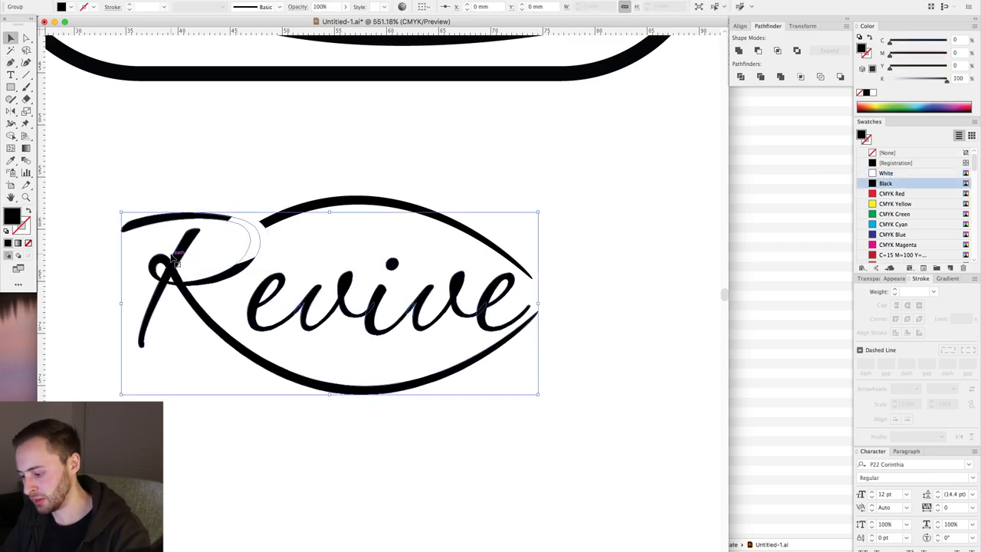
click(328, 155)
key(super+minus)
key(super+minus)
key(super+minus)
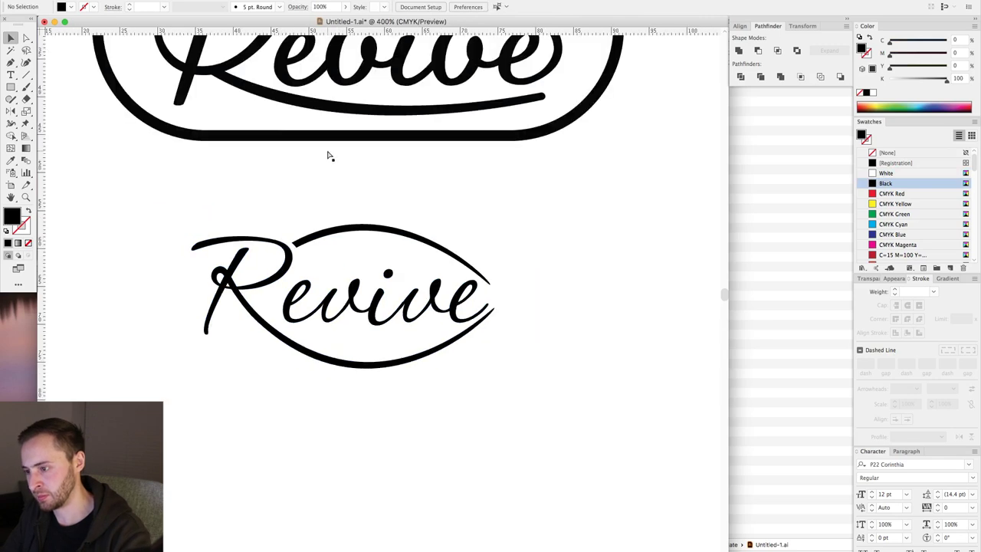
click(289, 227)
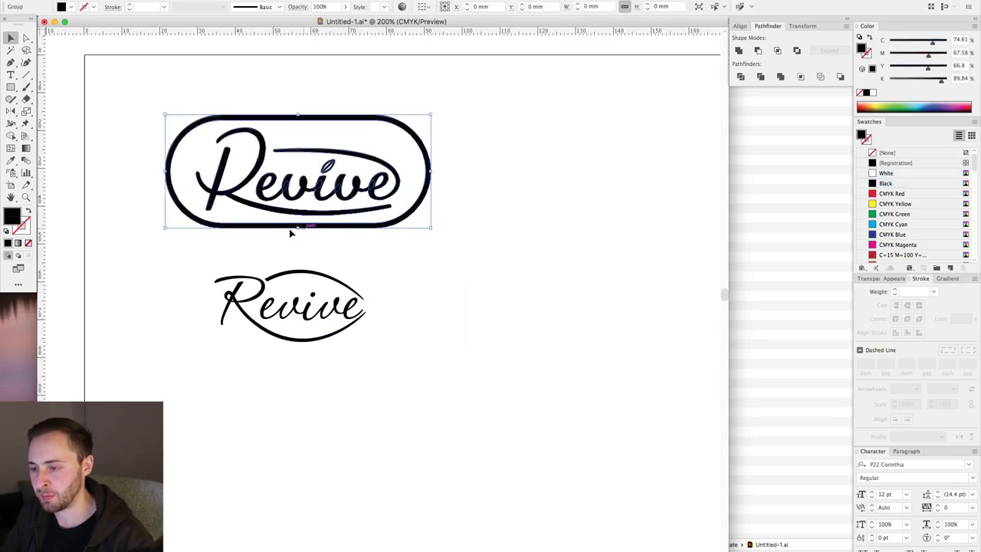
click(244, 270)
drag(183, 245, 409, 377)
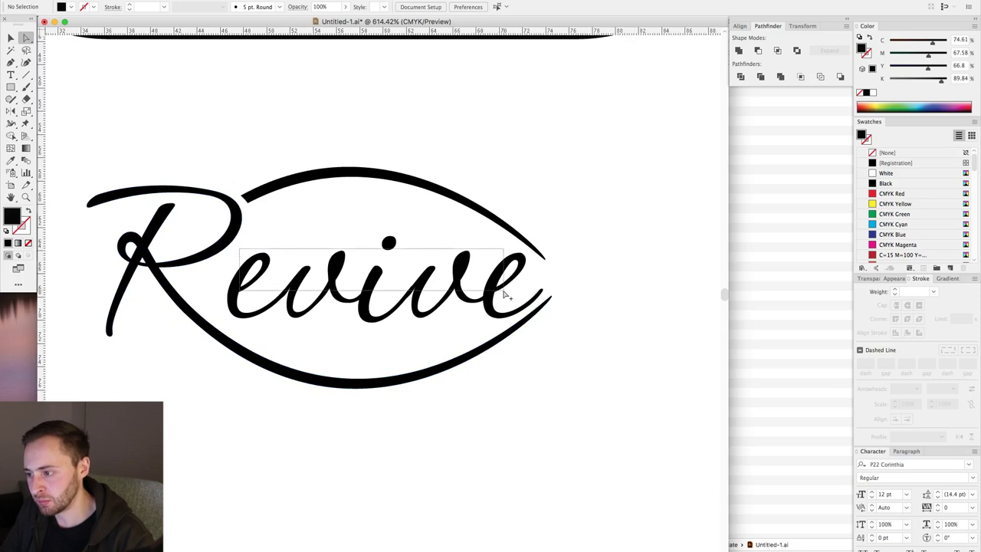
click(509, 288)
key(Left)
key(Up)
key(Up)
key(Left)
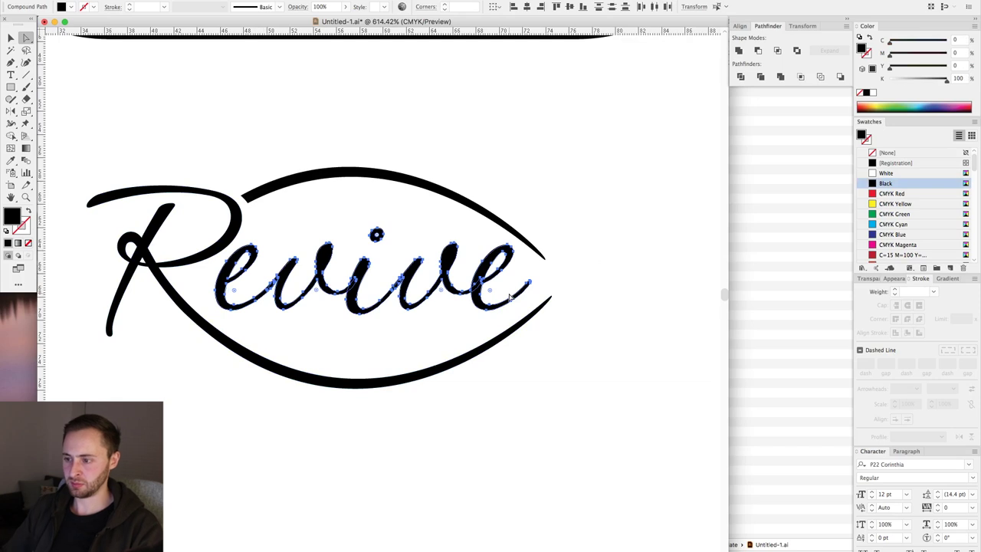
key(Down)
key(Down)
key(Down)
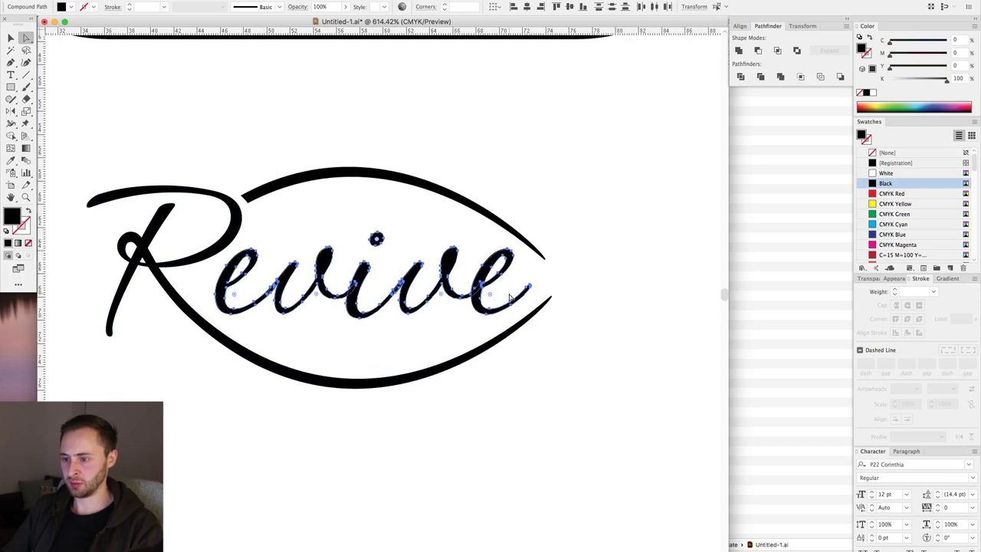
key(Down)
key(Down)
key(Down)
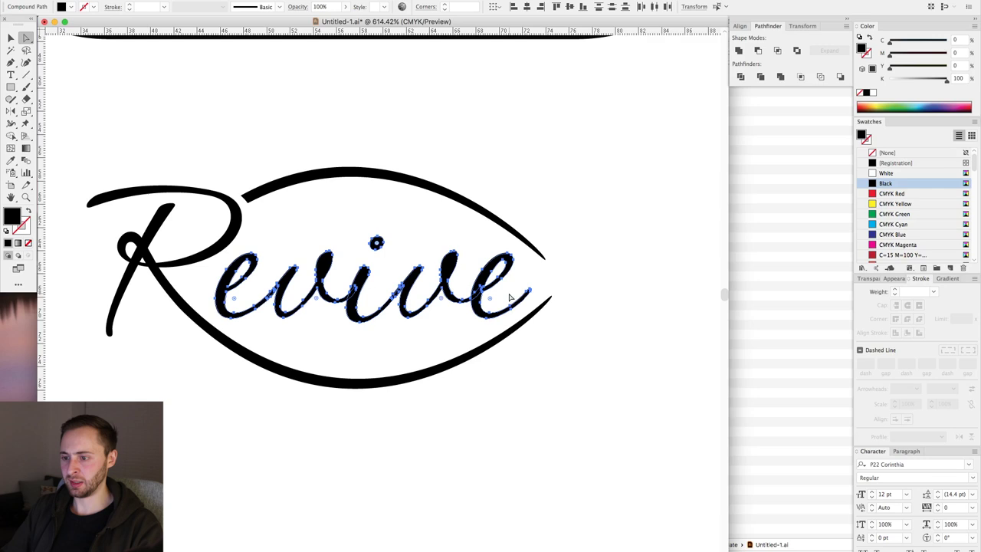
Step: Narrow the upper arc by pulling its right end slightly inward
key(v)
click(593, 148)
key(a)
click(542, 262)
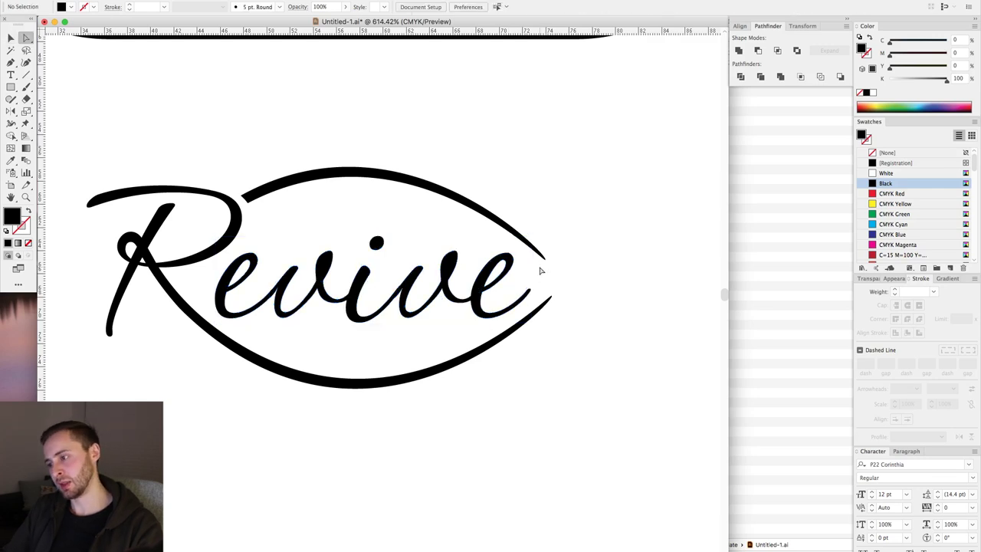
key(v)
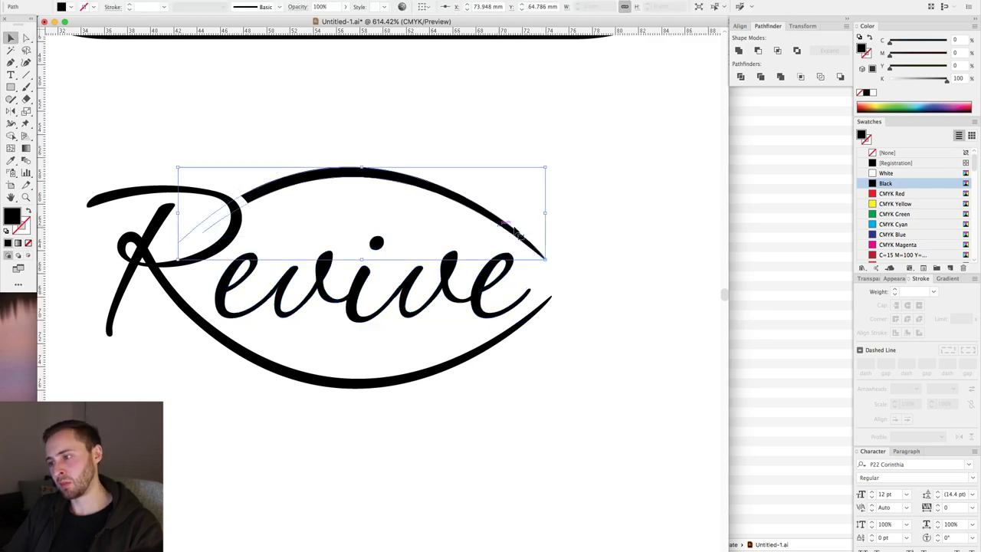
drag(546, 214, 537, 213)
click(439, 358)
Step: Pull the lower swoosh's right tip anchor slightly left
key(a)
click(549, 293)
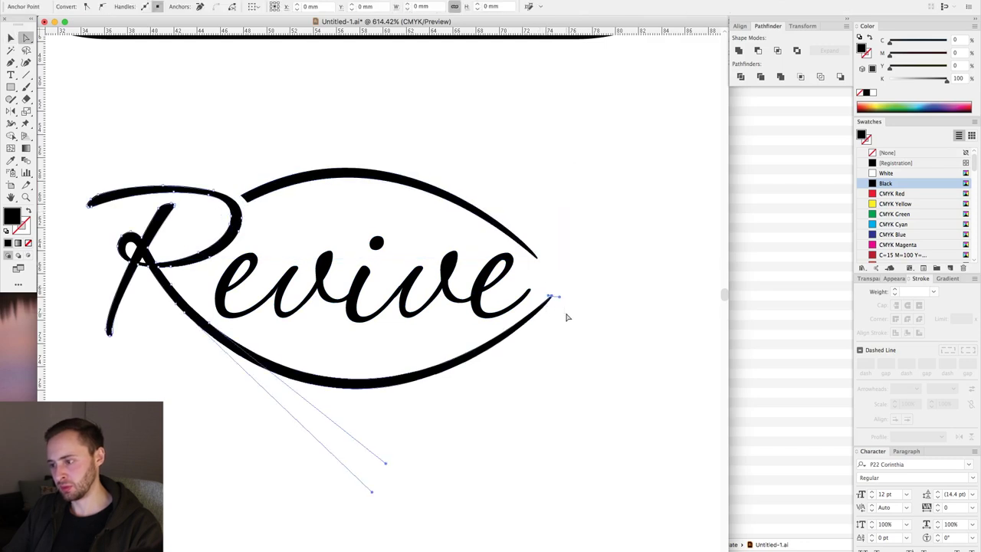
key(a)
click(548, 297)
drag(550, 295, 540, 298)
key(v)
click(443, 380)
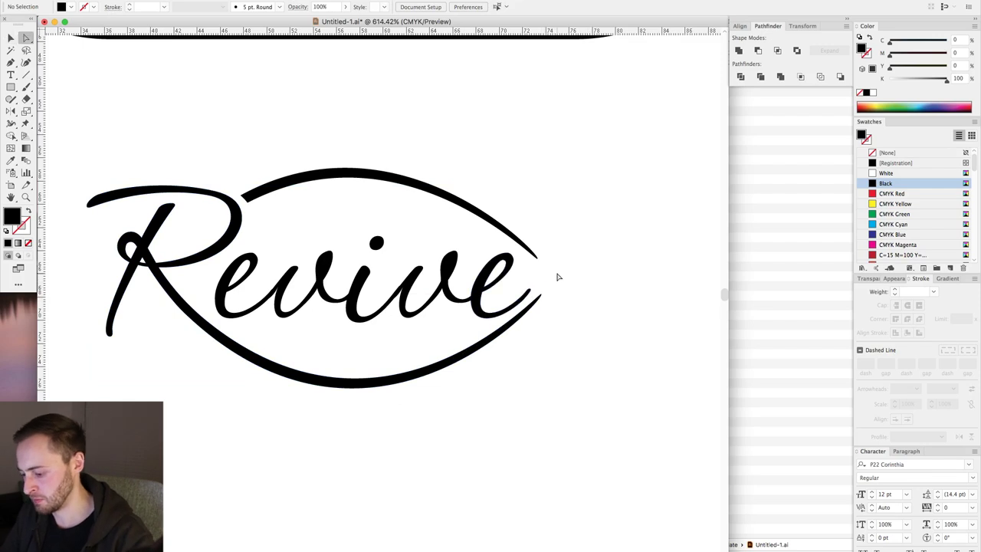
Step: Marquee-select the lower leaf Revive logo and Option-drag a copy directly beneath it
key(super+minus)
scroll(550, 267, left, 1)
key(v)
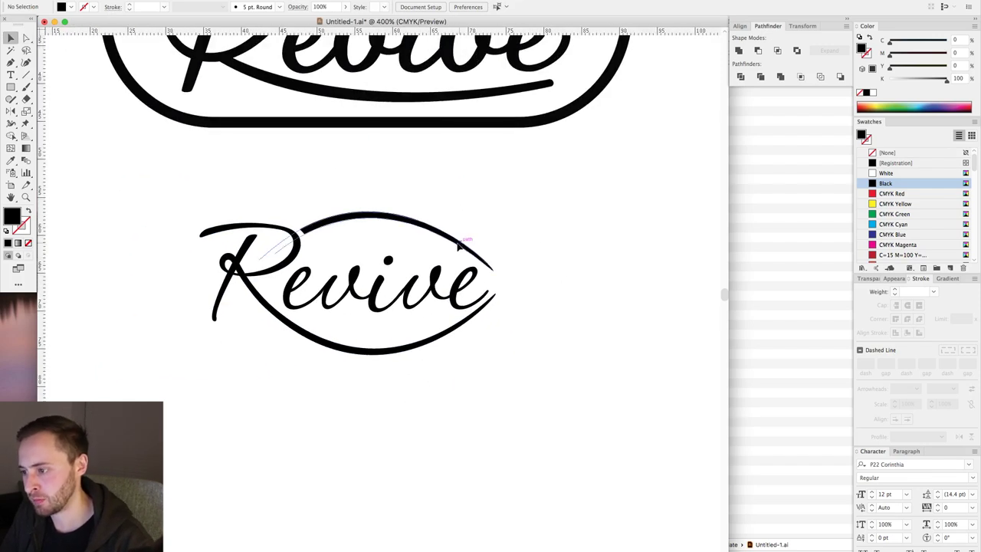
click(458, 244)
key(super+plus)
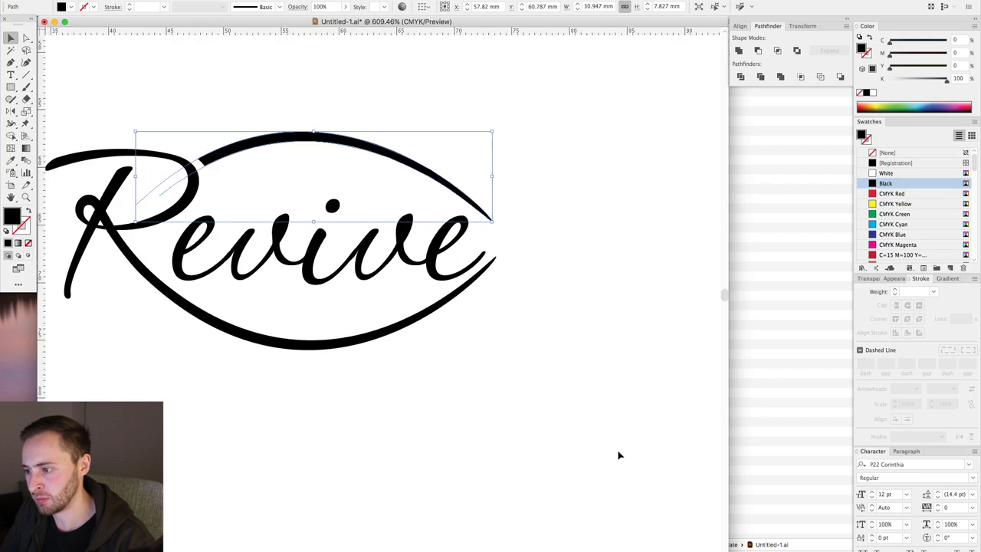
click(536, 368)
key(super+minus)
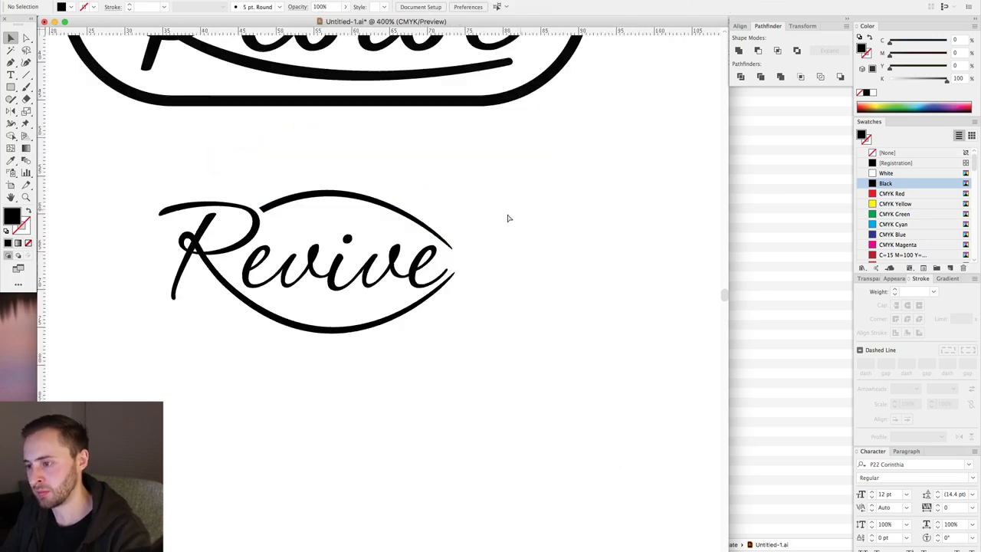
key(super+minus)
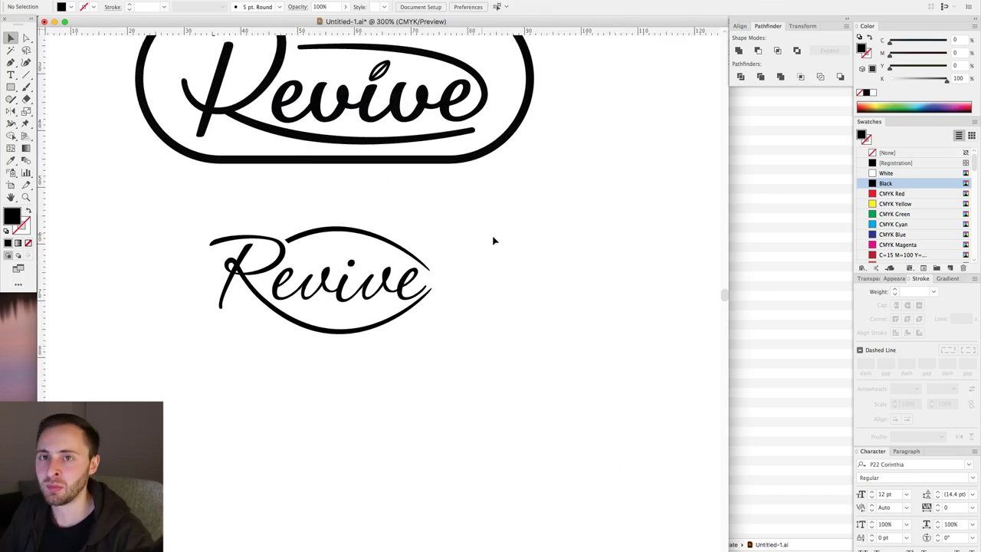
key(super+minus)
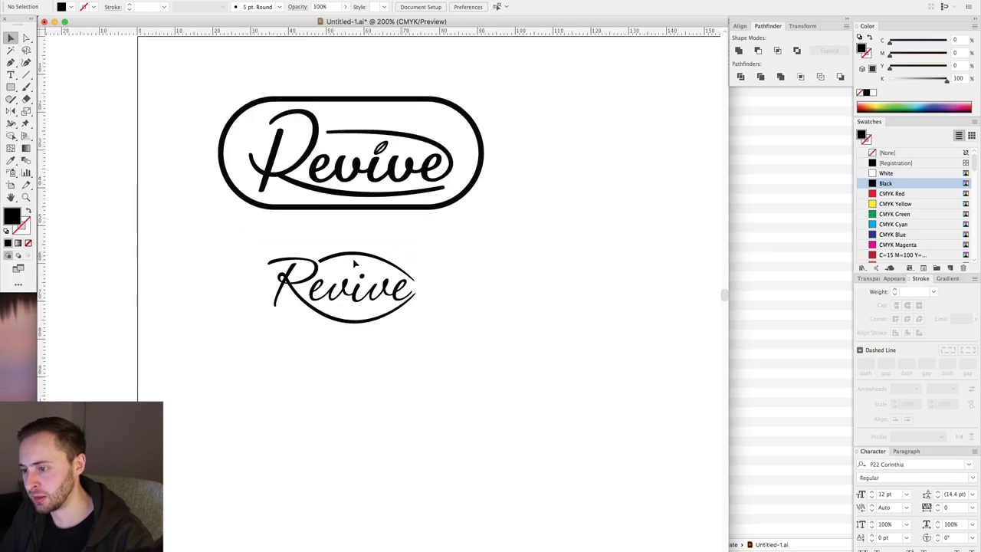
drag(229, 218, 464, 334)
key(super+minus)
key(super+minus)
drag(260, 260, 522, 394)
drag(404, 282, 406, 369)
click(248, 309)
Step: Give the middle Revive logo a black fill and black 1 pt outline, then adjust its stroke weight
drag(247, 308, 482, 460)
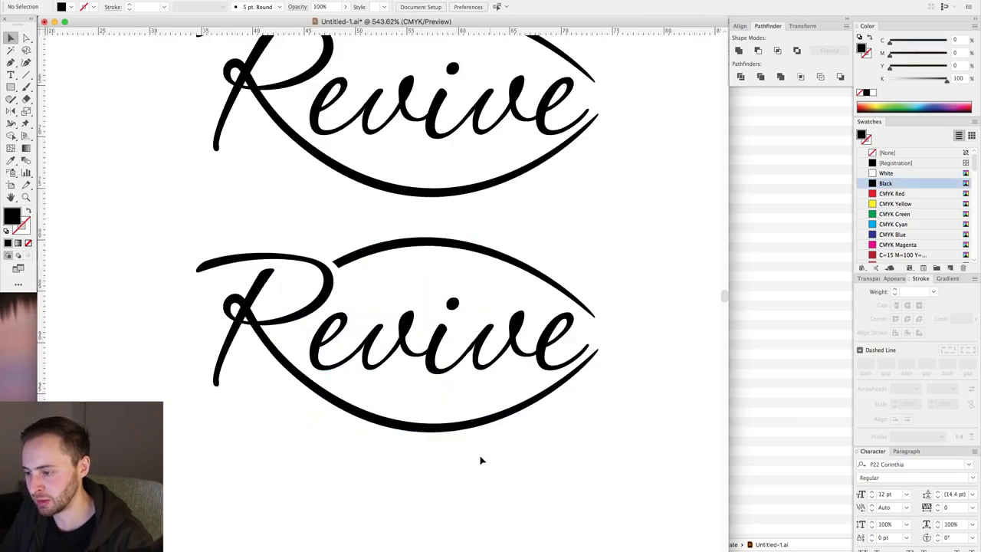
click(353, 335)
scroll(352, 335, right, 3)
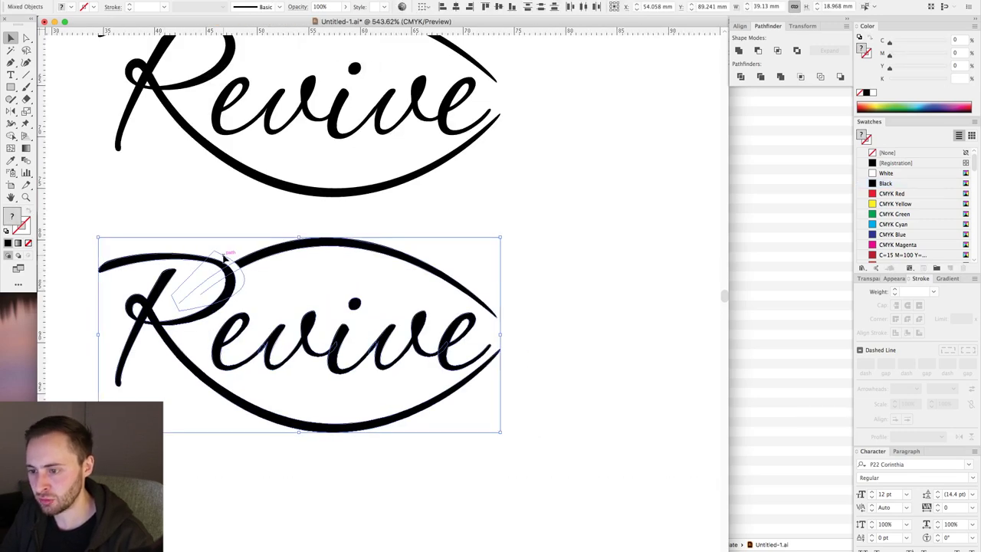
drag(225, 258, 224, 258)
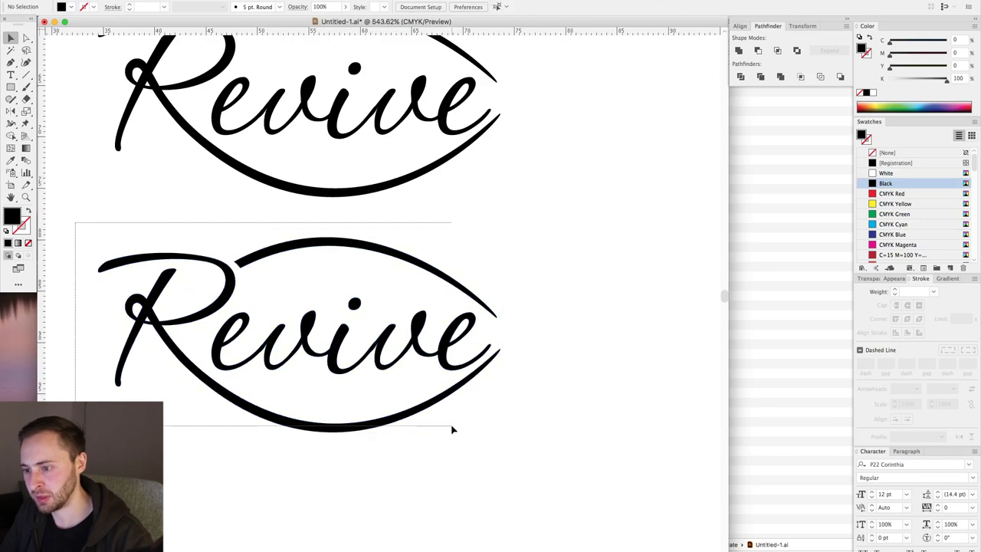
key(ctrl+z)
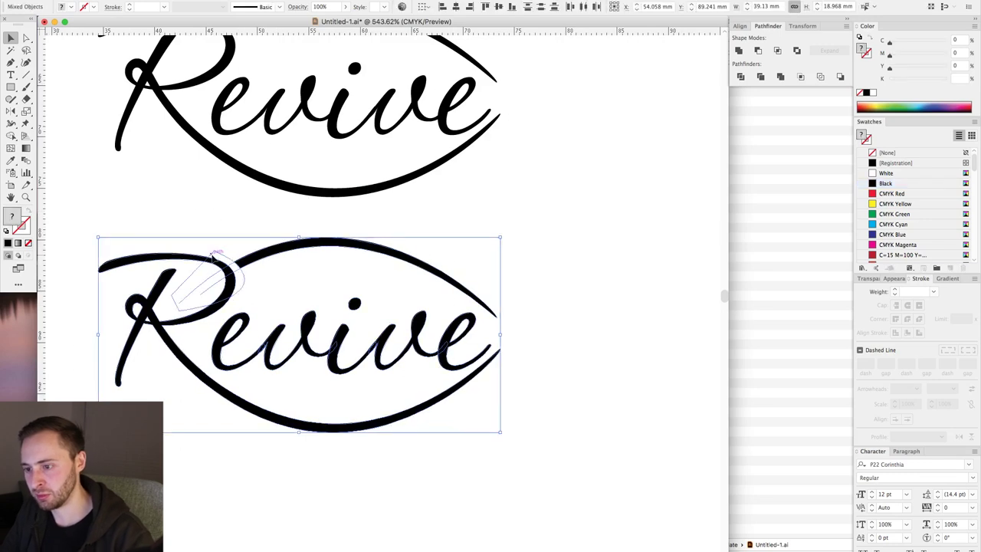
click(214, 253)
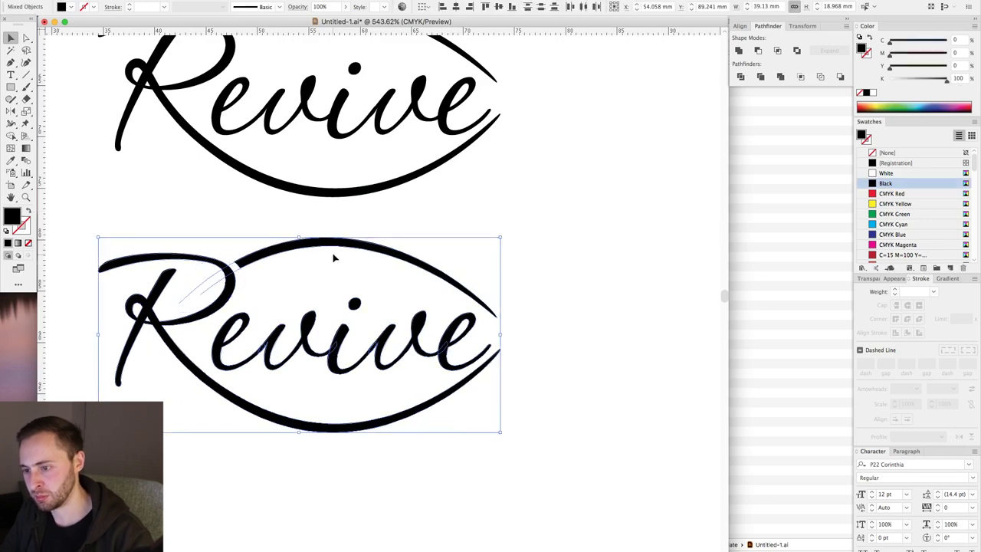
click(24, 227)
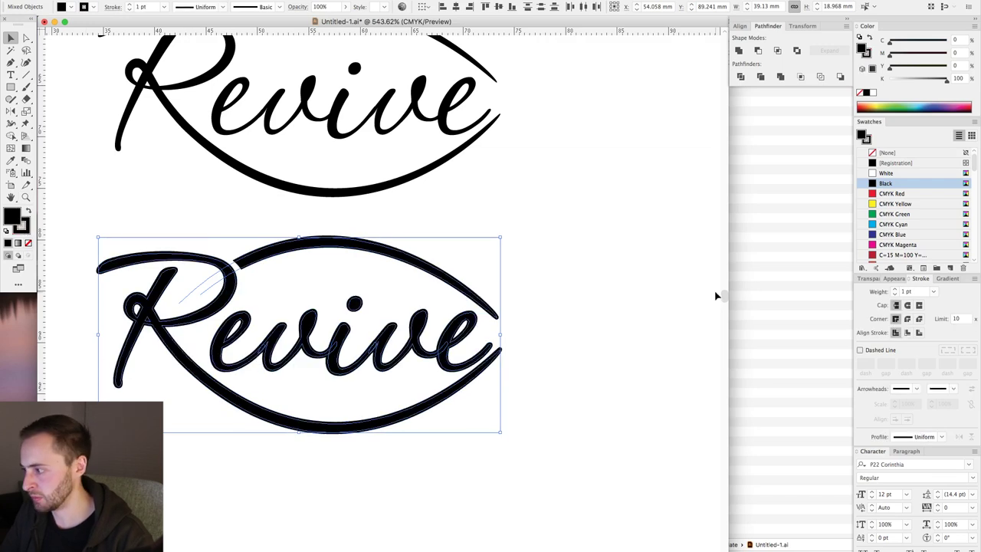
click(553, 274)
key(super+minus)
key(super+minus)
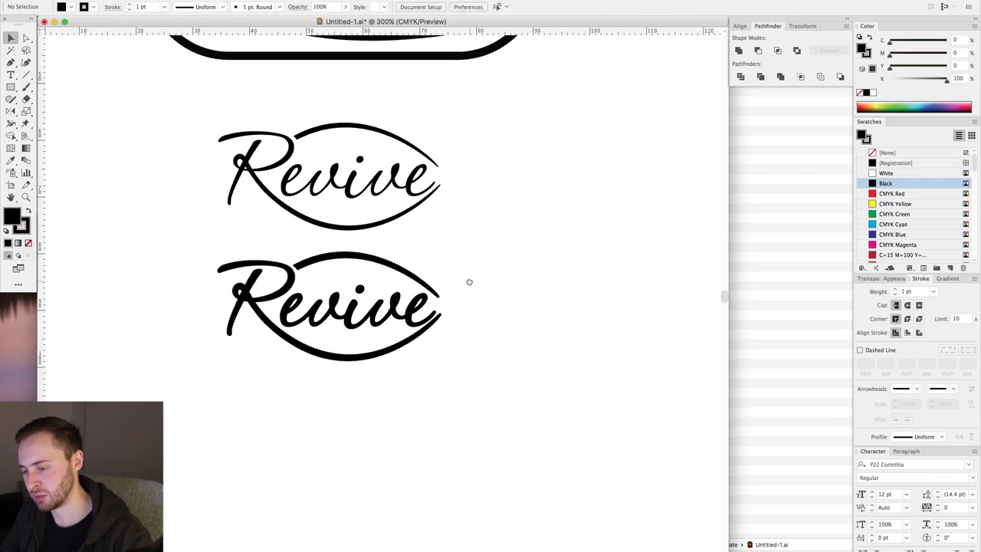
drag(186, 248, 479, 374)
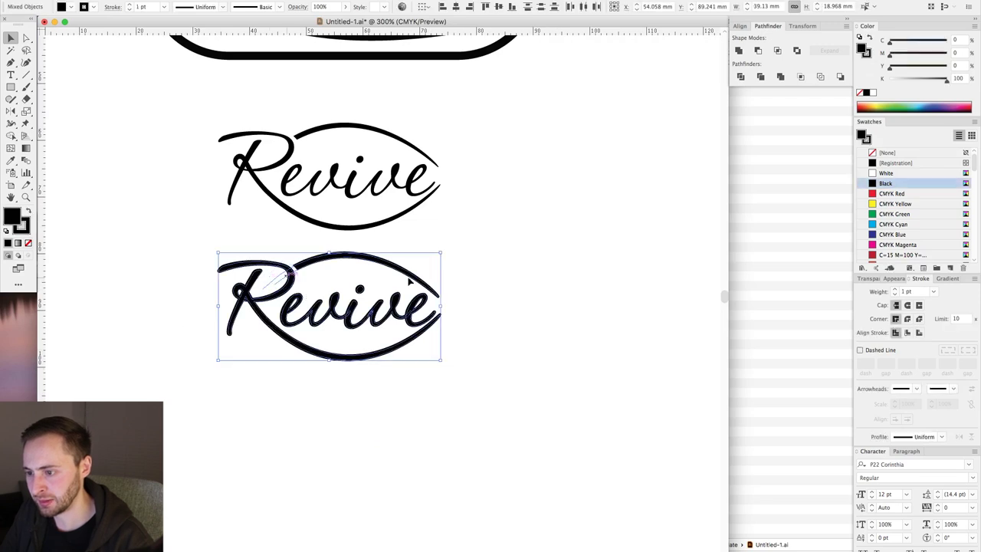
click(912, 291)
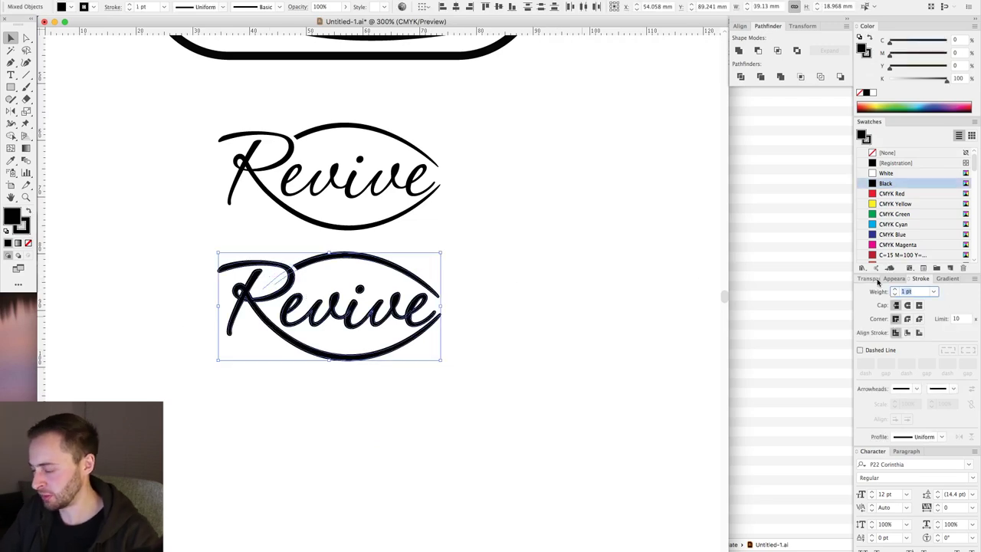
click(538, 362)
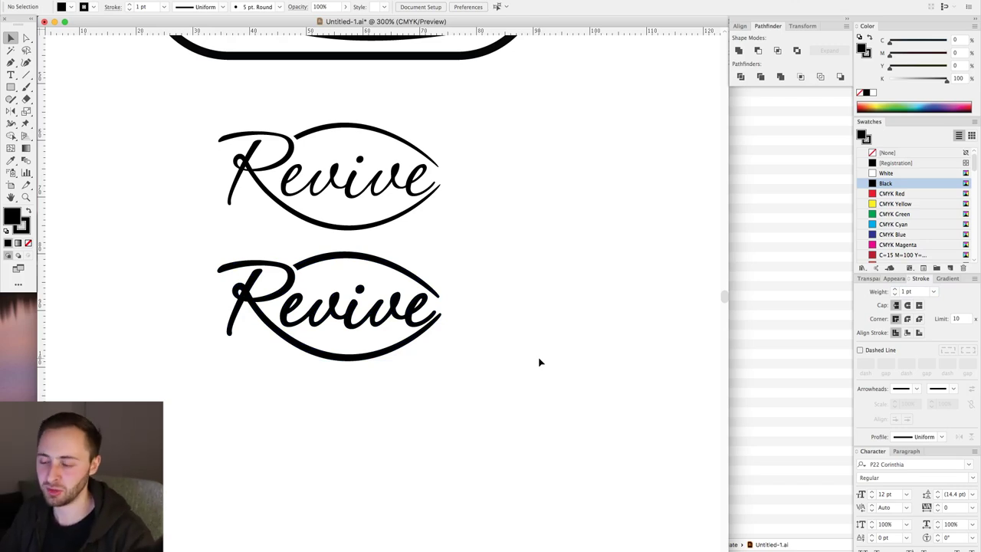
Step: Duplicate the lower Revive logo about 25 mm below it
drag(525, 371, 527, 371)
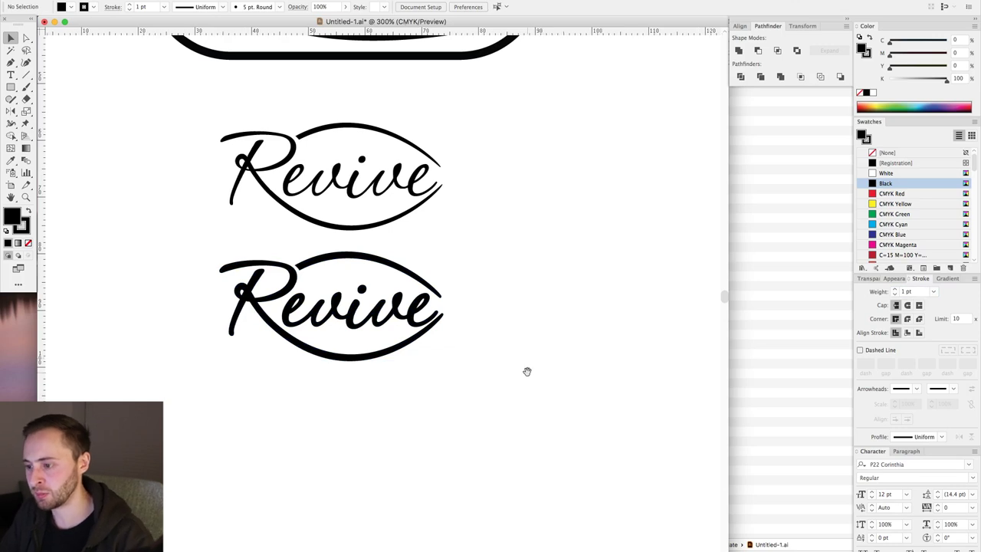
drag(188, 237, 565, 422)
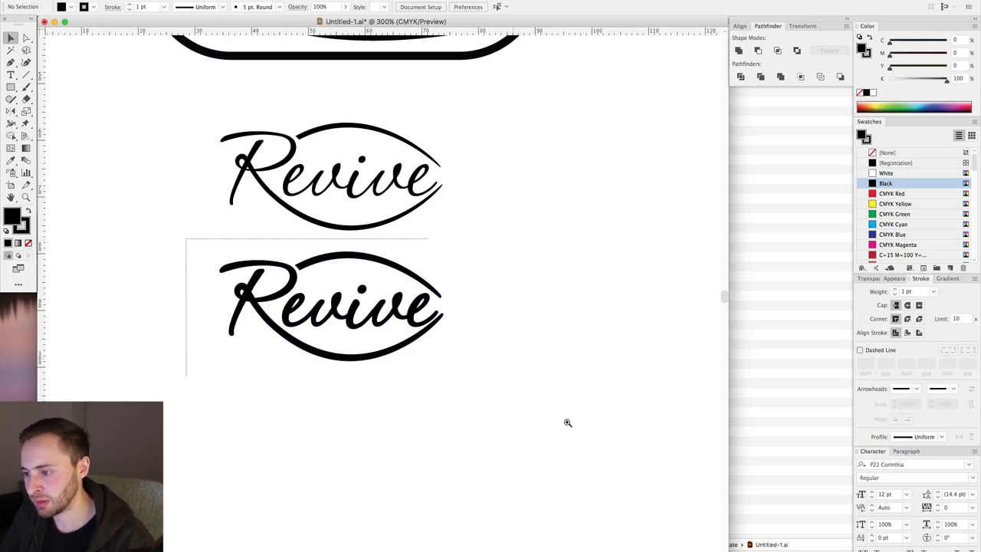
scroll(422, 299, left, 2)
key(v)
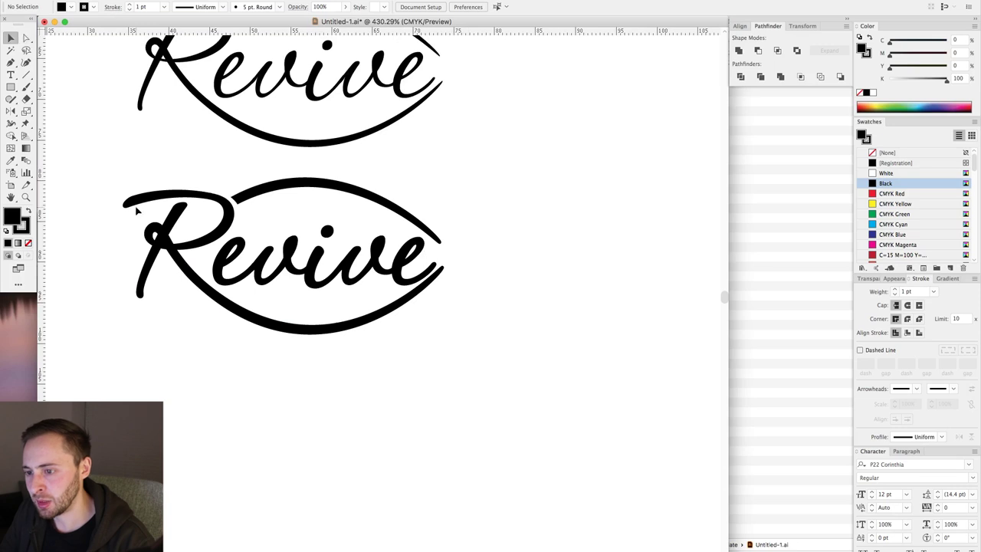
drag(120, 179, 543, 365)
scroll(481, 240, left, 3)
scroll(481, 240, down, 1)
drag(482, 240, 486, 383)
drag(580, 401, 535, 222)
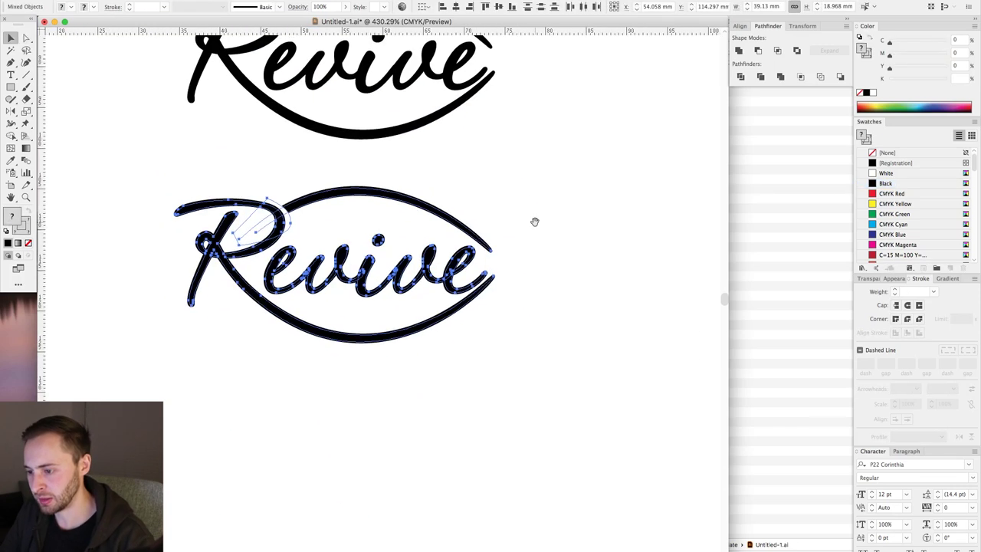
Step: Set the new copy's stroke weight to 0.5 pt
shift+click(268, 221)
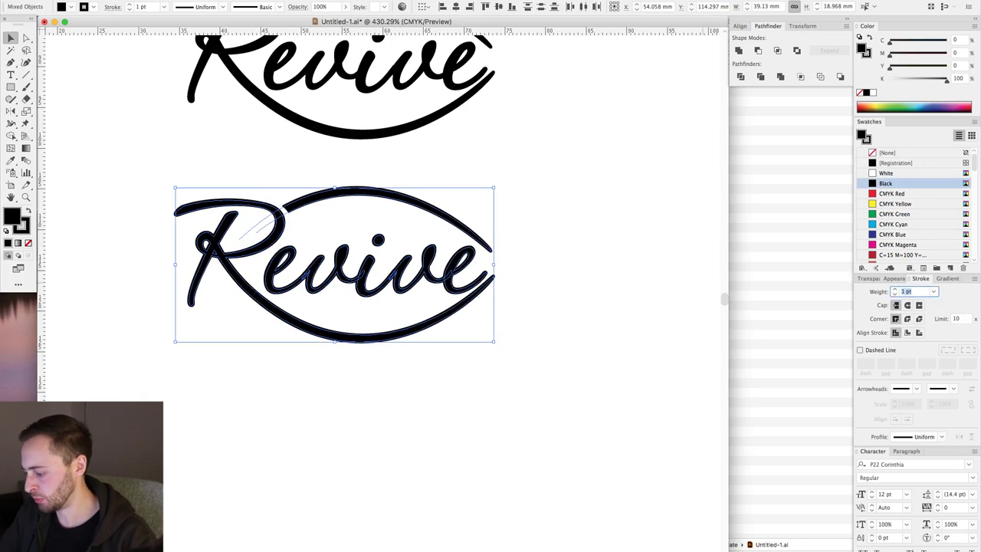
text(0.5)
key(Return)
click(528, 336)
scroll(551, 342, down, 3)
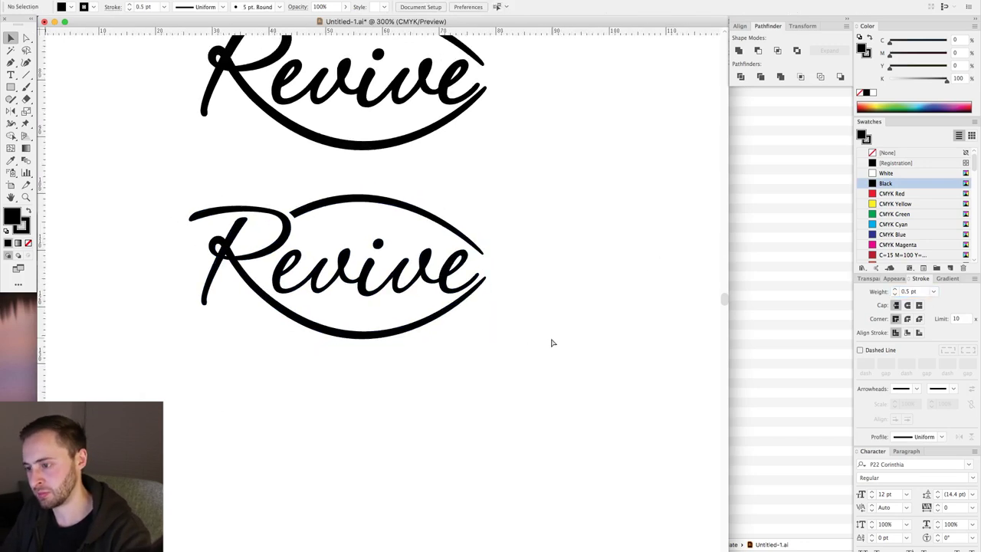
scroll(434, 417, down, 3)
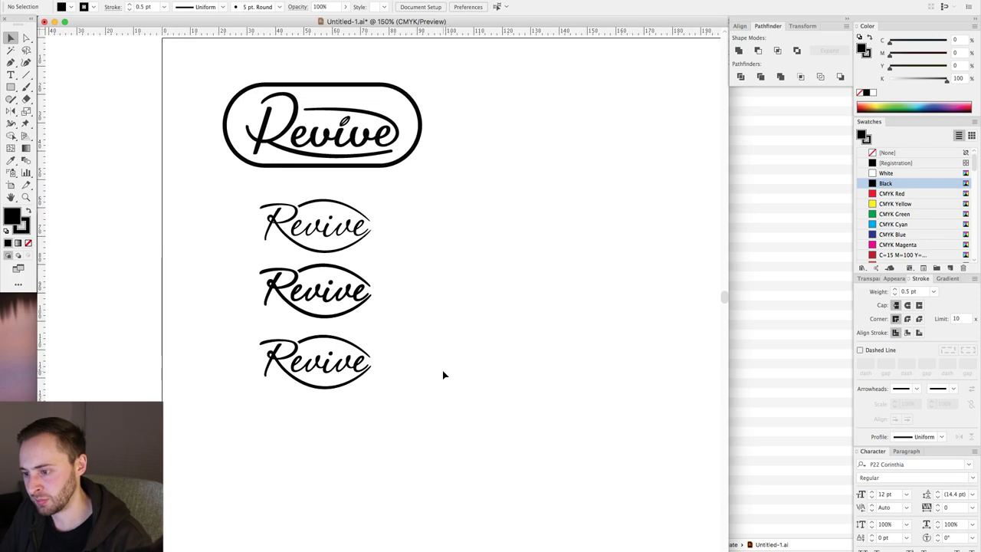
Step: Move the two middle Revive logos off the artboard, shift the bottom logo up, and save
drag(222, 334, 423, 407)
drag(228, 193, 120, 151)
click(379, 246)
drag(270, 324, 400, 304)
click(501, 273)
drag(500, 273, 423, 255)
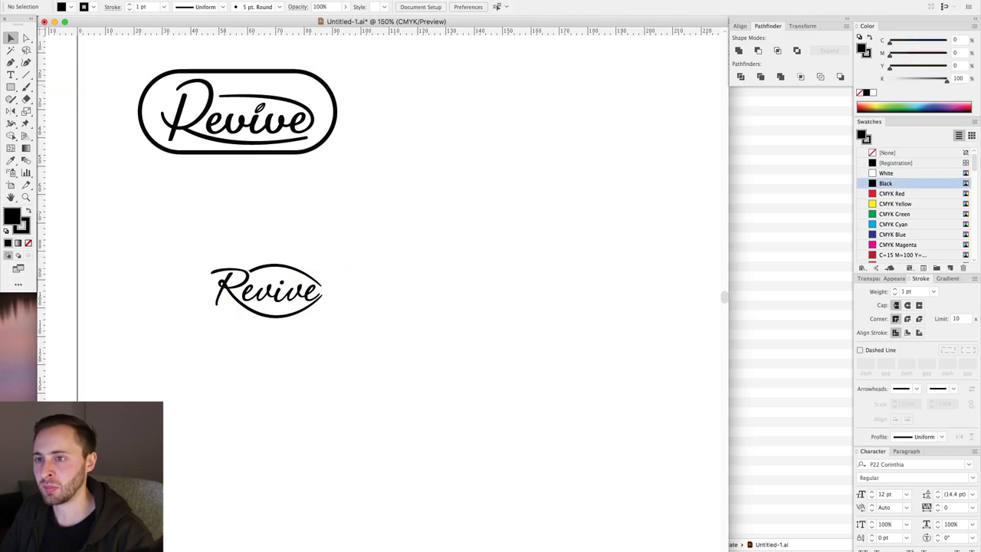
click(115, 52)
Step: Zoom in and inspect the anchor points of the small Revive logo's letters
drag(192, 237, 378, 324)
drag(192, 313, 412, 332)
scroll(230, 281, up, 2)
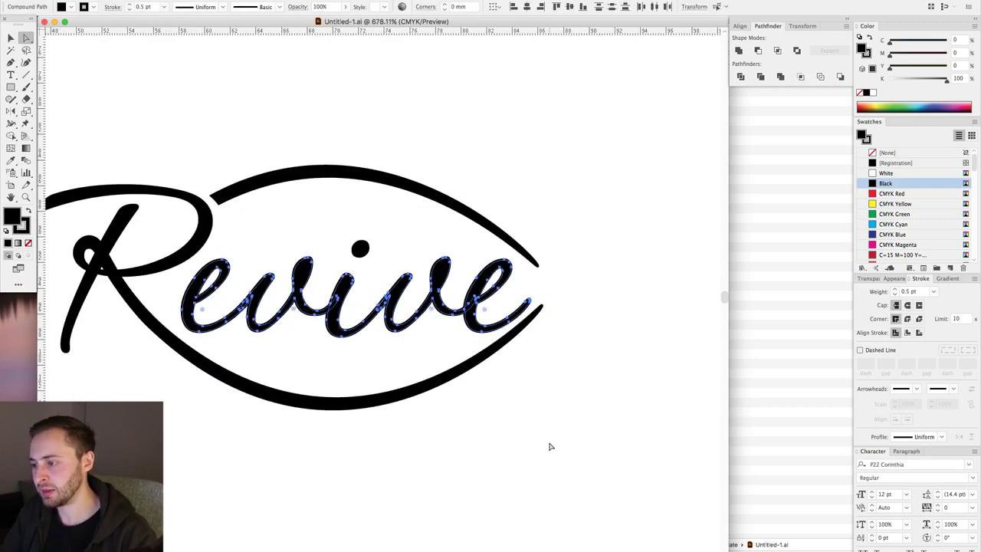
key(v)
click(544, 144)
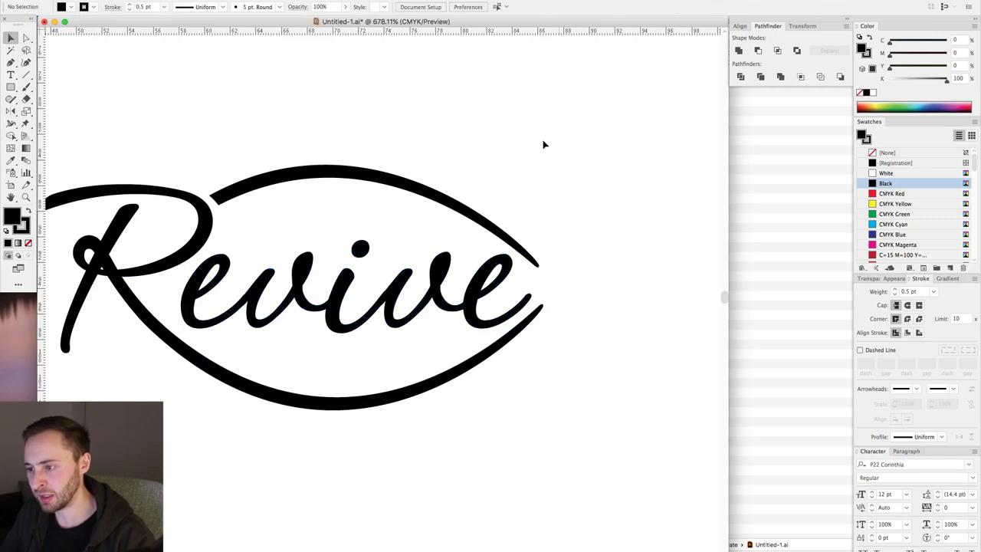
key(a)
click(360, 250)
click(459, 174)
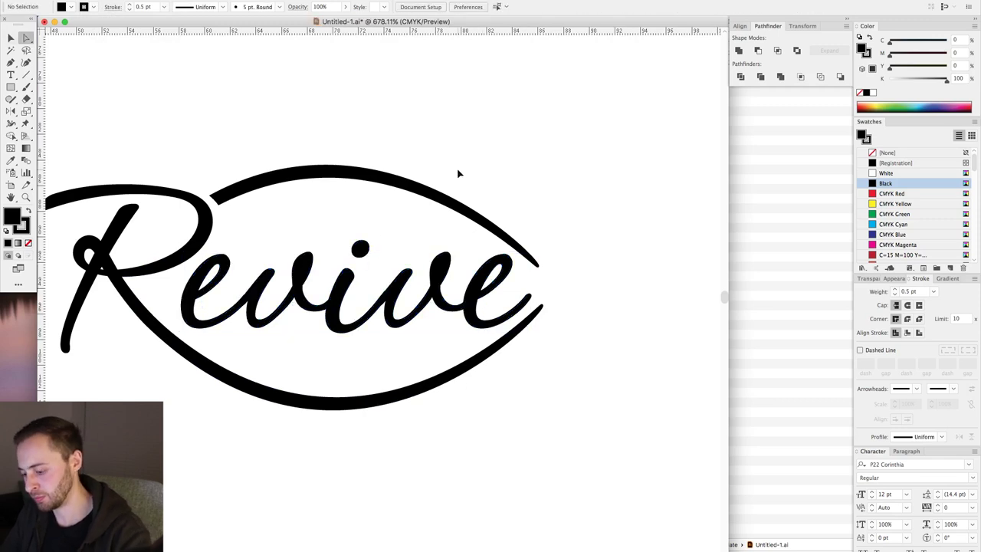
scroll(458, 177, down, 5)
key(v)
scroll(407, 254, down, 2)
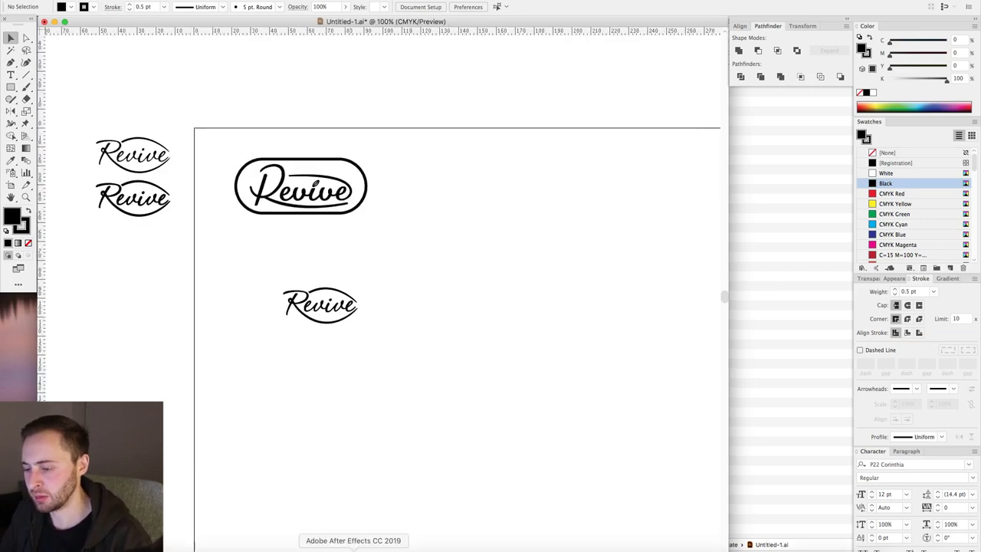
scroll(339, 269, right, 2)
Step: Save the Illustrator document from the File menu
click(57, 0)
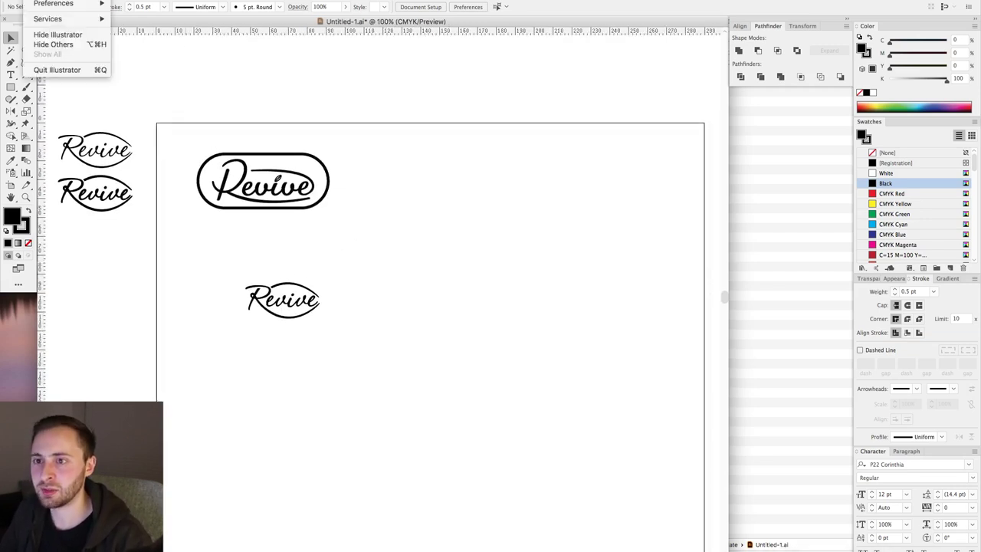
key(Escape)
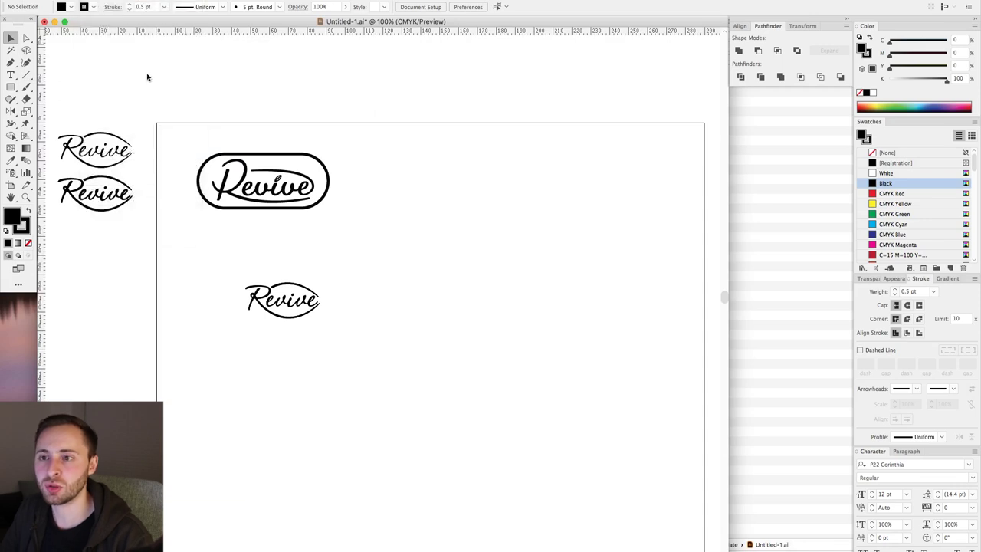
click(86, 0)
click(99, 48)
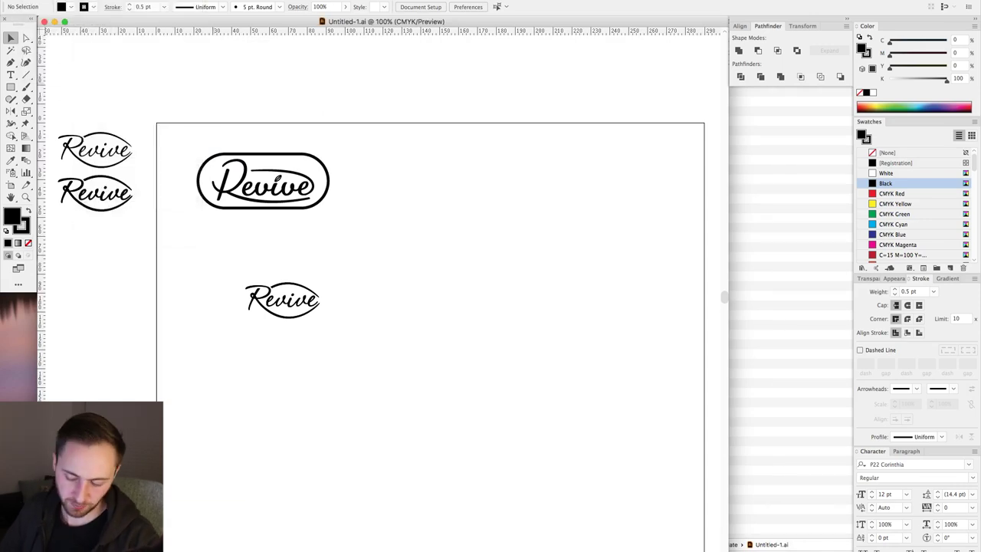
Step: Move the lower leaf Revive logo up and left, closer beneath the pill badge
scroll(356, 247, down, 2)
scroll(356, 246, right, 3)
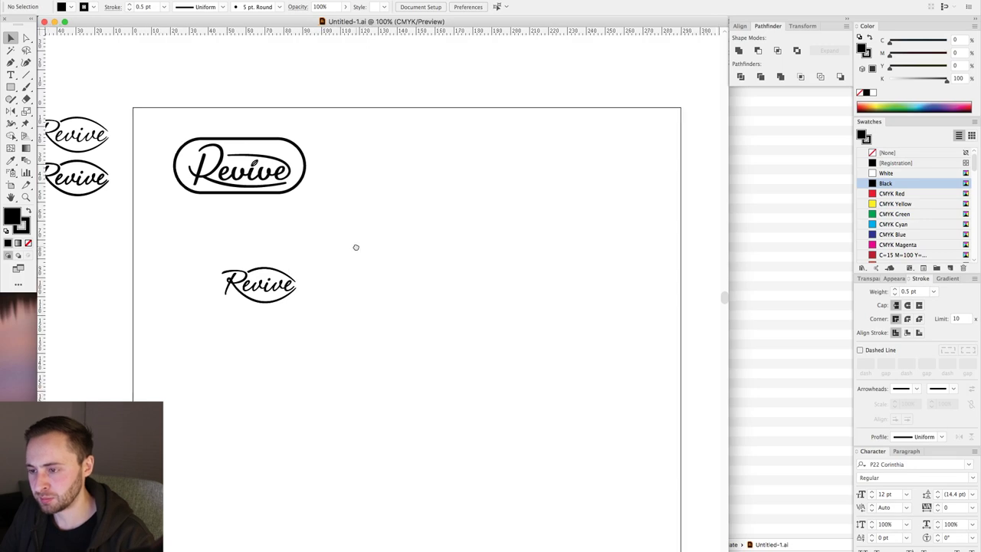
drag(138, 98, 402, 395)
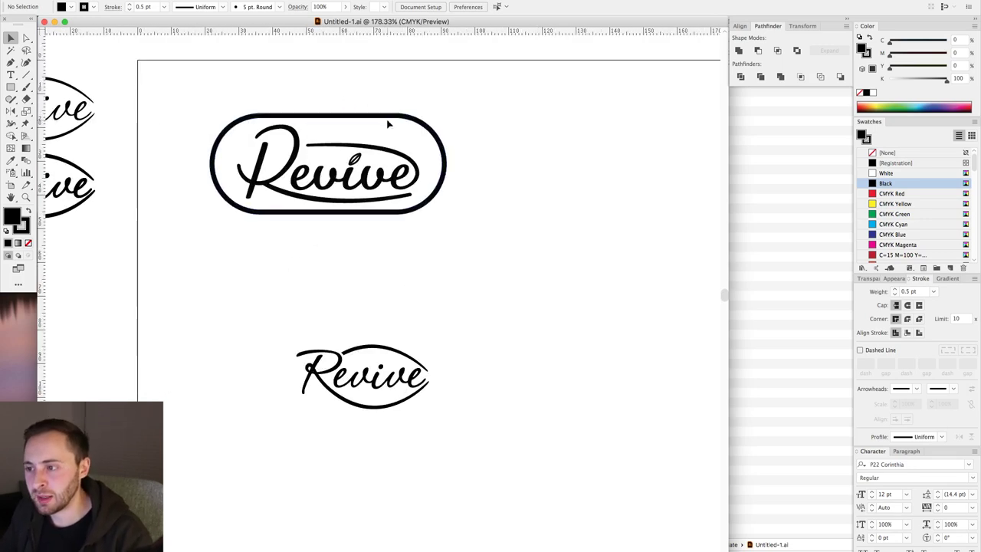
drag(246, 311, 539, 480)
drag(379, 389, 334, 309)
click(510, 277)
click(111, 0)
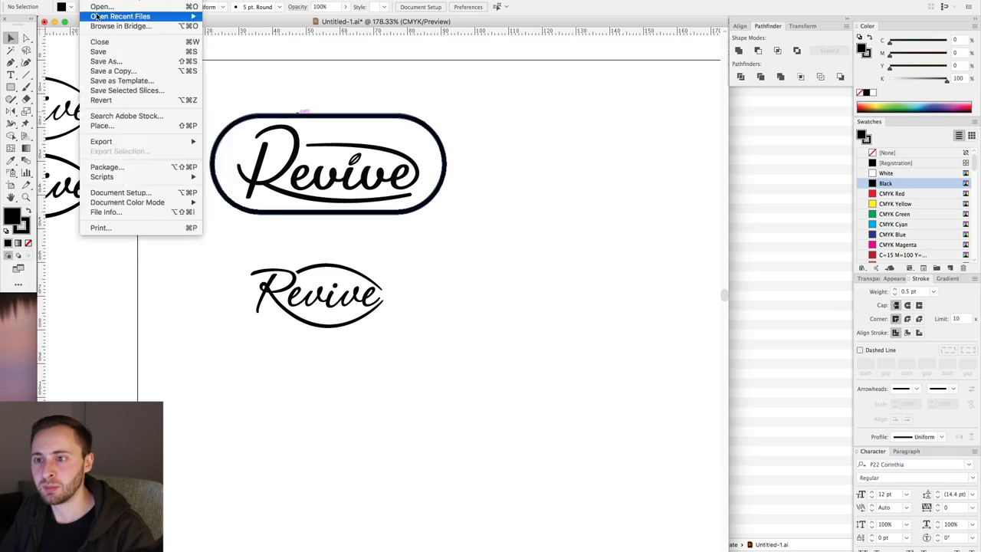
Step: Save, then inspect the anchor points on the pill logo's corner
click(196, 54)
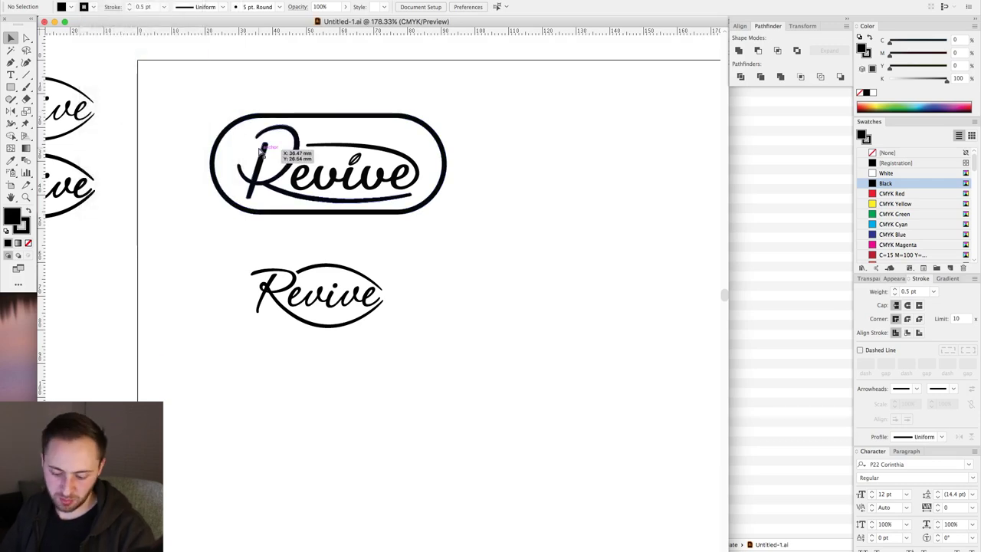
click(346, 116)
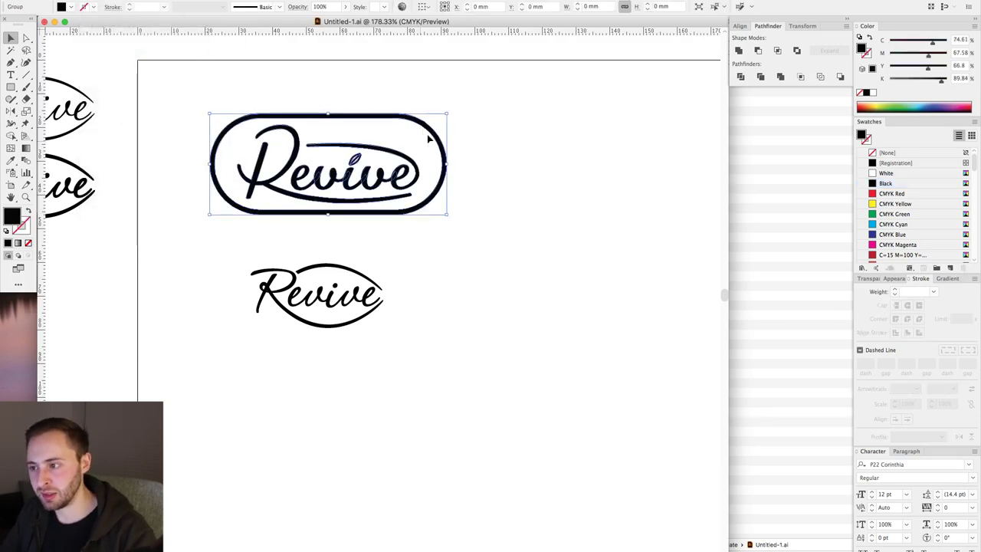
key(a)
click(420, 121)
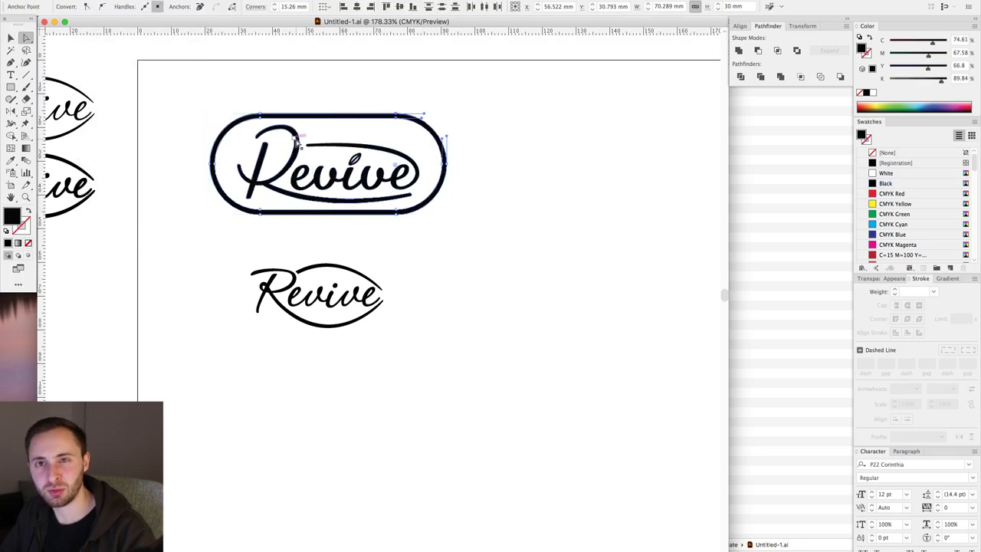
click(340, 77)
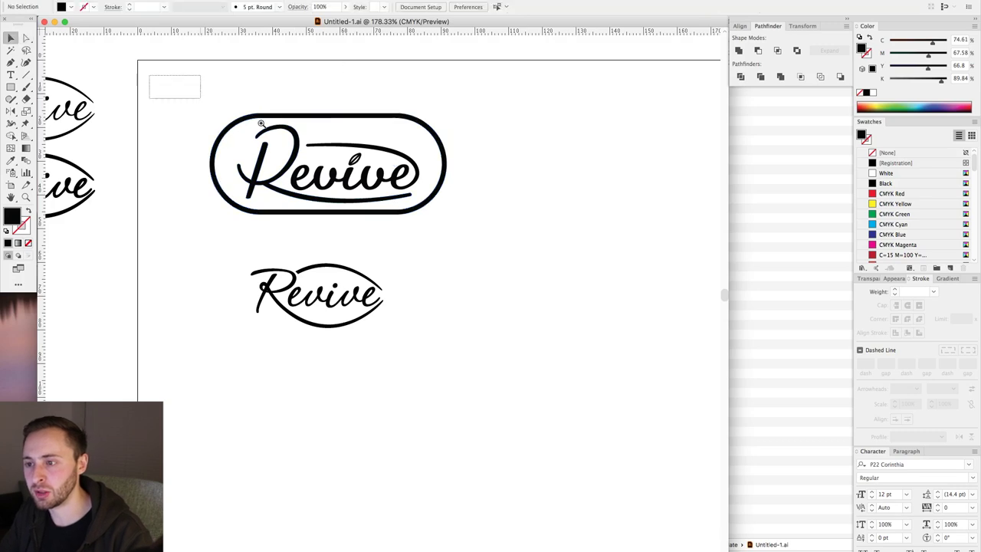
scroll(339, 92, up, 3)
scroll(471, 133, down, 5)
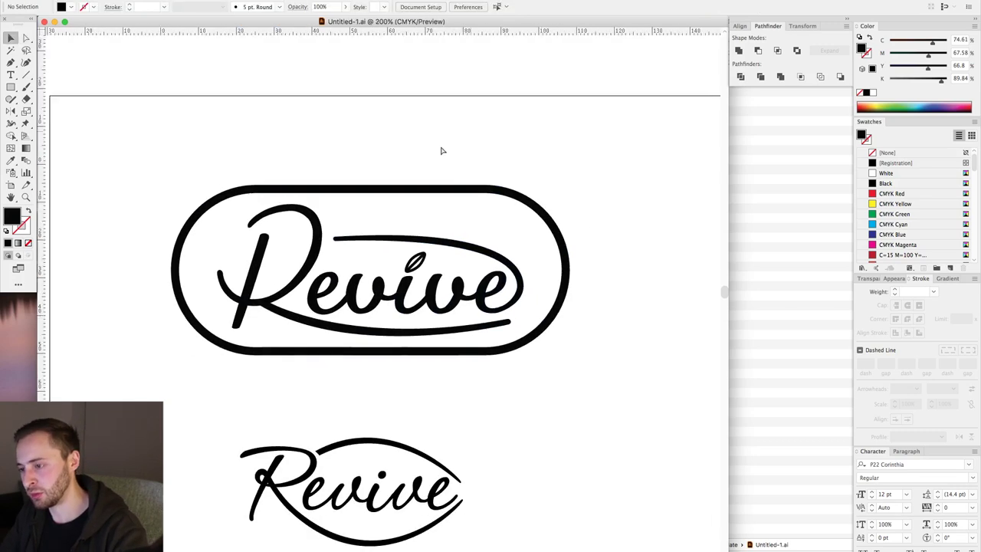
Step: Duplicate the pill logo rightward, delete the copy's pill outline, and shift the leaf logo left
click(205, 219)
scroll(416, 267, right, 3)
drag(230, 222, 475, 223)
click(424, 148)
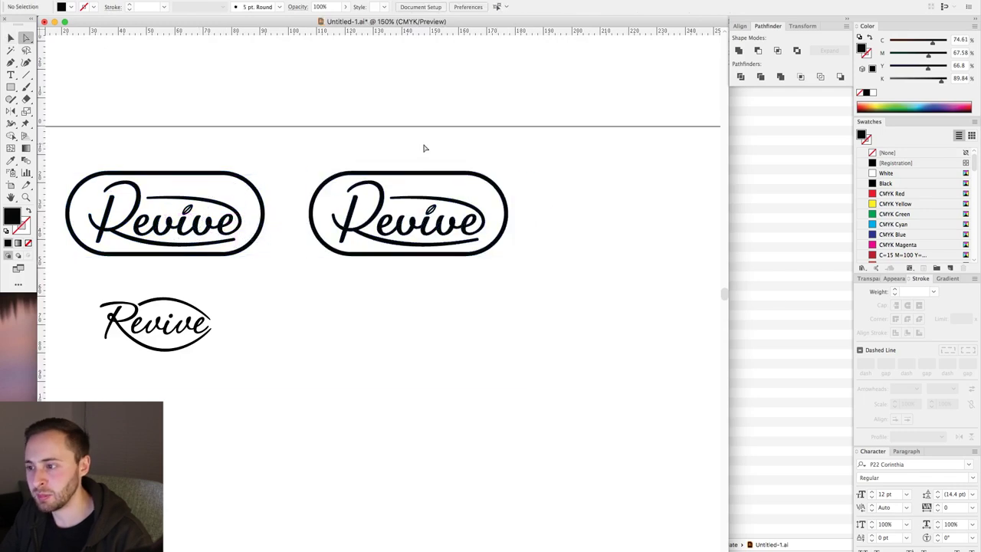
drag(438, 184, 438, 186)
key(Delete)
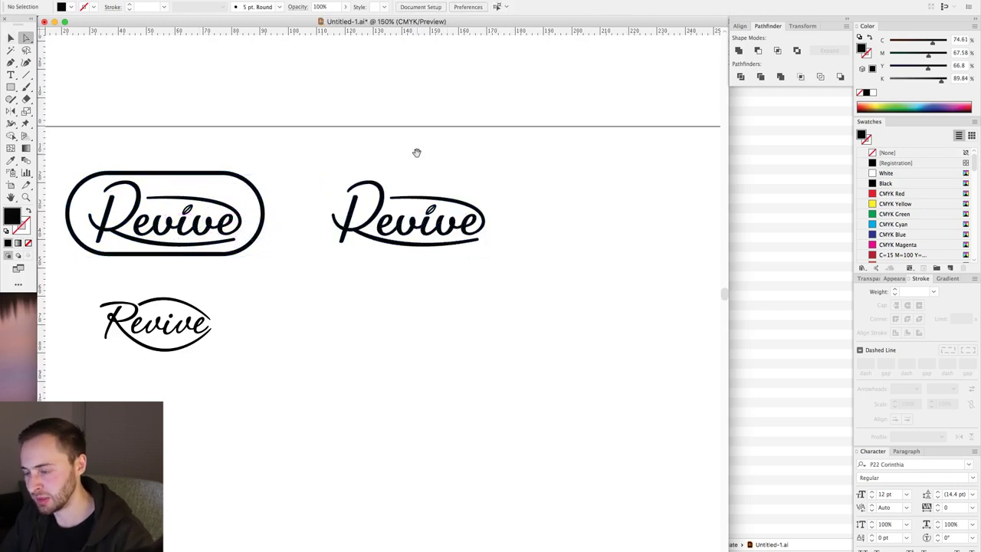
drag(416, 152, 472, 127)
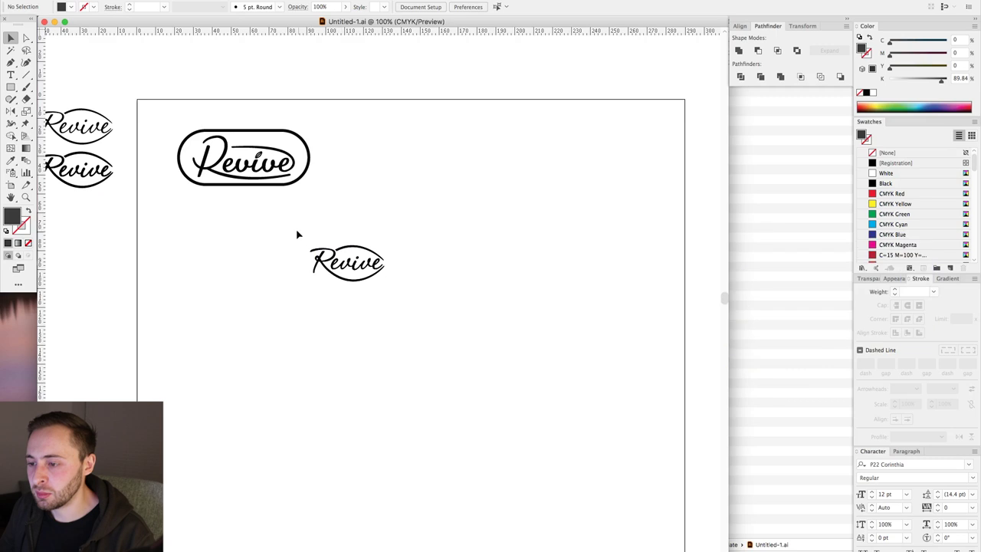
drag(298, 232, 441, 300)
drag(354, 266, 440, 240)
Step: Expand the fill and stroke of the right Revive logo copy
click(545, 313)
drag(545, 313, 573, 333)
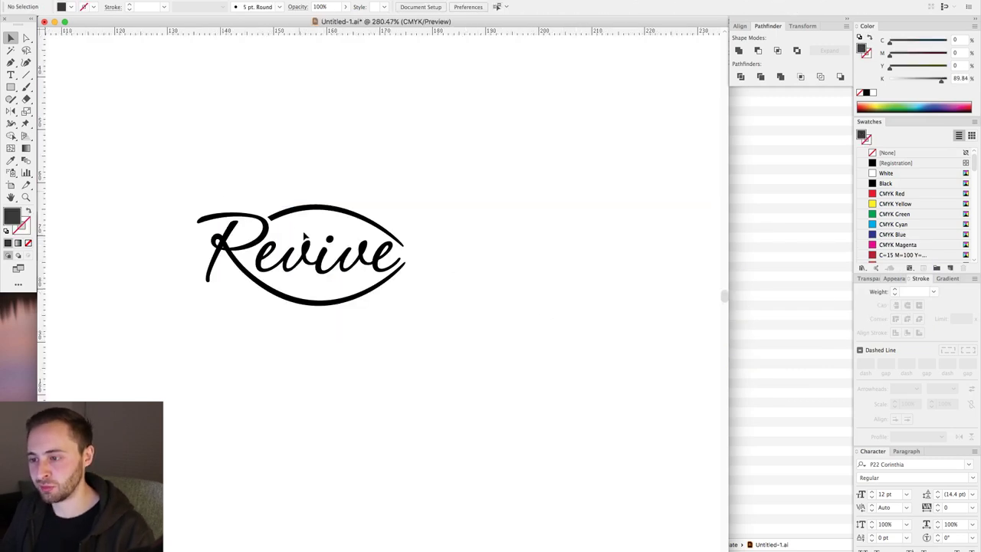
drag(156, 161, 429, 312)
click(138, 0)
click(146, 77)
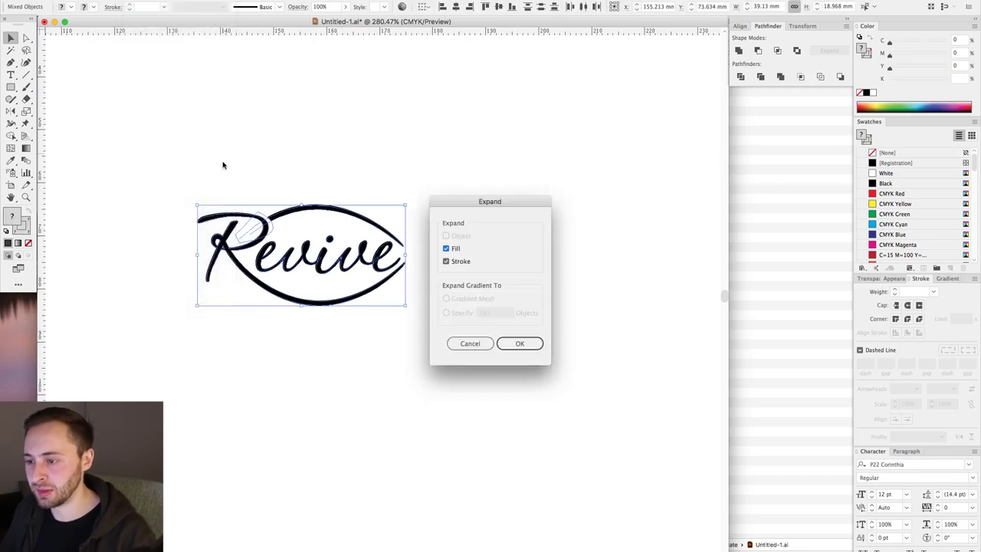
click(520, 343)
Step: Merge the overlapping stroke pieces around the R with the Shape Builder tool
key(z)
drag(118, 131, 504, 365)
drag(133, 154, 622, 442)
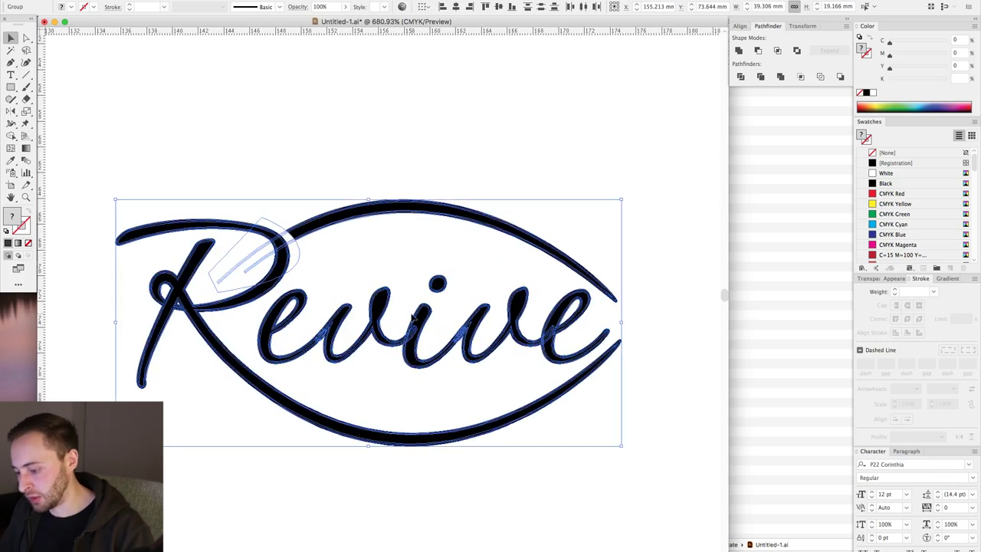
key(shift+m)
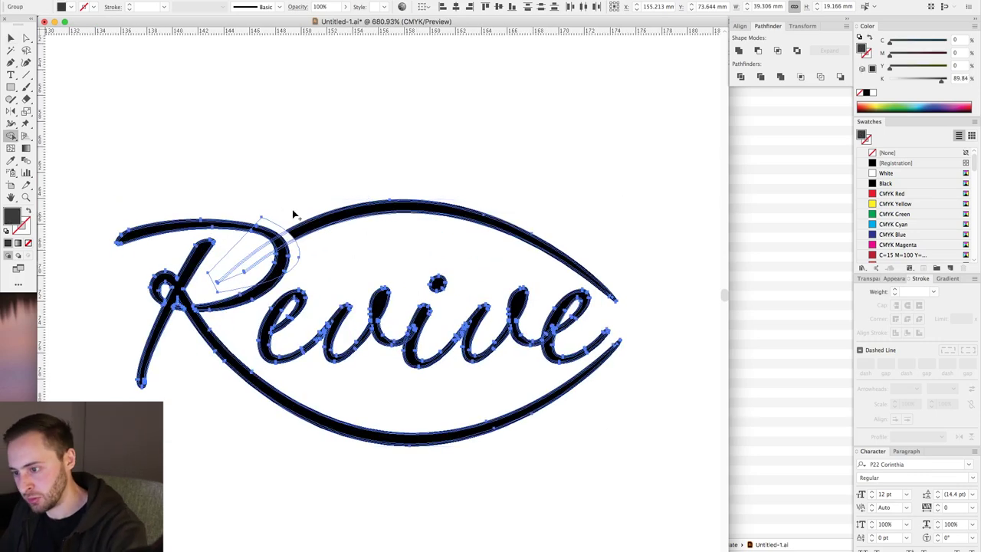
click(269, 226)
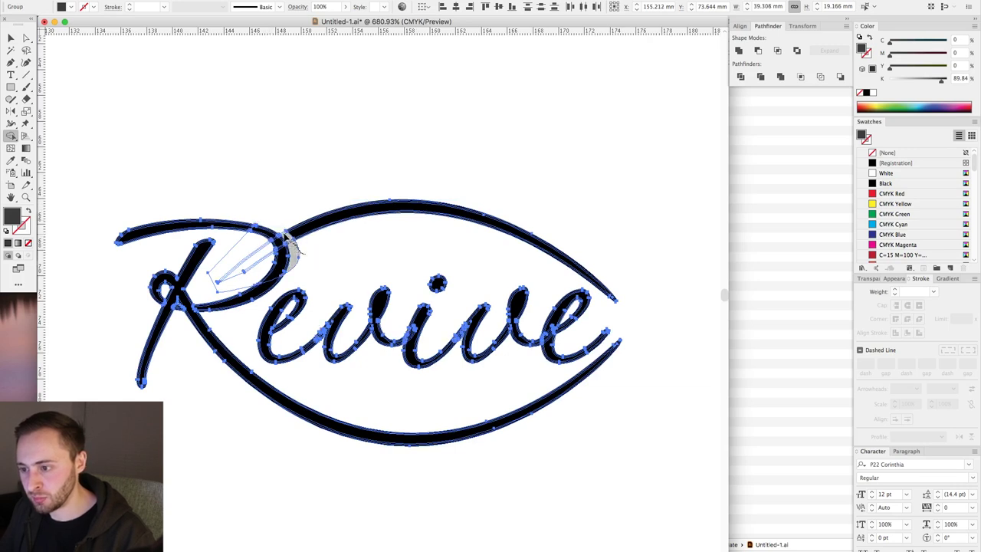
drag(225, 241, 259, 273)
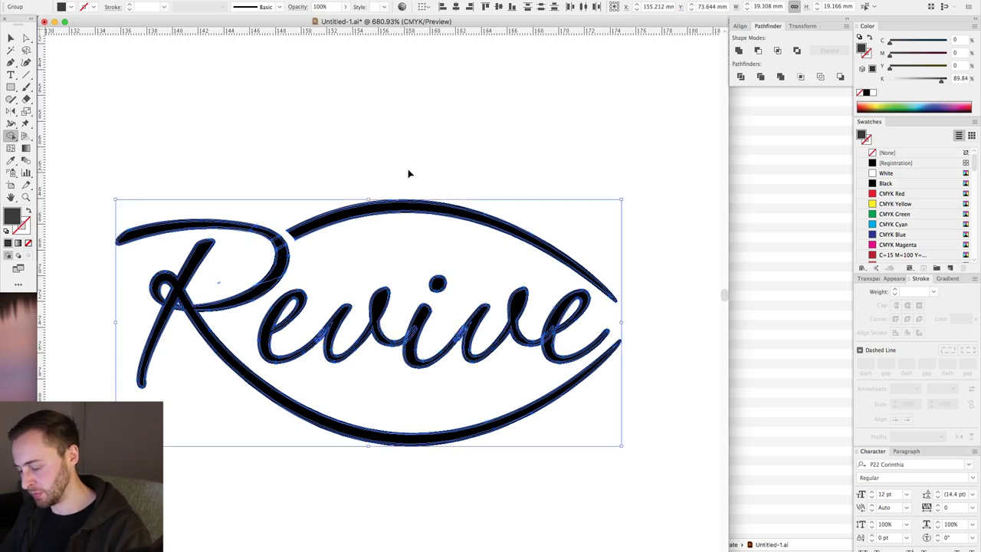
key(v)
key(super+minus)
key(super+minus)
click(247, 164)
drag(202, 157, 637, 414)
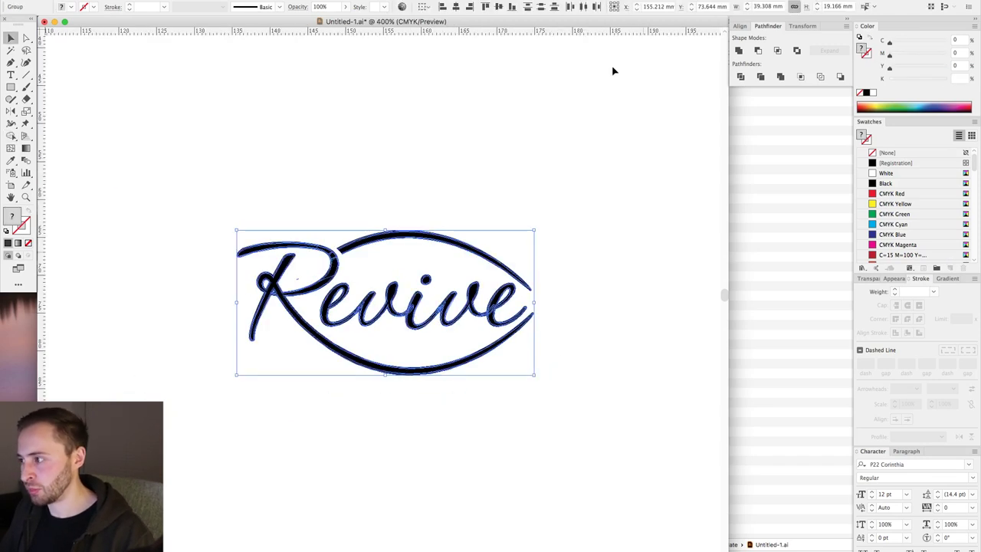
Step: Unite the selected Revive lettering into one shape with Pathfinder
click(739, 52)
click(416, 173)
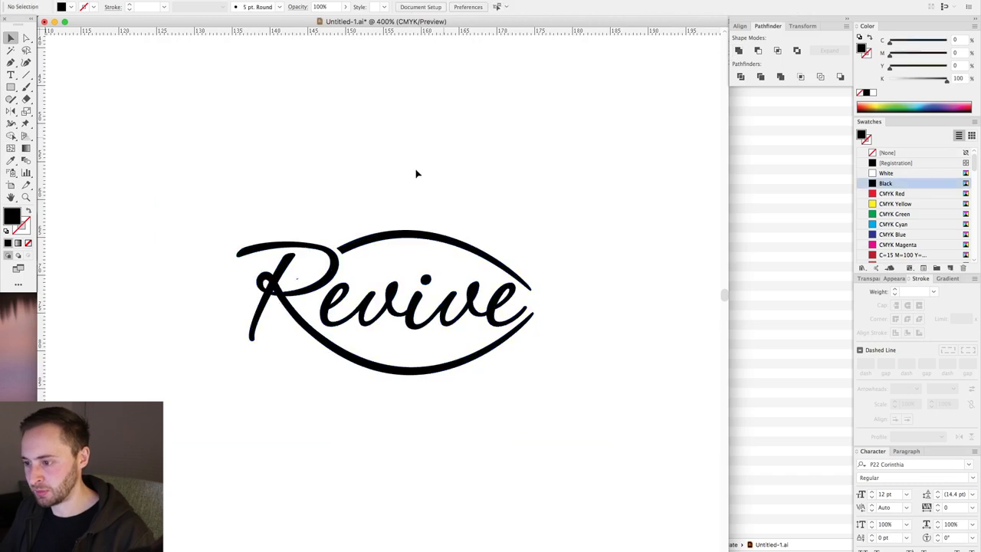
key(a)
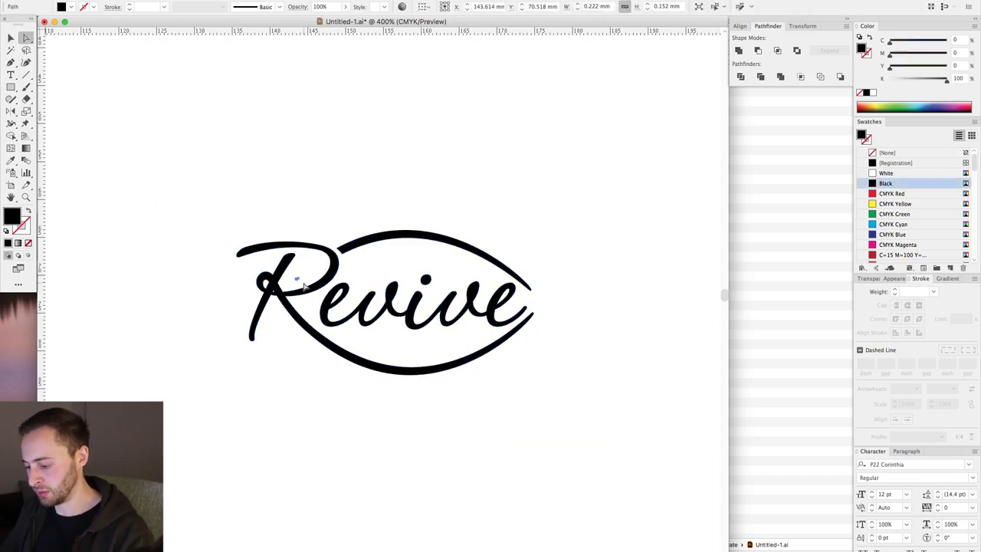
key(v)
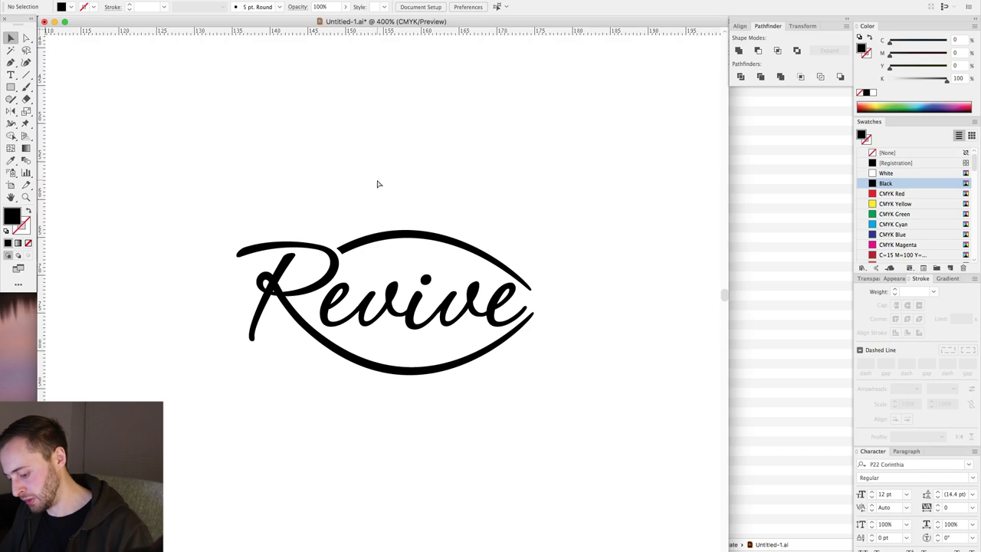
key(ctrl+y)
key(ctrl+minus)
key(ctrl+minus)
key(ctrl+minus)
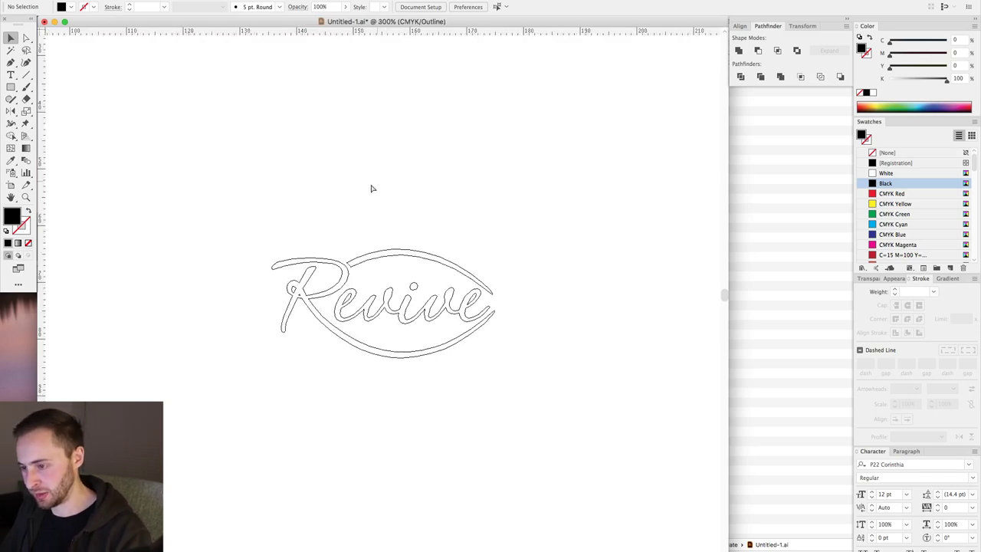
Step: Place a copy of the Revive logo to the right and fill it with white
drag(423, 288, 406, 291)
key(ctrl+y)
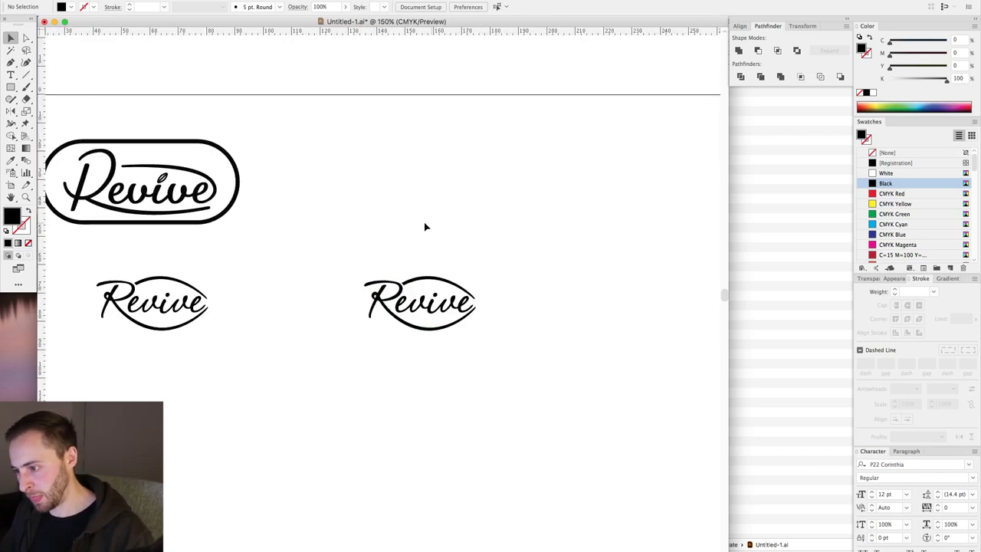
scroll(337, 221, right, 5)
scroll(337, 221, down, 1)
drag(216, 228, 438, 284)
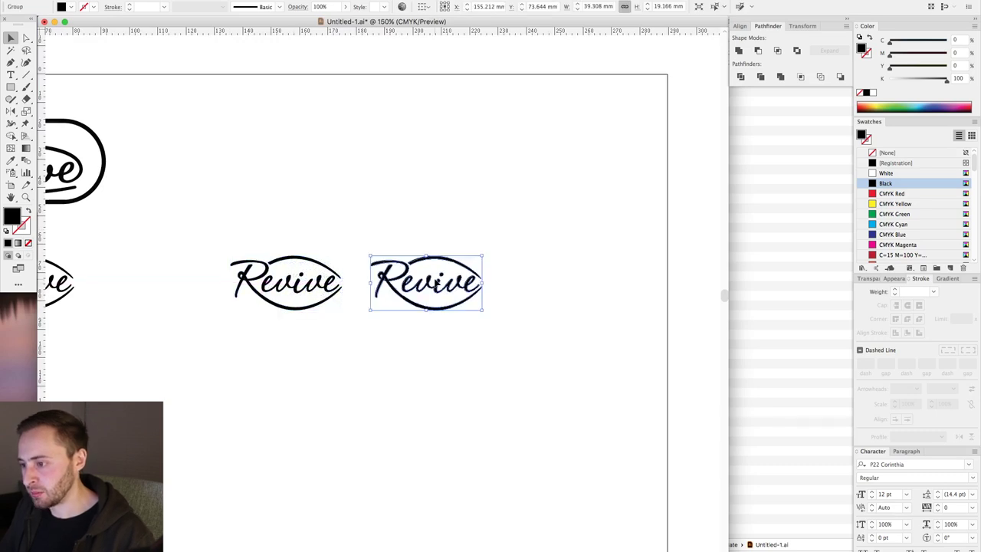
click(883, 173)
click(140, 212)
Step: Zoom in on the two Revive logos and save the document
key(ctrl+space)
drag(154, 189, 535, 353)
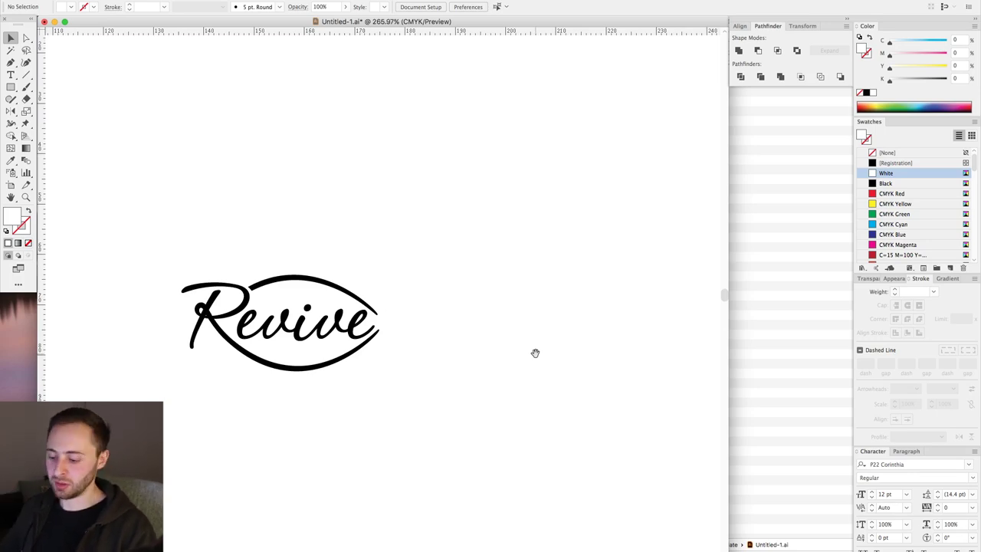
key(super+minus)
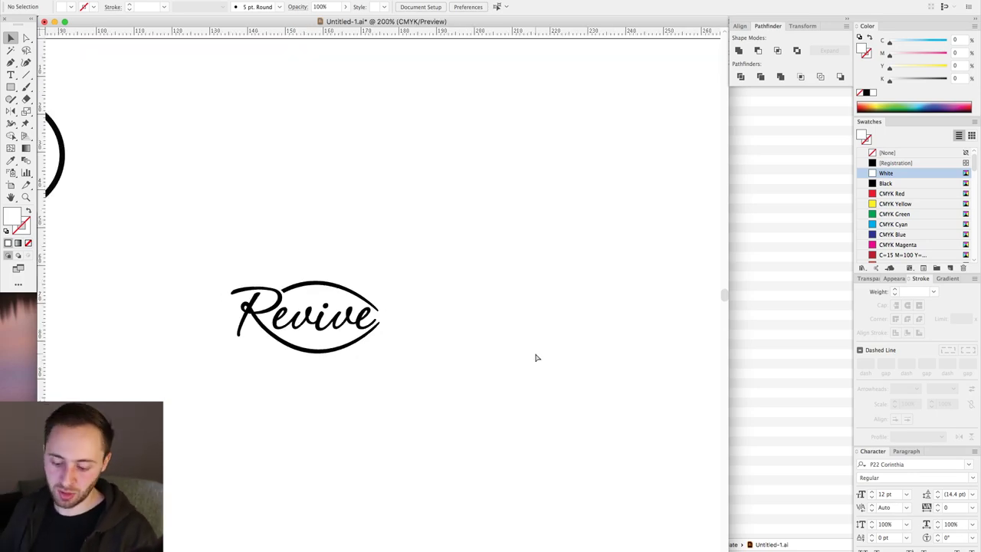
key(super+s)
Step: Select the black Revive logo and bring up Document Setup
drag(431, 232, 571, 386)
drag(229, 265, 393, 392)
key(a)
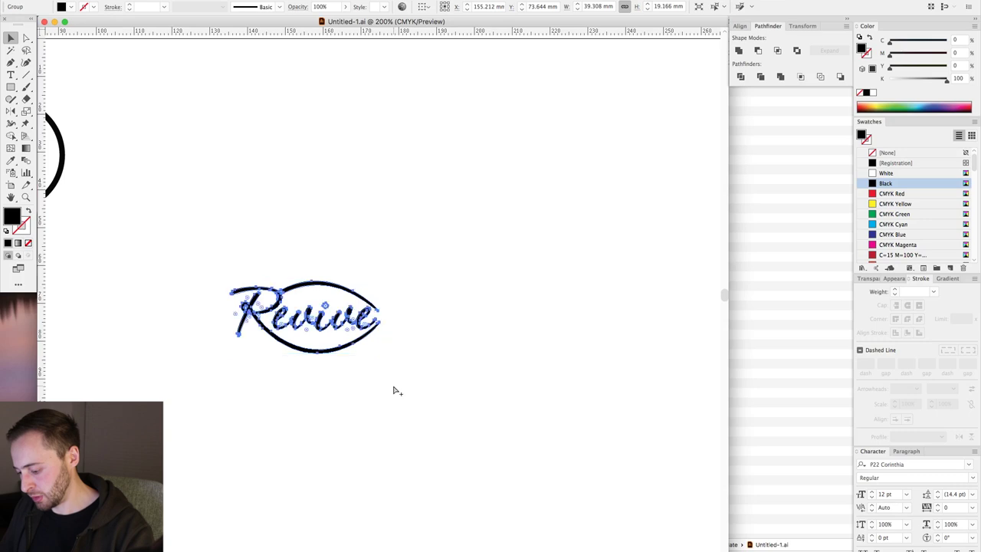
key(alt+super+p)
Step: Fit the first artboard tightly around the black Revive logo
click(580, 203)
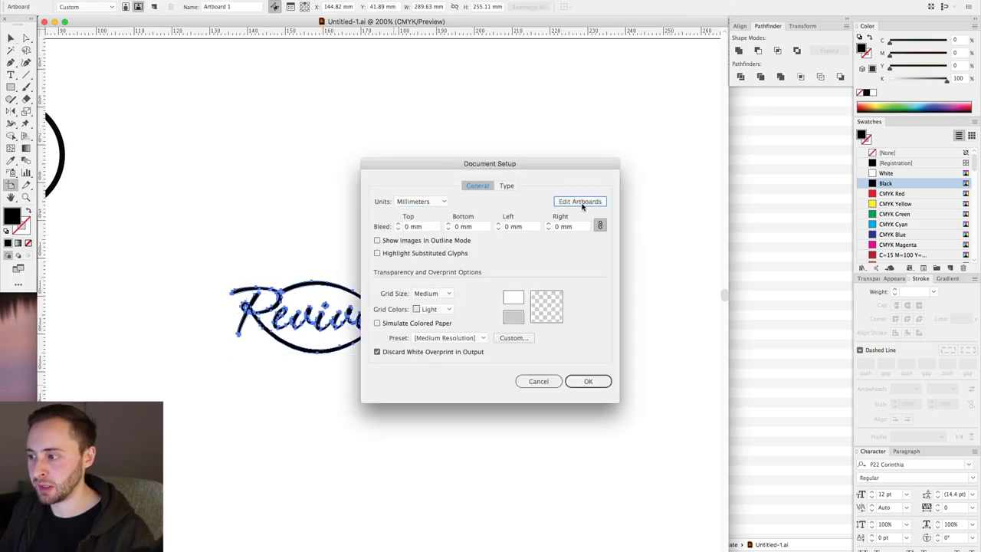
click(87, 7)
click(78, 39)
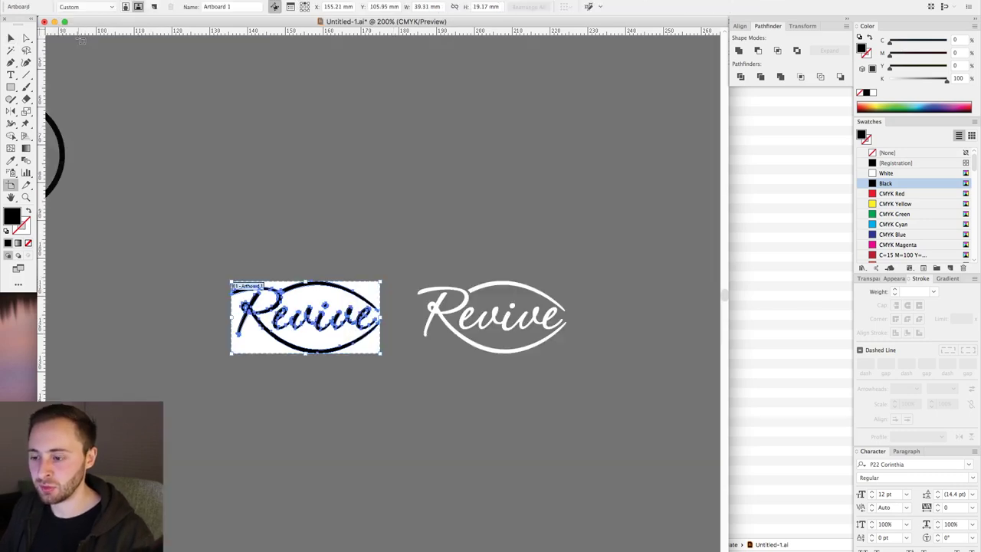
key(v)
click(427, 243)
scroll(460, 291, down, 2)
scroll(460, 291, right, 2)
drag(372, 215, 545, 359)
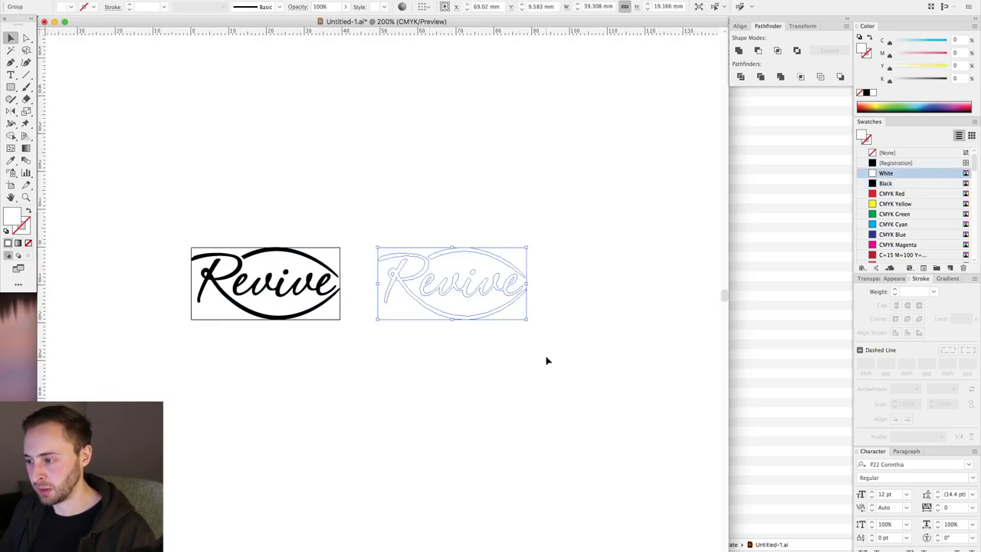
Step: Draw Artboard 2 fitted around the white Revive logo, then save the file
key(alt+super+p)
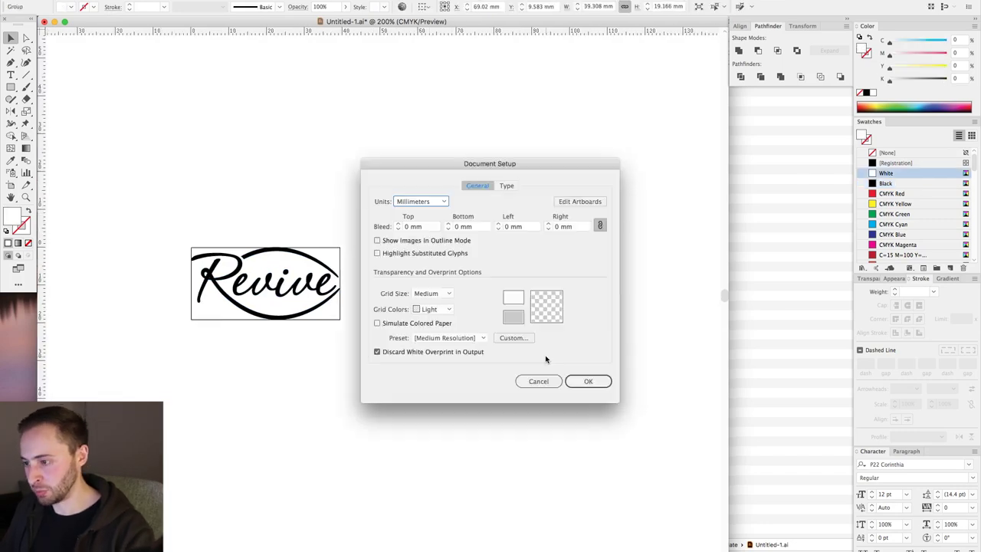
click(580, 201)
drag(392, 124, 449, 166)
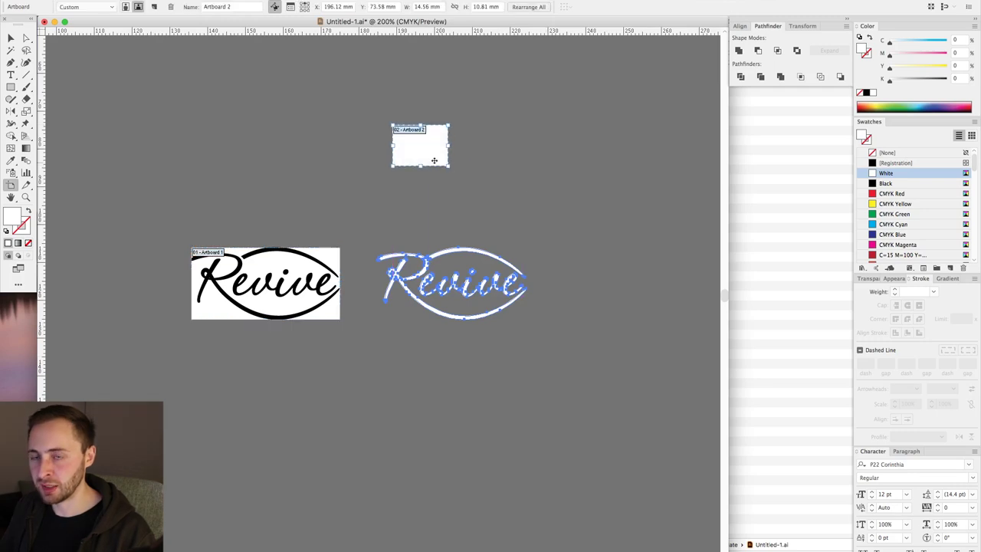
click(105, 9)
click(100, 41)
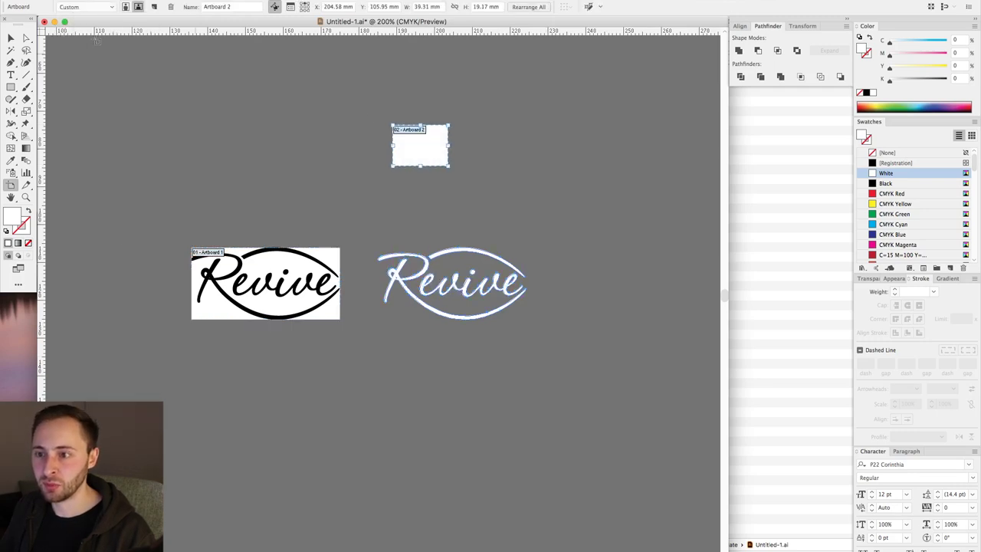
key(Escape)
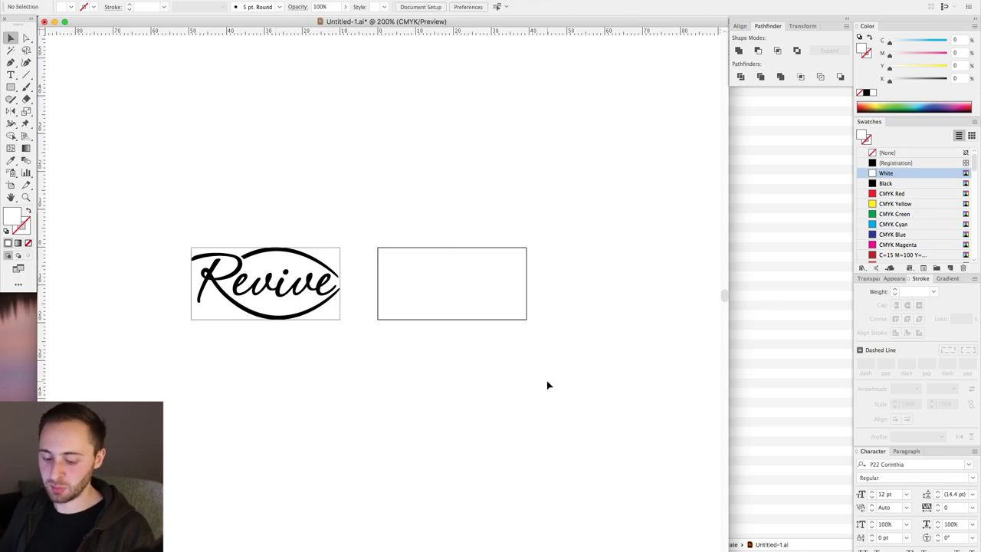
key(super+s)
Step: Switch to the 1 Revive Chocolate folder in Finder and launch InDesign from the Dock
key(super+Tab)
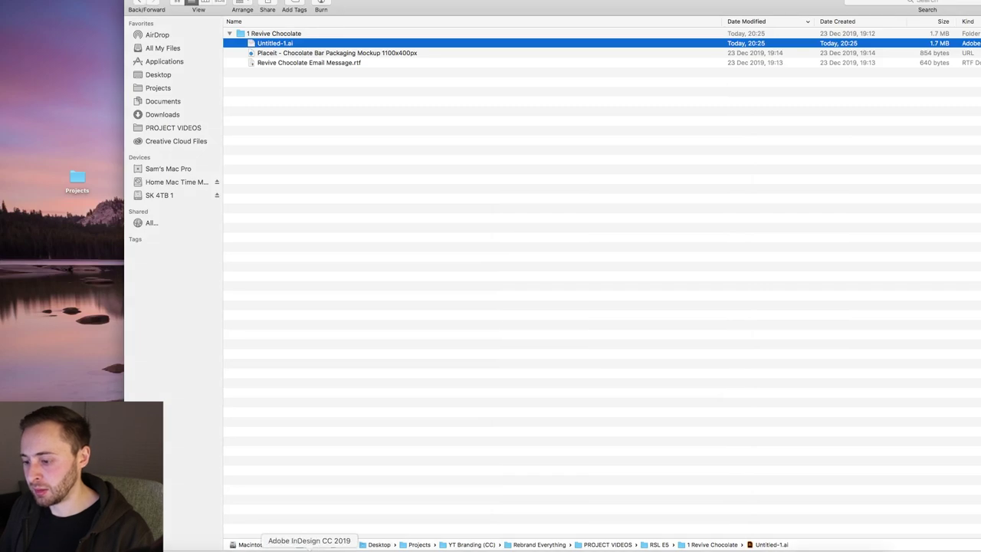
click(309, 549)
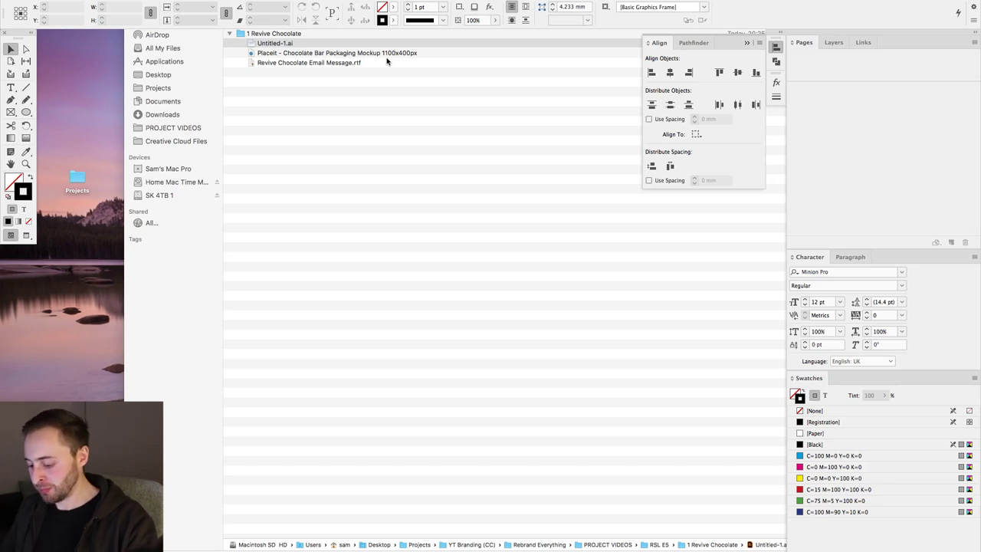
Step: Create a new document with width 1100 px and height 400 px
key(super+n)
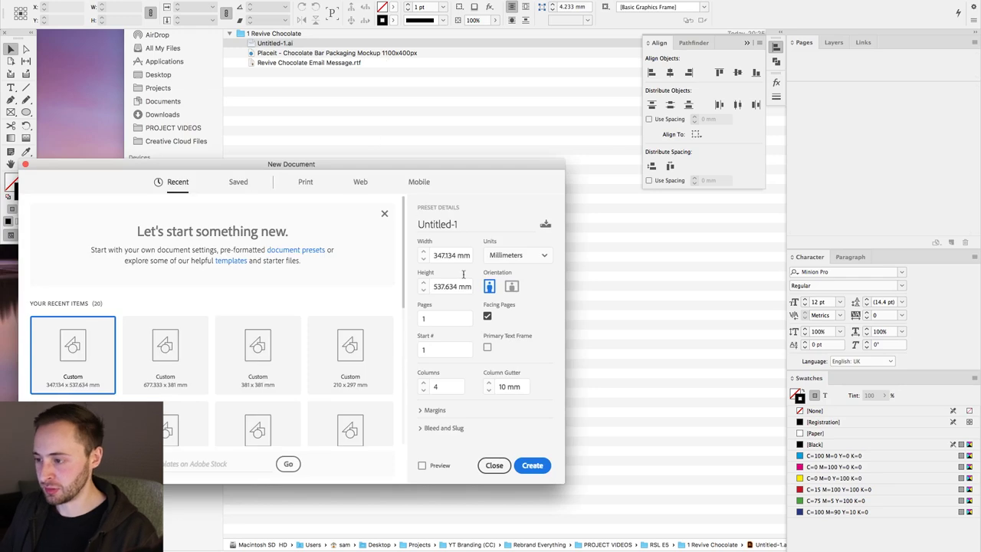
click(444, 257)
text(1100)
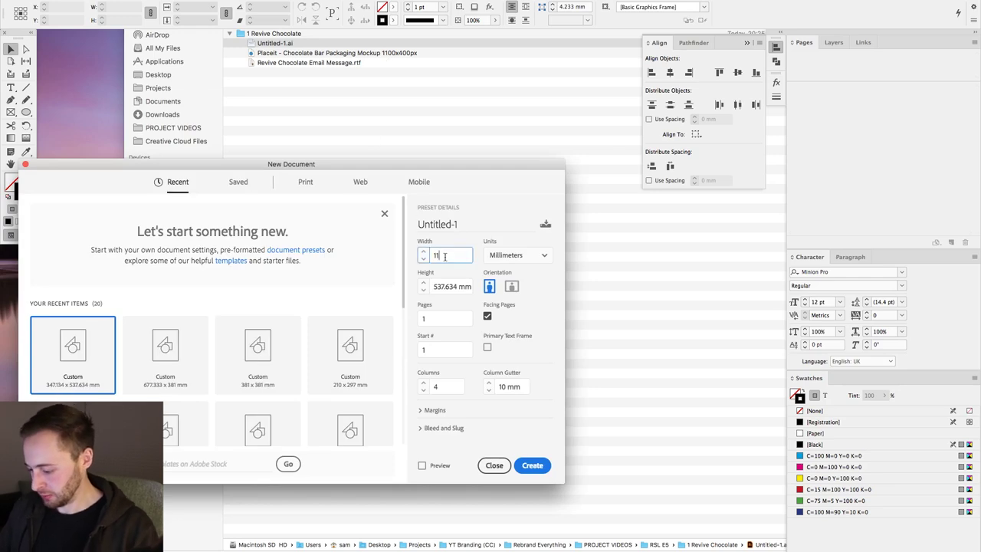
key(Tab)
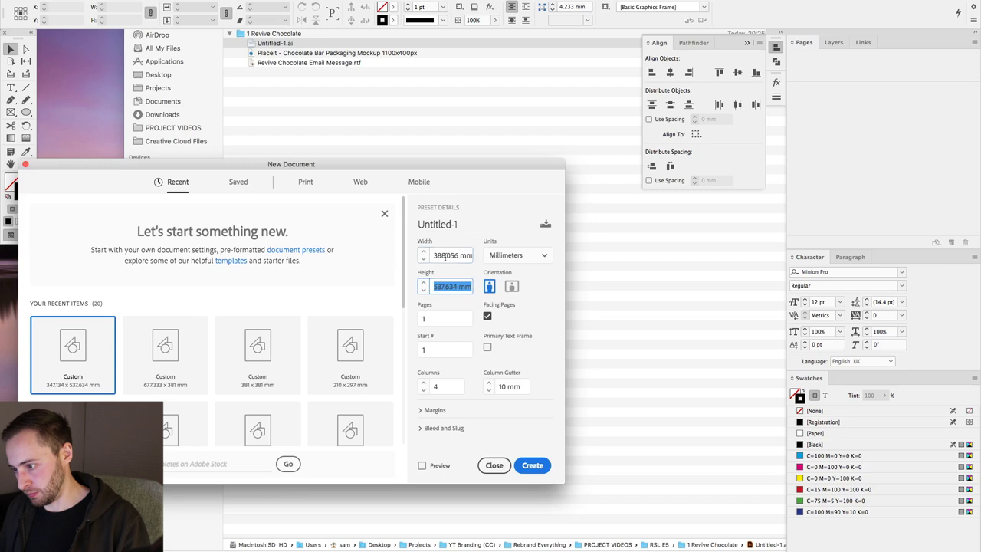
text(400)
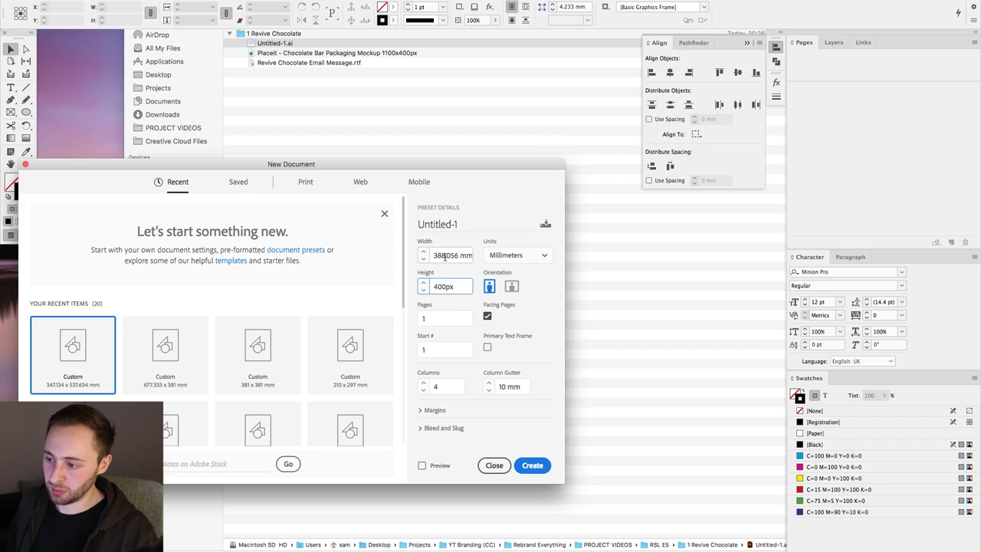
key(Tab)
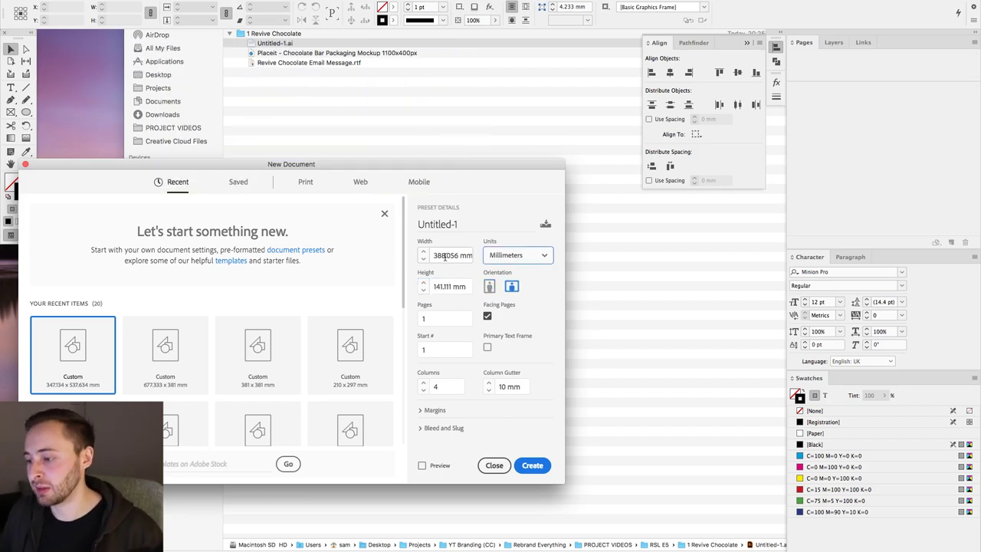
click(529, 466)
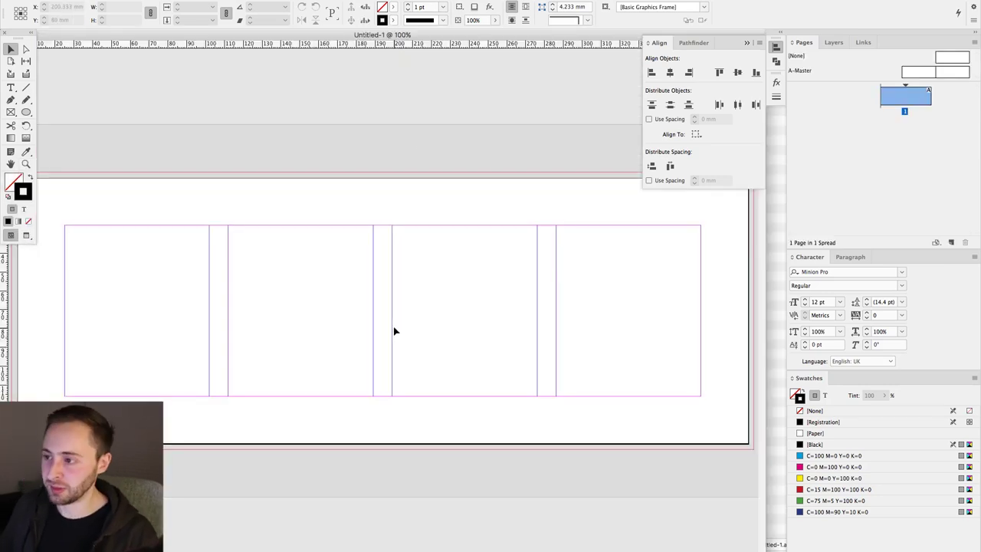
Step: Save the document as 'Revive Chocolate Bar Packaging' in the 1 Revive Chocolate folder
key(super+s)
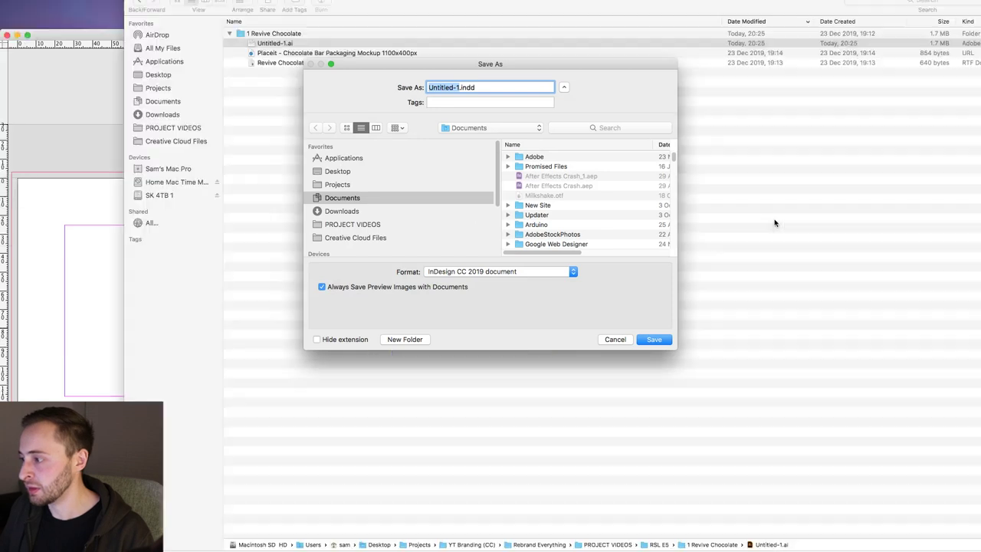
click(536, 6)
drag(537, 6, 832, 40)
drag(571, 67, 375, 91)
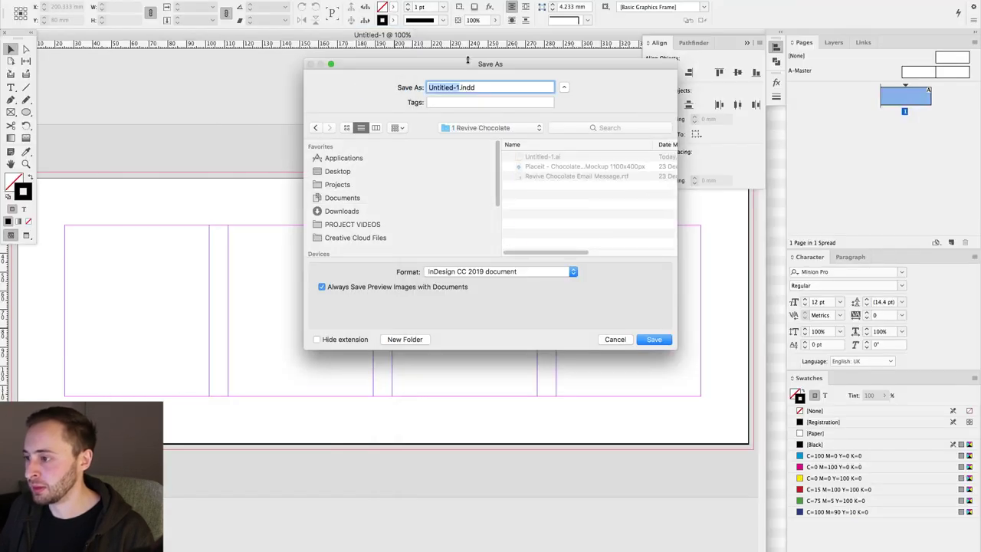
text(Revive Chocolate)
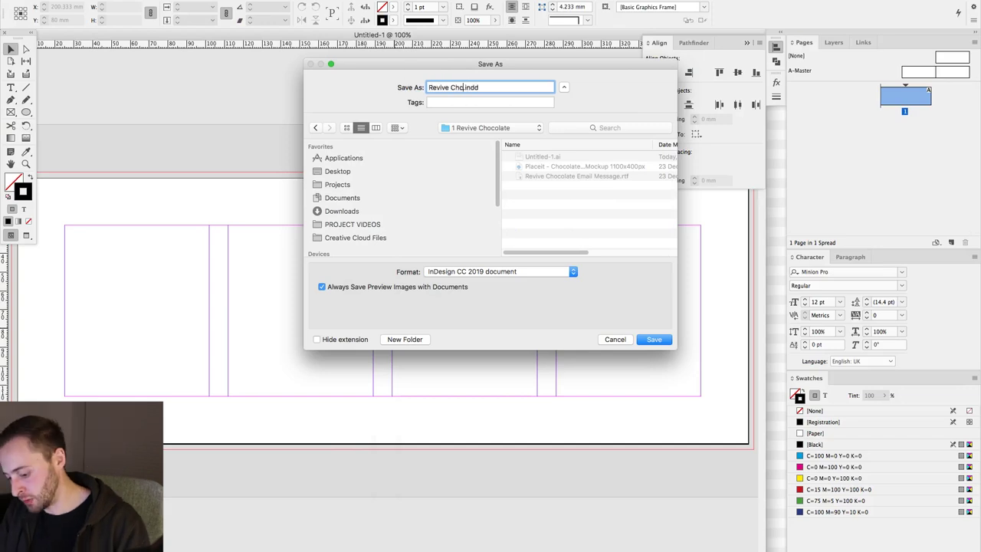
text( Bar Packaging)
key(Return)
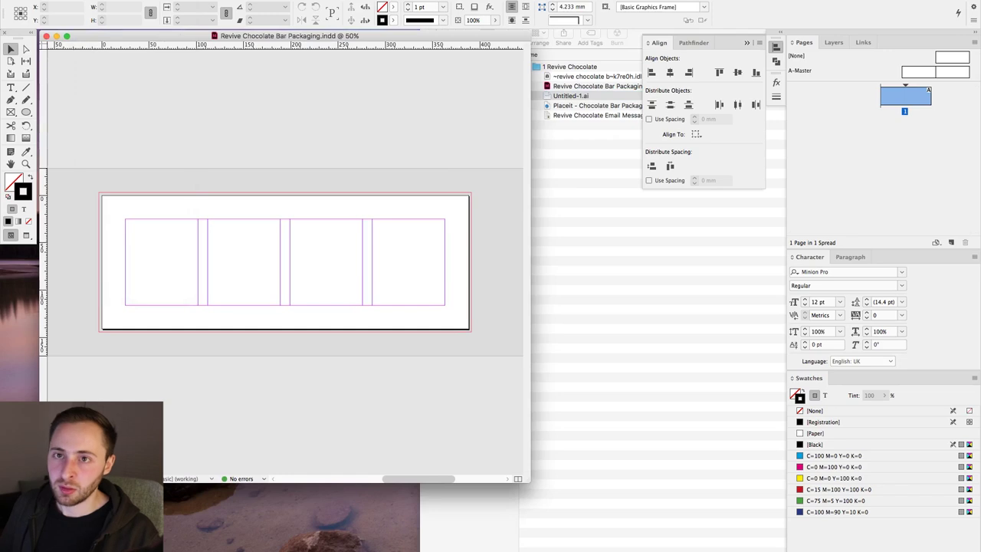
Step: Enlarge the document window and zoom in so the page fills it
click(88, 2)
click(140, 103)
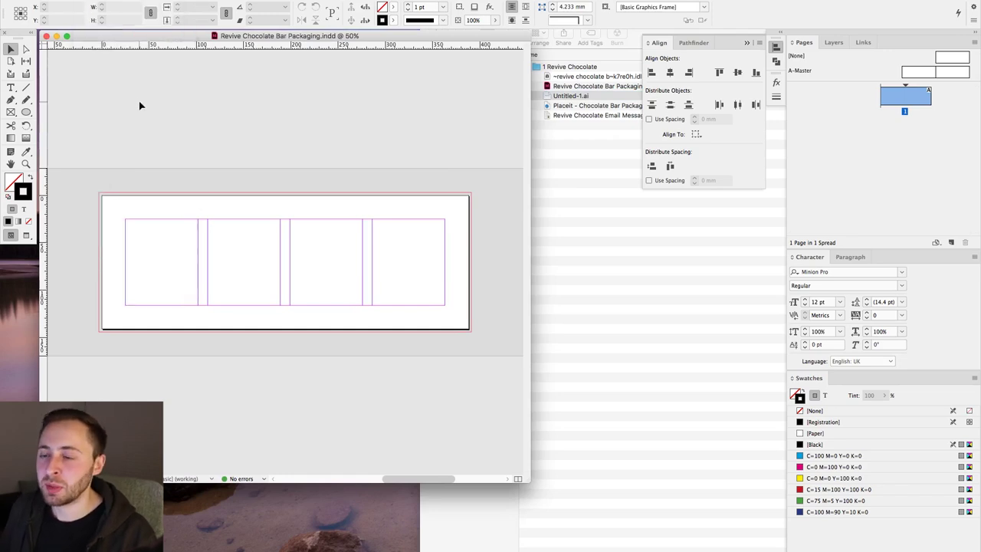
drag(105, 34, 103, 35)
drag(522, 480, 590, 549)
click(86, 2)
click(134, 186)
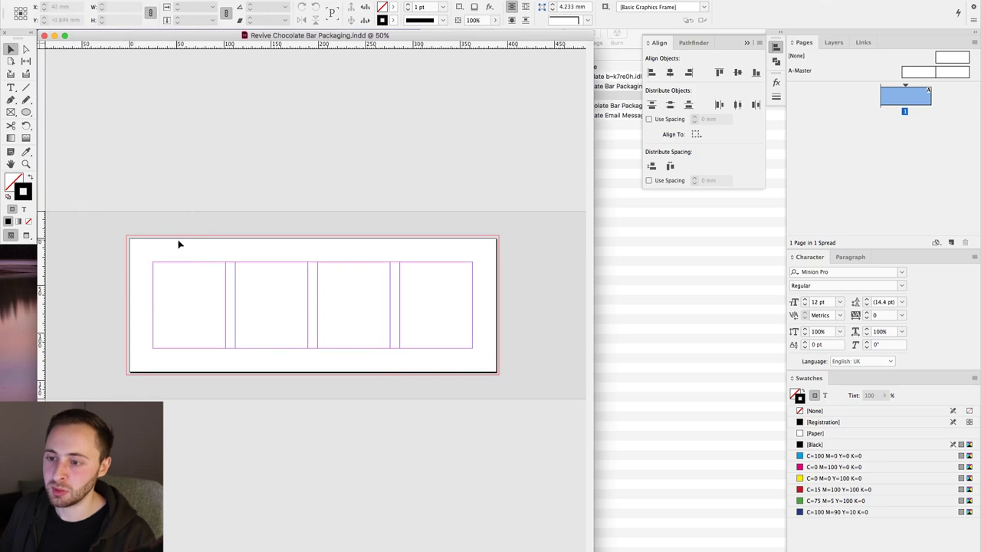
drag(98, 206, 529, 410)
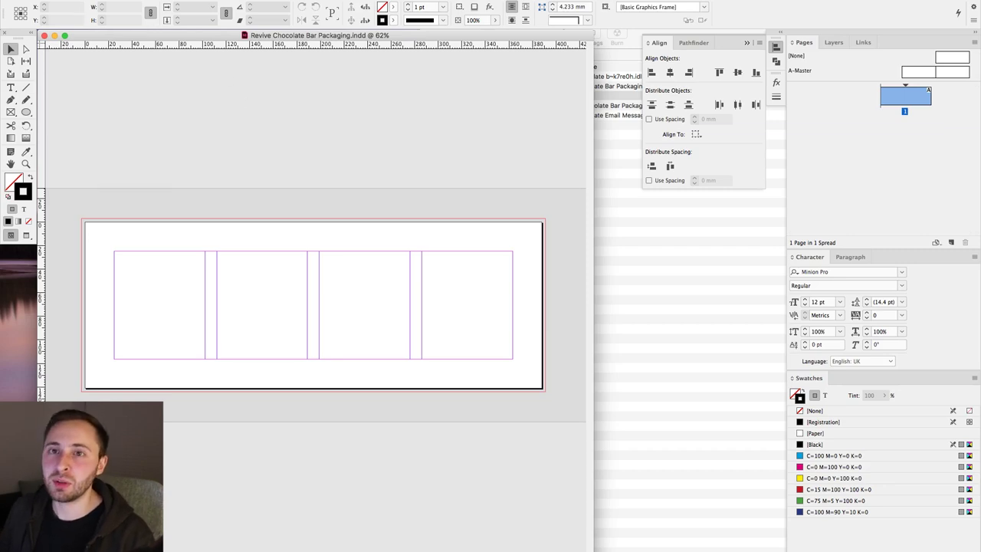
click(92, 0)
click(92, 0)
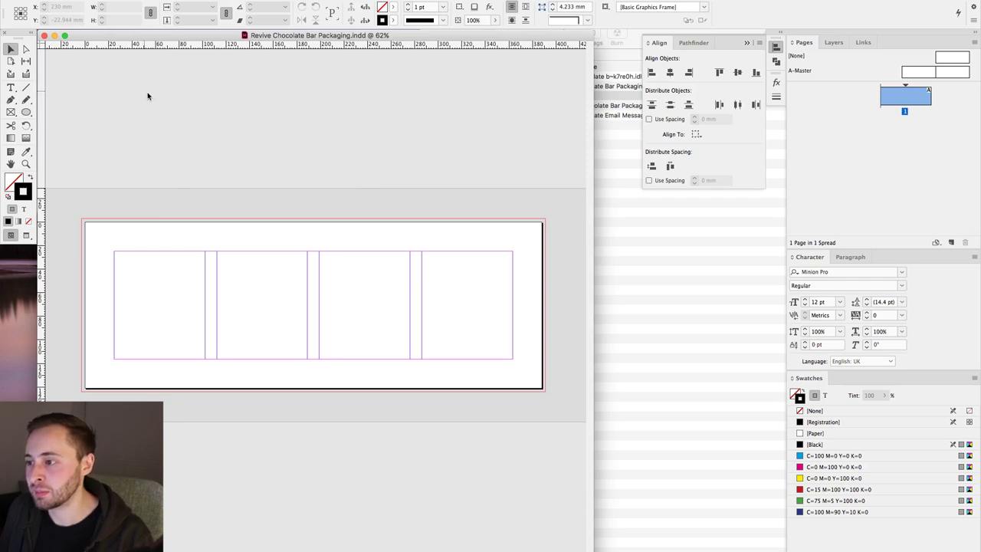
Step: Place Untitled-1.ai with import options set to all pages
key(super+d)
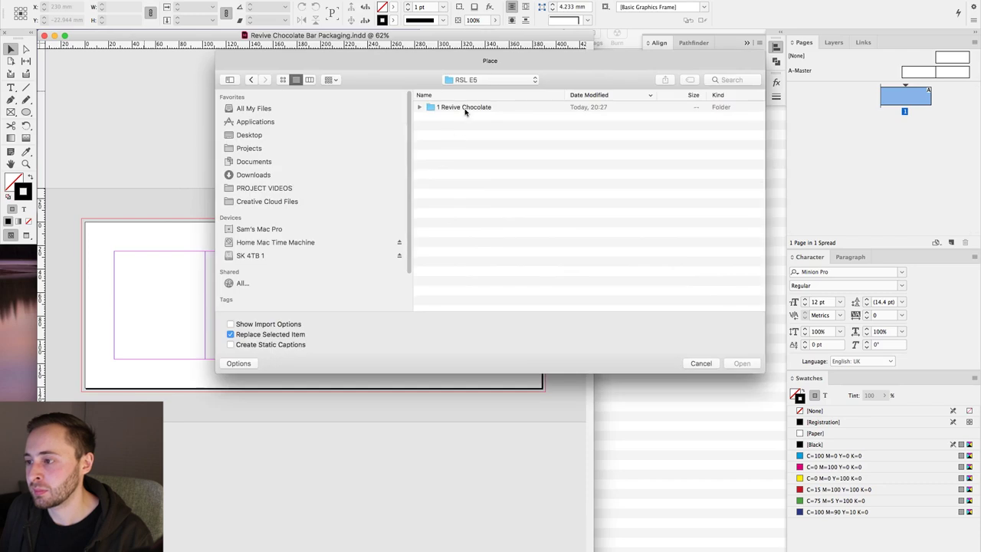
double_click(464, 109)
click(442, 127)
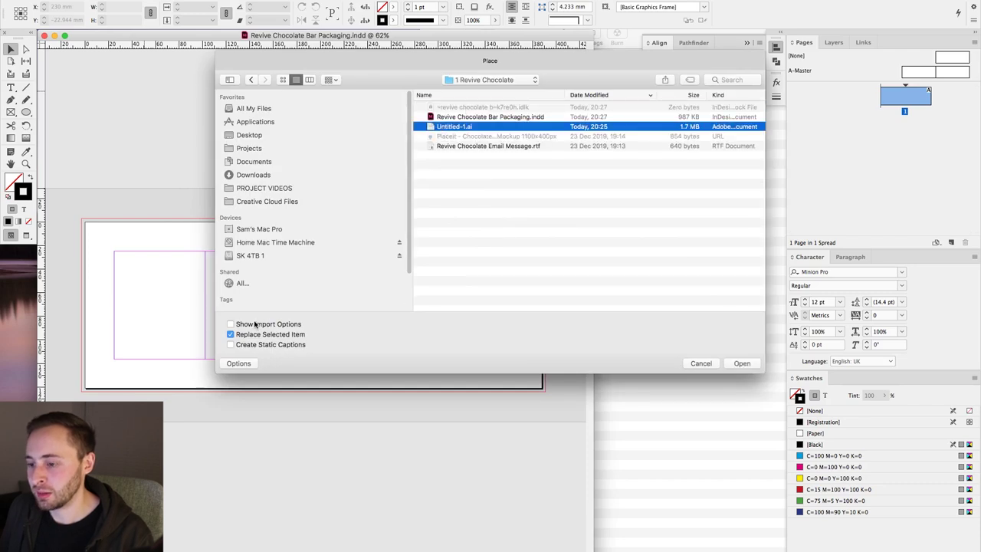
click(256, 326)
click(734, 363)
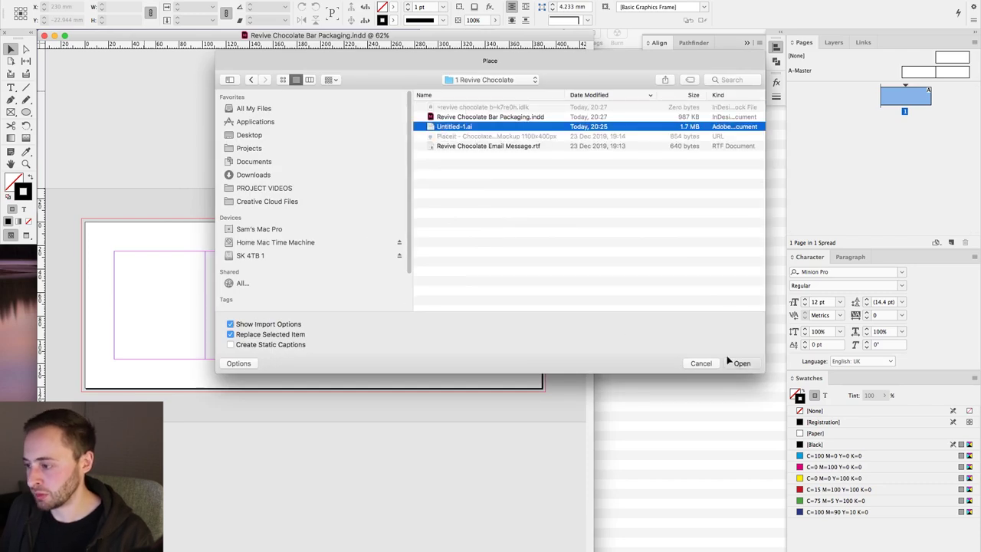
click(453, 241)
click(613, 356)
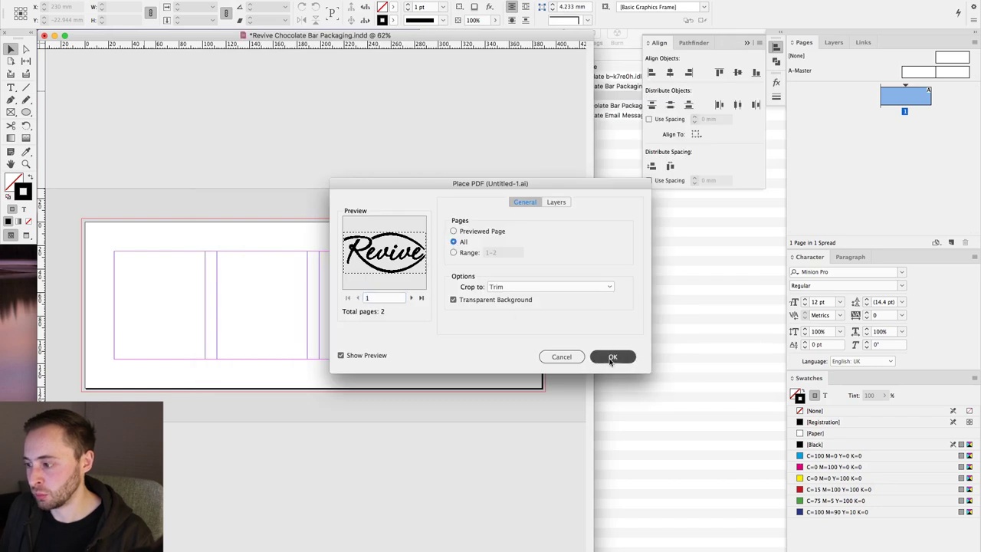
Step: Drop the black and white Revive logos onto the pasteboard and save
drag(450, 240, 189, 232)
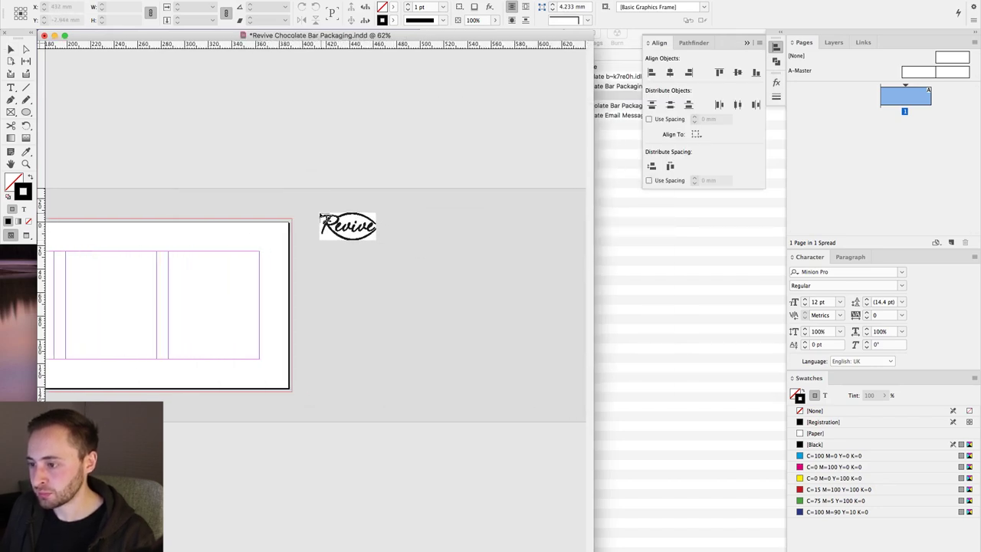
click(320, 211)
click(324, 249)
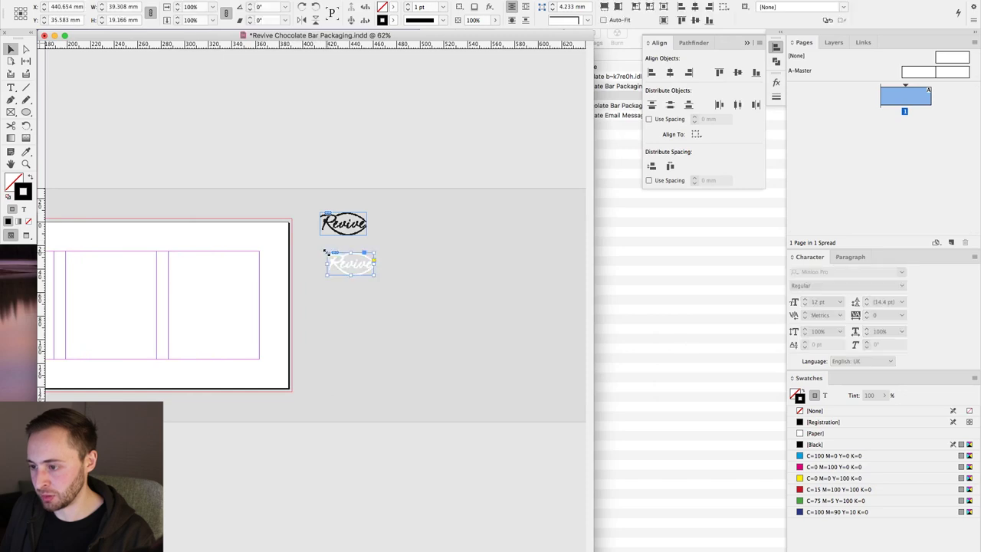
scroll(453, 254, left, 10)
scroll(485, 251, left, 2)
click(346, 242)
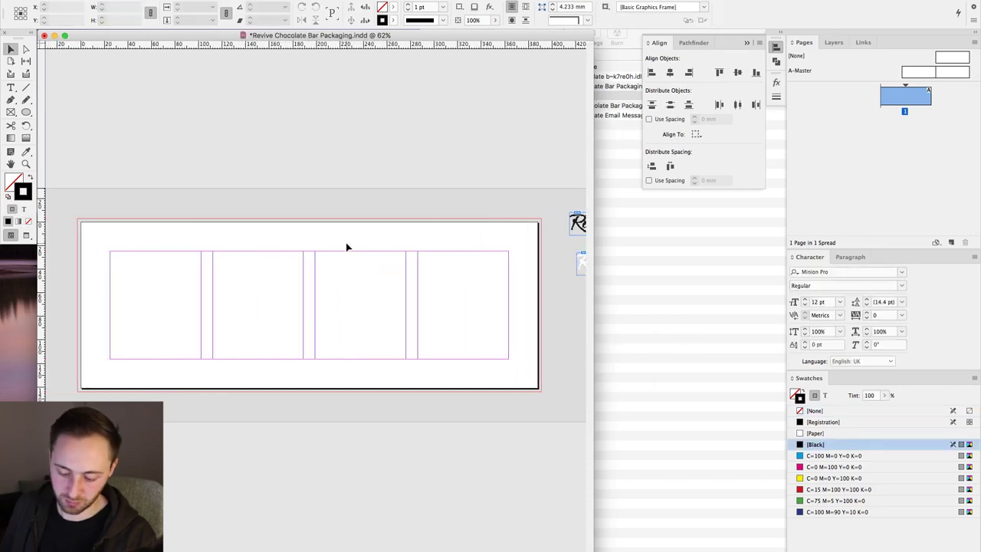
key(super+s)
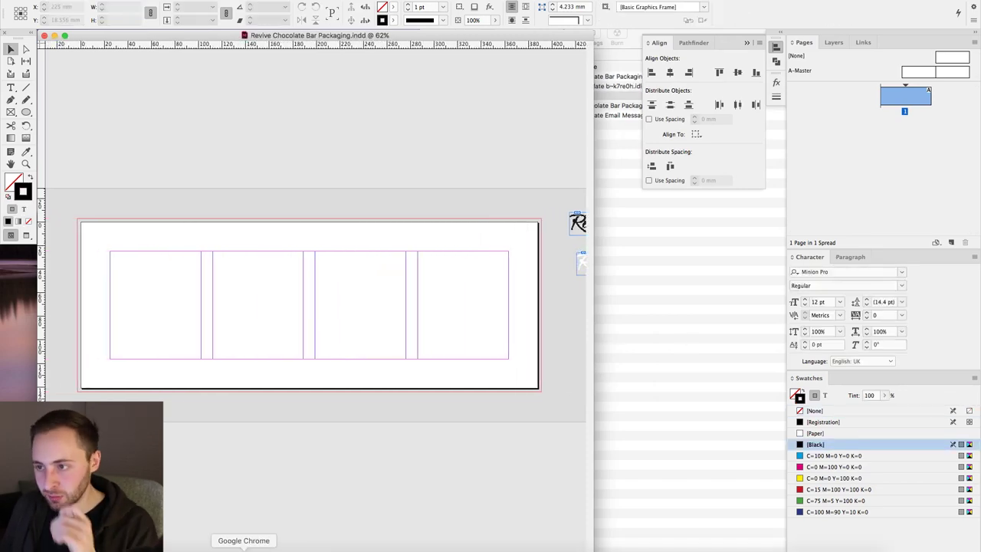
click(84, 0)
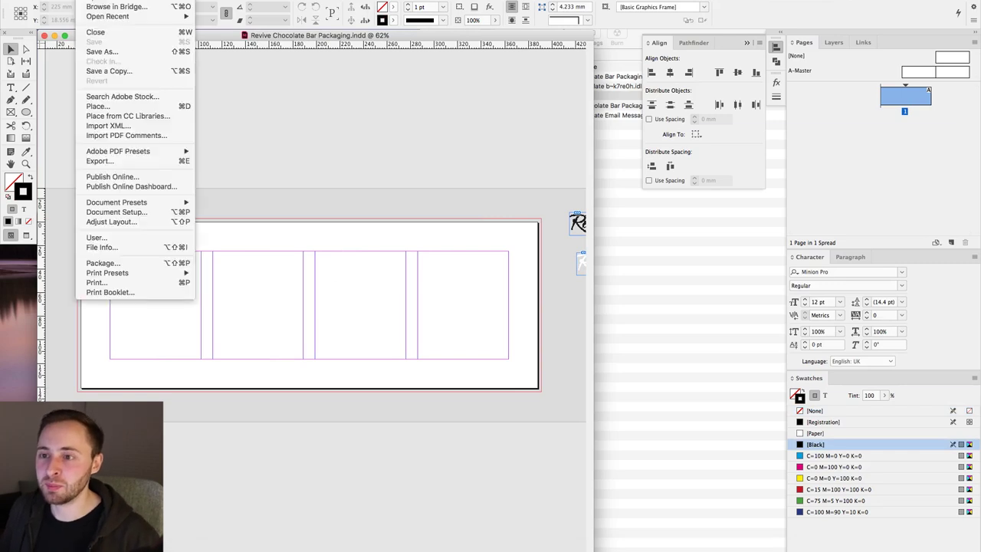
click(158, 138)
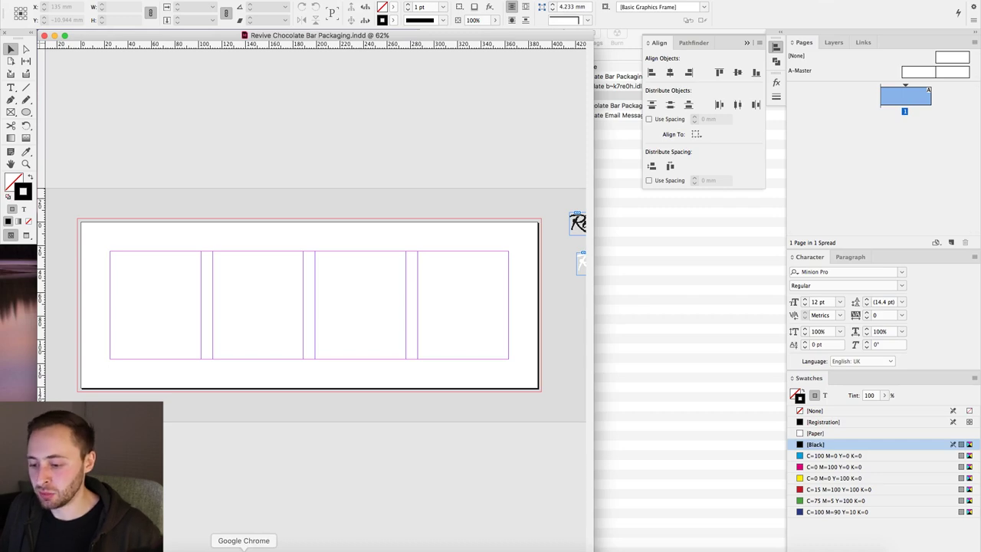
Step: In Chrome, Google 'unsplash', then search the Unsplash site for 'chocolate' photos
click(244, 549)
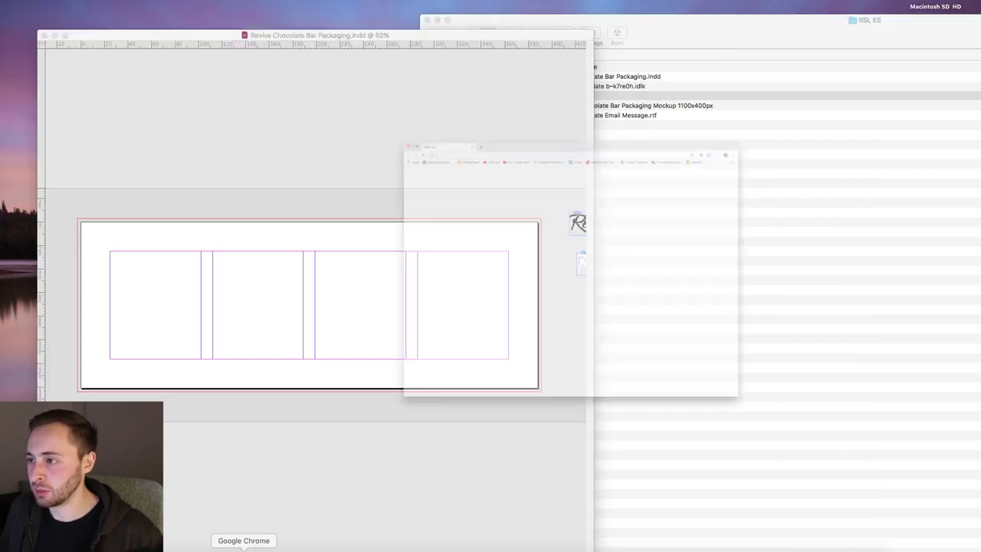
click(484, 198)
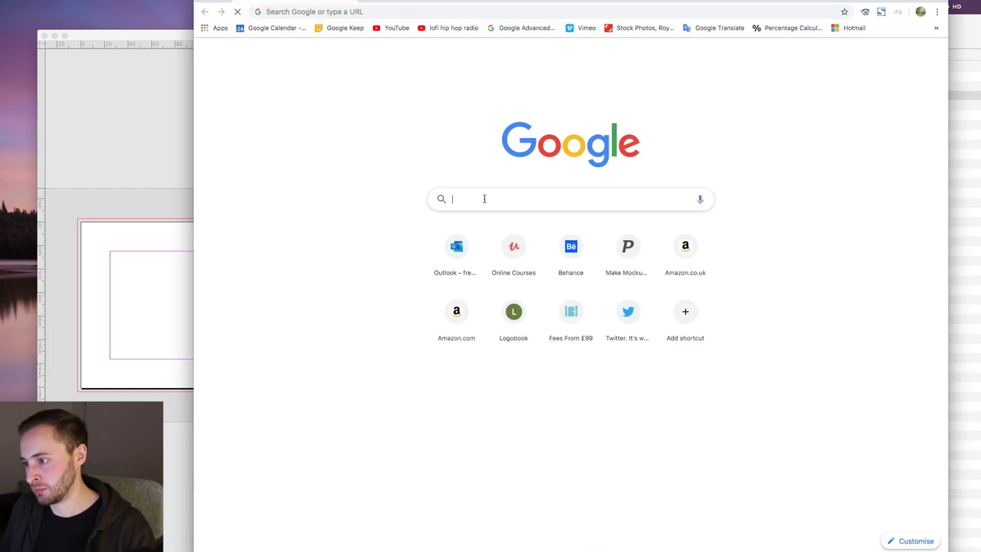
text(unsplash)
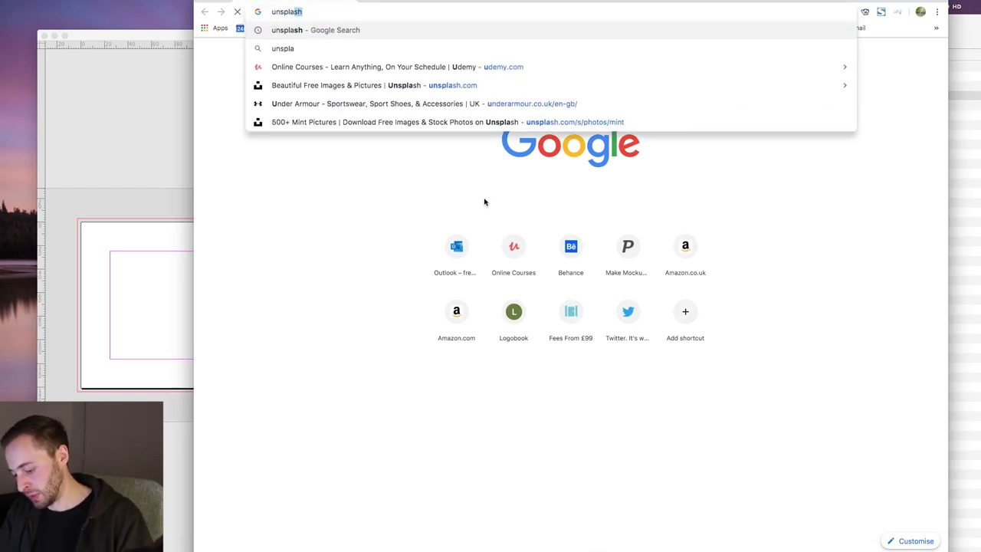
key(Return)
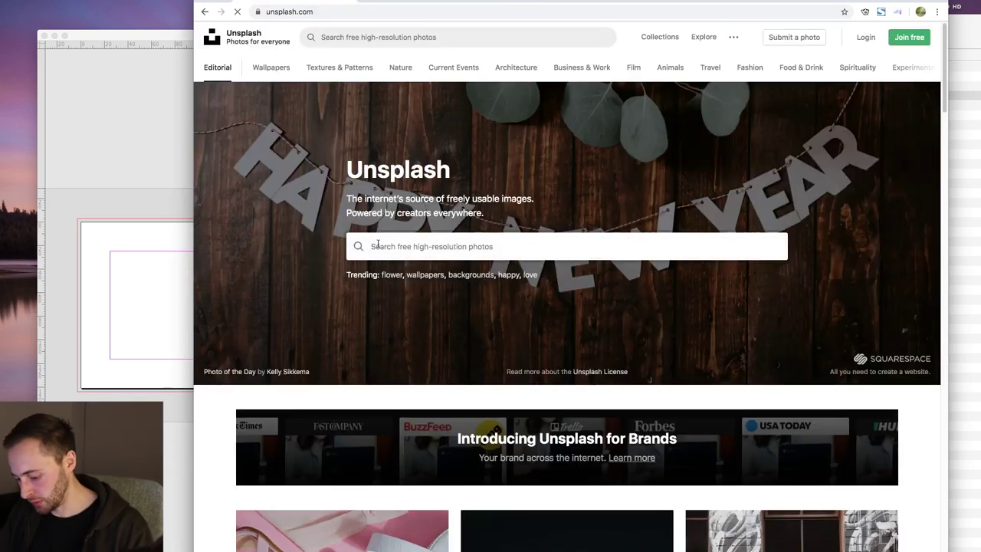
text(chocolate)
key(Return)
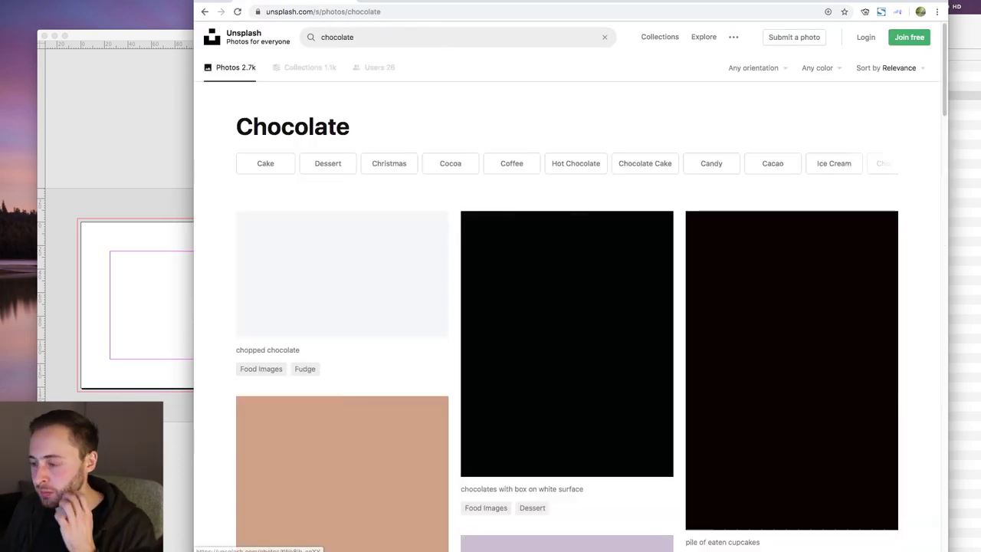
Step: Browse the chocolate results and open the photo of hands holding dried cacao beans
scroll(402, 259, down, 3)
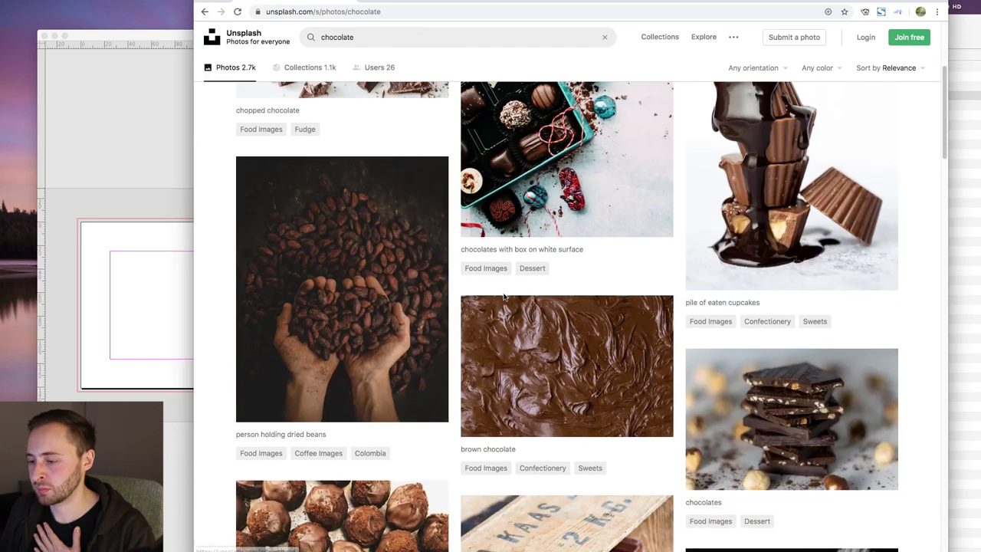
scroll(513, 297, down, 2)
scroll(512, 297, down, 6)
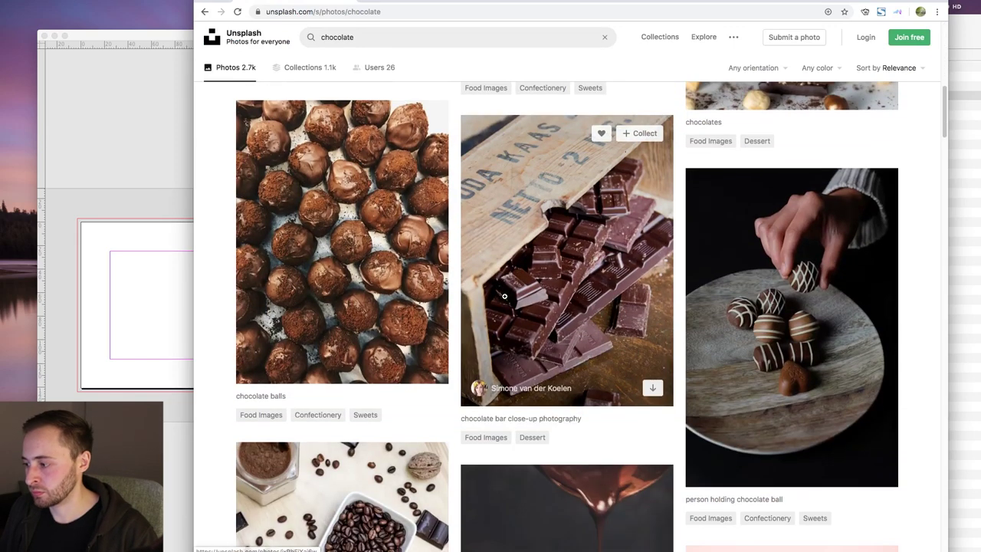
scroll(513, 295, down, 9)
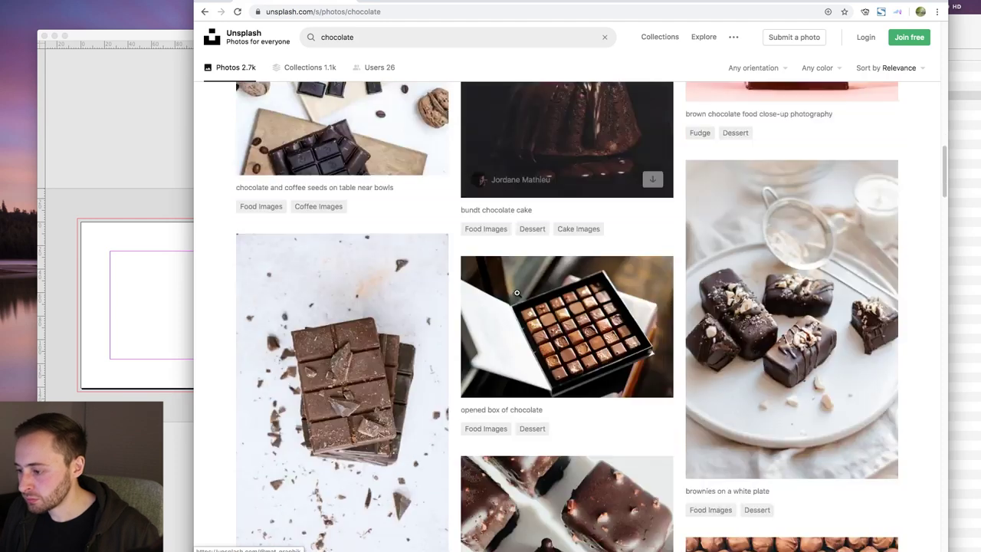
scroll(520, 294, down, 8)
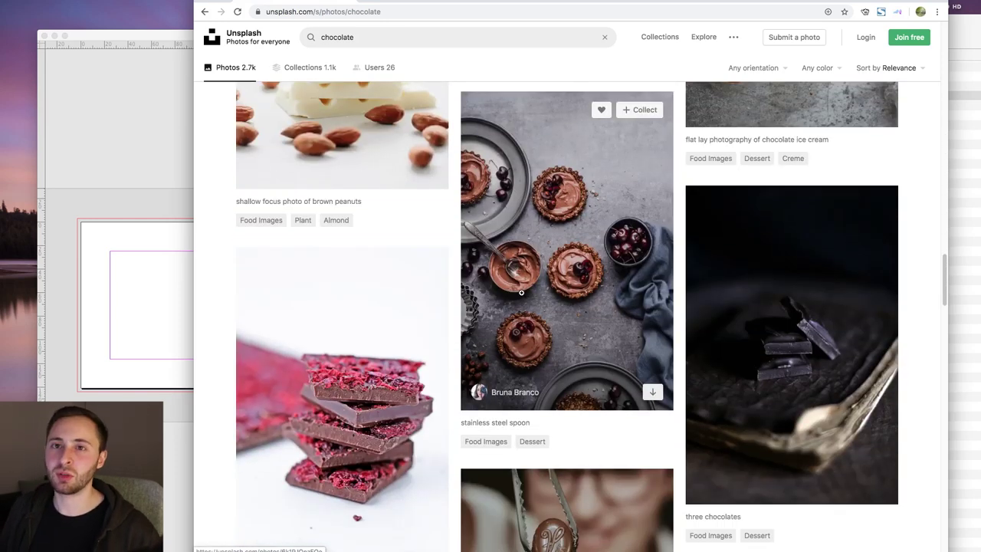
scroll(521, 291, down, 8)
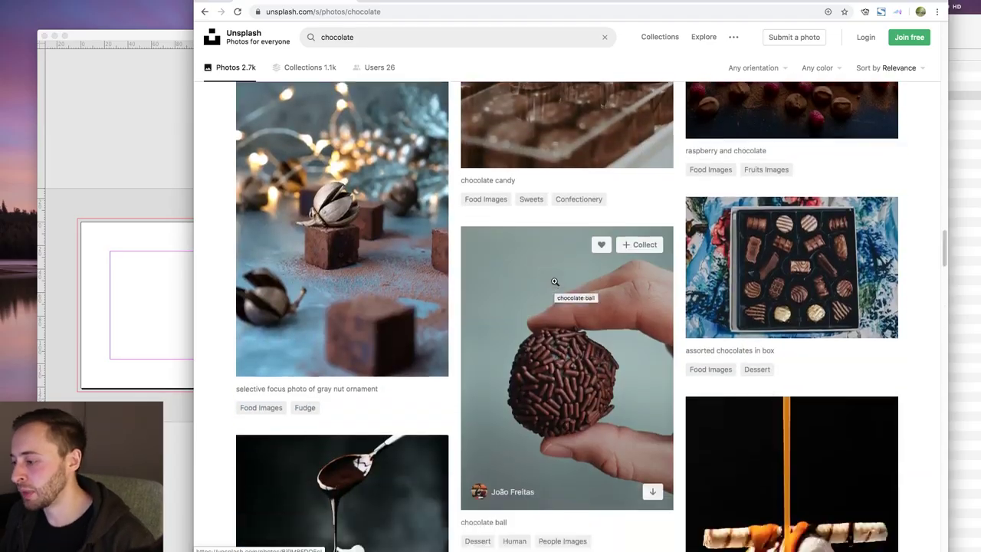
scroll(555, 281, down, 13)
scroll(555, 266, down, 15)
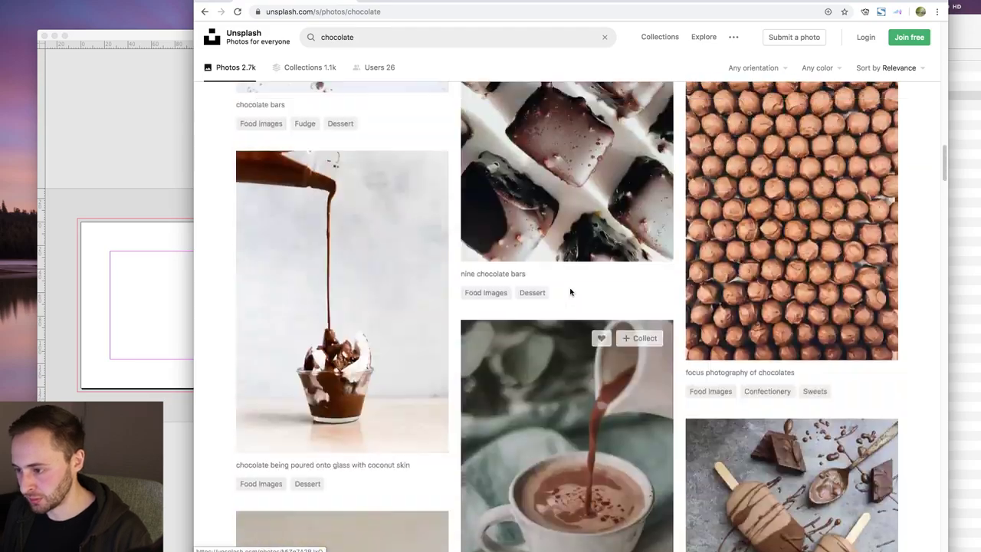
scroll(570, 291, up, 20)
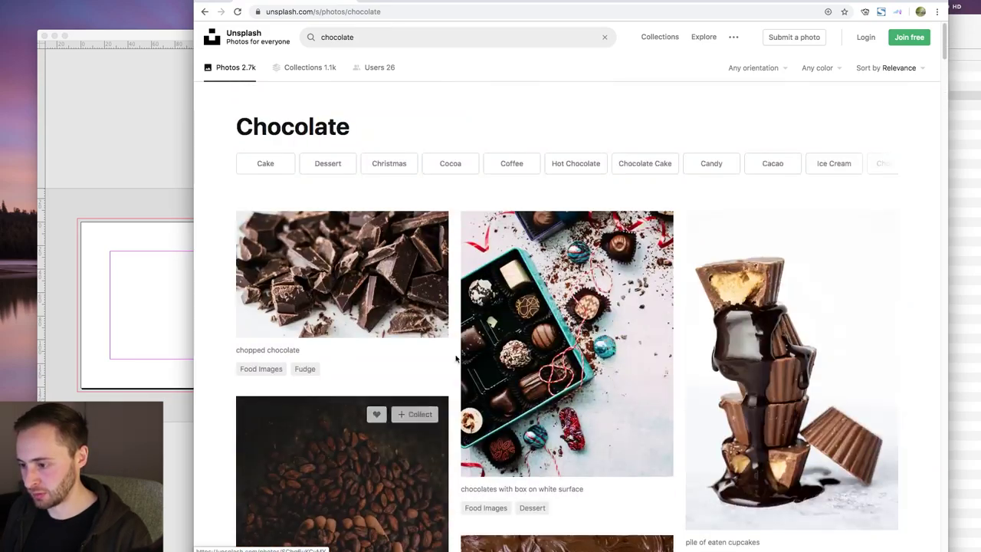
scroll(456, 358, down, 4)
click(331, 223)
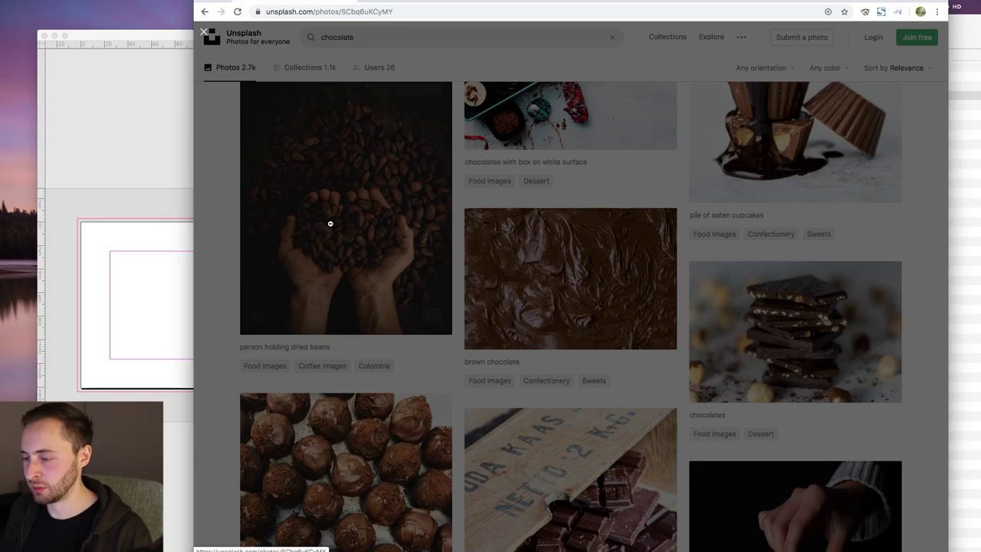
Step: Download the cacao photo into a new Links folder inside 1 Revive Chocolate and show it in Finder
click(827, 53)
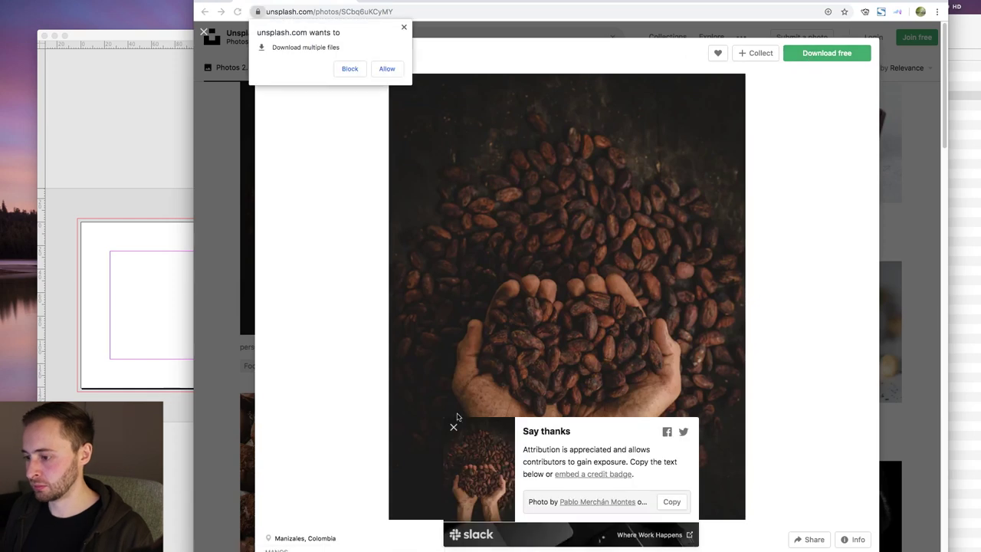
click(385, 69)
click(439, 174)
double_click(633, 116)
double_click(624, 107)
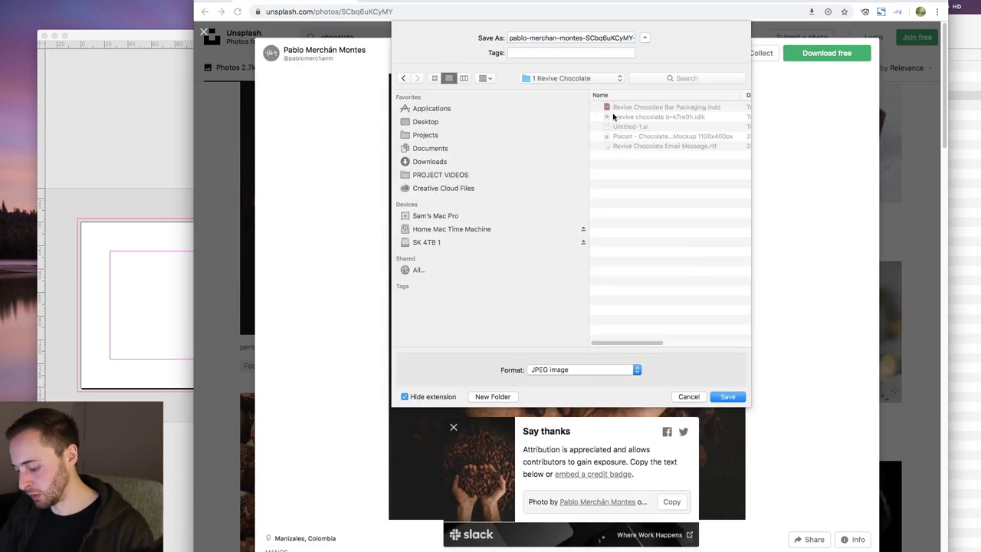
key(super+shift+n)
text(Links)
key(Return)
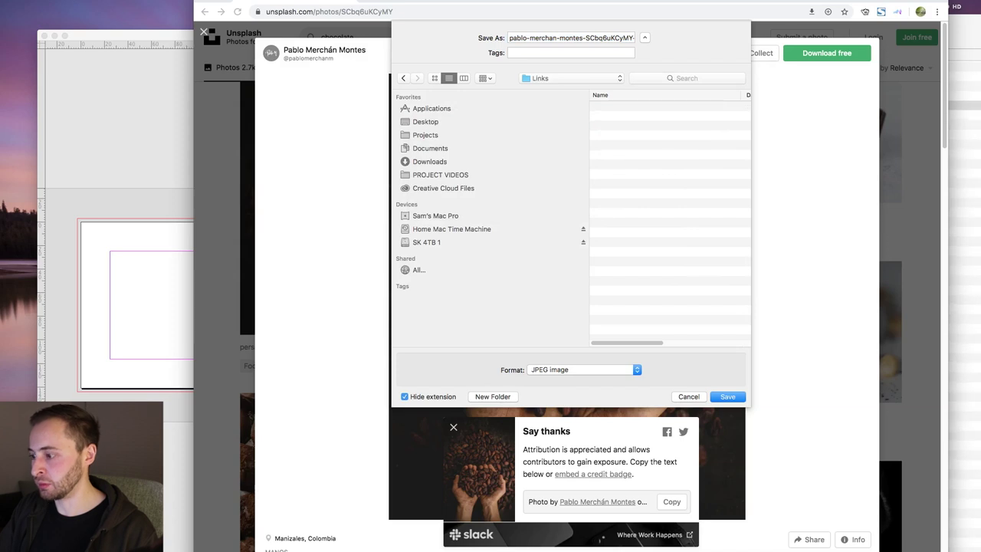
key(Return)
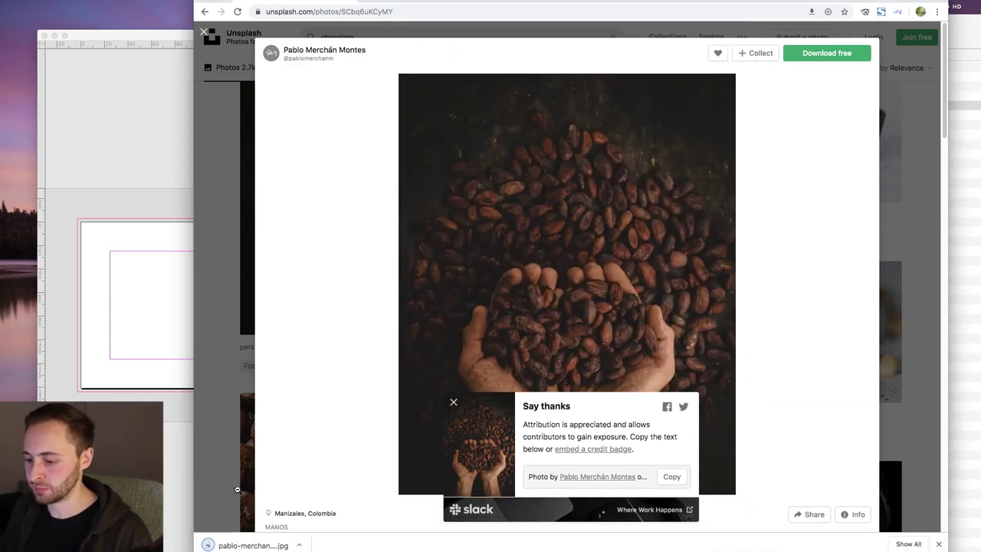
click(293, 545)
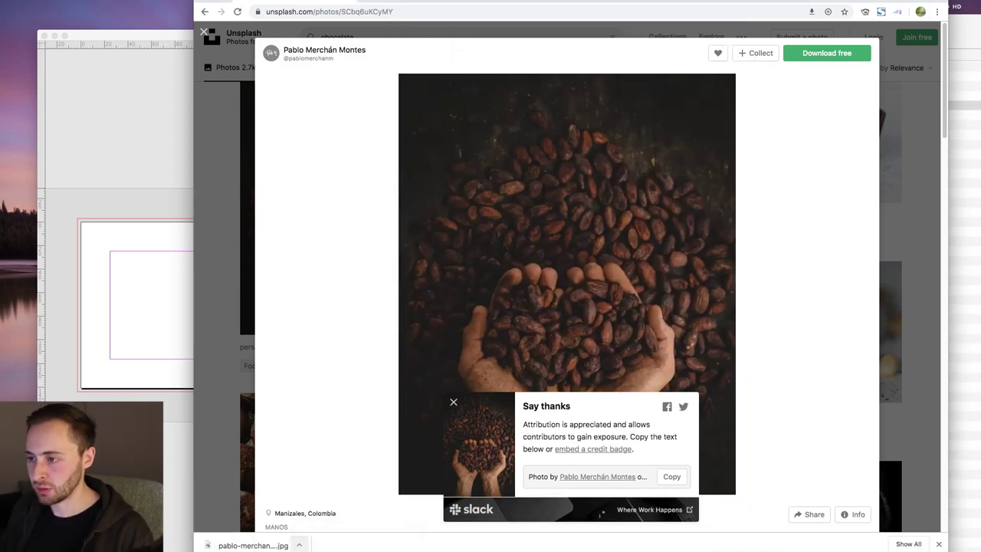
click(337, 549)
Step: Drag the downloaded JPEG into InDesign and place it over the packaging layout
scroll(557, 76, left, 3)
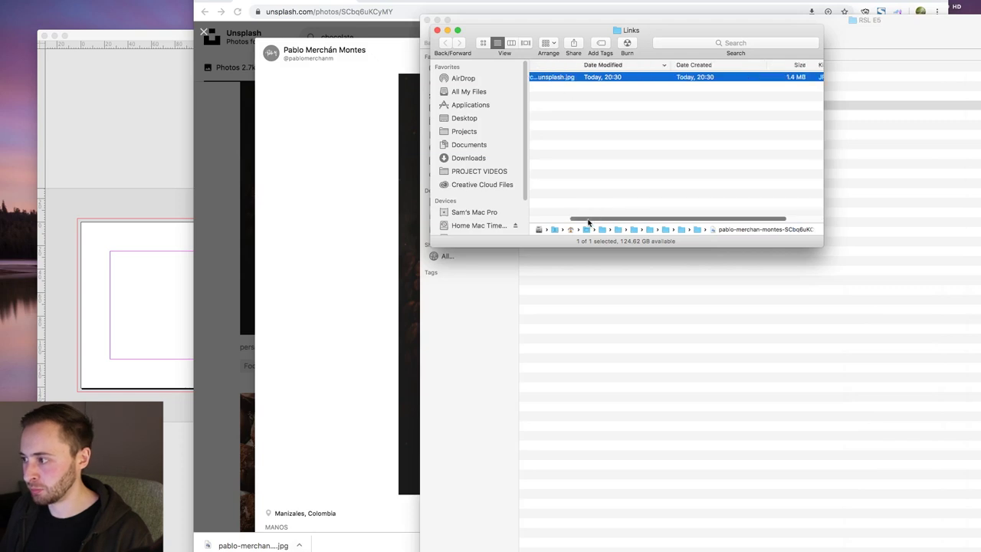
click(555, 78)
drag(378, 91, 153, 208)
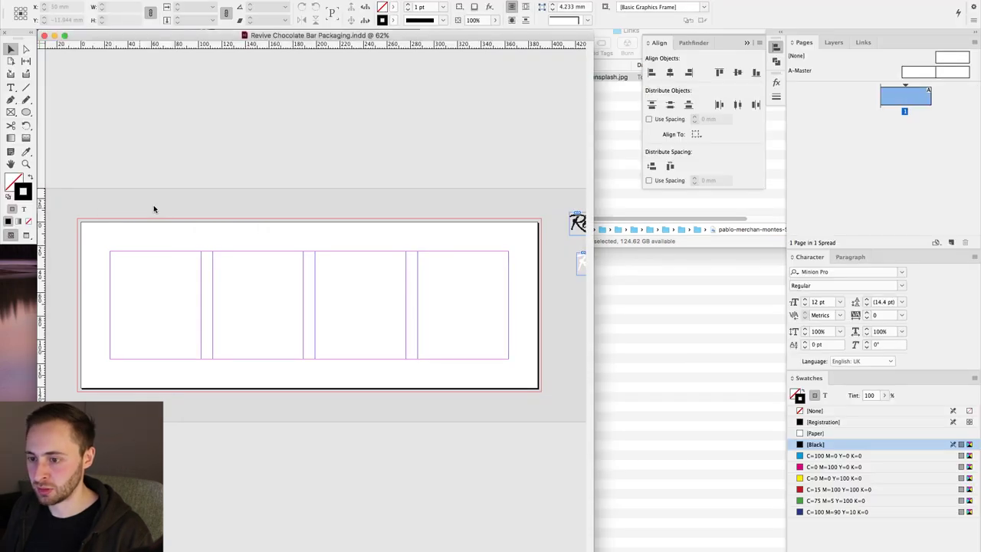
click(194, 213)
drag(251, 252, 135, 257)
click(226, 209)
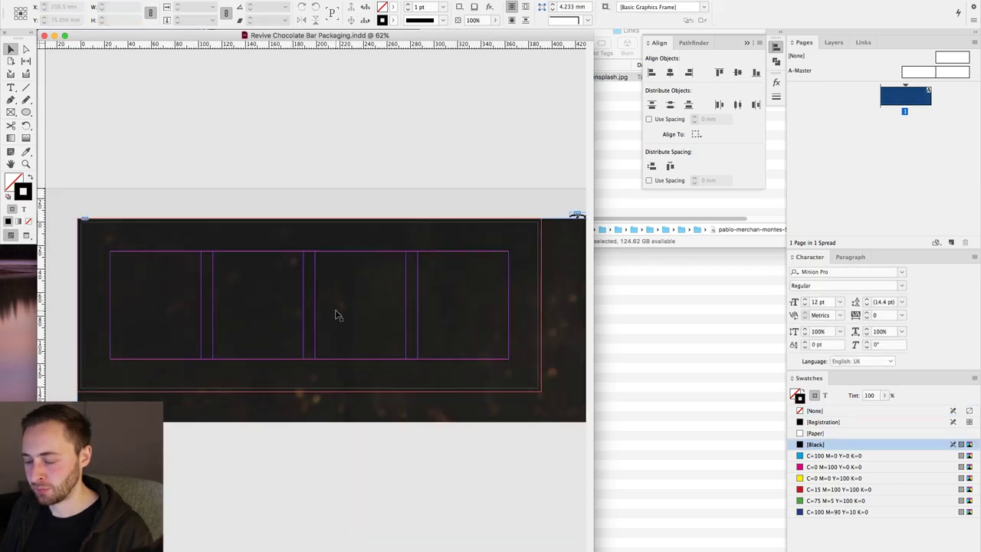
key(w)
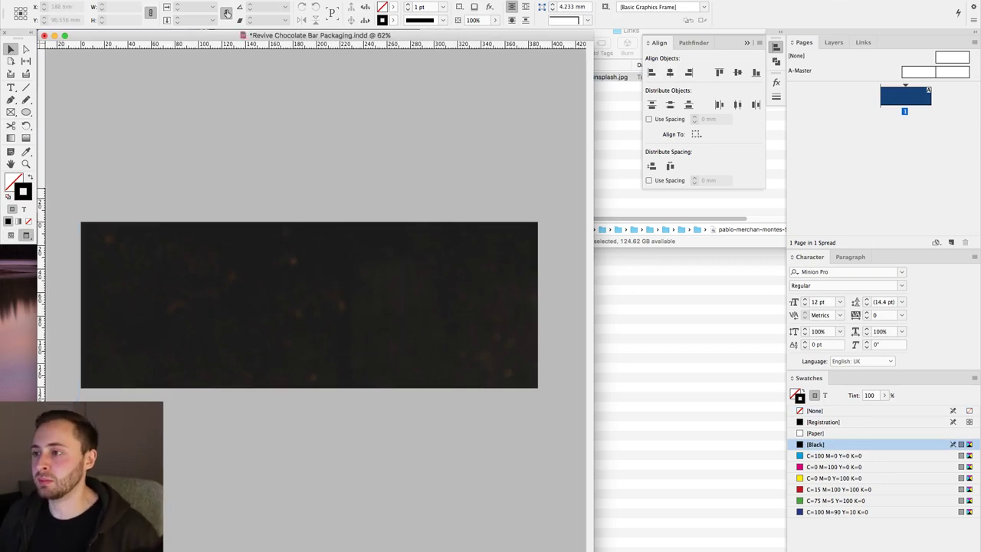
Step: Set the photo's display performance to High Quality
click(293, 266)
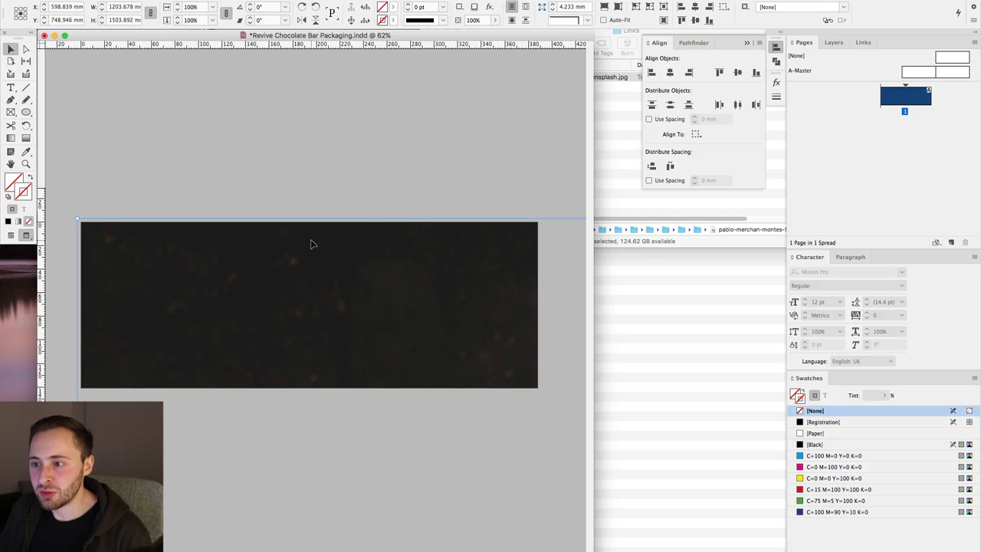
click(253, 0)
mouse_move(272, 135)
click(456, 155)
click(349, 151)
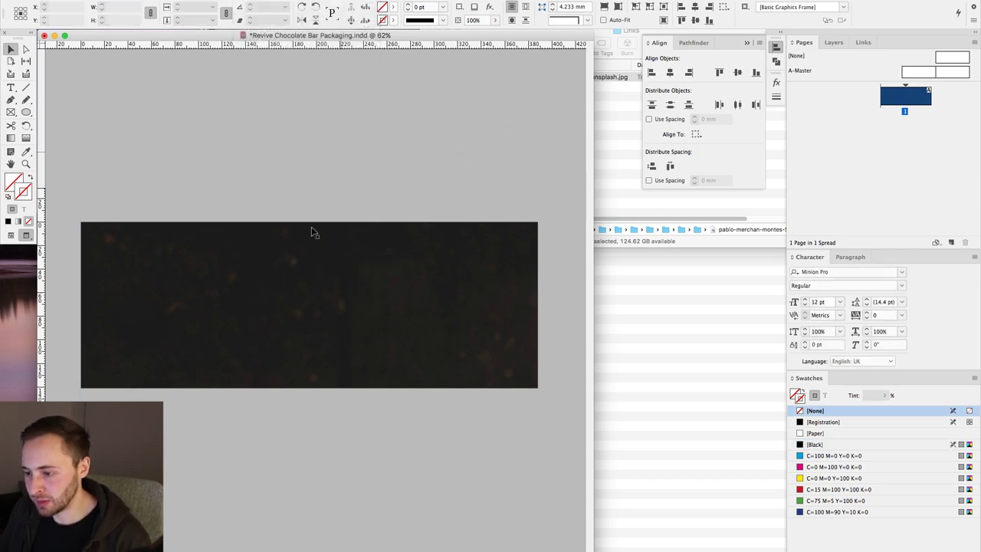
Step: Scale the photo to 130.6% from its top-left corner and move it up so beans fill the page
click(286, 285)
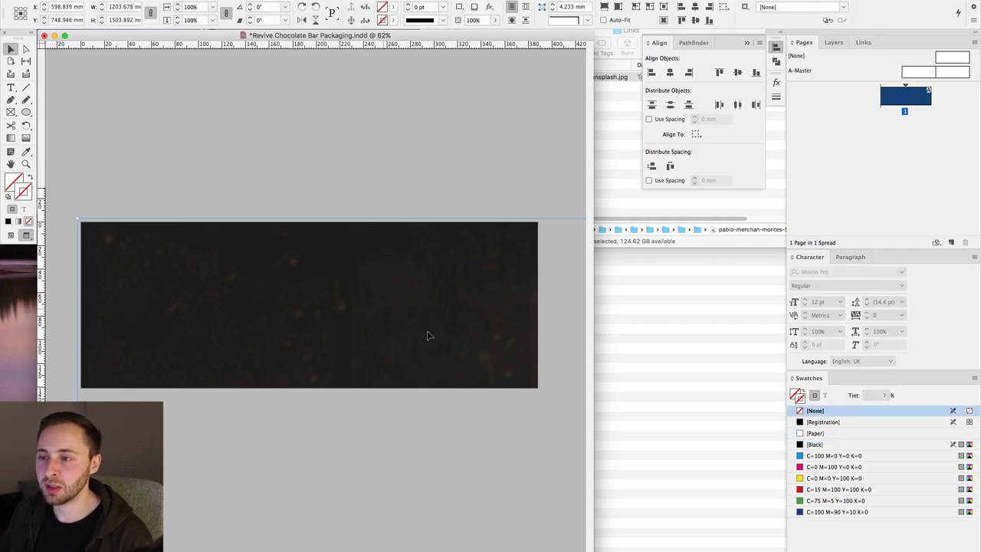
click(13, 8)
click(201, 7)
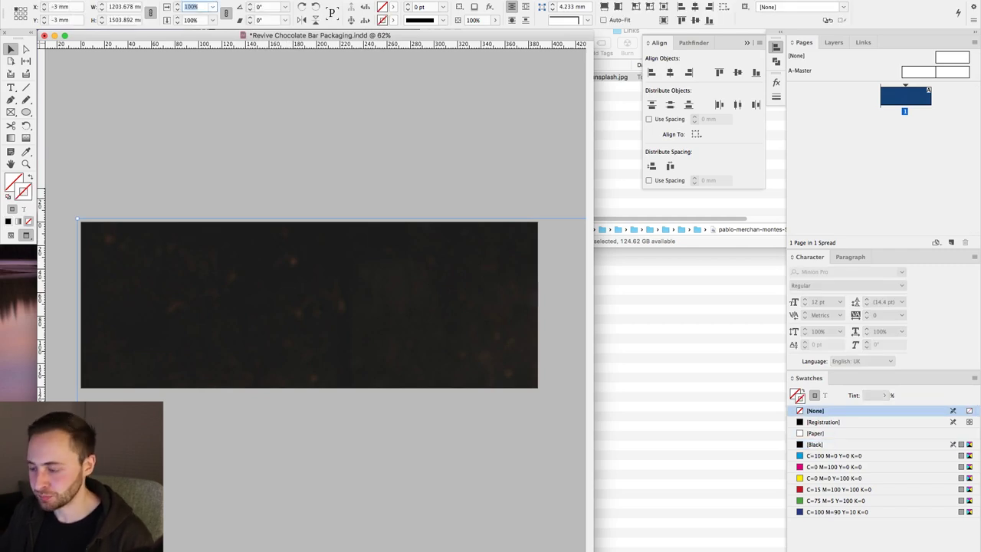
mouse_move(527, 437)
mouse_down()
mouse_move(539, 424)
mouse_move(543, 439)
mouse_up()
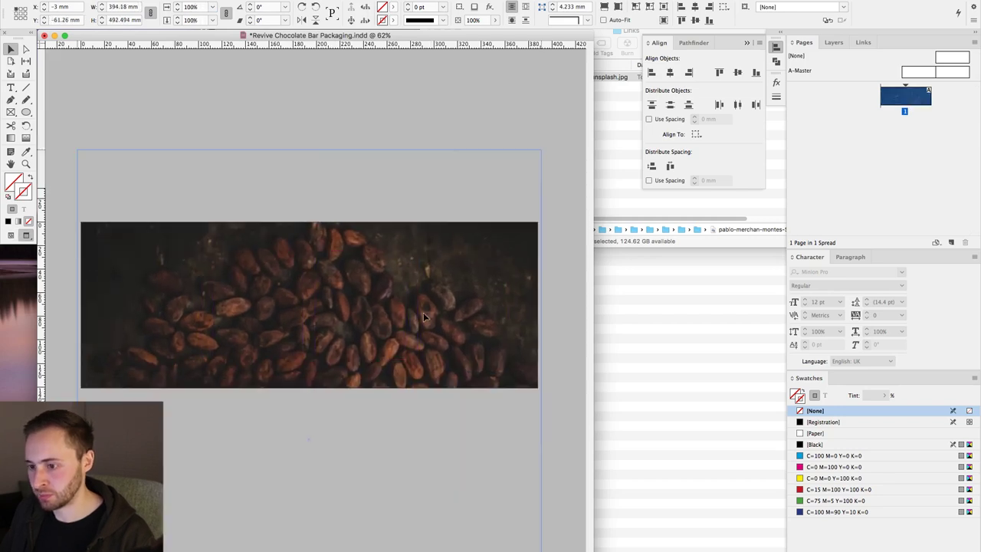
drag(418, 335, 373, 238)
key(w)
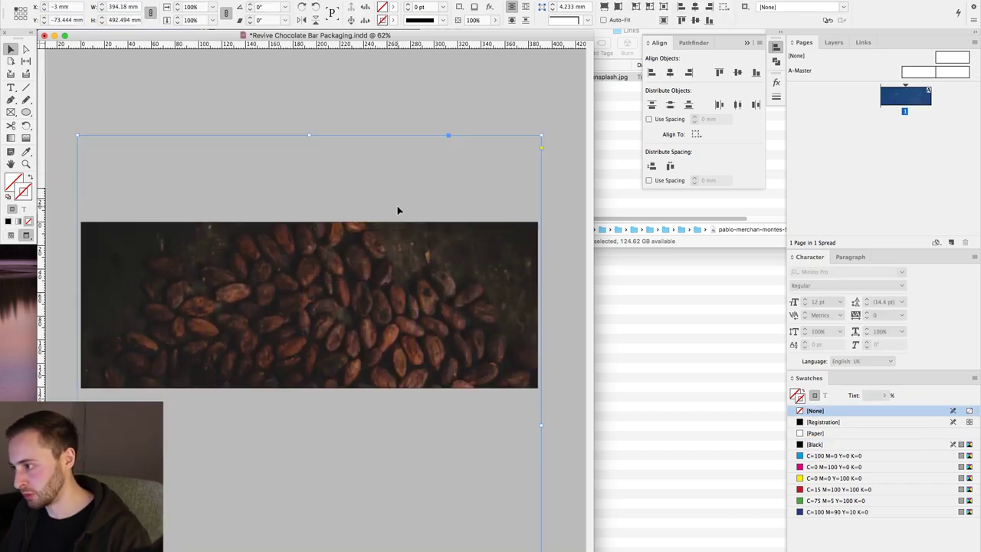
scroll(379, 143, right, 3)
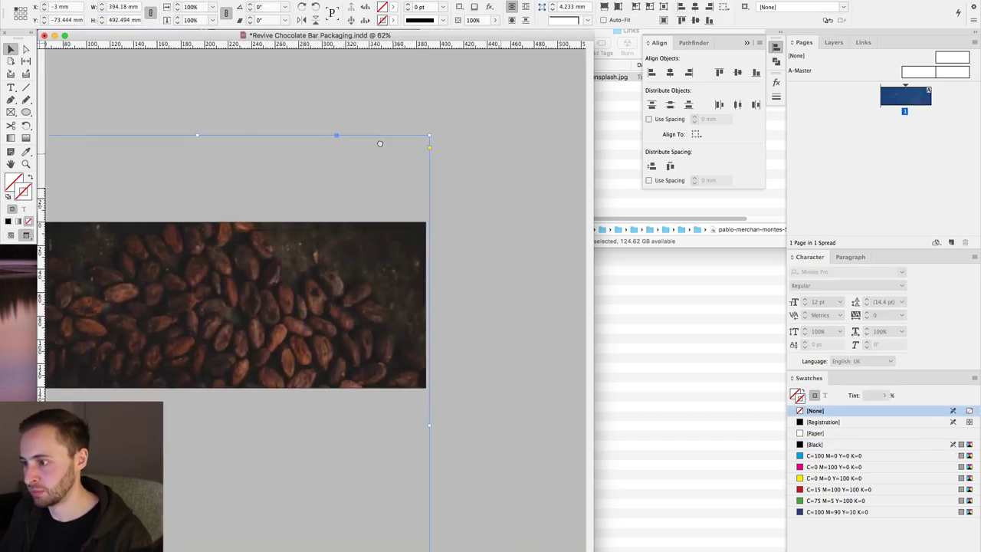
Step: Rename Layer 1 to 'bg' and add a new layer named 'artwork' above it
click(834, 43)
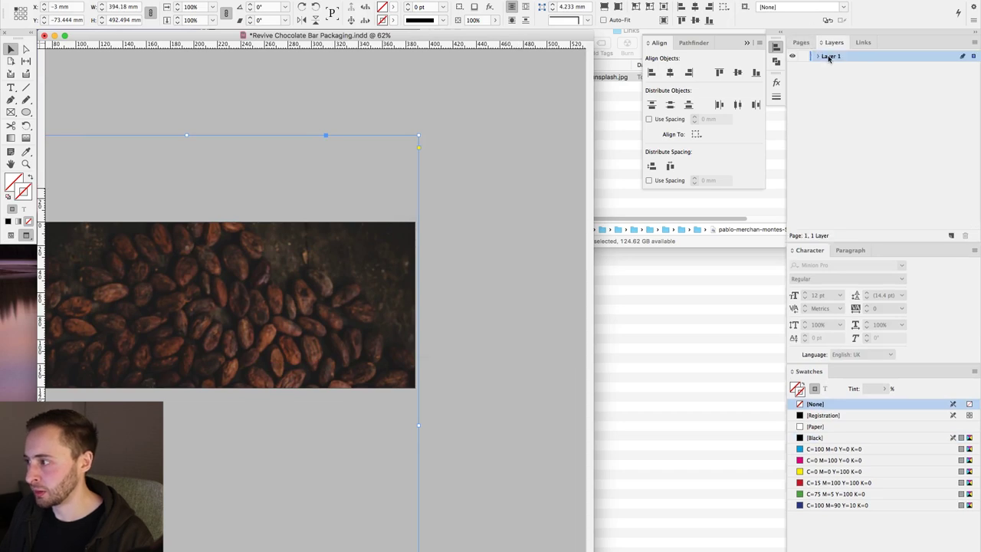
double_click(829, 57)
text(bg)
key(Return)
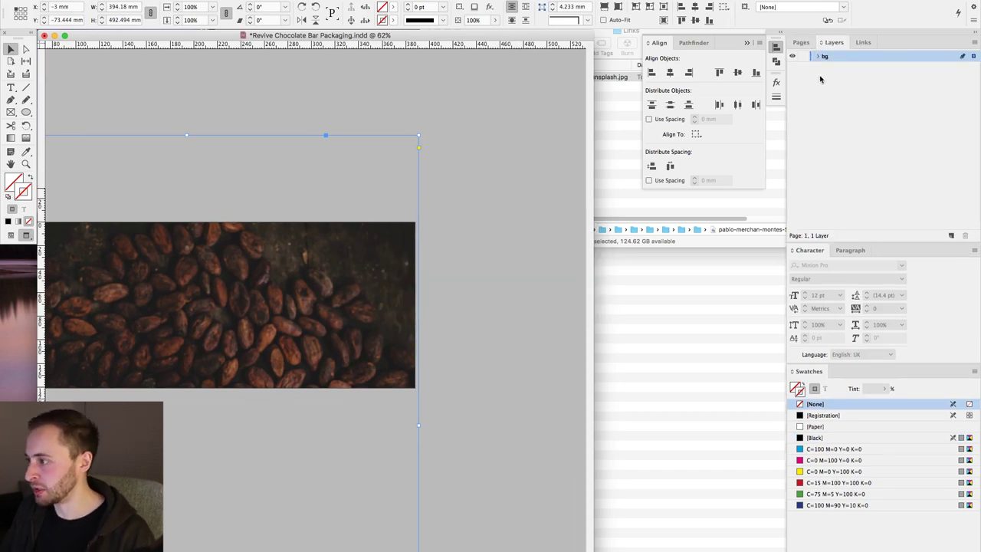
key(super+shift+a)
click(951, 235)
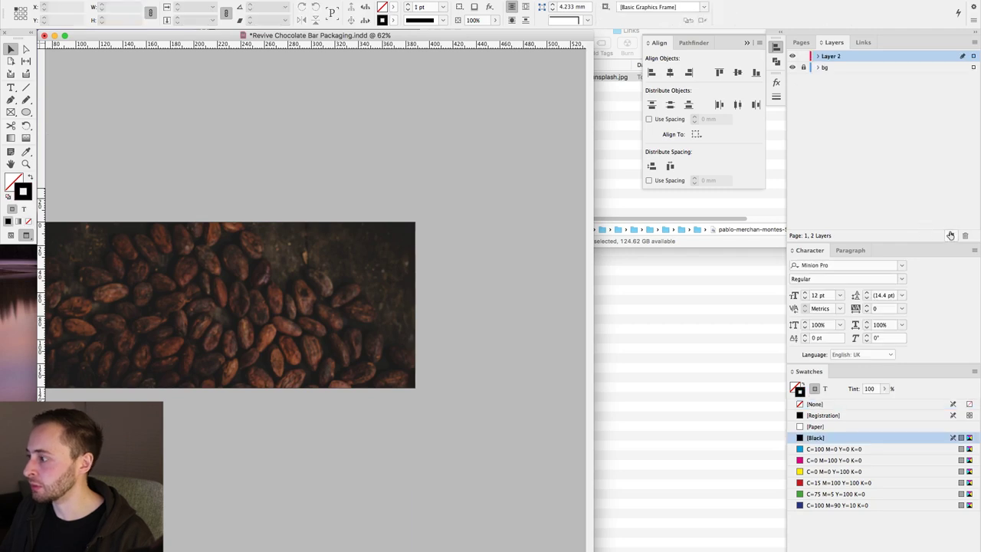
double_click(834, 59)
text(artwork)
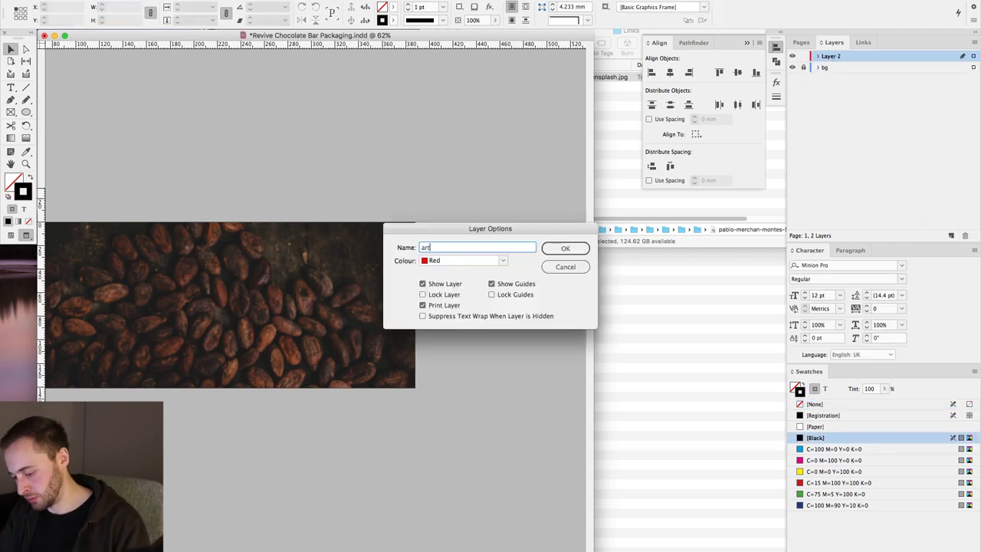
key(Return)
Step: Cut the two Revive logos off the bg layer, relock bg, and paste them in place on artwork
scroll(460, 136, up, 2)
key(w)
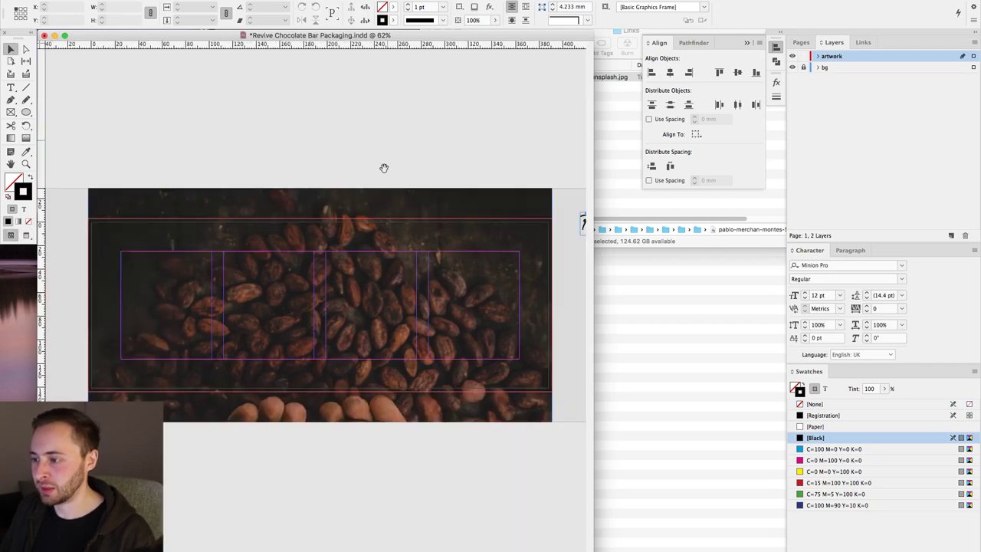
drag(383, 166, 253, 193)
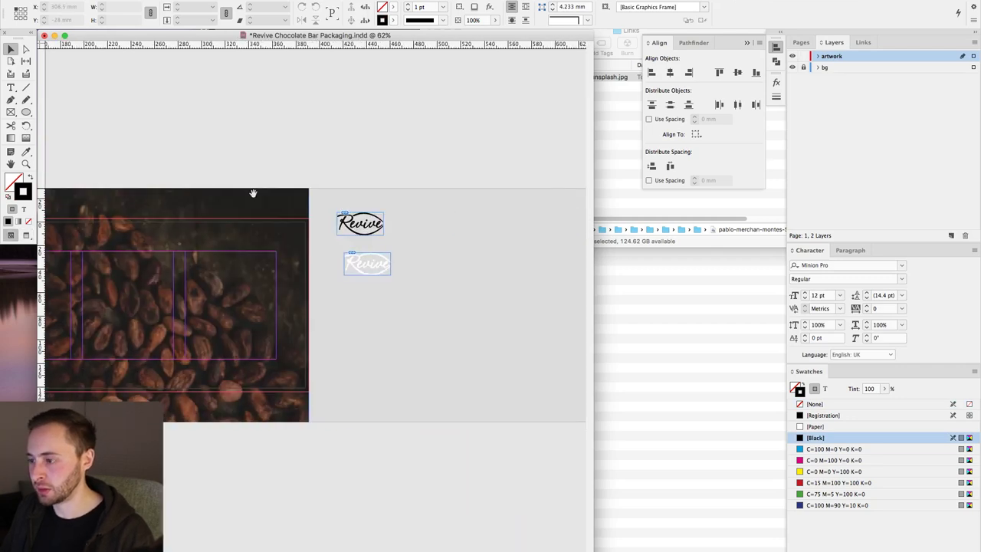
click(804, 67)
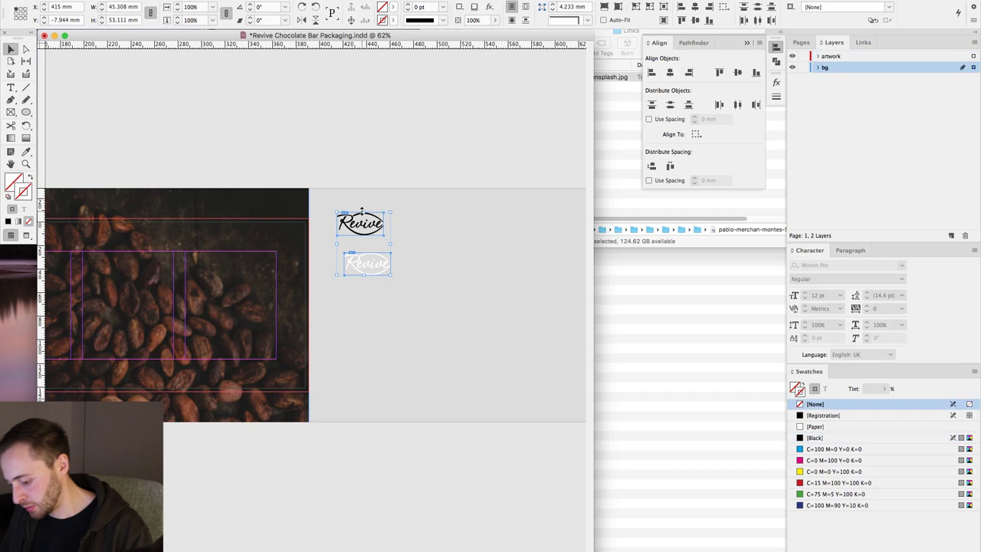
key(ctrl+x)
click(803, 67)
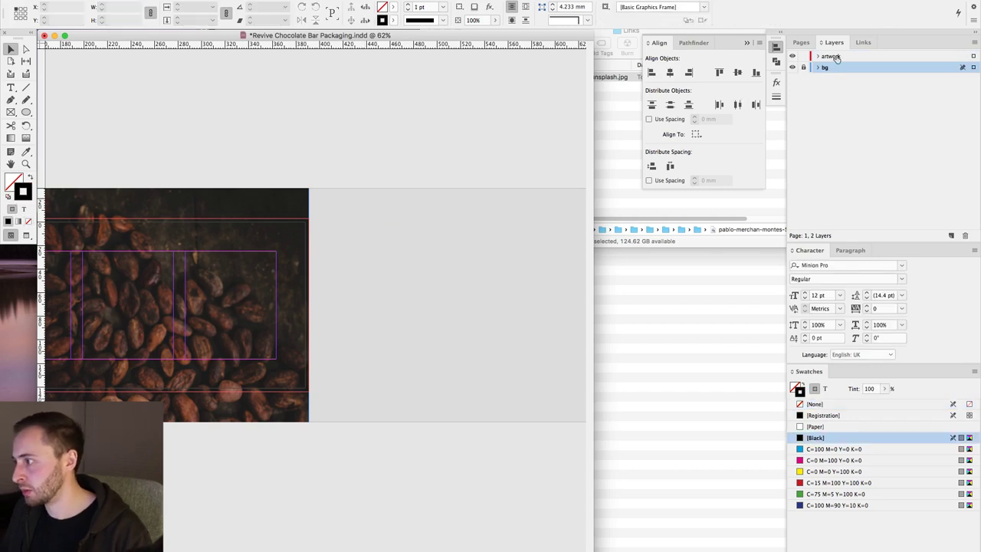
click(834, 57)
key(ctrl+alt+shift+v)
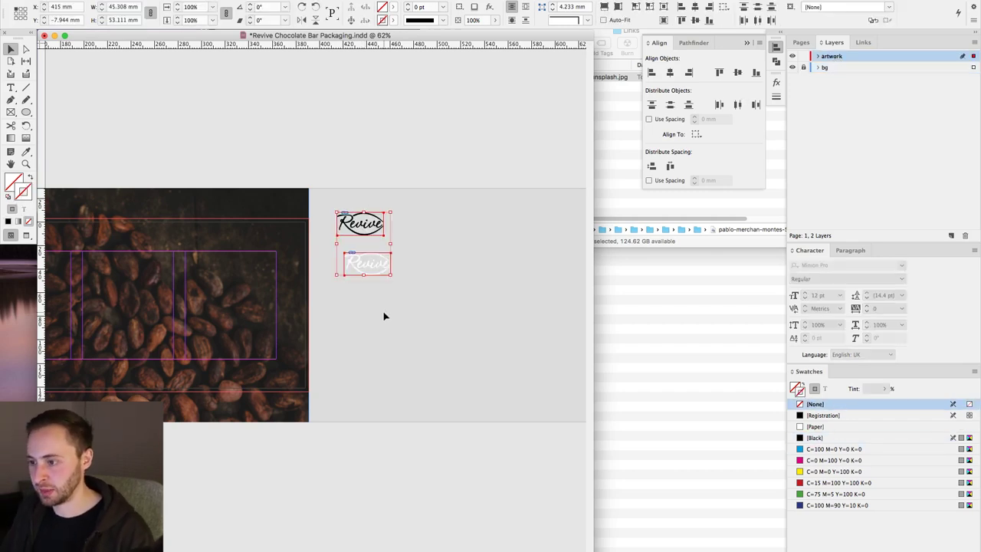
Step: Move the white Revive logo onto the front panel of the packaging
scroll(483, 340, left, 5)
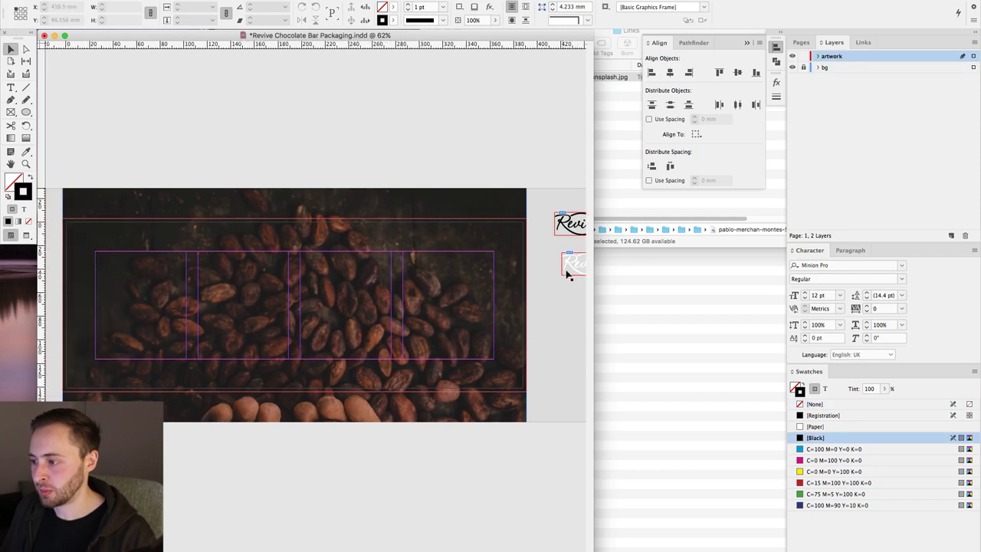
click(120, 278)
drag(121, 278, 187, 276)
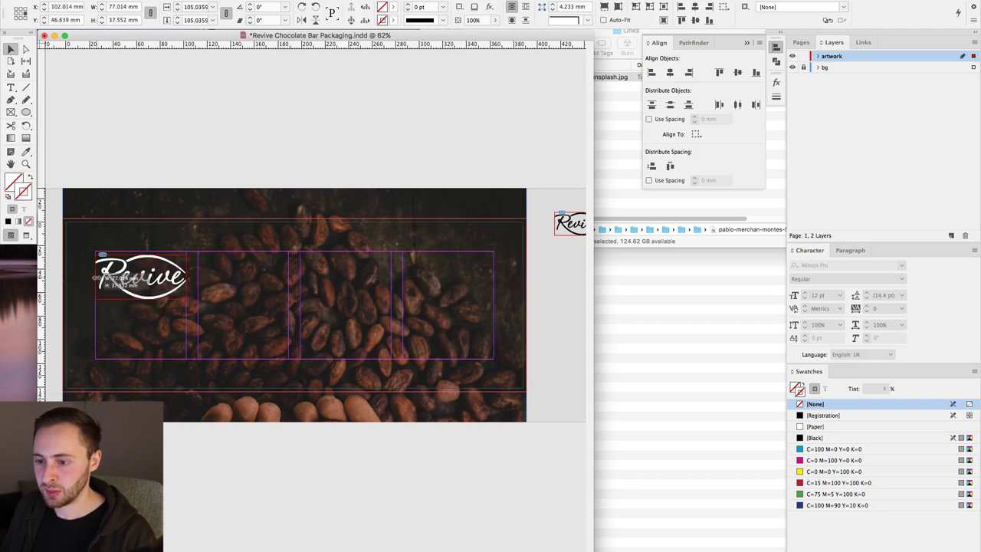
click(225, 181)
Step: Save the packaging document, then select the Revive logo
key(w)
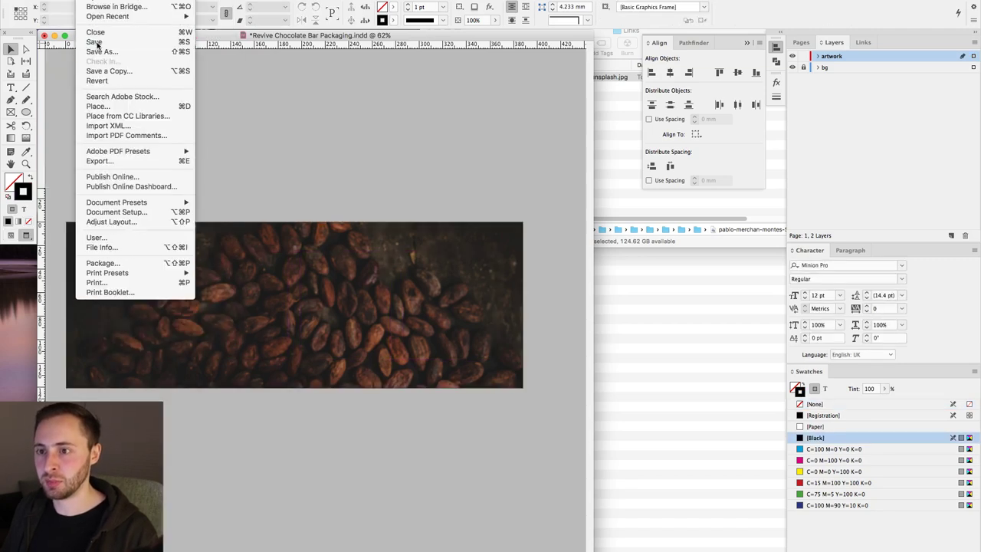
click(88, 44)
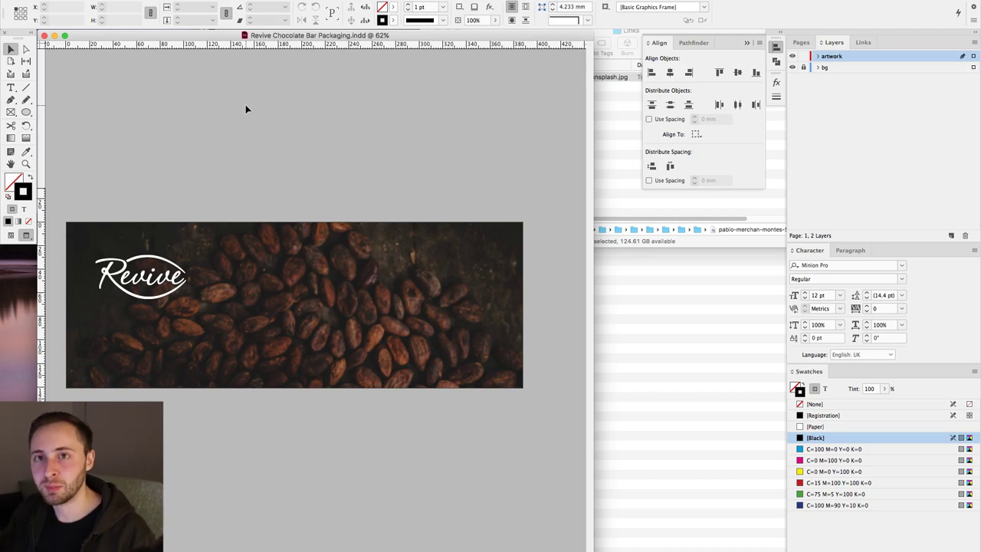
click(142, 273)
Step: Open the 'Placeit - Chocolate Bar Packaging Mockup 1100x400px' link from the project folder
key(w)
key(w)
click(658, 226)
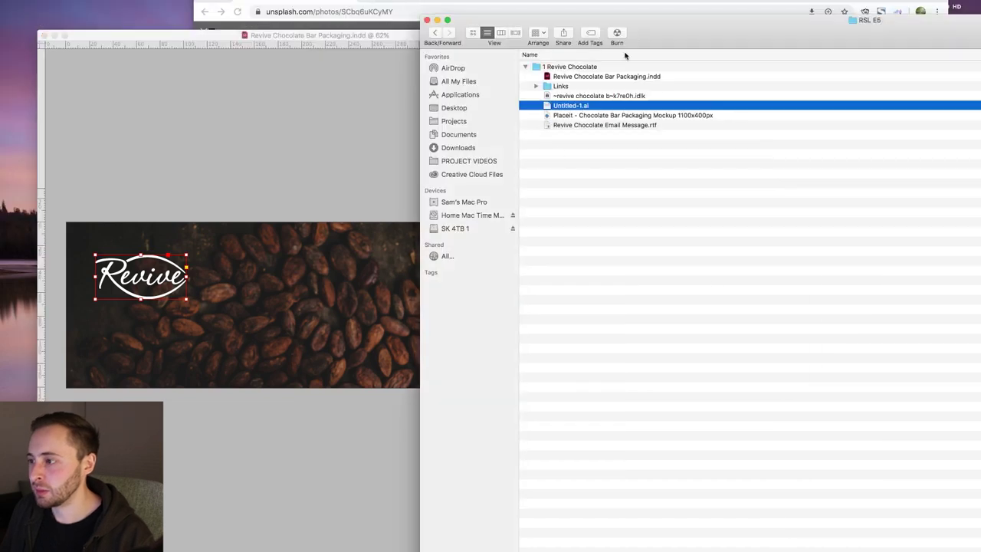
double_click(590, 115)
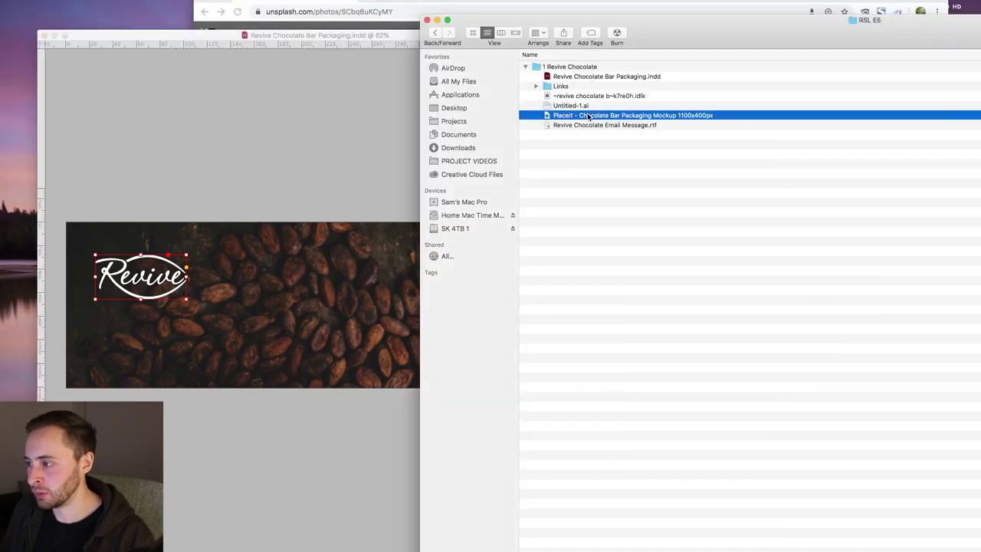
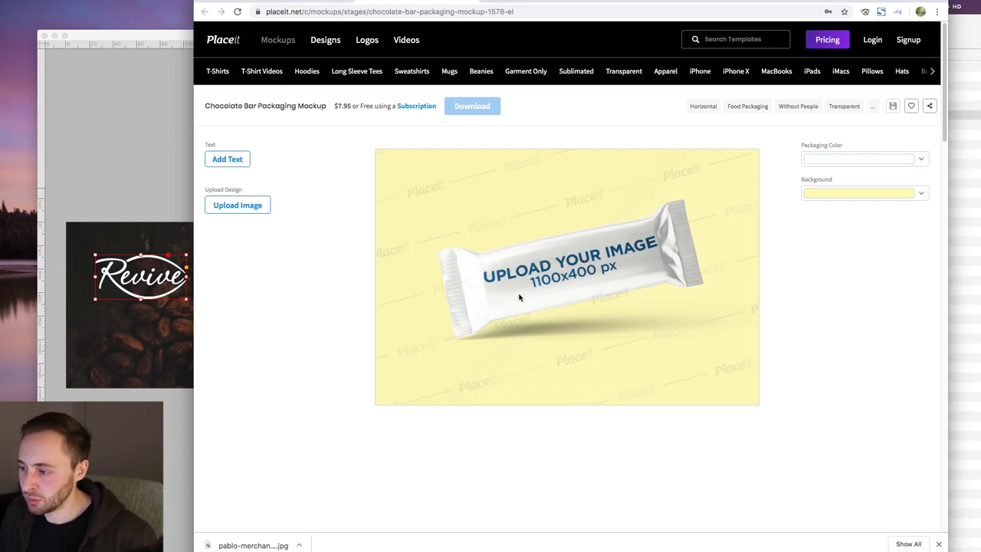
Step: Compare the Placeit mockup's 1100x400 px size with the Revive wrapper and start a guide at 53 mm
click(182, 159)
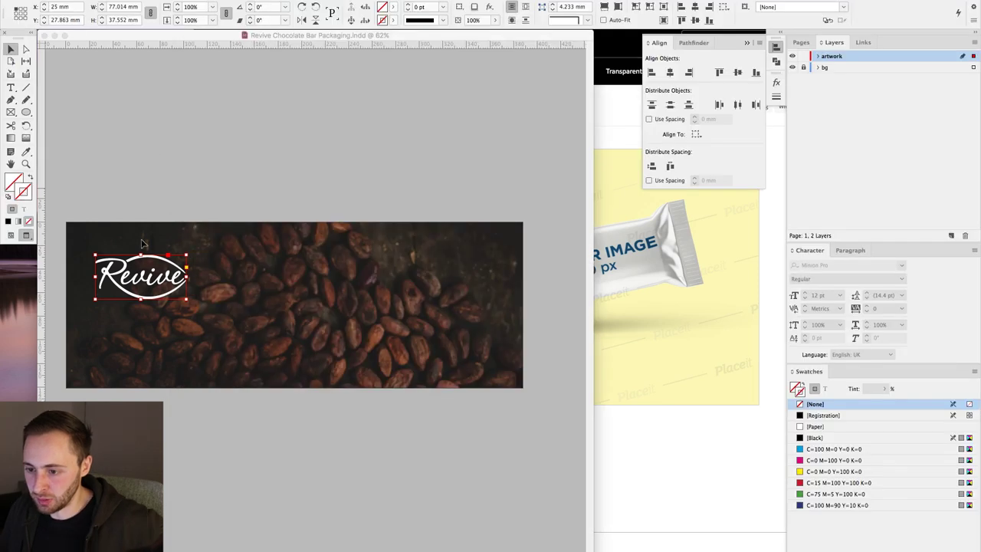
click(737, 279)
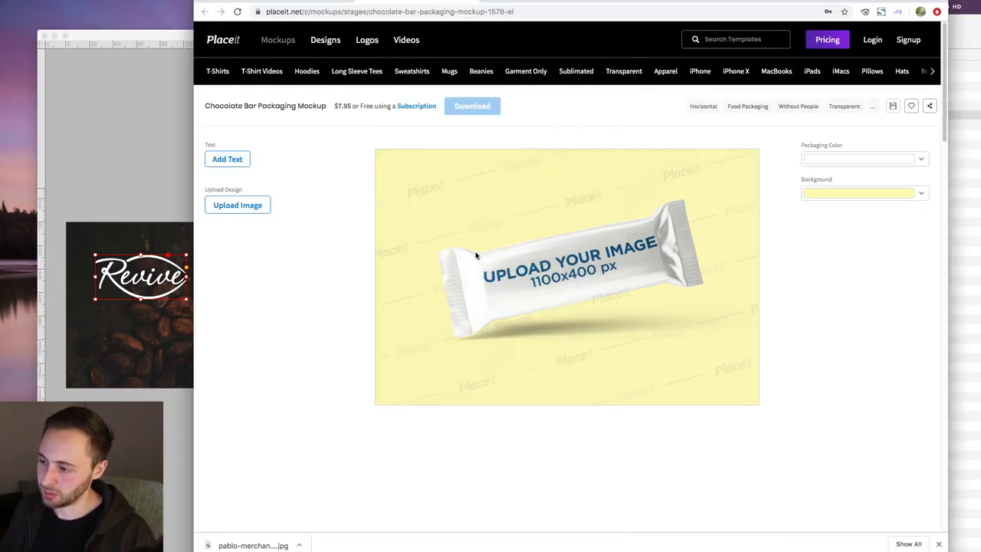
click(63, 220)
drag(42, 218, 129, 221)
Step: Drop the 53 mm guide at the left fold and draw a placeholder frame at the wrapper's left end
drag(128, 219, 129, 221)
key(f)
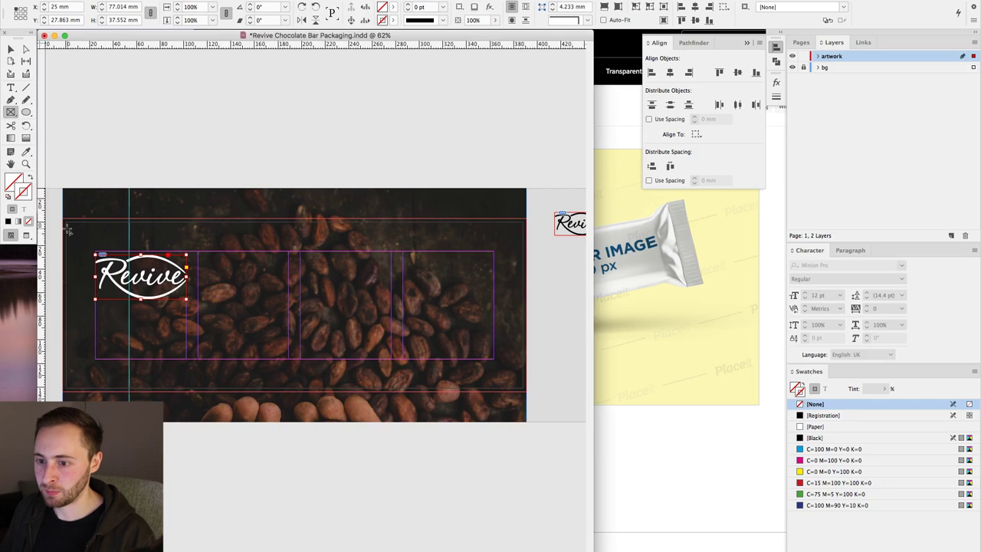
mouse_move(66, 229)
mouse_down()
mouse_move(128, 264)
mouse_move(540, 255)
mouse_move(498, 255)
mouse_up()
Step: Move the Revive logo up and to the right, briefly previewing the layout without guides
key(v)
click(161, 276)
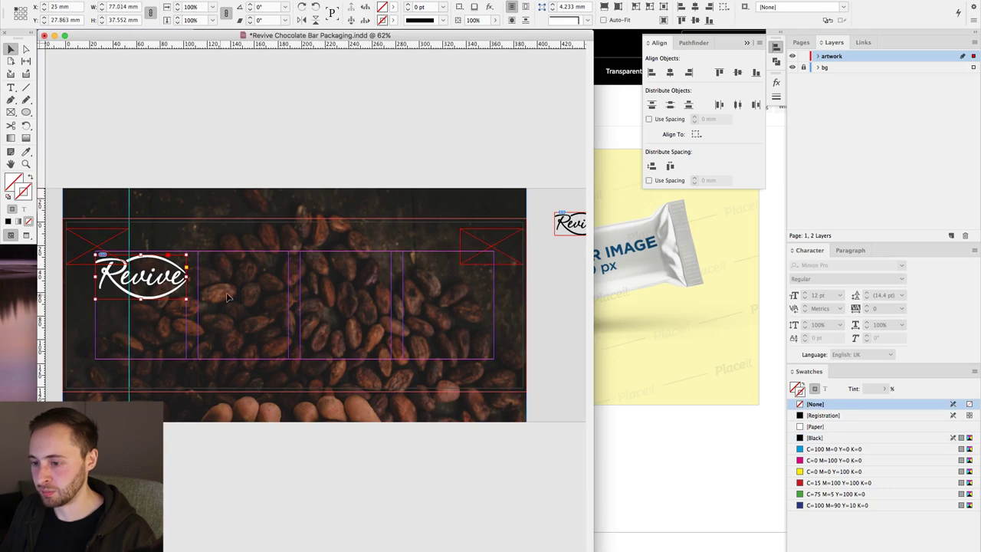
drag(145, 268, 196, 256)
key(w)
click(141, 1)
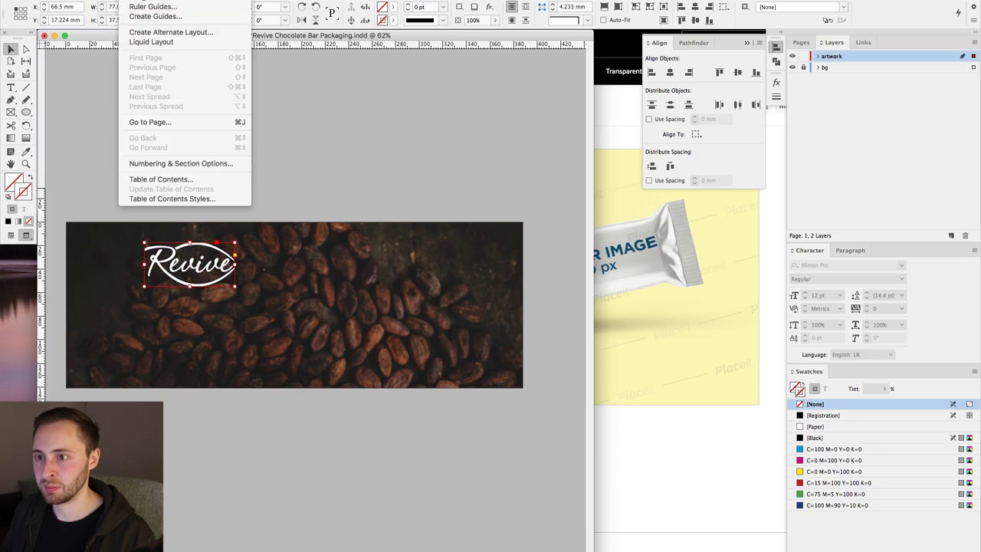
key(Escape)
key(w)
Step: Unlink the margins and set the inside and outside margins to 60 mm
click(142, 1)
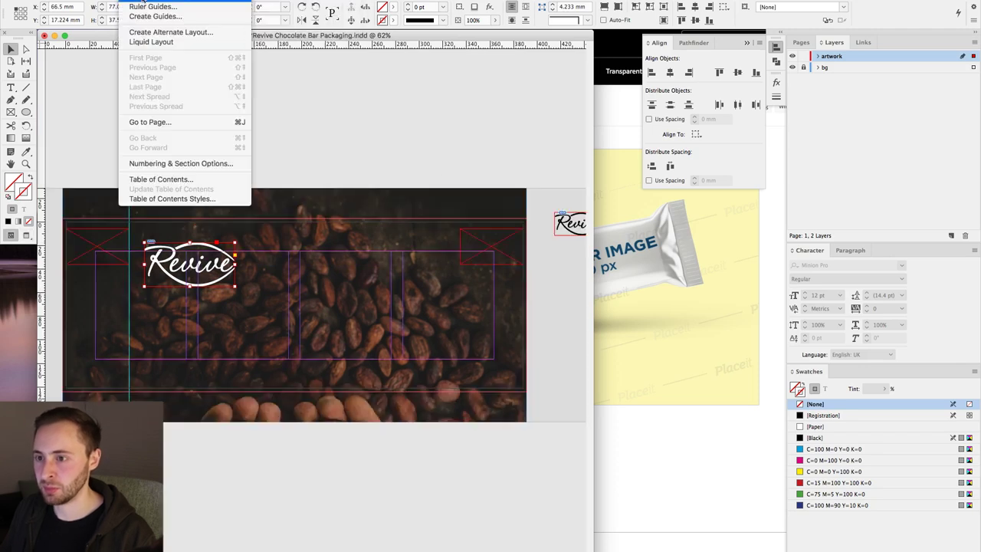
click(154, 1)
click(582, 225)
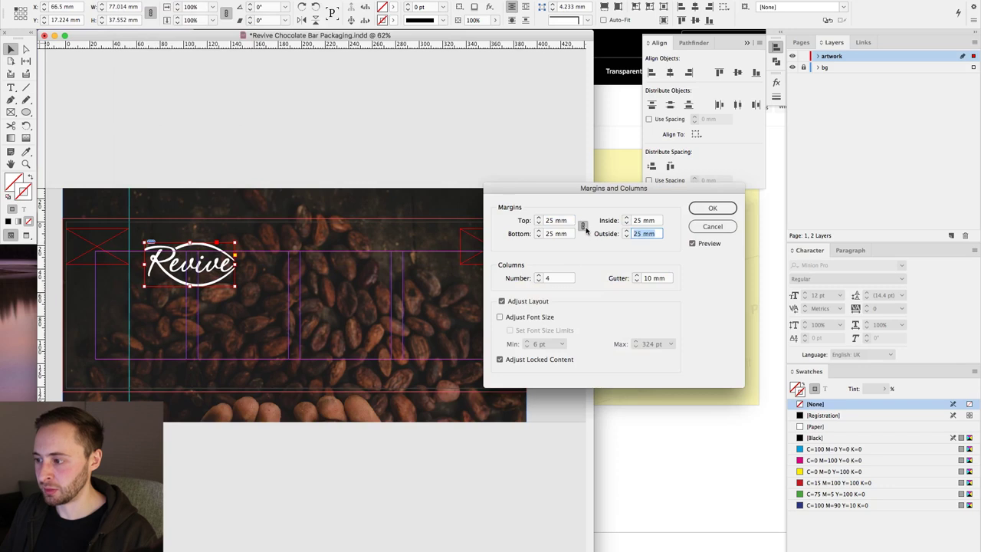
click(627, 220)
drag(638, 189, 689, 169)
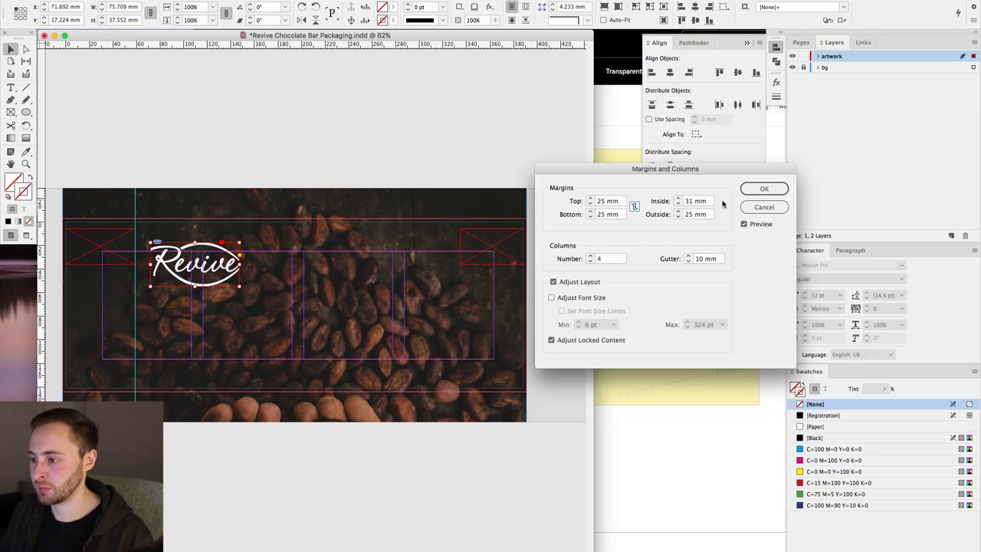
click(678, 199)
click(678, 199)
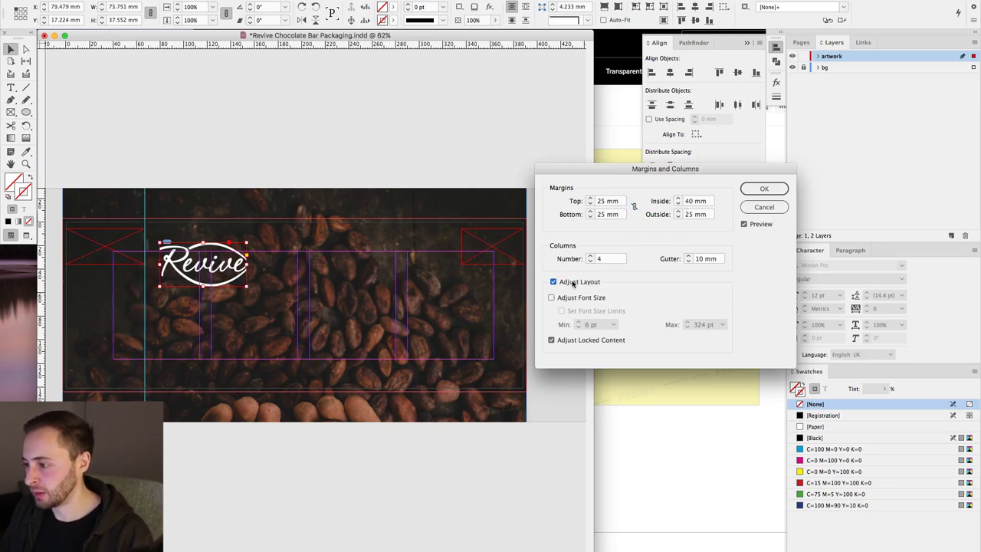
click(678, 200)
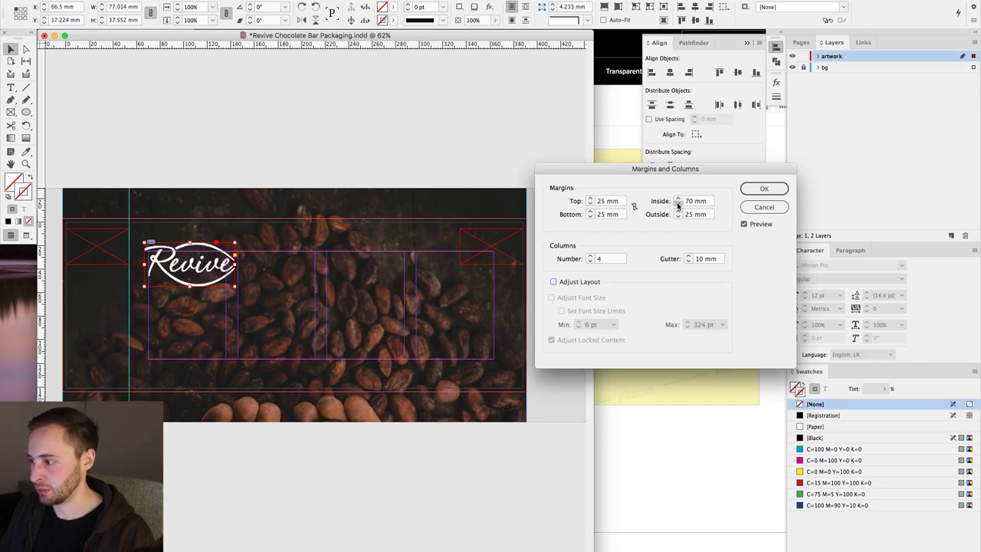
key(shift+Down)
key(Tab)
text(60)
key(Tab)
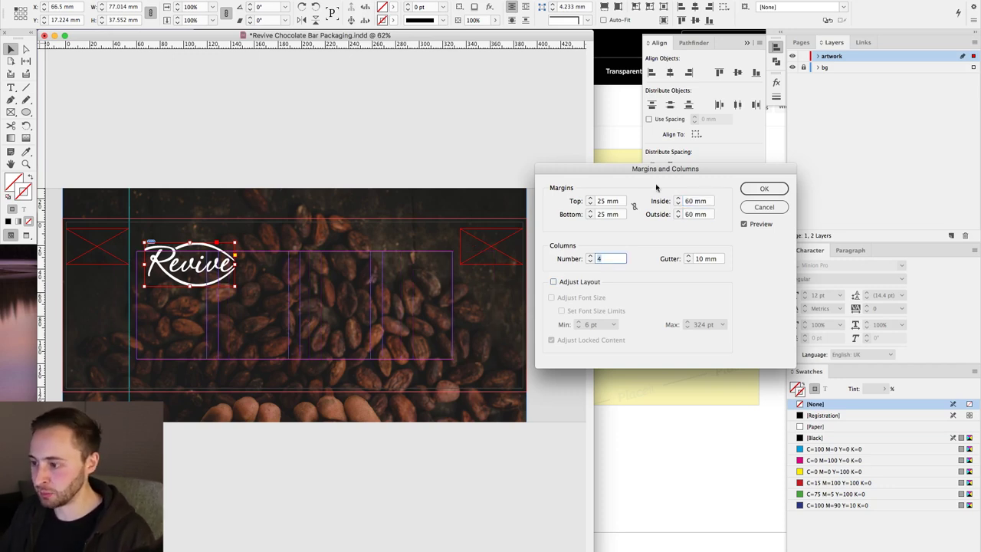
click(751, 190)
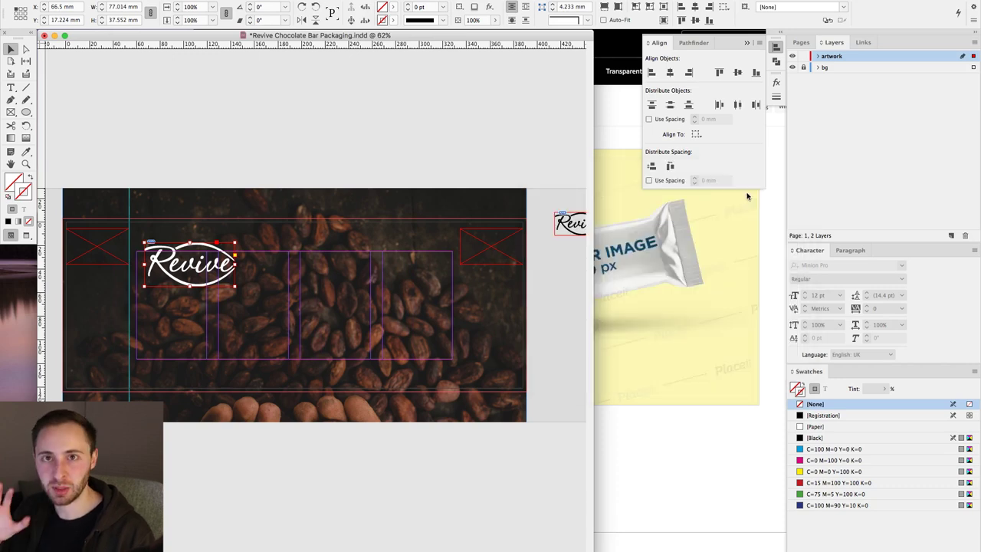
Step: Set 20 mm top and bottom margins with 3 columns, then snap the logo to the top-left margin corner
click(108, 1)
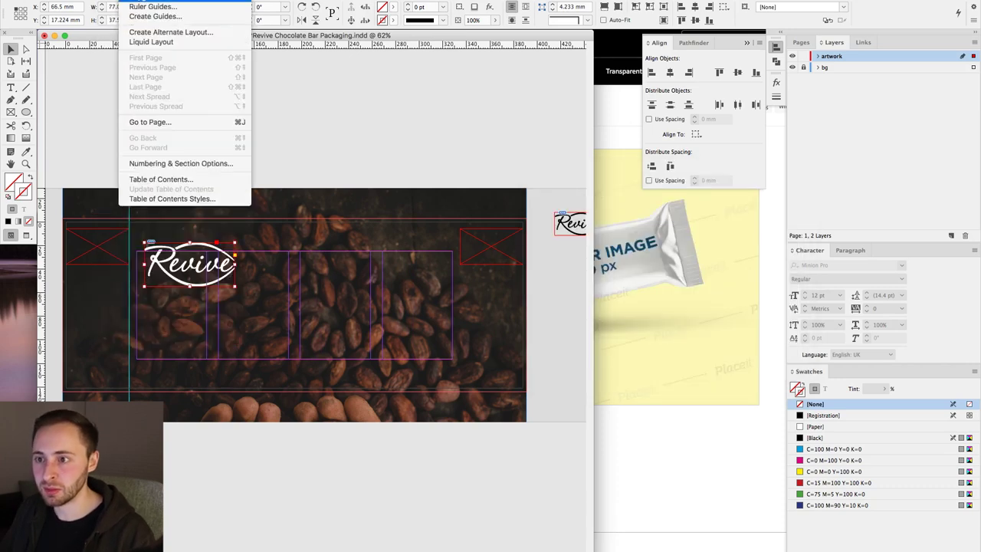
click(153, 1)
text(20)
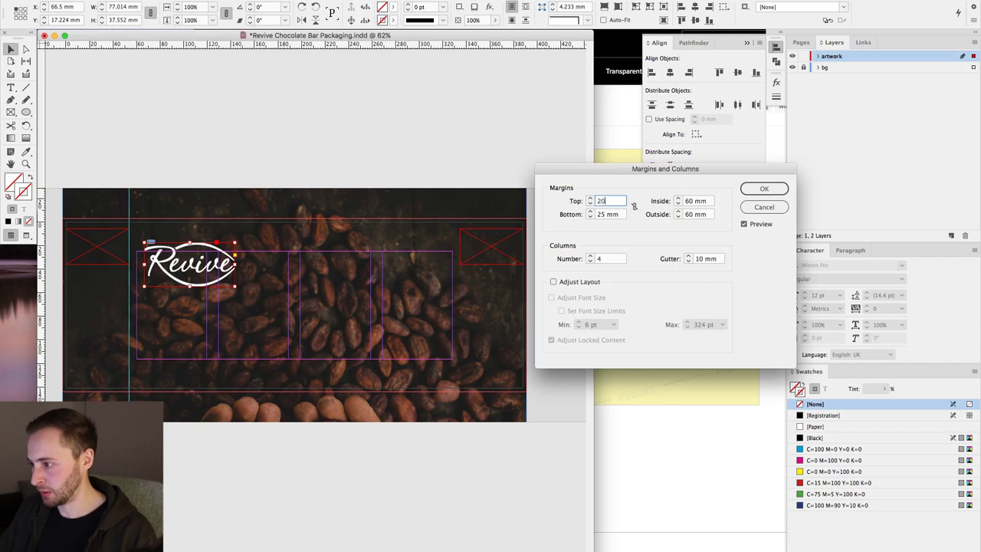
key(Tab)
text(20)
key(Tab)
key(Tab)
key(Tab)
key(Tab)
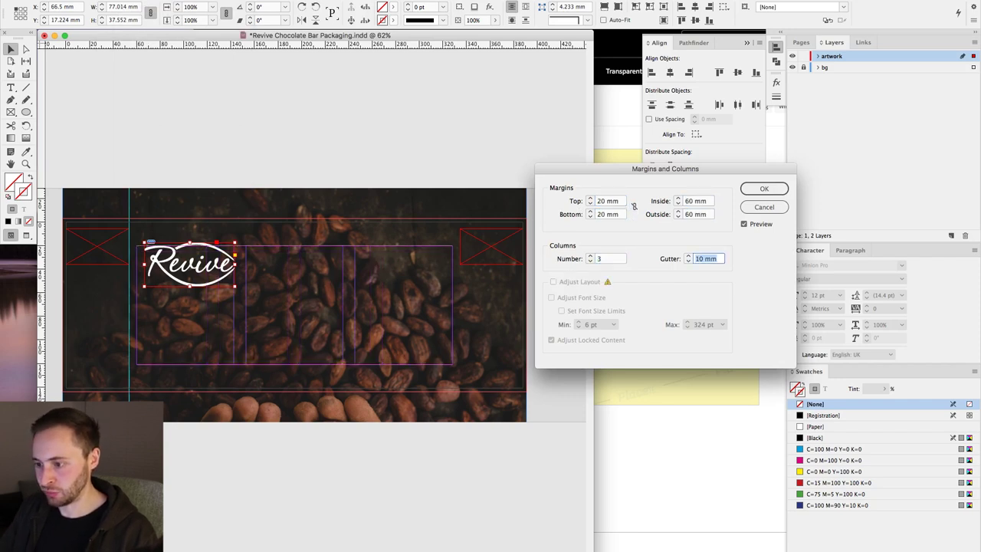
key(Return)
drag(156, 276, 147, 280)
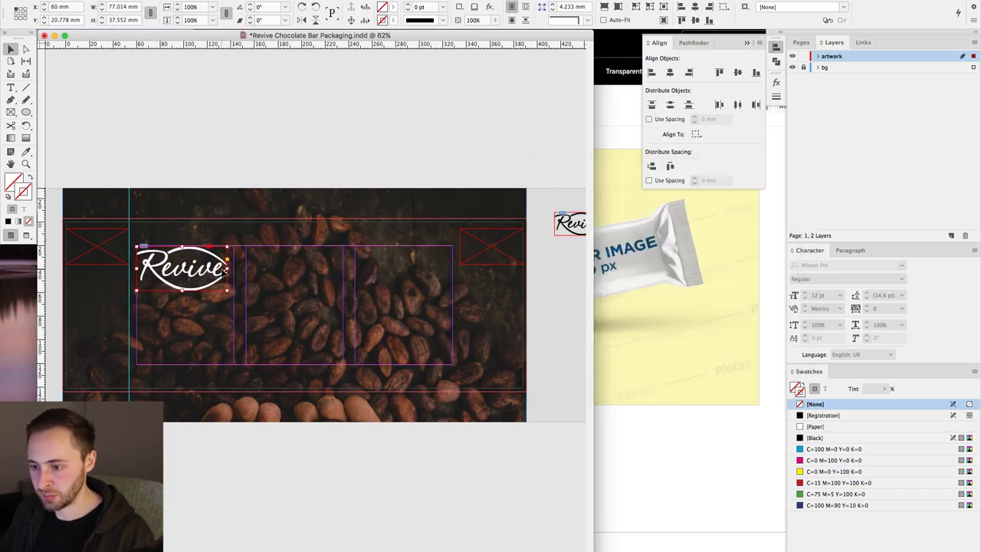
Step: Scale the Revive logo up slightly, keeping its proportions, and preview without guides
drag(230, 267, 200, 269)
key(w)
click(274, 197)
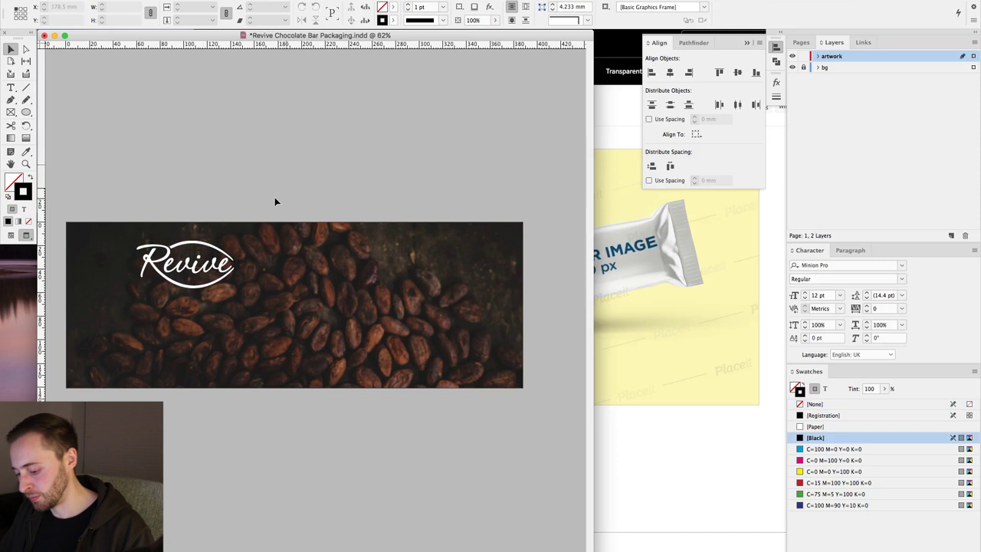
Step: Draw an empty text frame from beneath the logo toward the bottom right
key(t)
drag(233, 285, 494, 393)
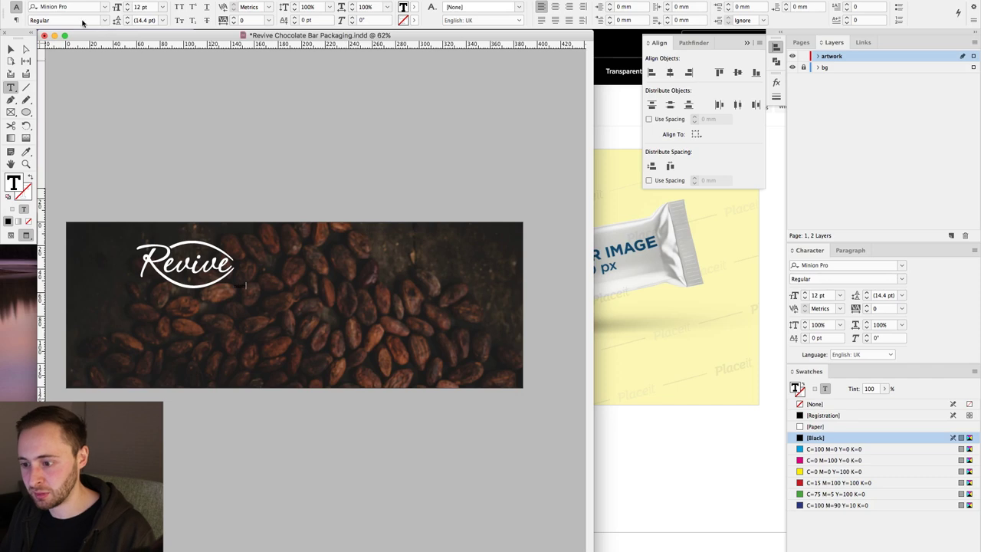
key(super+z)
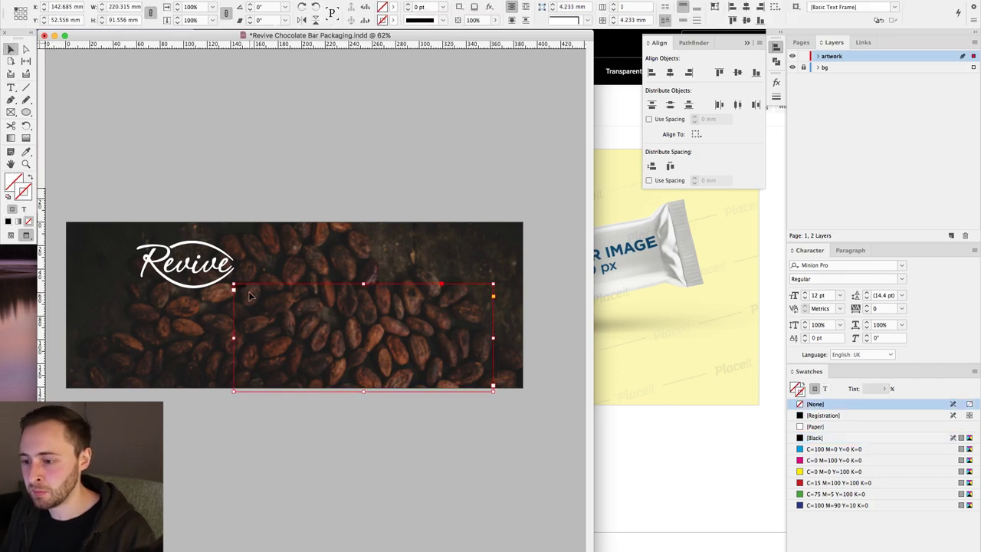
Step: Restore the minty text and start editing the green swatch's CMYK values
key(super+shift+z)
double_click(814, 495)
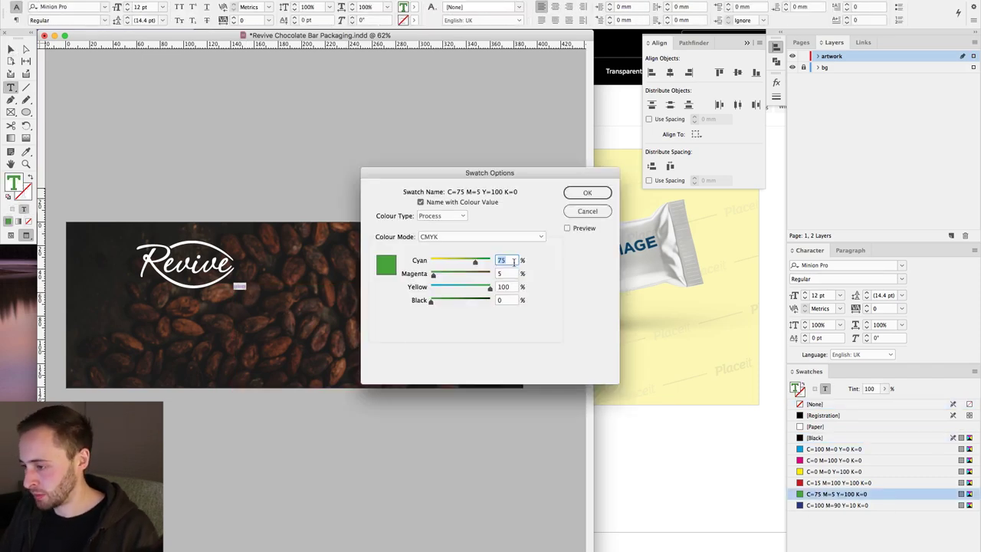
text(0)
text(25)
key(Tab)
text(50)
key(Tab)
text(50)
Step: Finish the green swatch at C=71 M=28 Y=81 K=0, then widen the text frame so minty shows
key(Tab)
click(509, 263)
text(60)
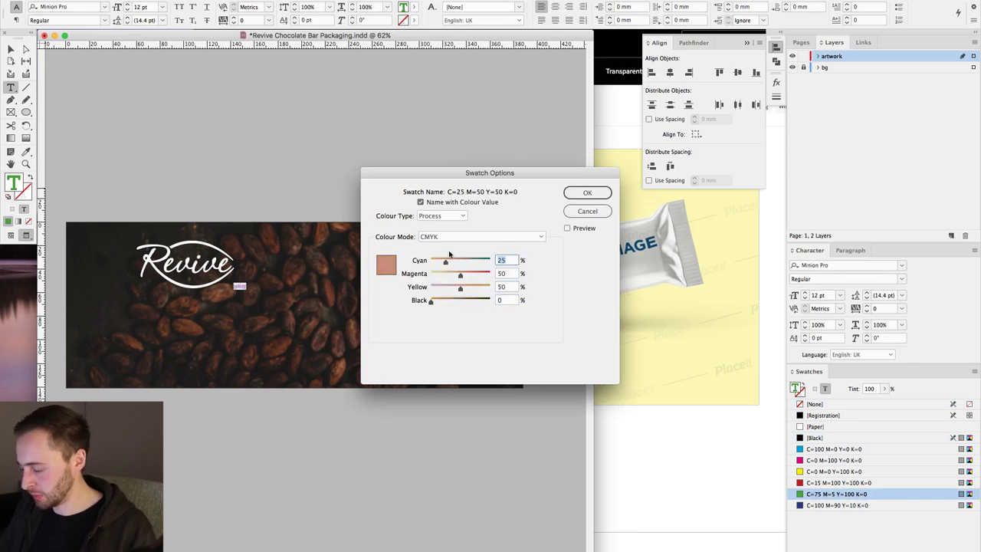
key(Tab)
key(Tab)
text(100)
key(Tab)
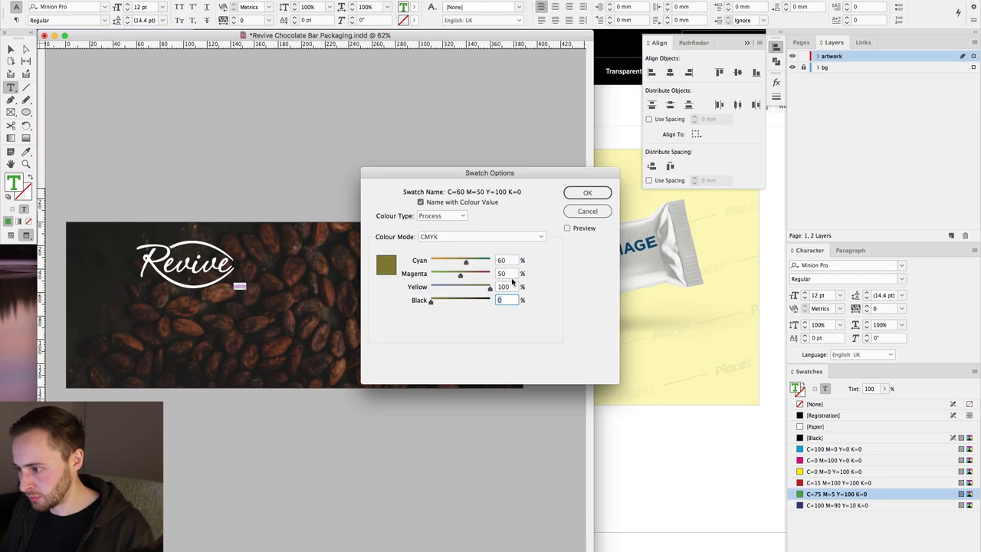
drag(465, 262, 448, 278)
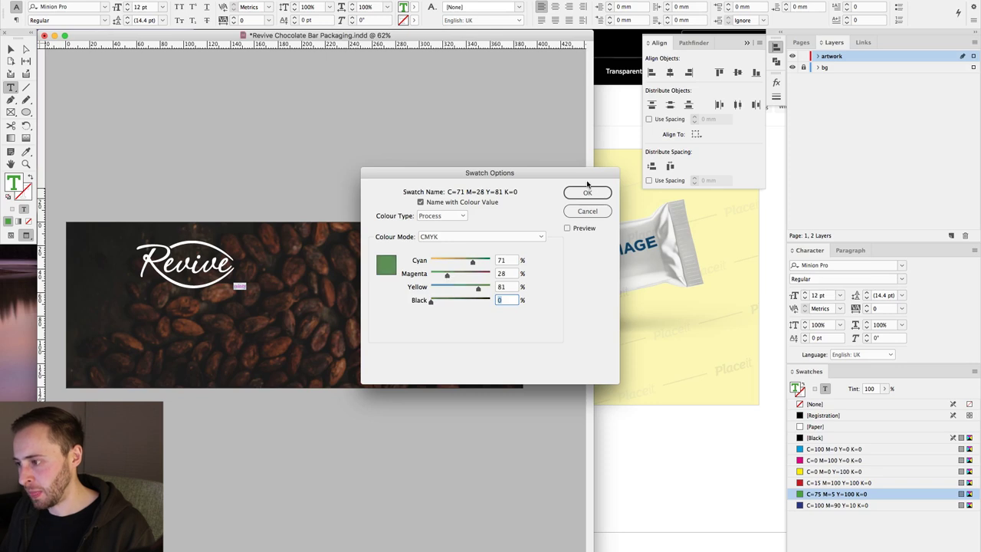
click(587, 193)
key(Escape)
drag(247, 289, 287, 300)
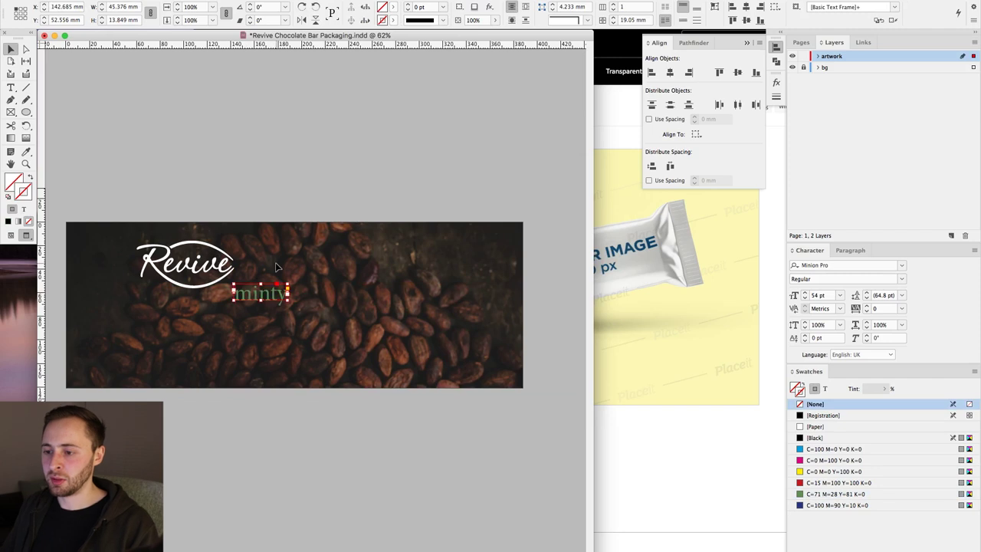
Step: Stretch the minty text frame wider and set minty in Poppins Black, then switch to the browser
click(208, 259)
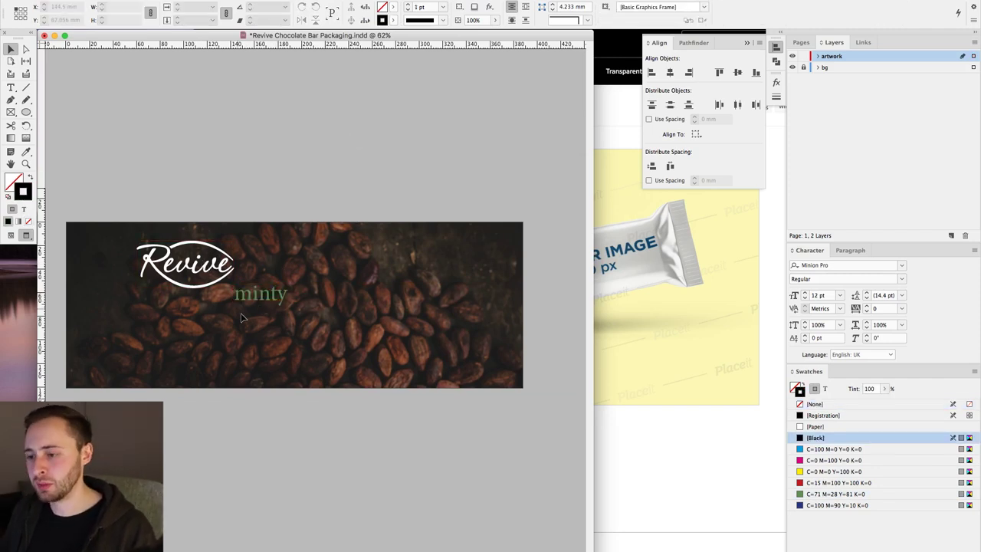
click(287, 292)
drag(354, 321, 433, 334)
triple_click(295, 310)
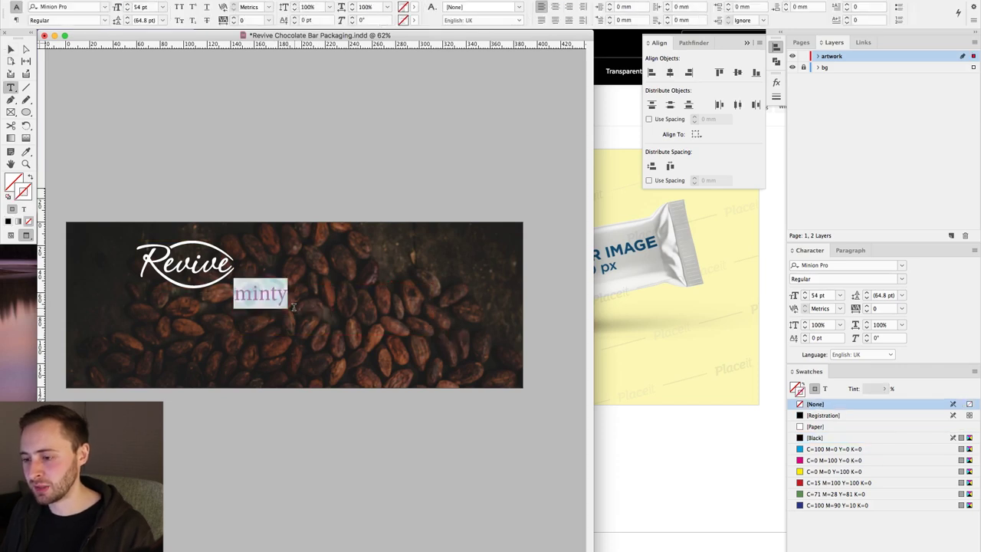
click(105, 7)
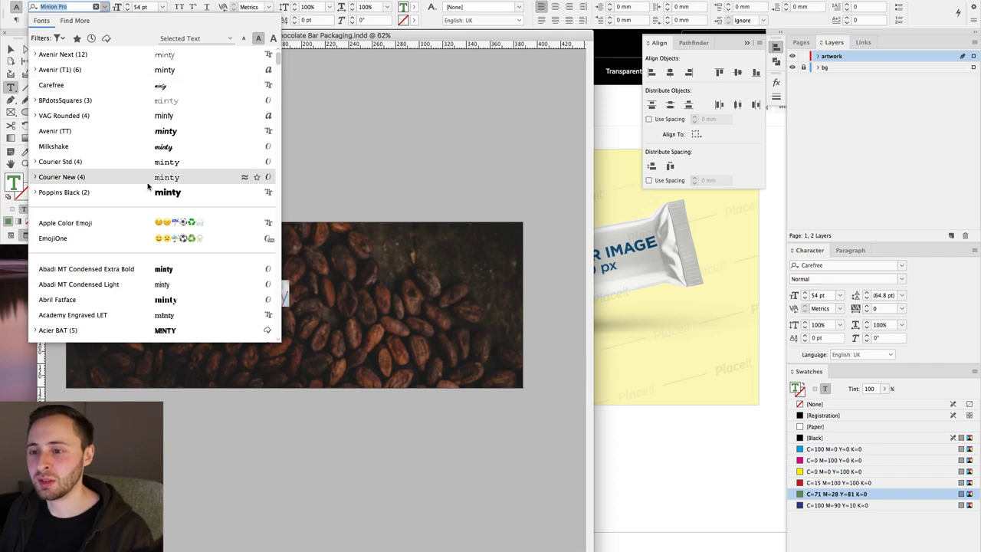
click(88, 201)
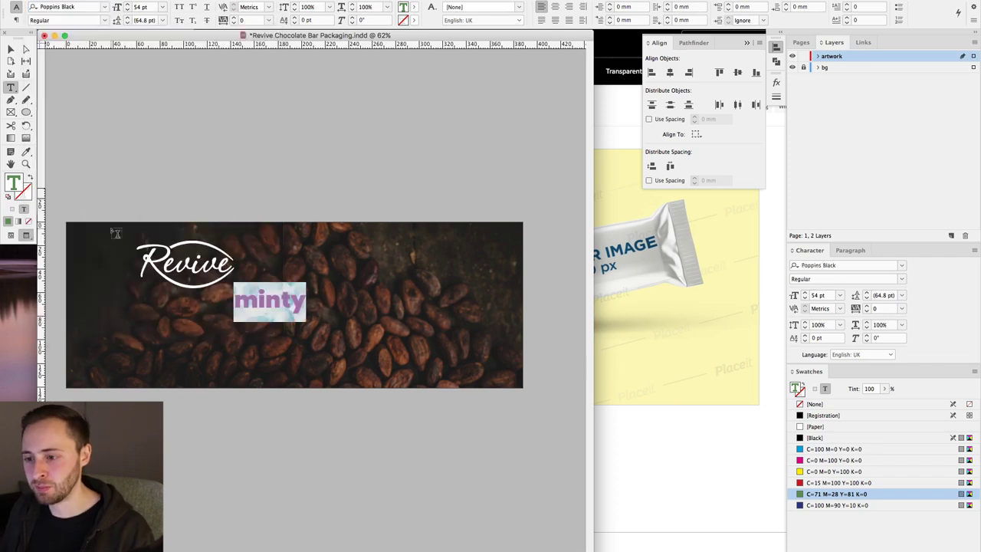
click(11, 48)
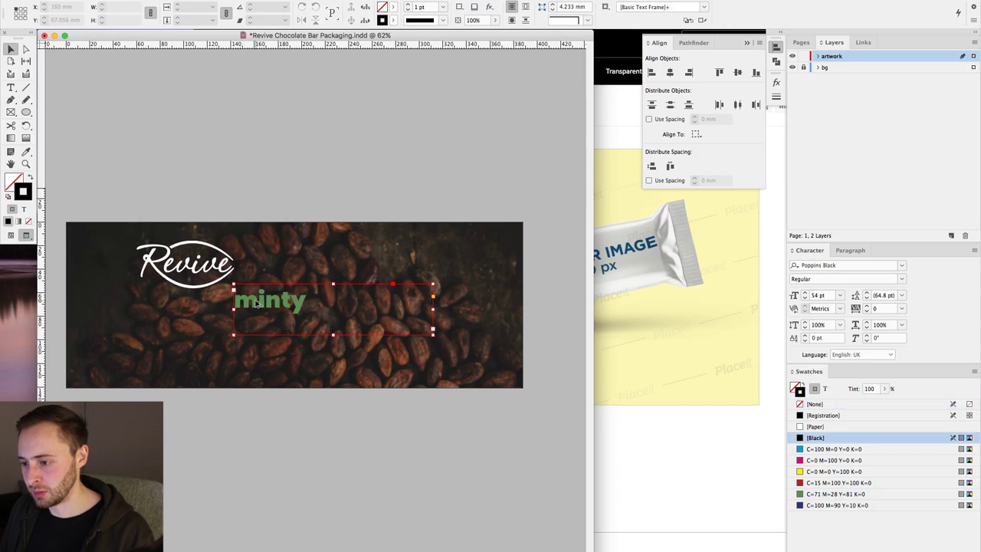
click(716, 450)
Step: Search Google Images for 'mint green' in a new tab
key(super+t)
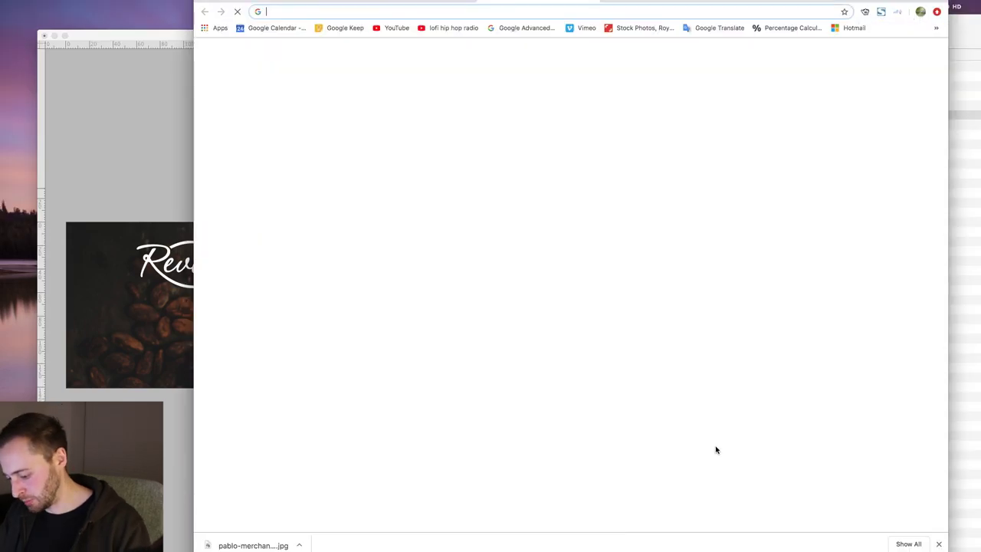
text(mint green)
key(Return)
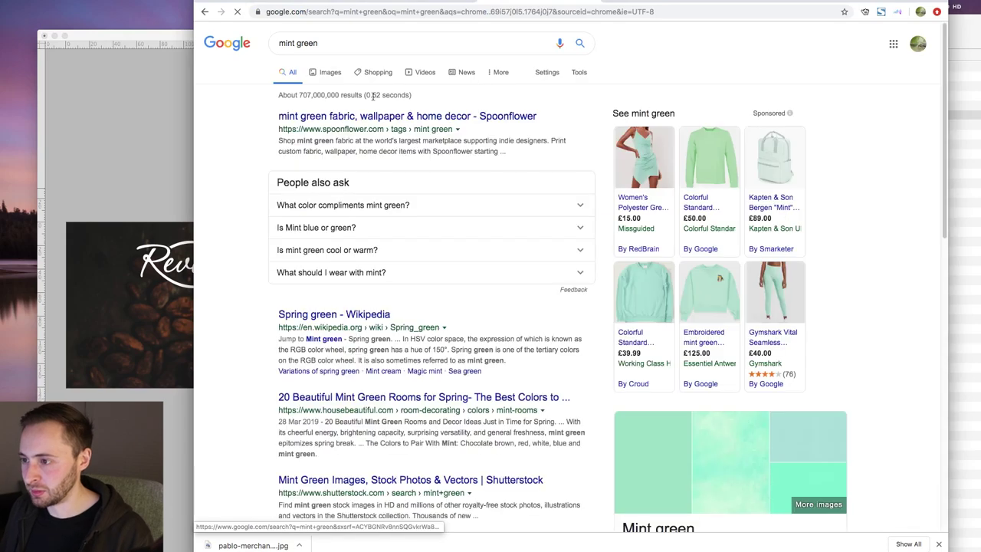
click(326, 74)
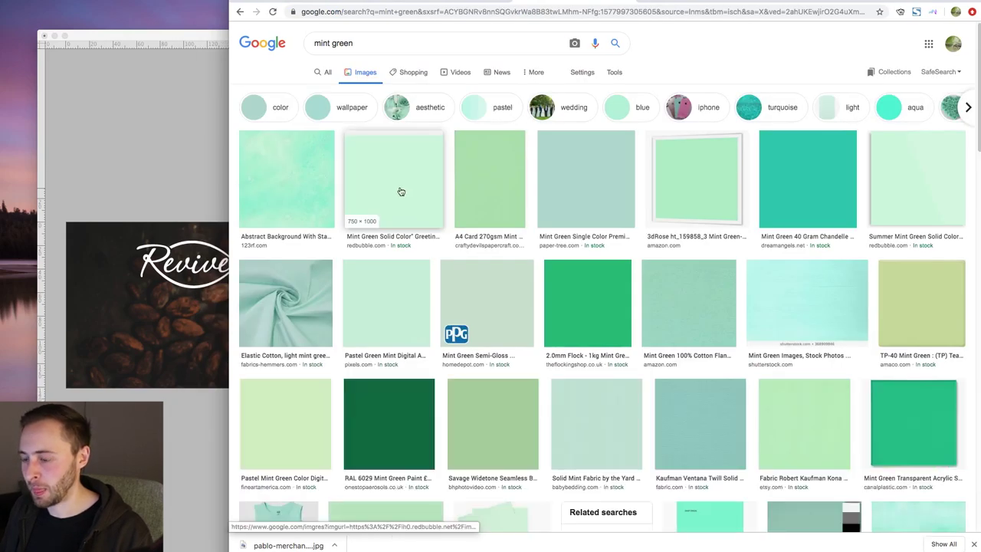
Step: Open the text colour picker for minty and try dragging a mint-green image into the layout
click(123, 184)
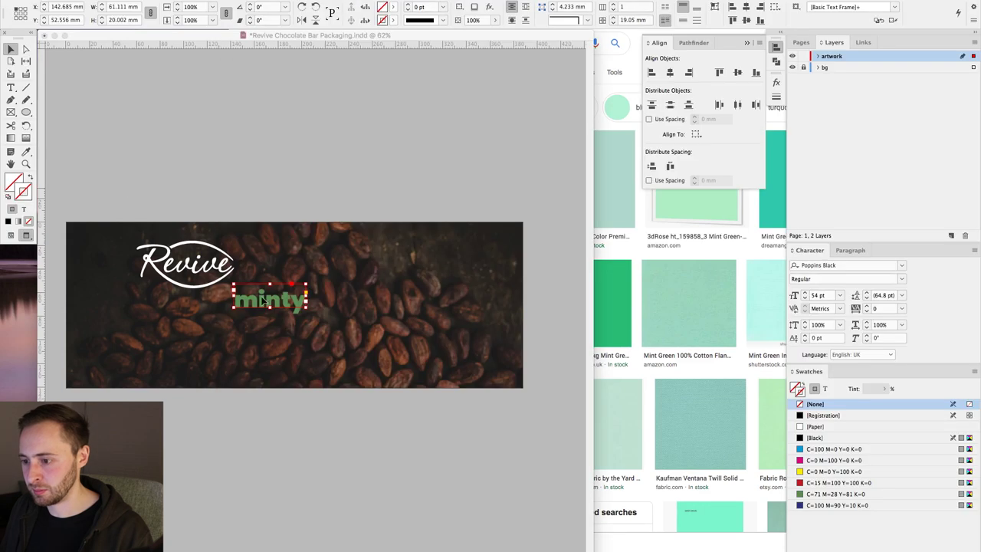
double_click(269, 301)
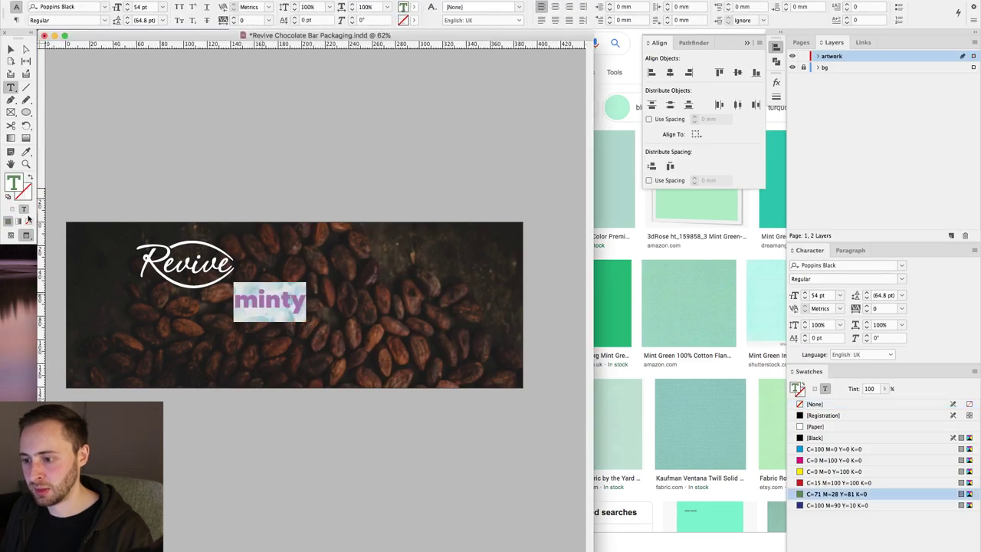
double_click(19, 178)
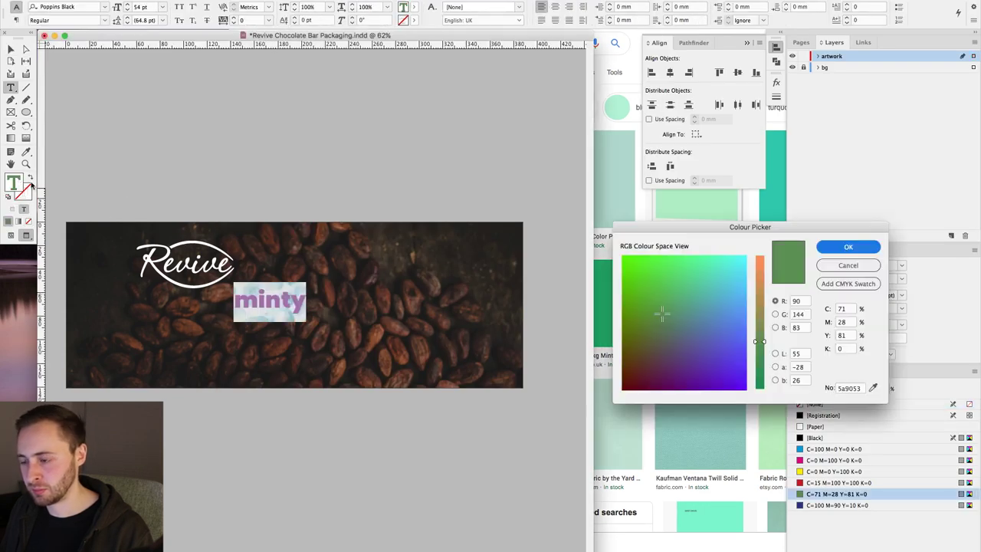
click(775, 314)
click(598, 195)
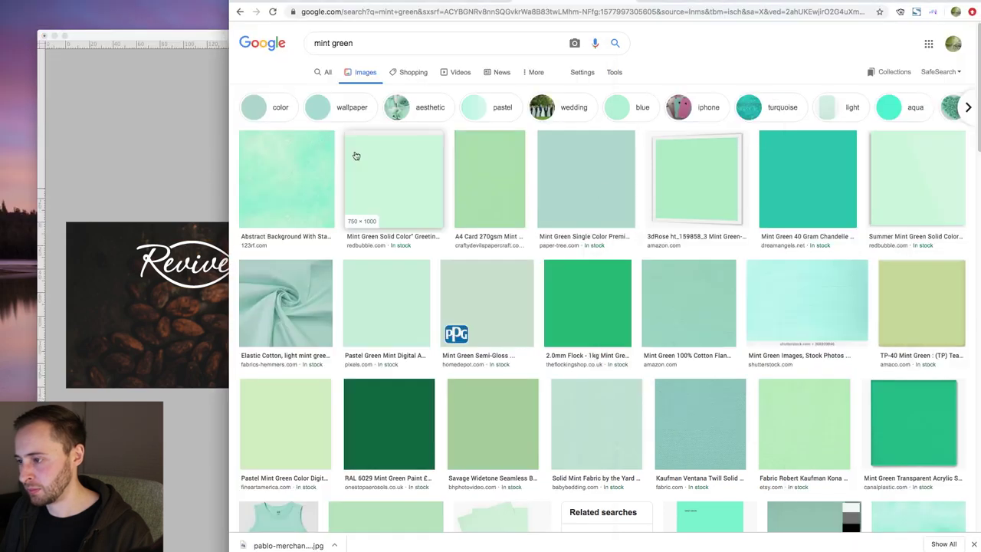
drag(386, 181, 176, 160)
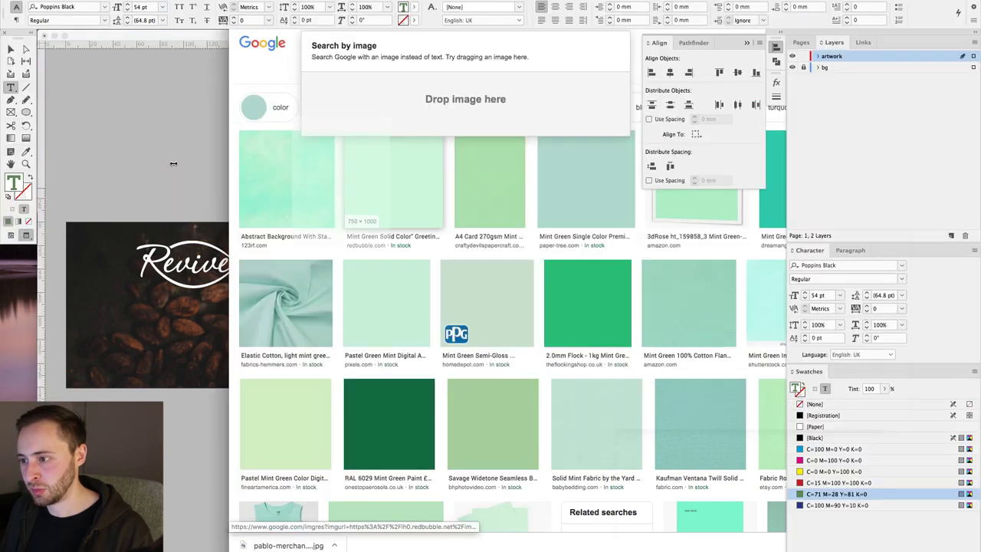
key(super+Tab)
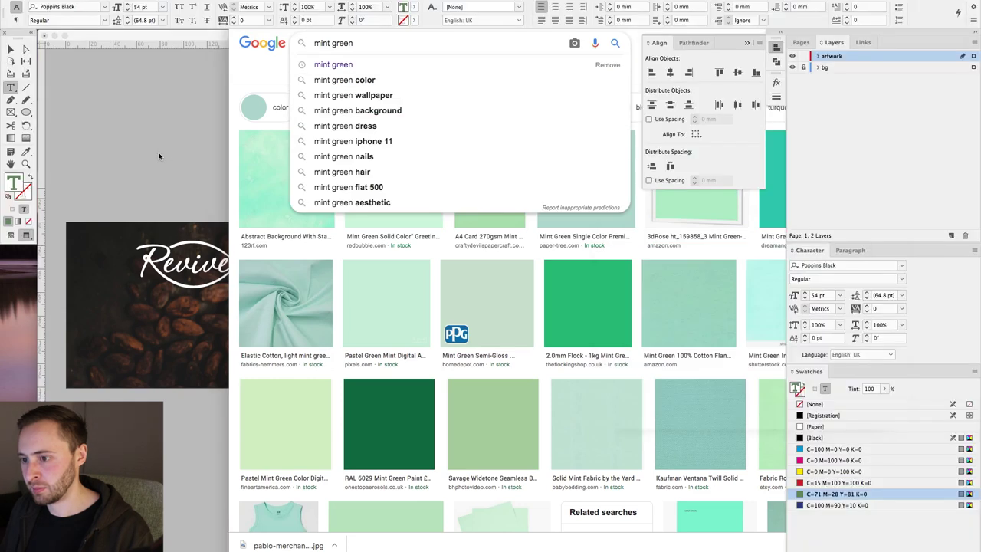
click(159, 157)
click(600, 108)
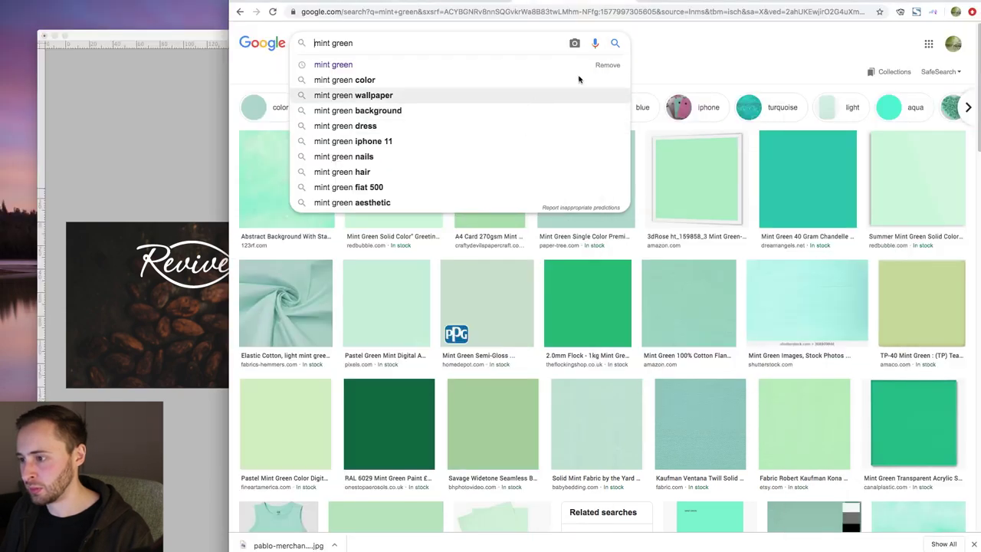
Step: Copy the pale 3dRose mint green image and close the colour picker unchanged
click(392, 185)
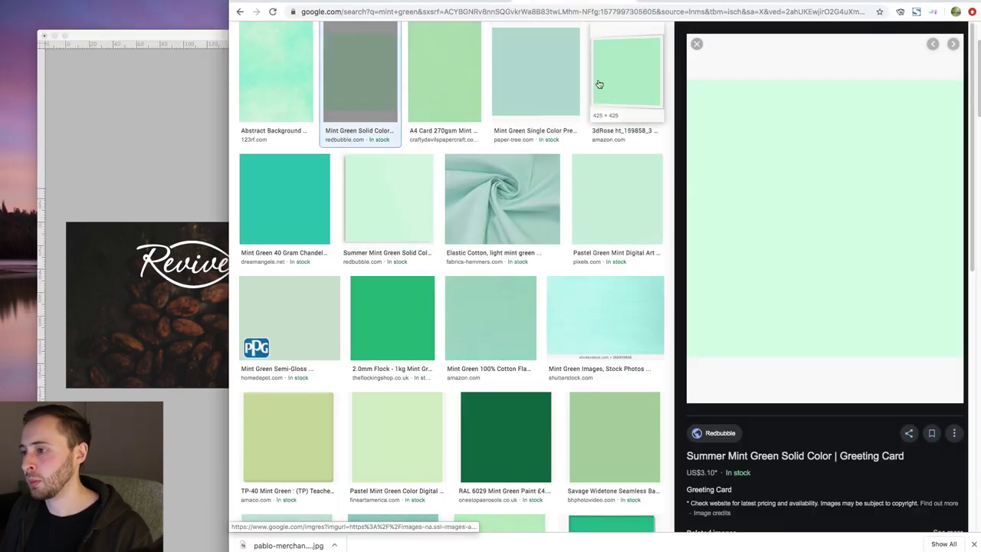
click(549, 83)
click(596, 73)
right_click(817, 111)
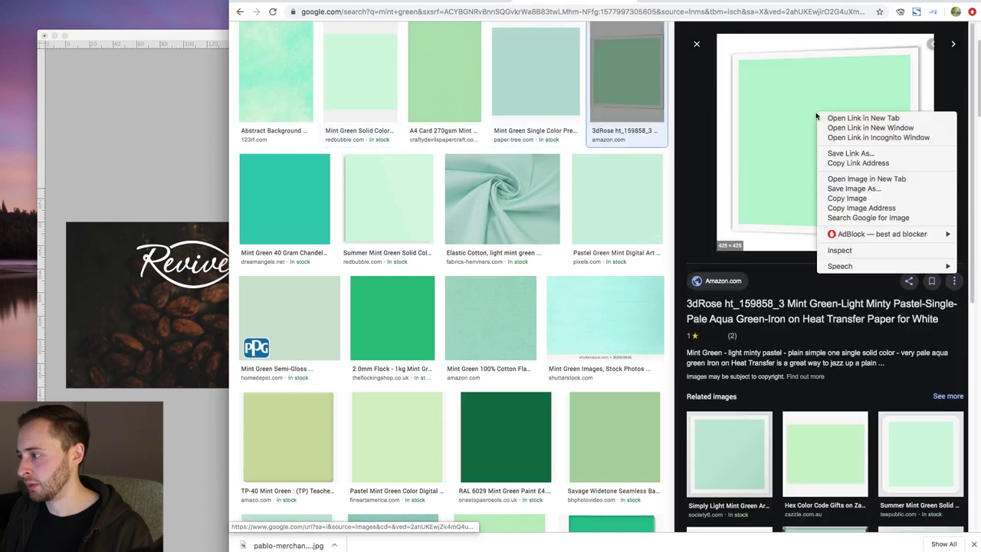
click(846, 198)
click(189, 104)
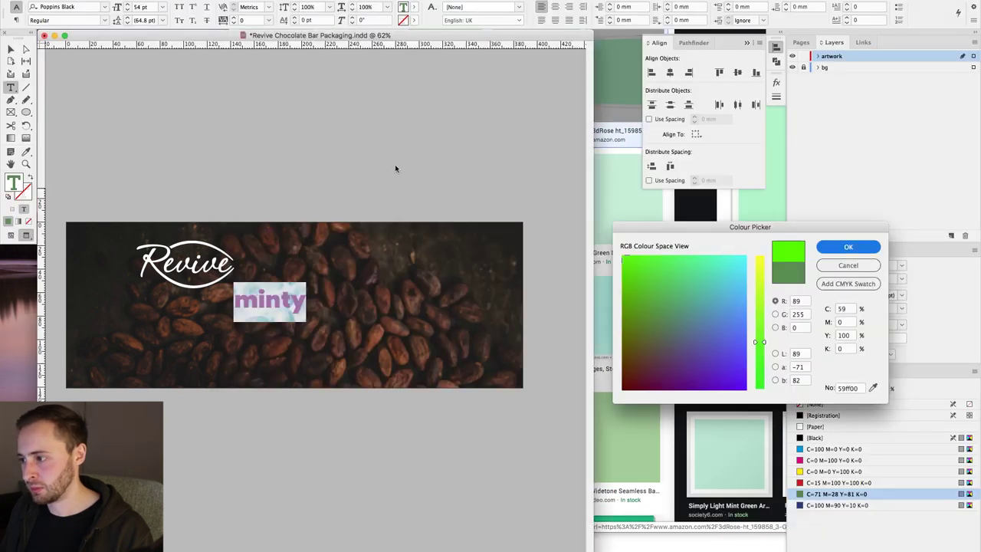
click(842, 268)
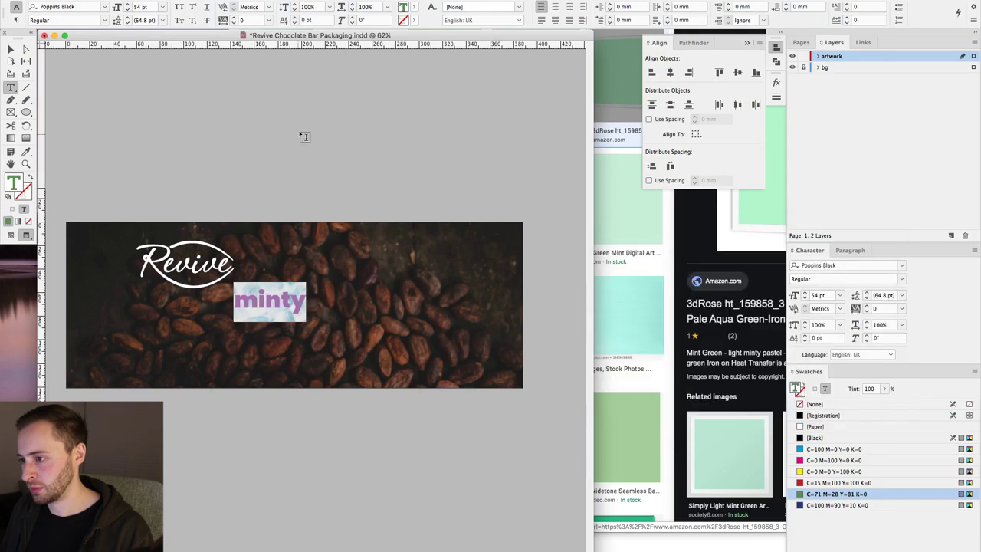
Step: Paste the mint-green reference image at the page's right edge and sample its colour with the Eyedropper
click(304, 135)
key(w)
click(11, 49)
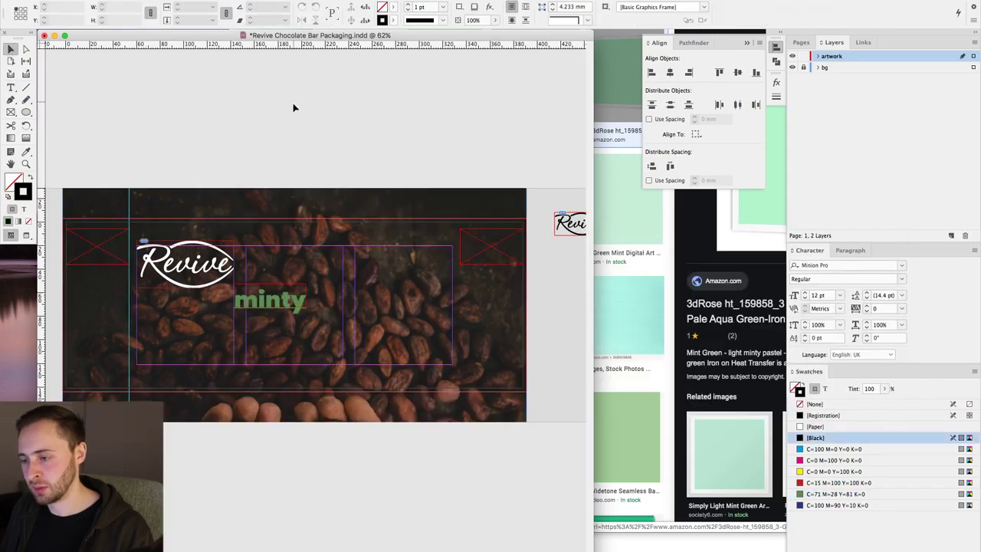
key(super+v)
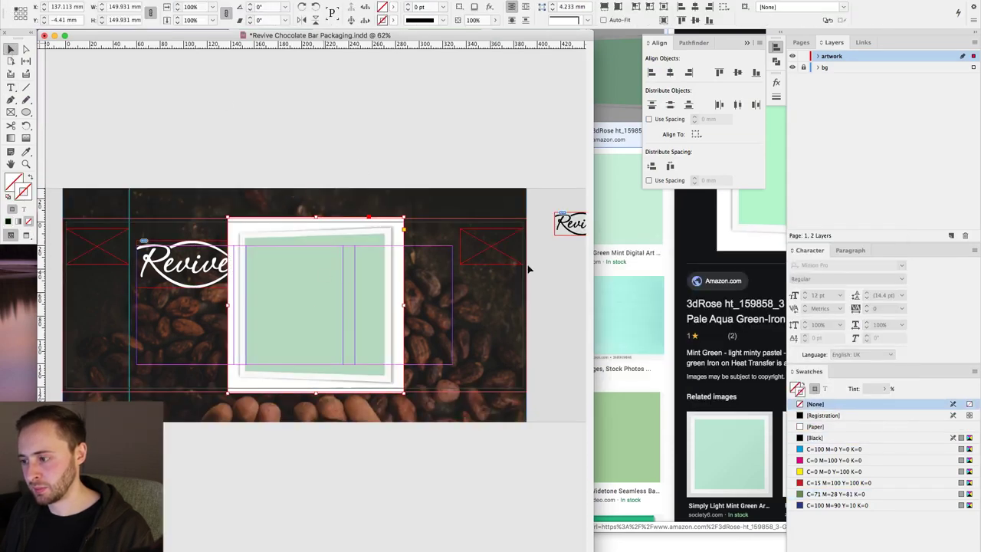
drag(324, 278, 528, 269)
key(i)
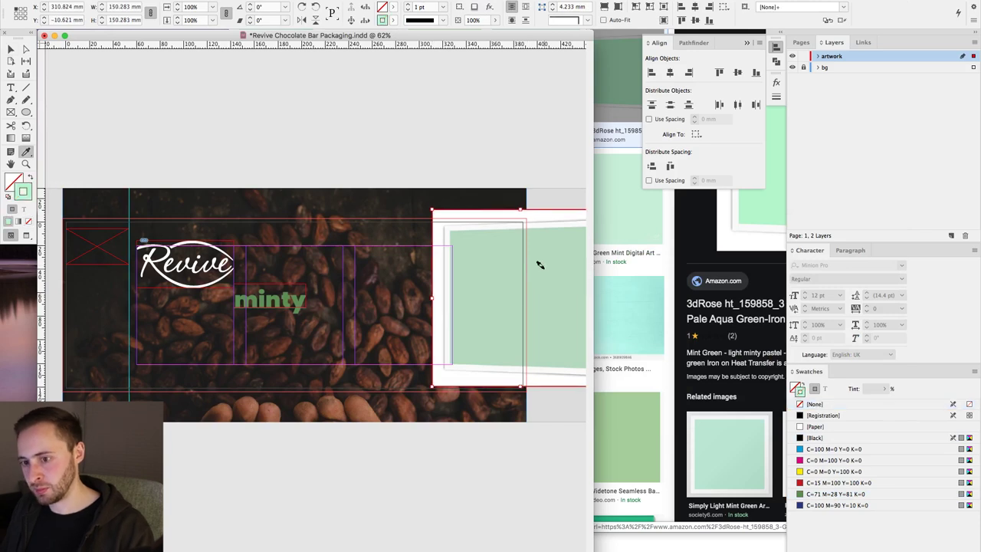
key(v)
key(BackSpace)
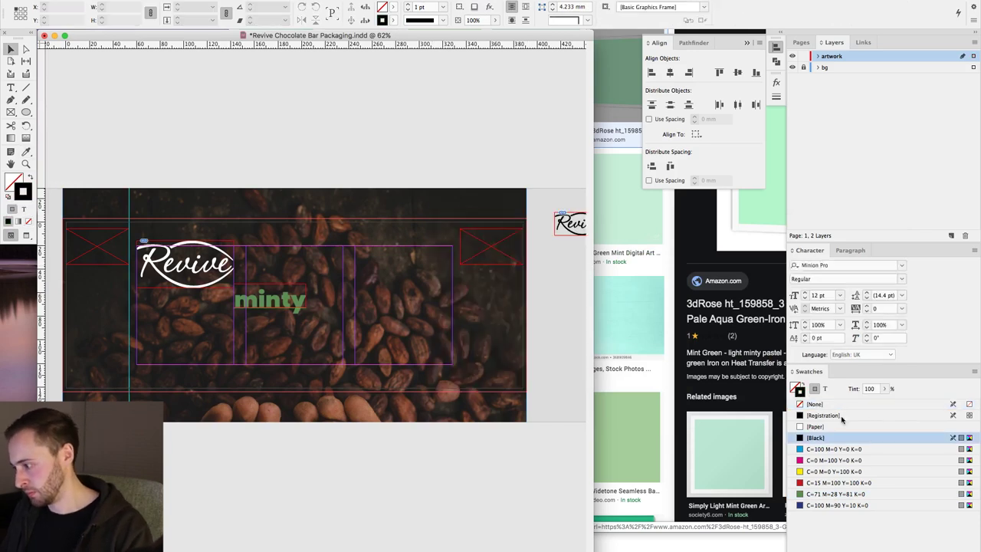
key(super+z)
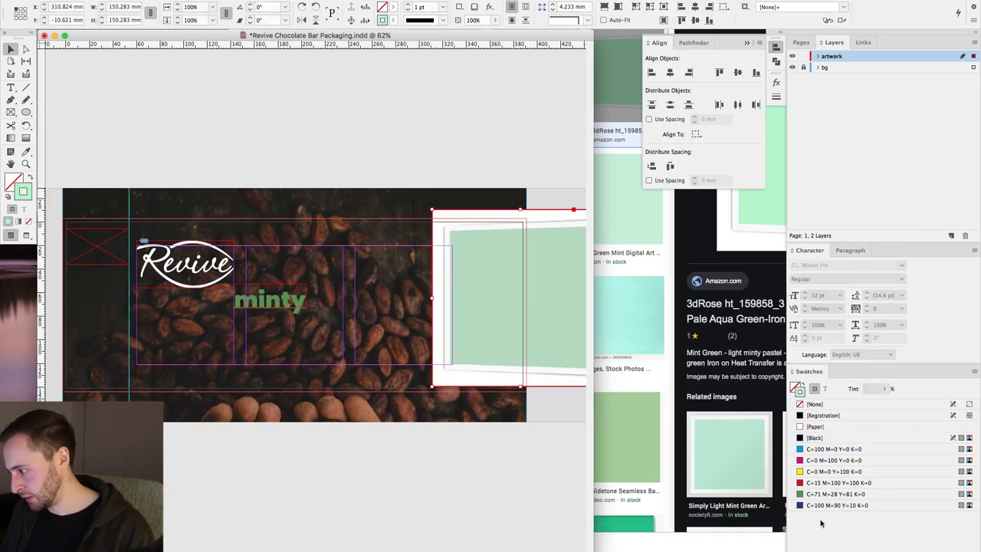
Step: Save the sampled R=177 G=246 B=202 colour as a swatch, delete the image, and apply it to minty
mouse_move(799, 393)
mouse_down()
mouse_move(800, 426)
mouse_move(818, 440)
mouse_up()
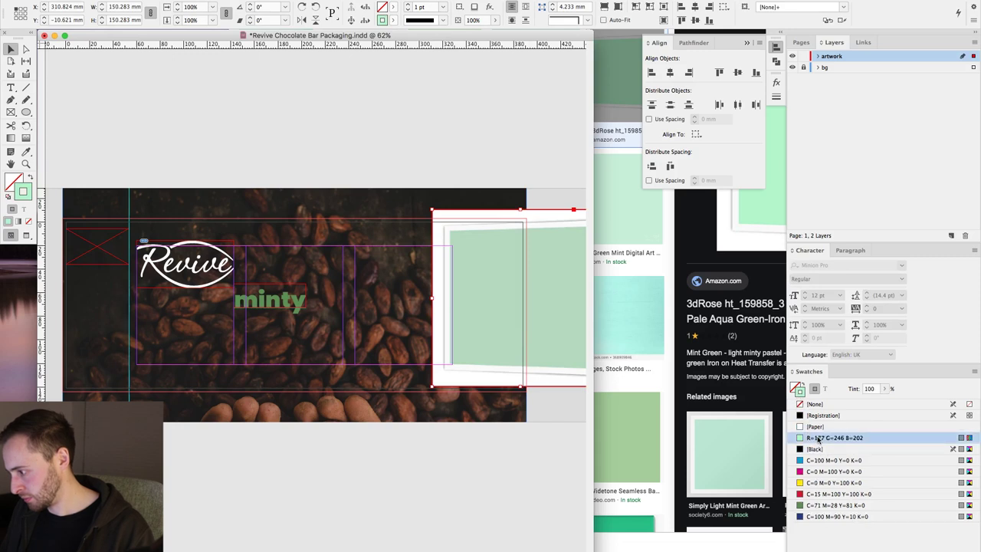
key(Delete)
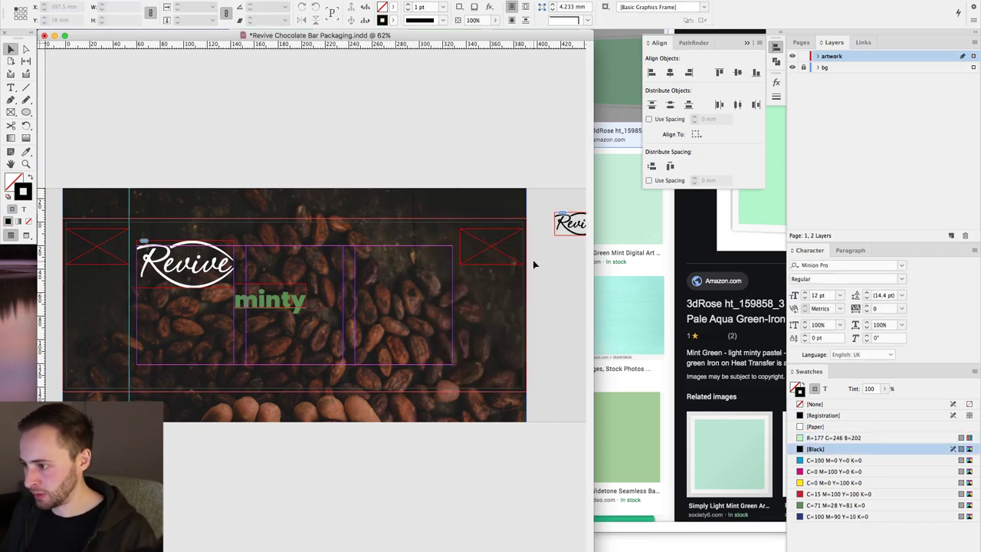
double_click(244, 297)
double_click(260, 299)
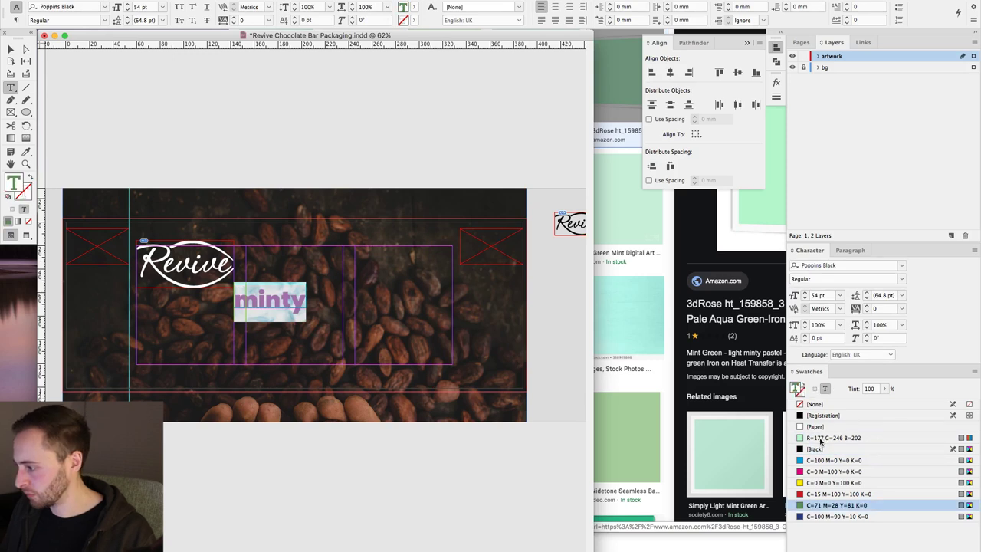
click(820, 437)
click(11, 48)
click(128, 81)
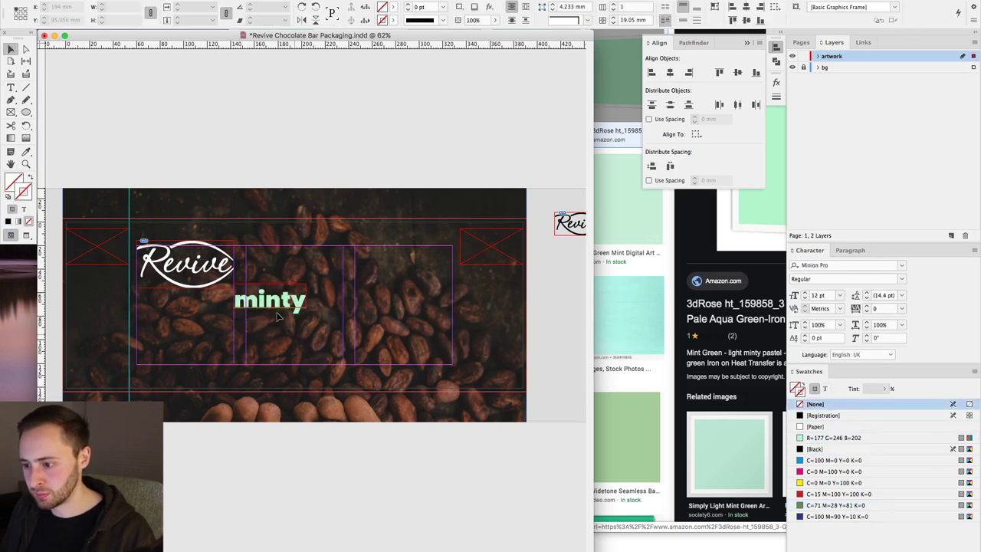
key(w)
drag(282, 304, 302, 321)
Step: Retype the duplicated minty frame as 'kick' and remove the stray gap between k and ick
double_click(296, 314)
double_click(296, 314)
text(kick)
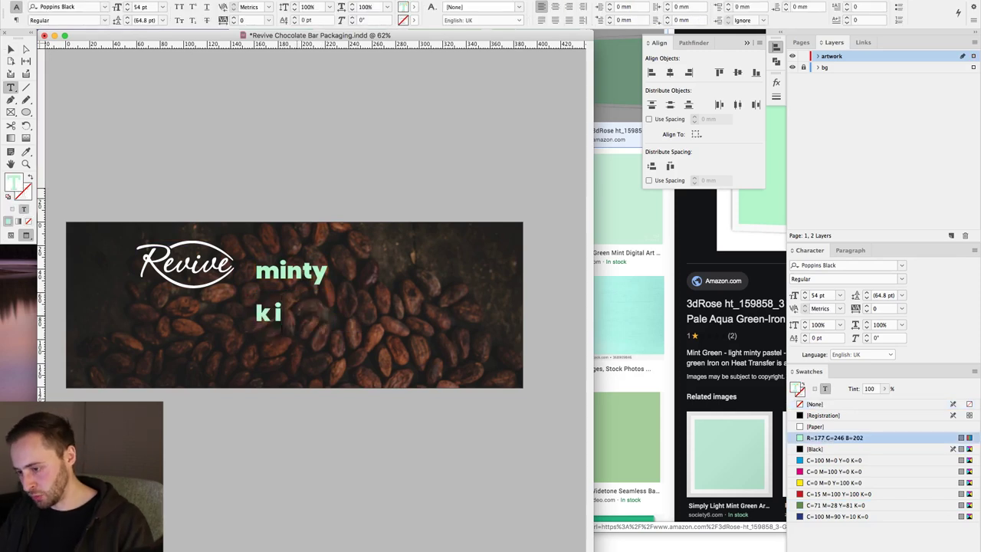
key(Escape)
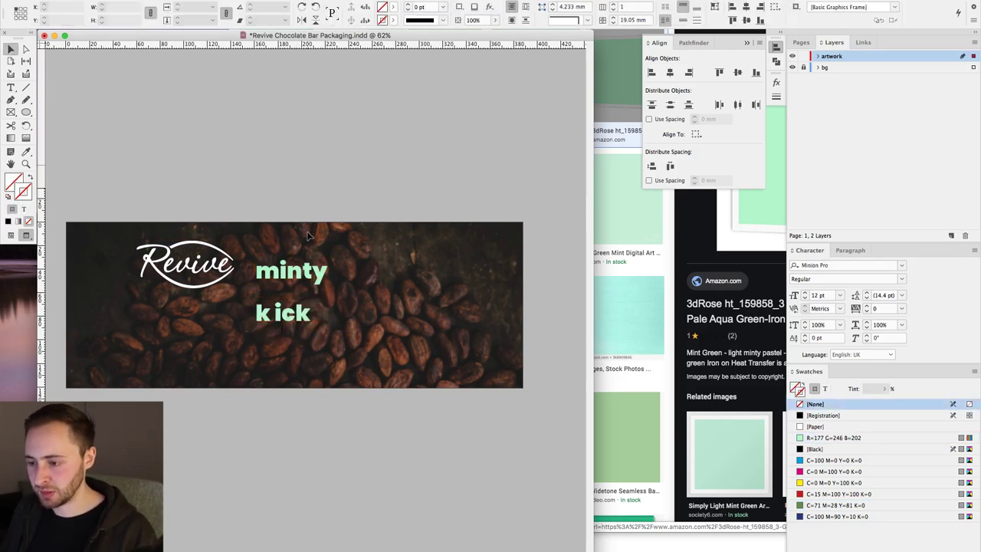
drag(220, 227, 434, 405)
scroll(266, 333, left, 4)
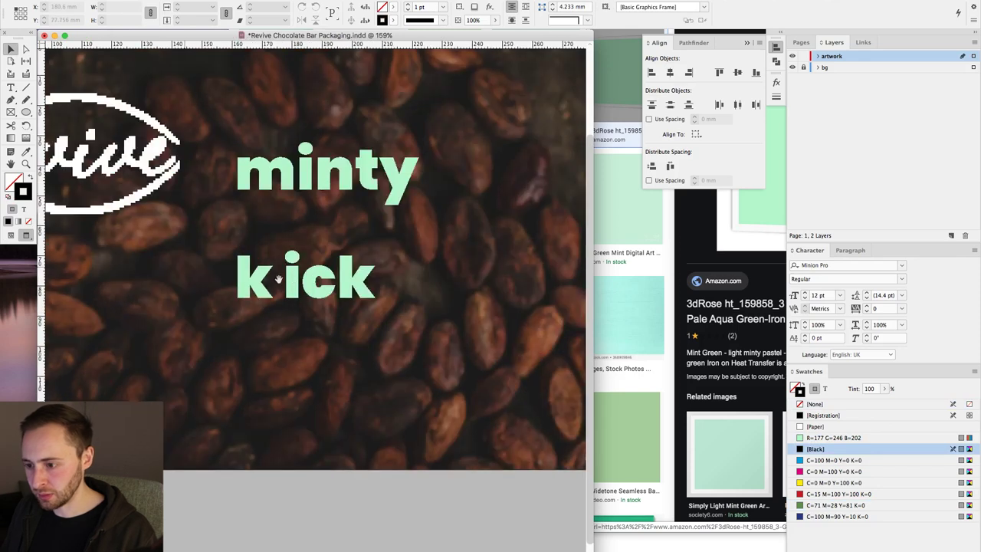
key(t)
click(294, 253)
key(super+a)
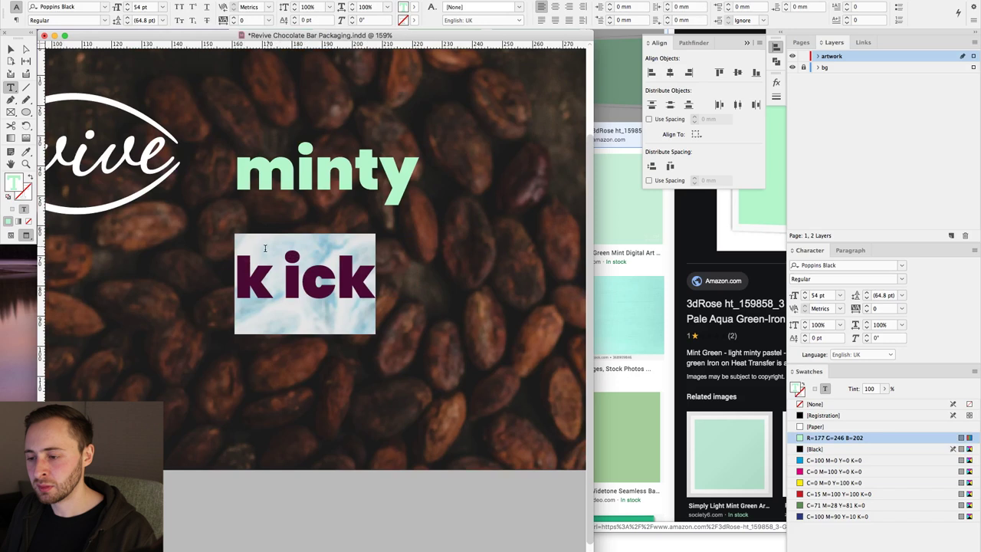
click(265, 248)
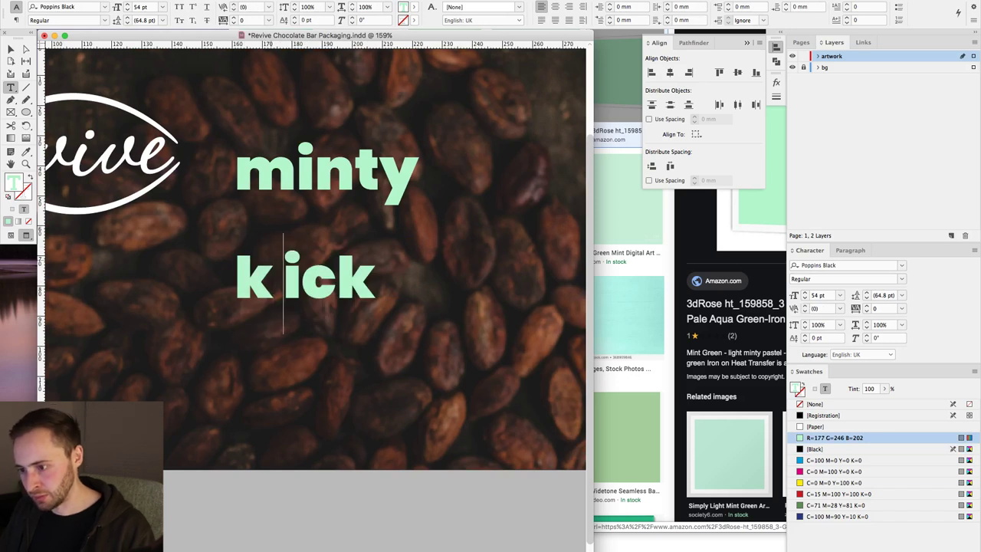
key(Delete)
Step: Scale the kick frame up so its text reaches about 234 pt
click(11, 49)
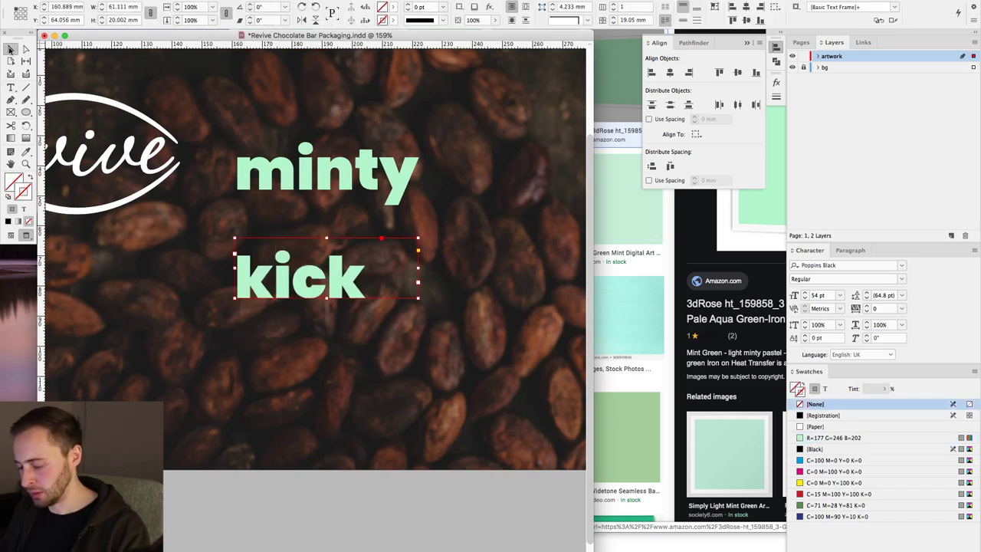
key(super+minus)
key(super+minus)
key(super+minus)
key(super+minus)
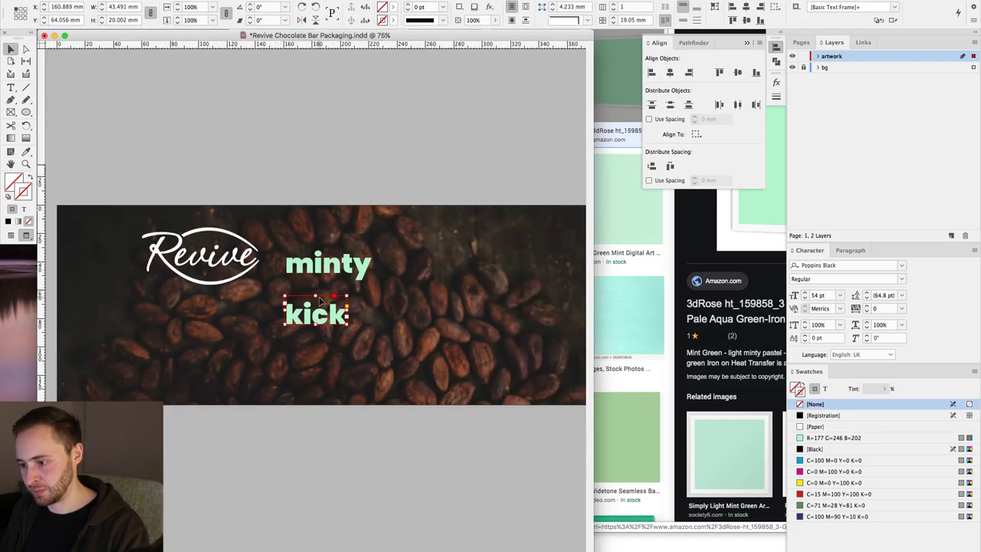
key(super+minus)
key(super+minus)
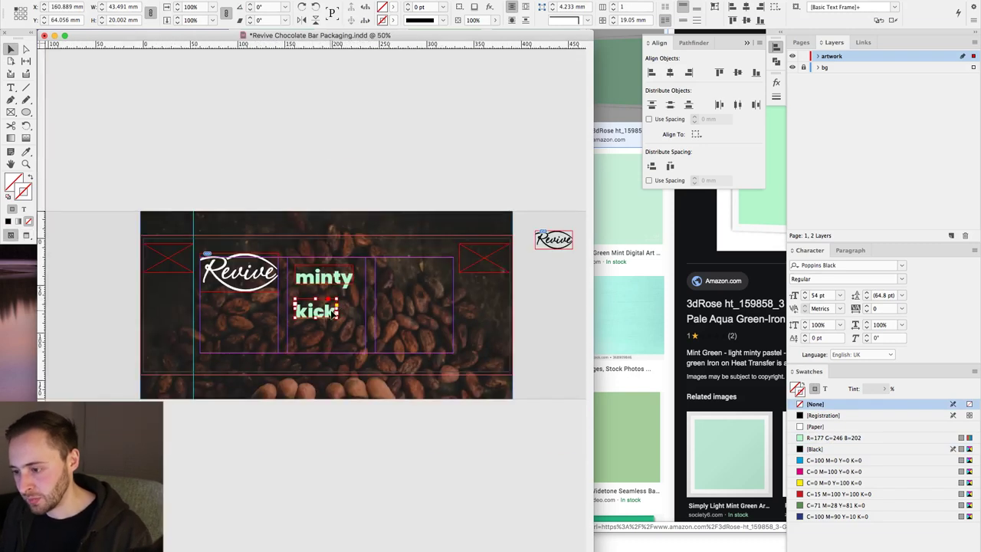
drag(339, 307, 455, 315)
drag(296, 310, 315, 322)
Step: Adjust kick's size, scaling it to about 273 pt and then slightly back down
key(w)
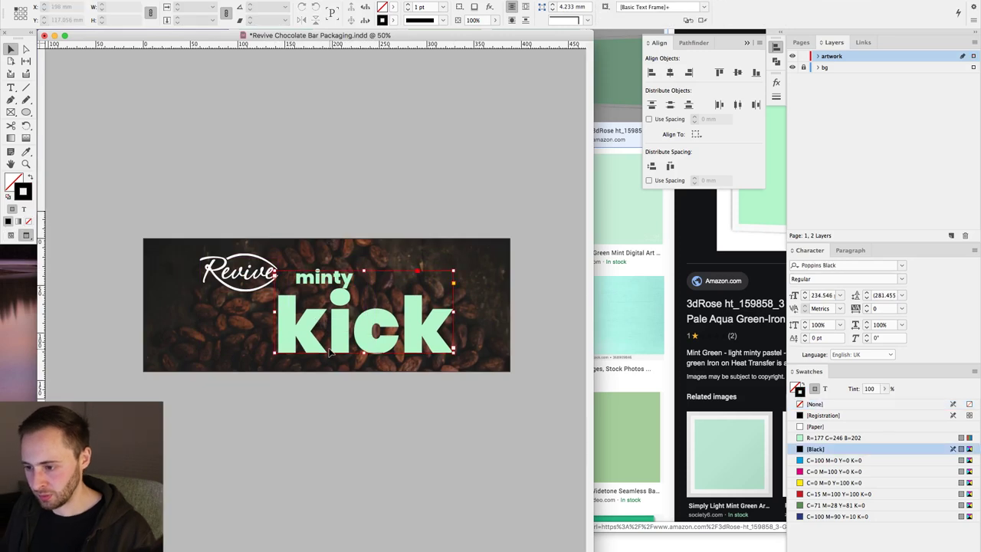
drag(274, 270, 242, 255)
drag(238, 255, 510, 455)
click(204, 249)
Step: Move minty right until it sits beside the dot of the i in kick, above the ck
click(285, 263)
drag(291, 262, 373, 281)
drag(453, 296, 352, 251)
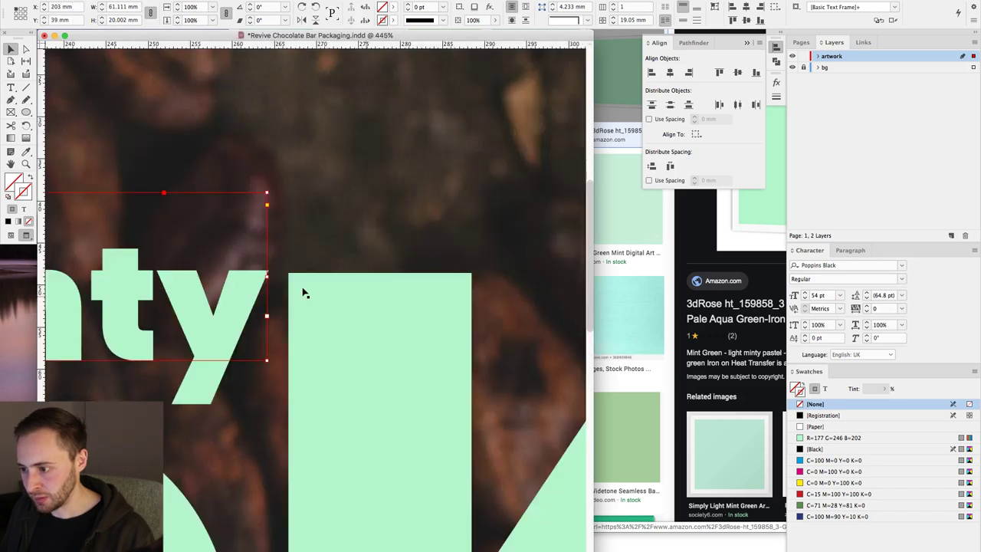
drag(263, 312, 264, 312)
key(super+minus)
key(super+minus)
key(super+minus)
key(Left)
key(Left)
key(Left)
key(Left)
key(Left)
key(Left)
key(Left)
key(Left)
key(Left)
key(Left)
key(Left)
key(Left)
key(Left)
key(Left)
key(Left)
key(Left)
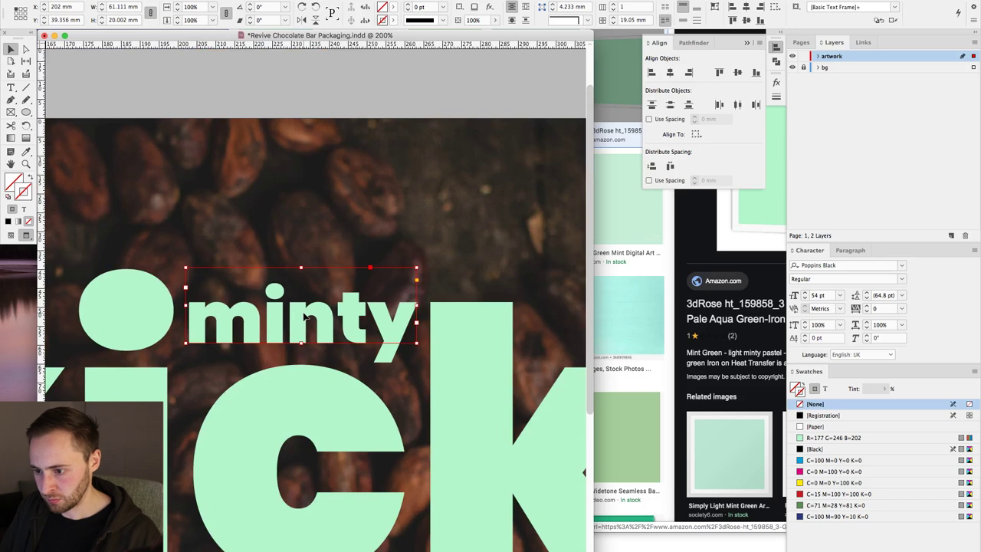
key(Right)
key(Right)
key(super+minus)
key(super+minus)
key(super+minus)
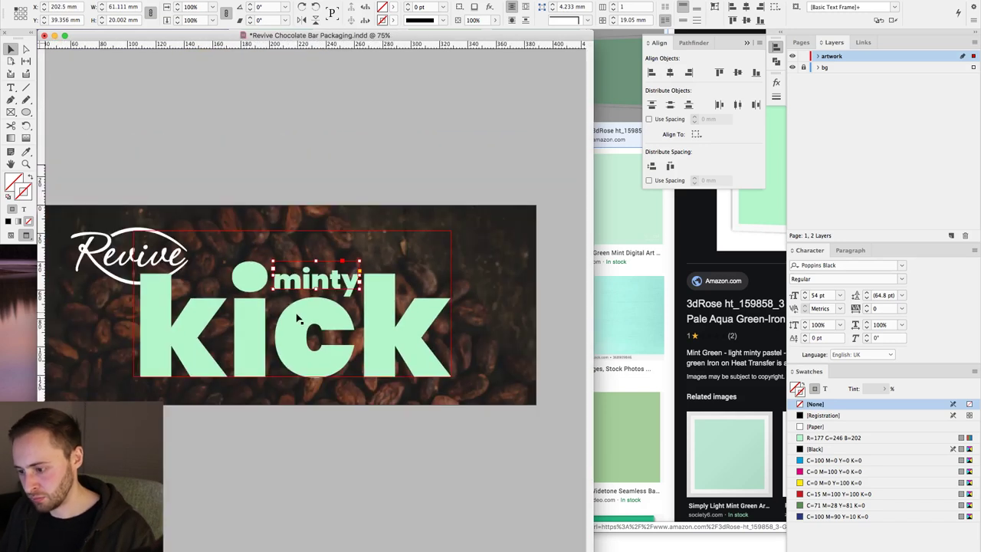
Step: Zoom in on the Revive logo and lettering to review the artwork
key(super+minus)
click(346, 423)
drag(134, 193, 383, 419)
key(p)
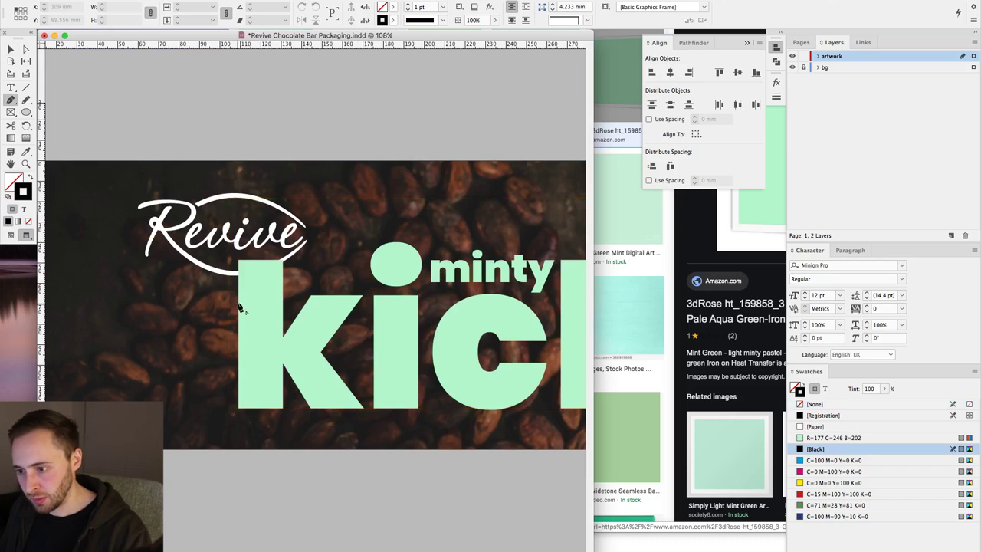
Step: Draw a small curved closed path with the Pen tool below the Revive swoosh
click(217, 257)
click(217, 283)
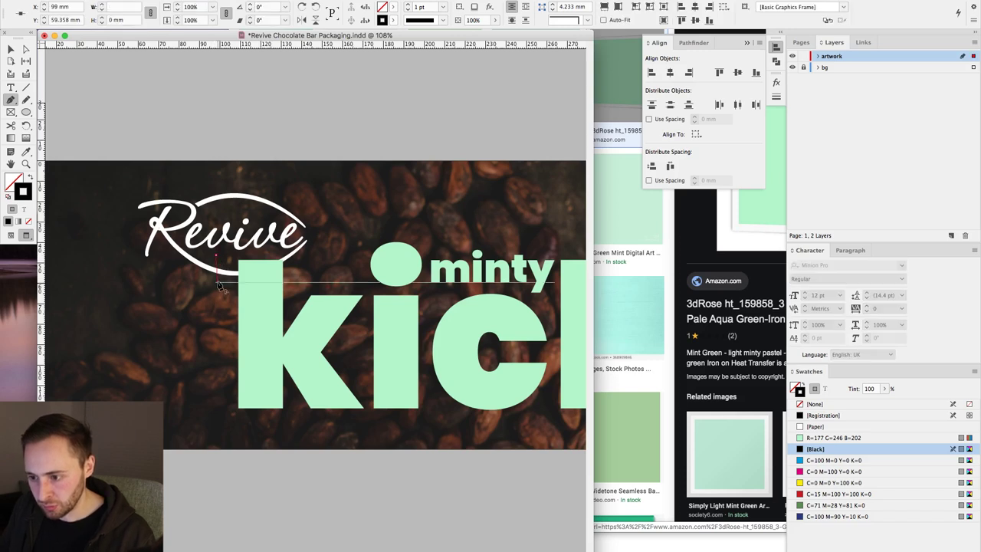
drag(274, 282, 335, 223)
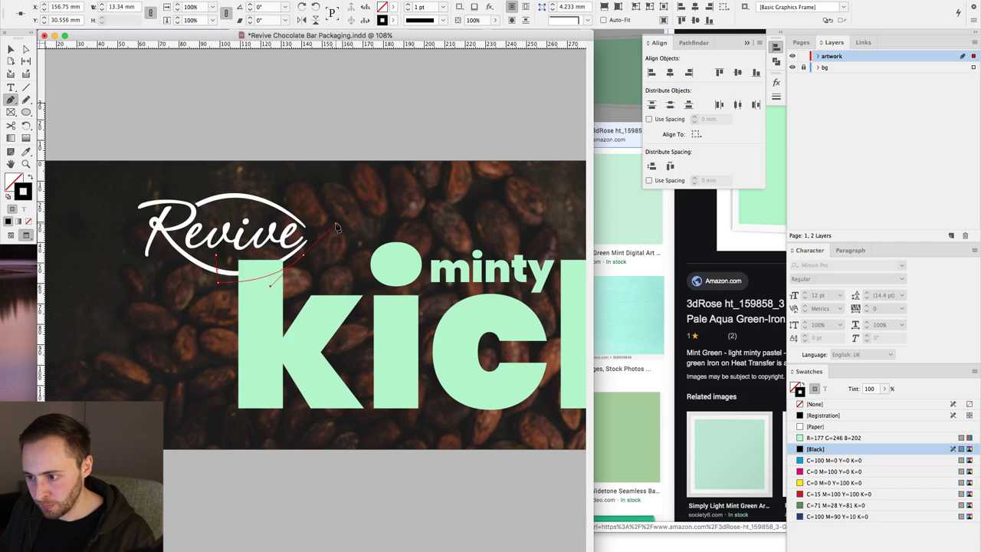
click(223, 257)
key(a)
click(325, 182)
key(w)
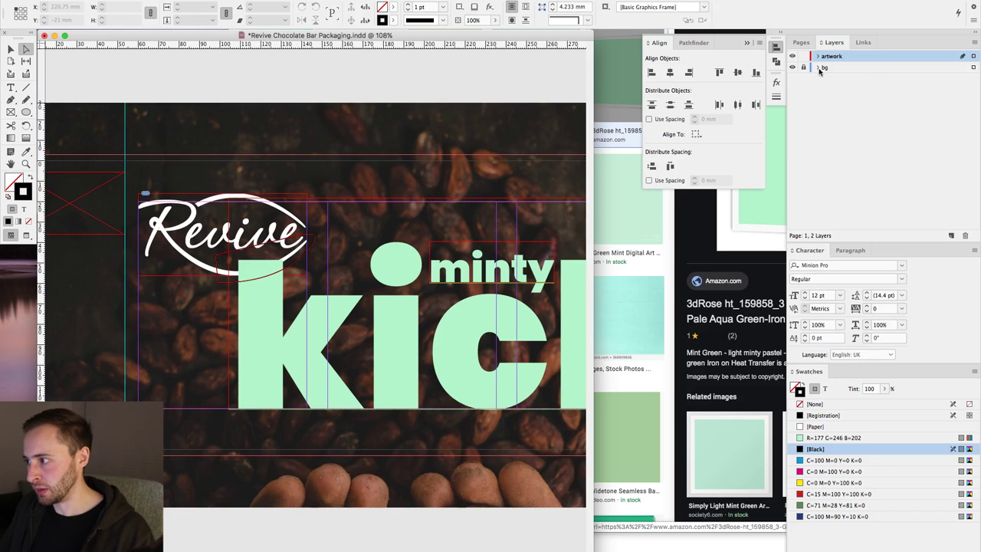
Step: Select the background photo on the bg layer, then lock the bg layer
click(409, 164)
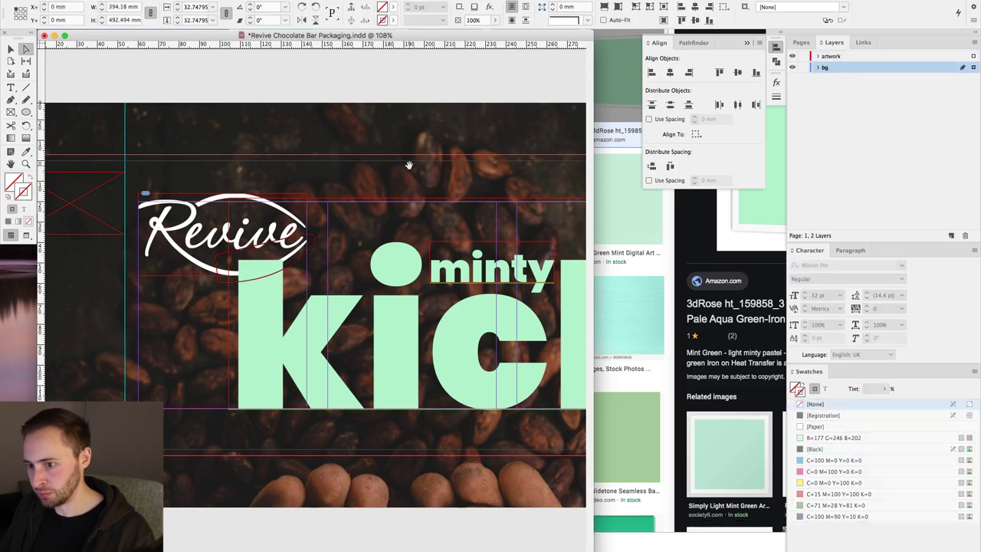
scroll(368, 127, left, 5)
scroll(368, 127, left, 5)
click(25, 50)
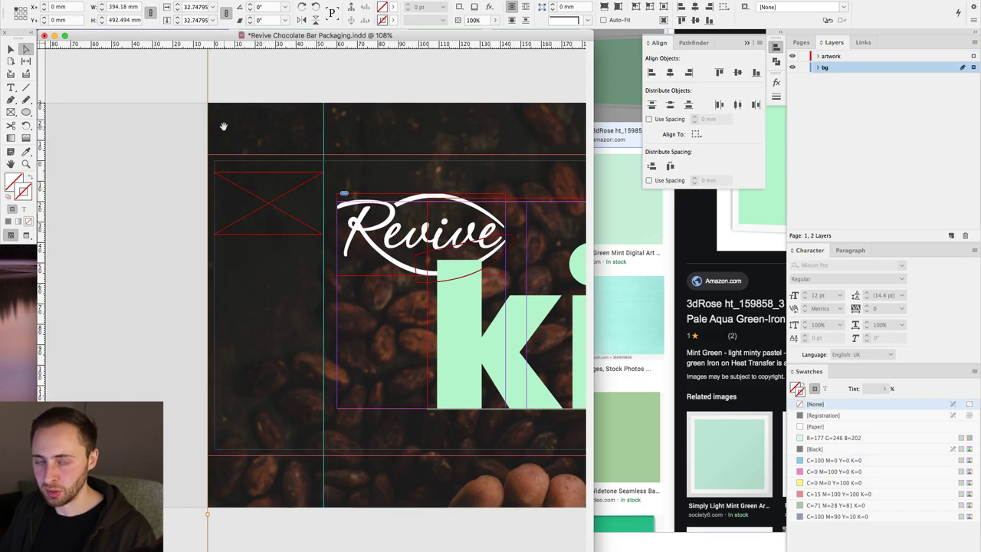
click(11, 49)
click(237, 115)
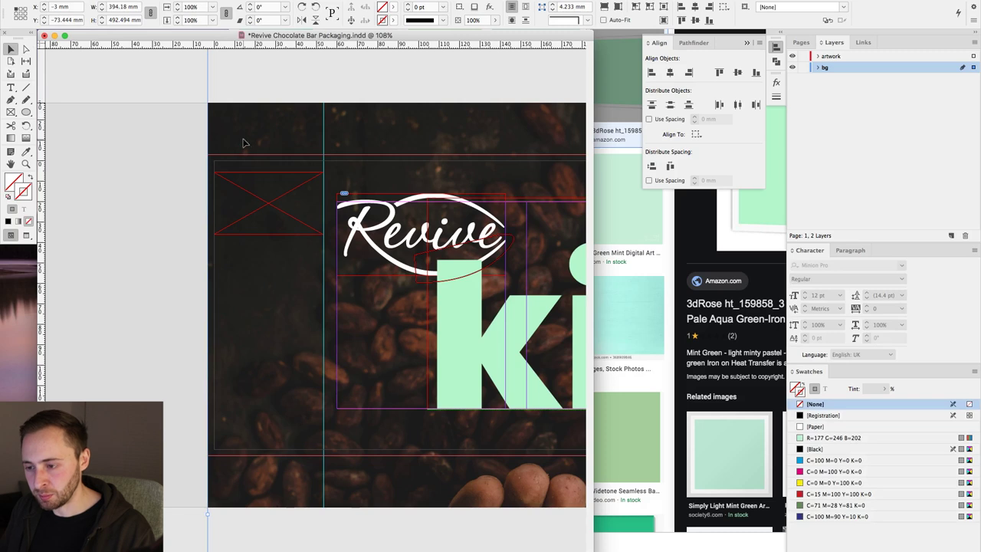
click(25, 49)
click(231, 117)
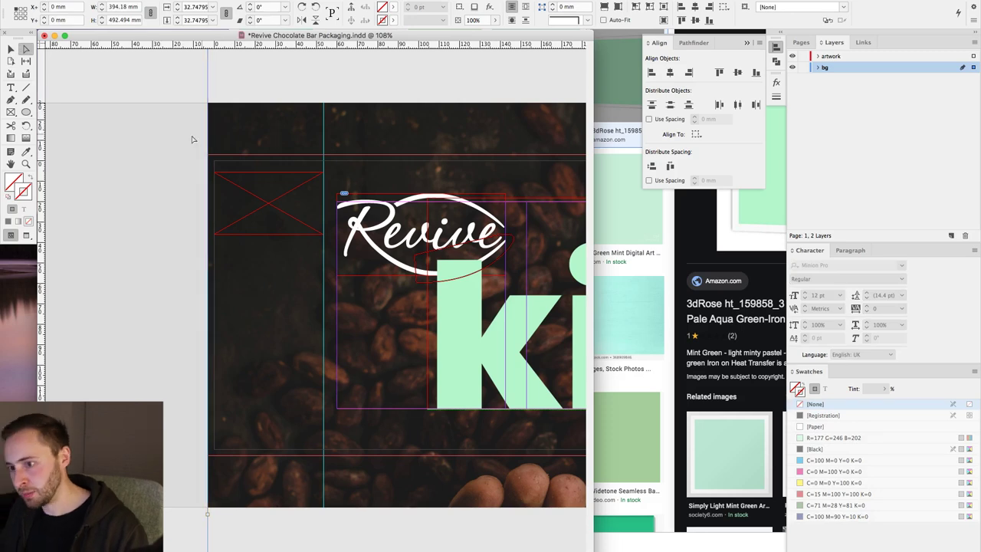
click(801, 68)
click(181, 151)
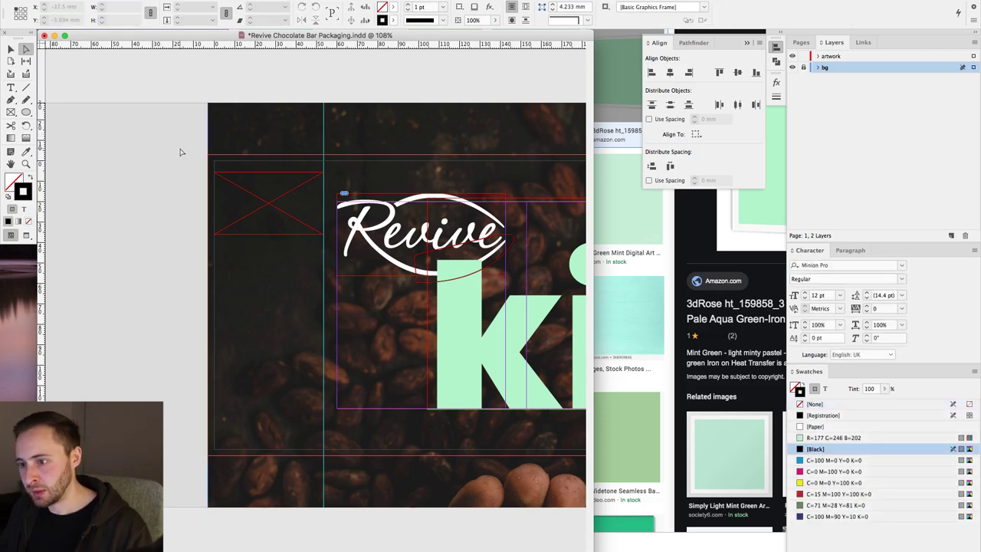
key(v)
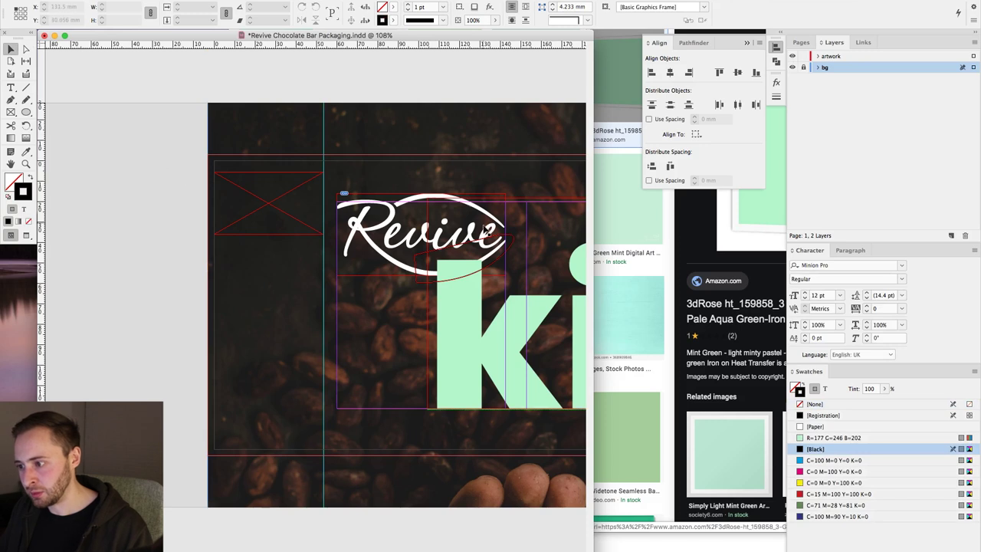
Step: Set the fill of the small 48.5 × 23.6 mm frame below the Revive logo to None
click(511, 240)
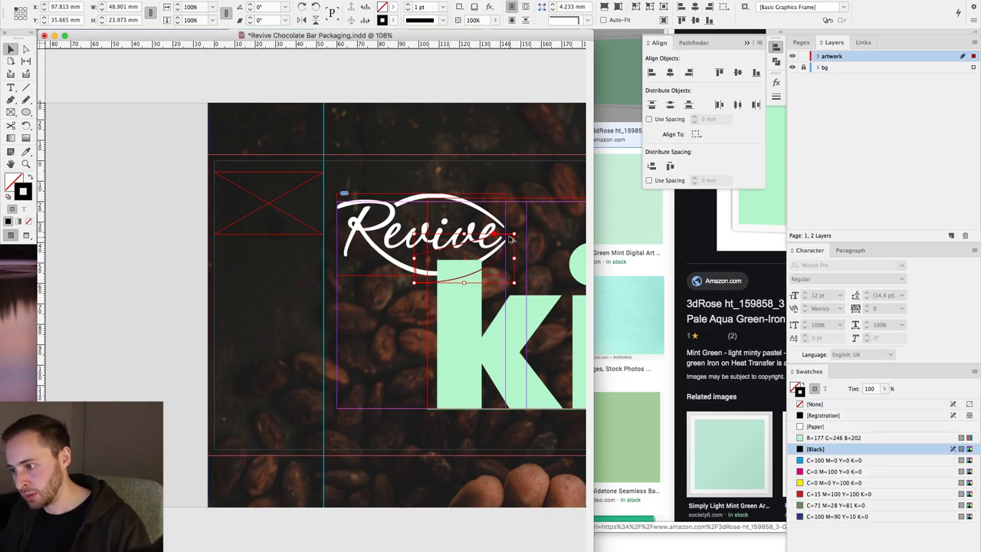
scroll(475, 238, right, 5)
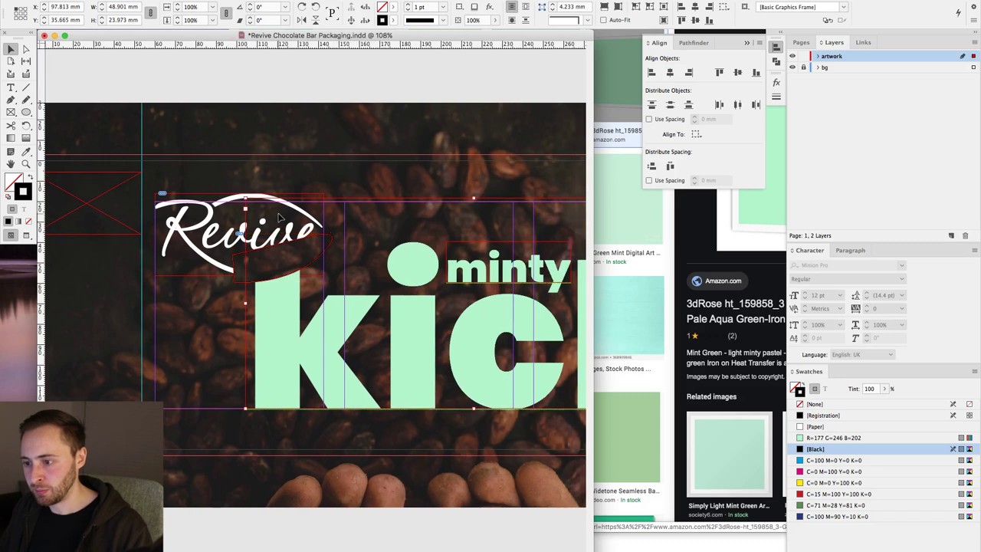
click(207, 208)
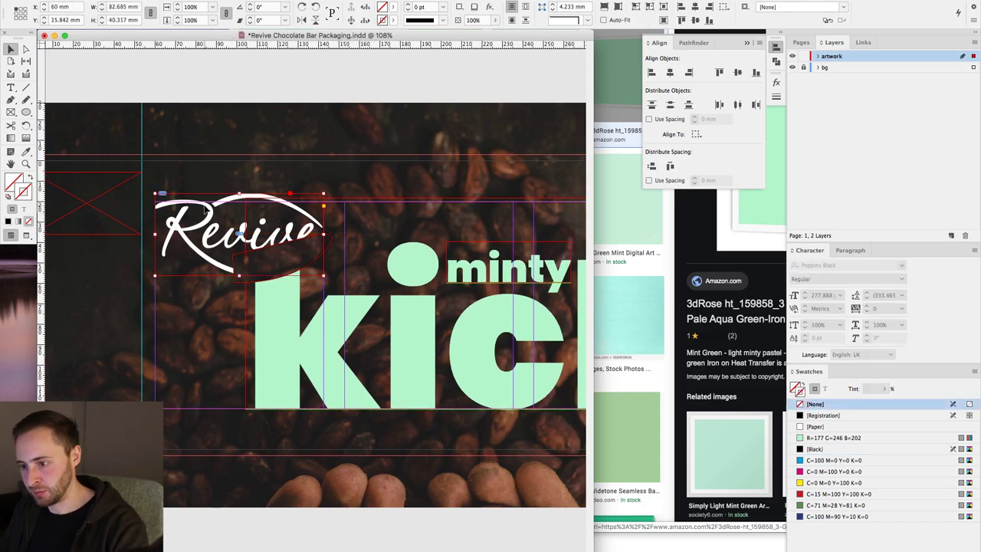
key(super+minus)
key(super+minus)
key(super+minus)
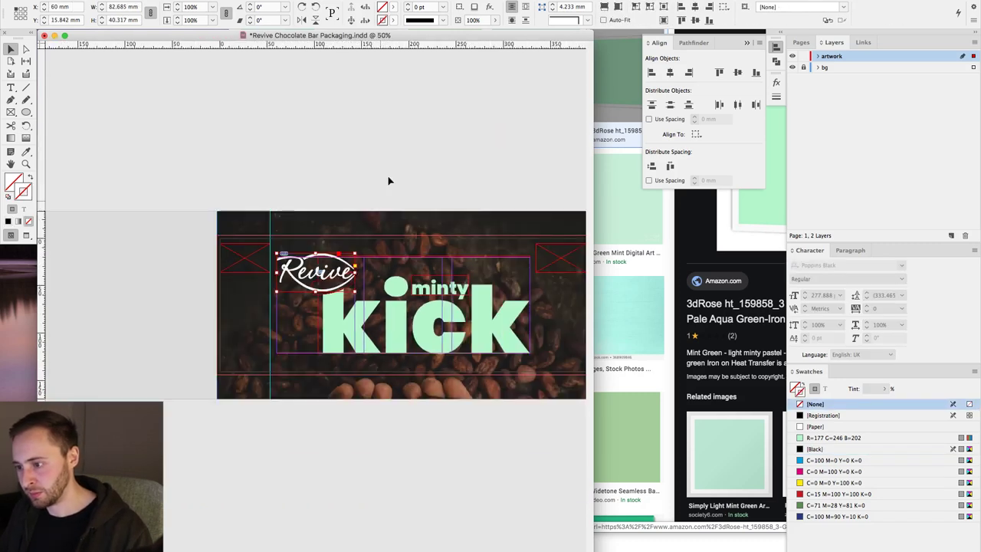
click(392, 172)
drag(396, 164, 266, 167)
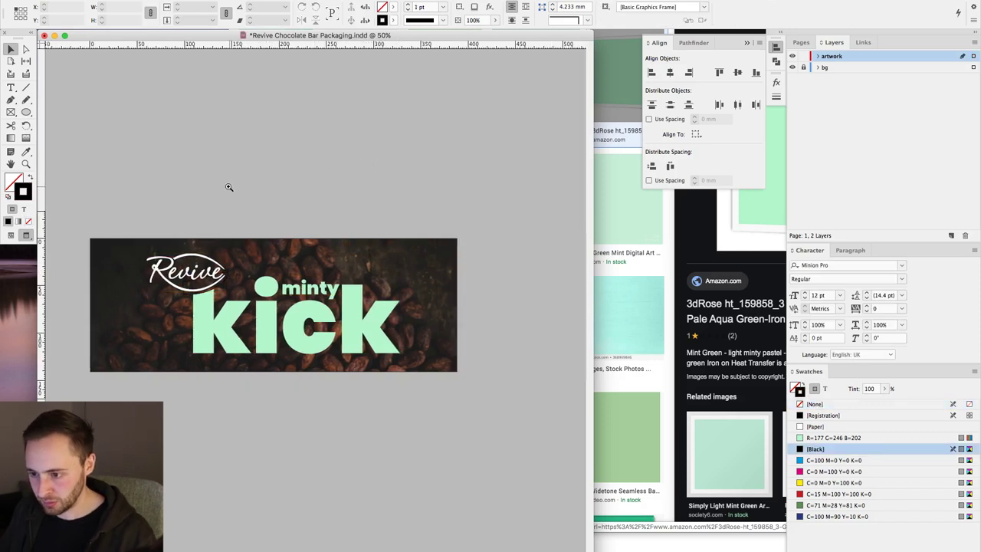
drag(88, 197, 559, 457)
scroll(551, 433, left, 3)
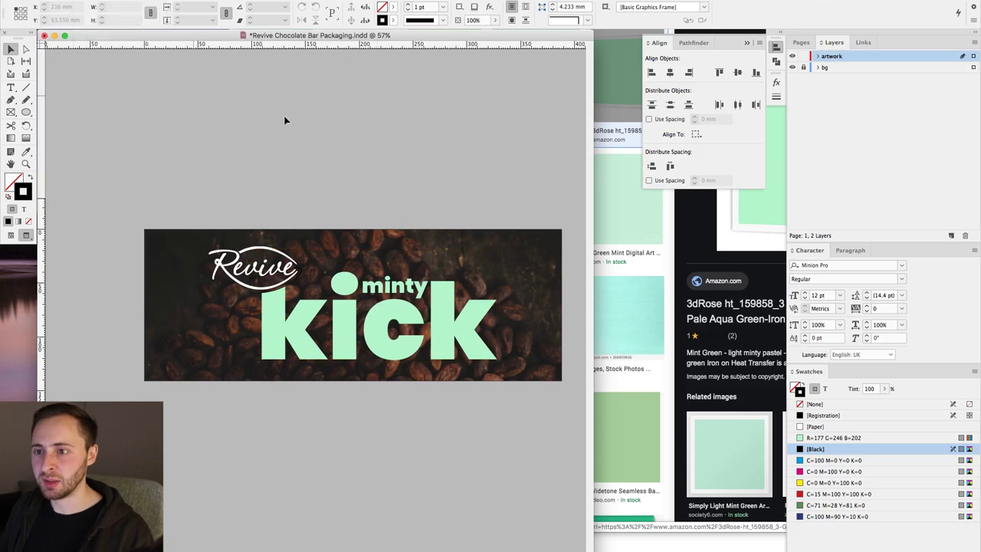
drag(117, 188, 537, 451)
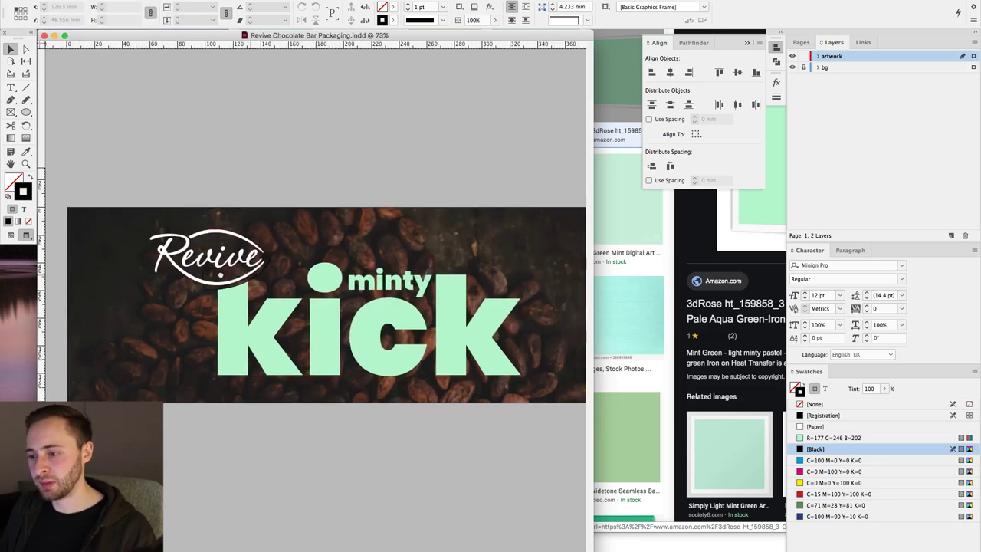
click(195, 290)
click(28, 221)
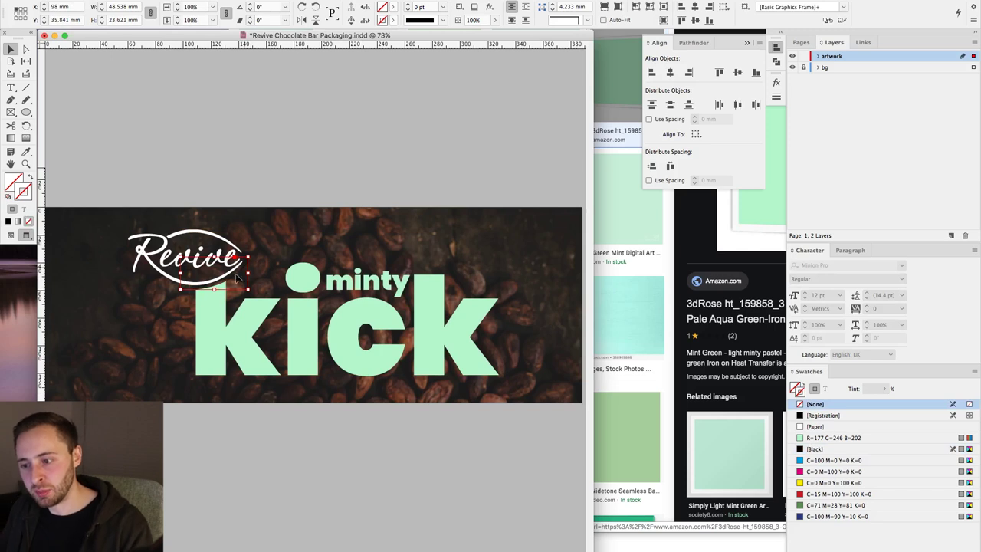
Step: Save the Revive chocolate bar packaging document
click(324, 137)
key(super+minus)
key(super+minus)
drag(195, 216, 491, 411)
click(92, 0)
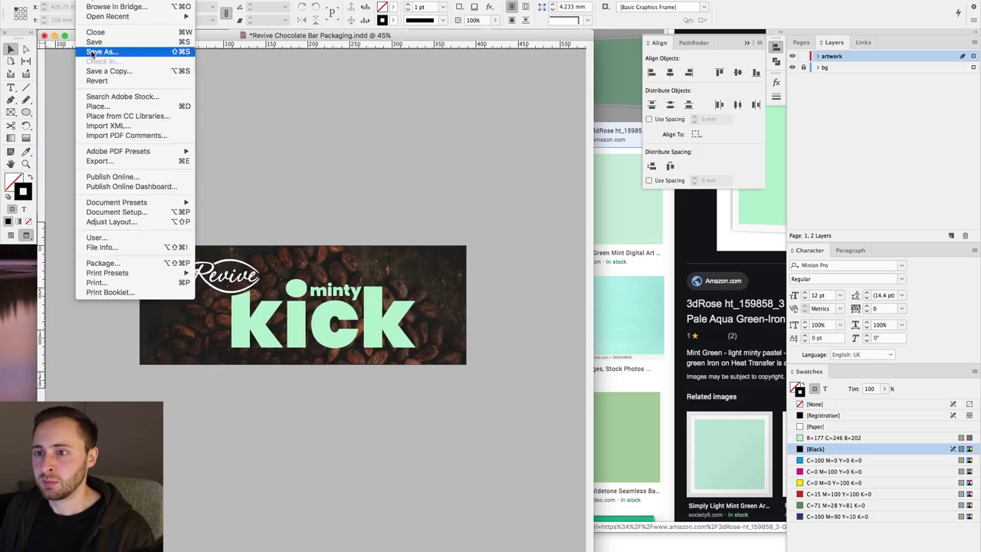
click(93, 41)
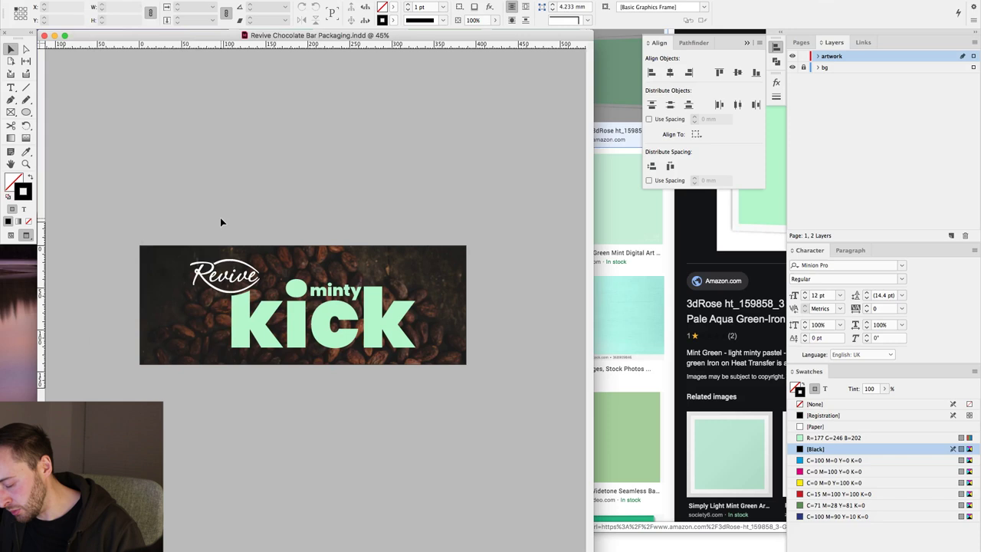
drag(123, 235, 549, 397)
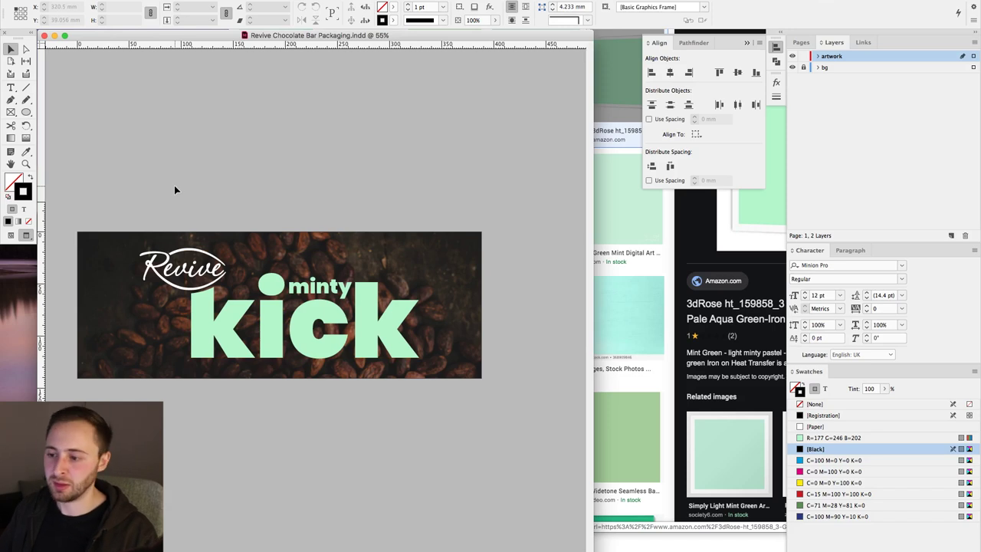
Step: Export the design as a Maximum quality, 72 ppi RGB JPEG into a new mockups folder
key(super+e)
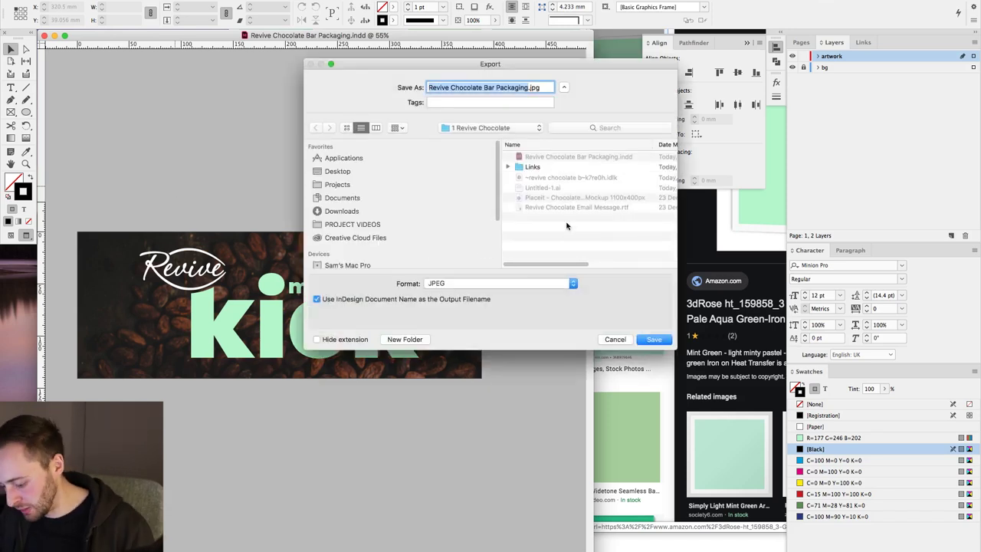
key(super+shift+n)
text(mock)
key(Return)
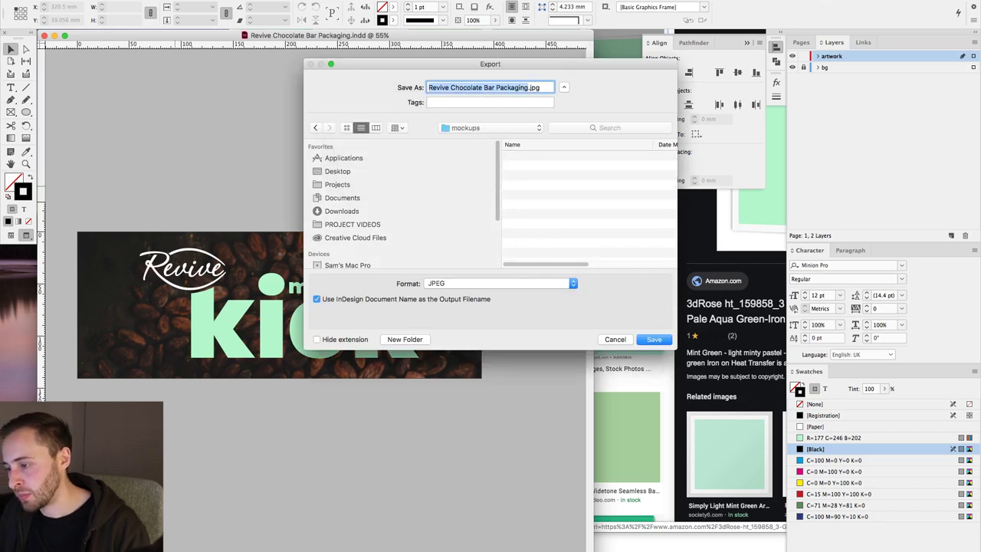
click(511, 283)
click(494, 290)
click(655, 339)
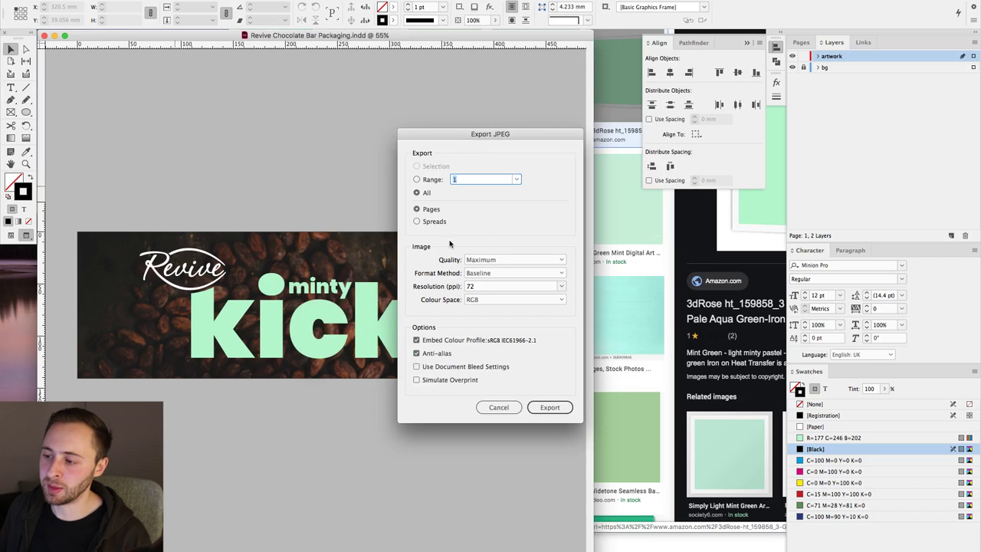
click(476, 289)
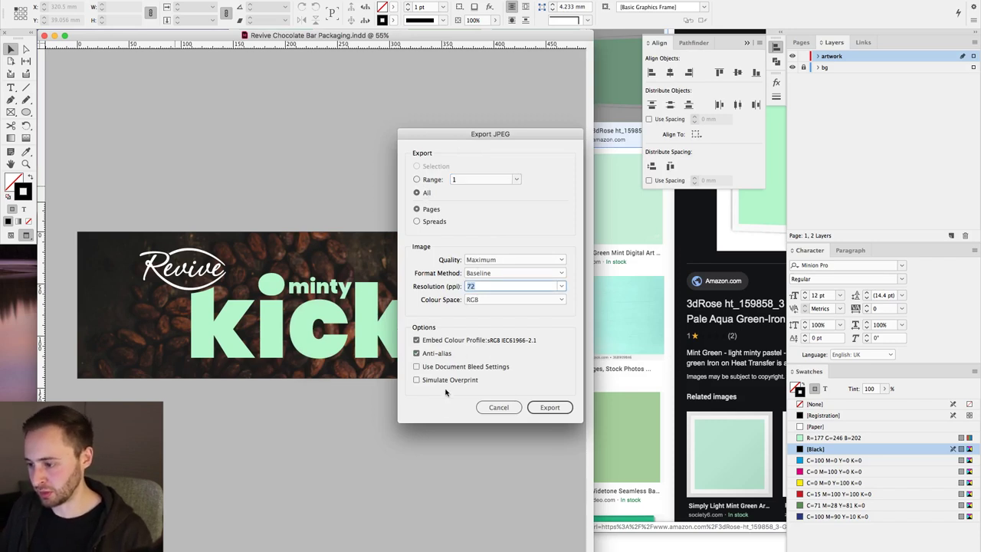
click(550, 407)
Step: Upload Revive Chocolate Bar Packaging.jpg from the mockups folder to the Placeit chocolate bar mockup and crop it
click(668, 347)
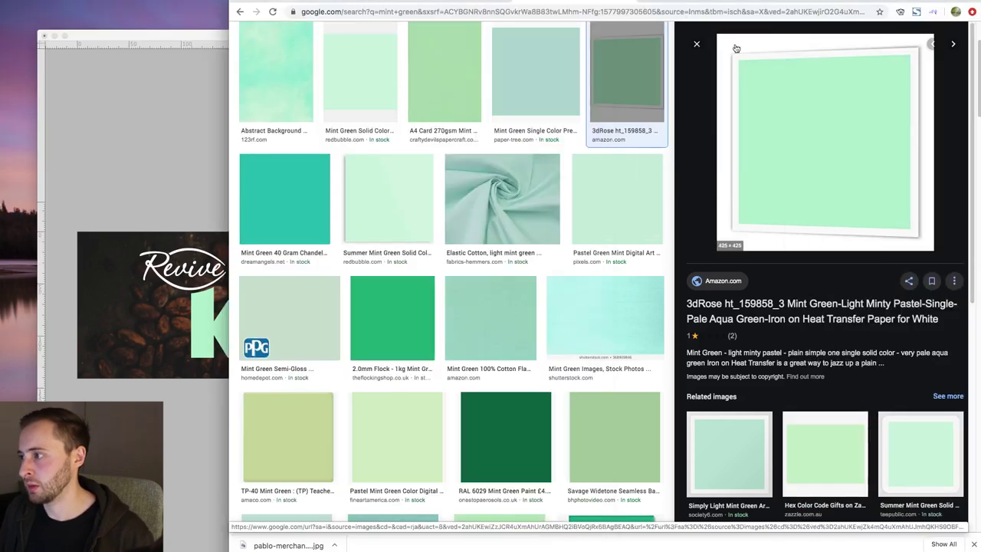
click(398, 2)
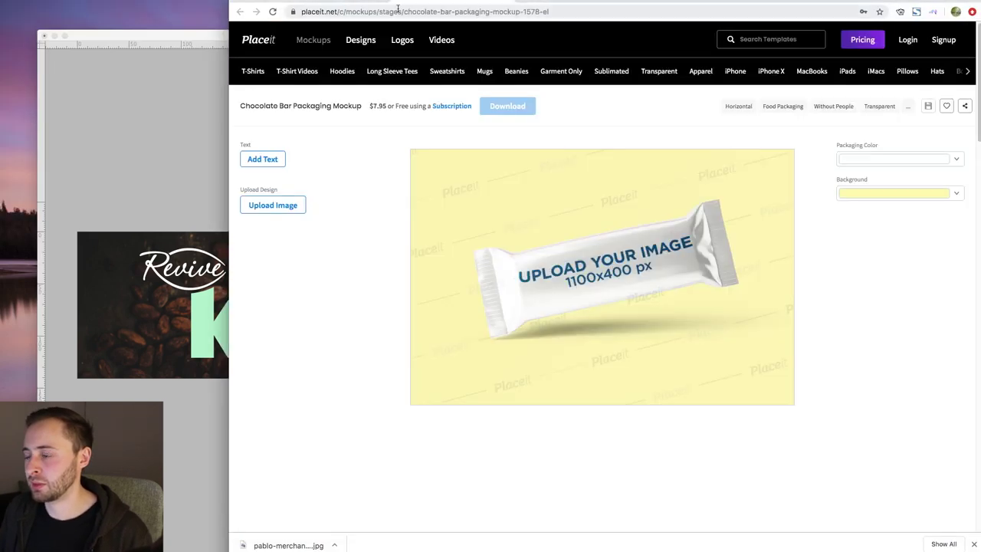
click(277, 209)
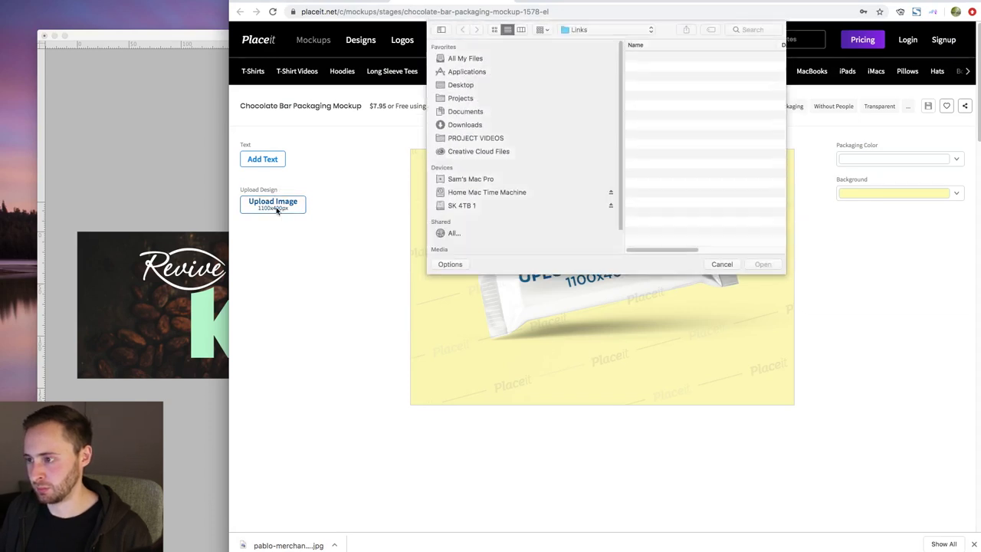
click(610, 30)
click(600, 34)
double_click(653, 56)
double_click(655, 60)
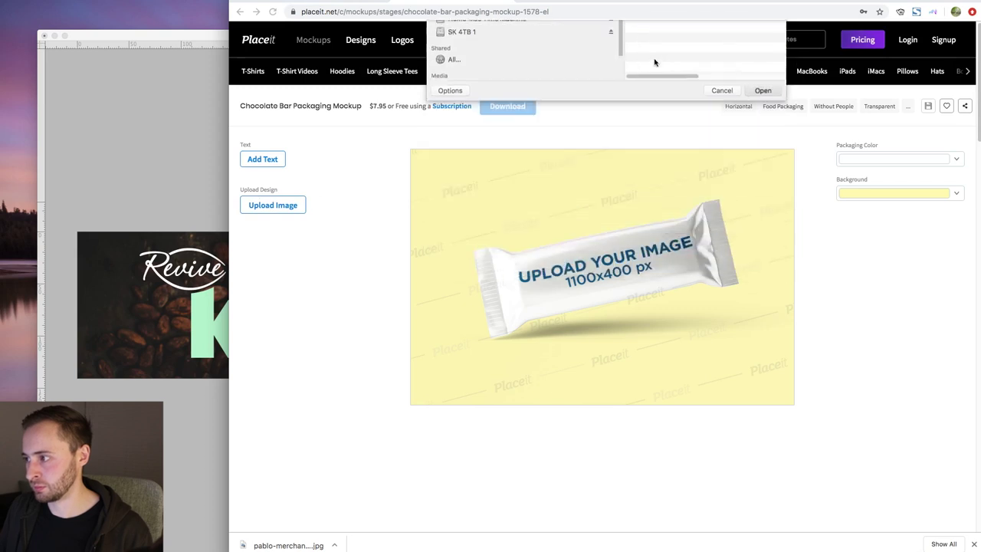
drag(651, 3, 611, 3)
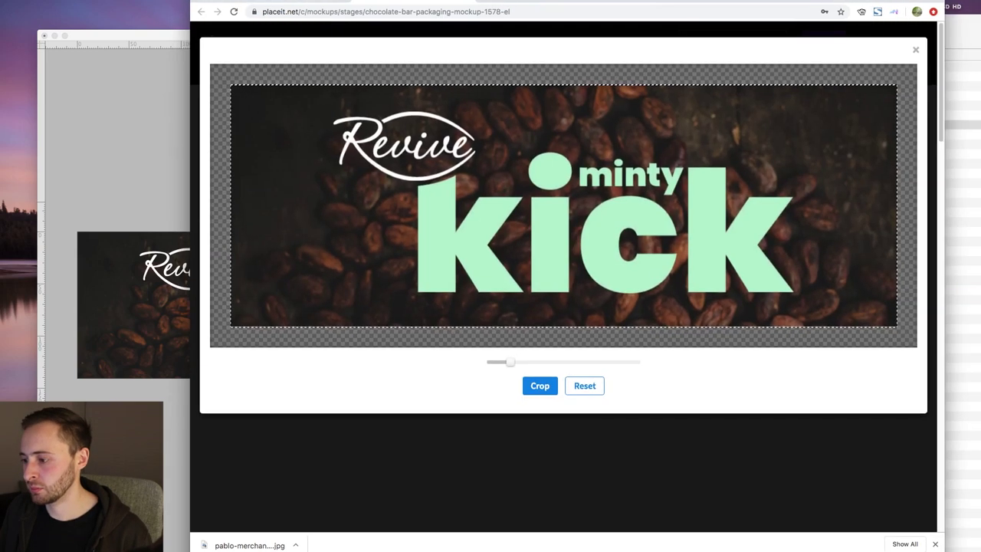
click(544, 385)
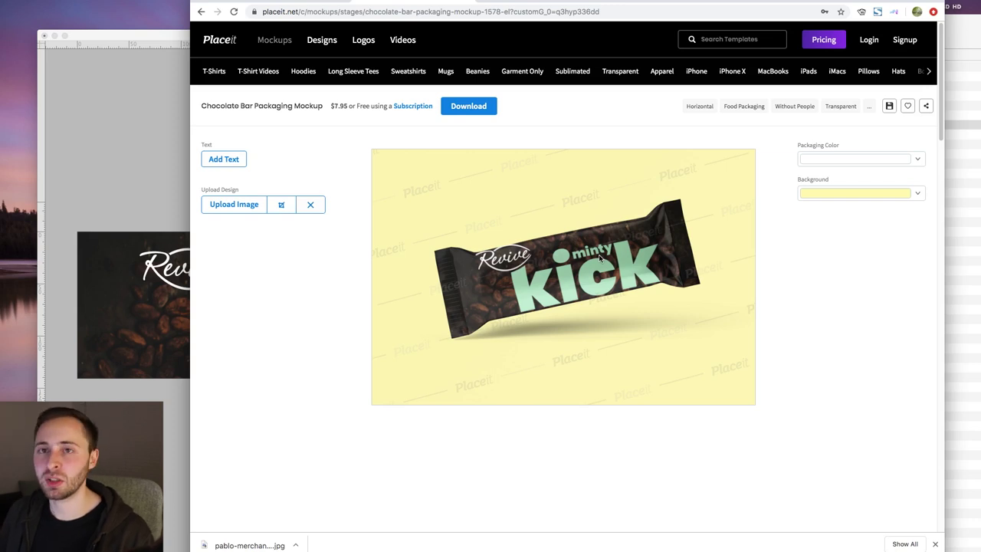
click(112, 163)
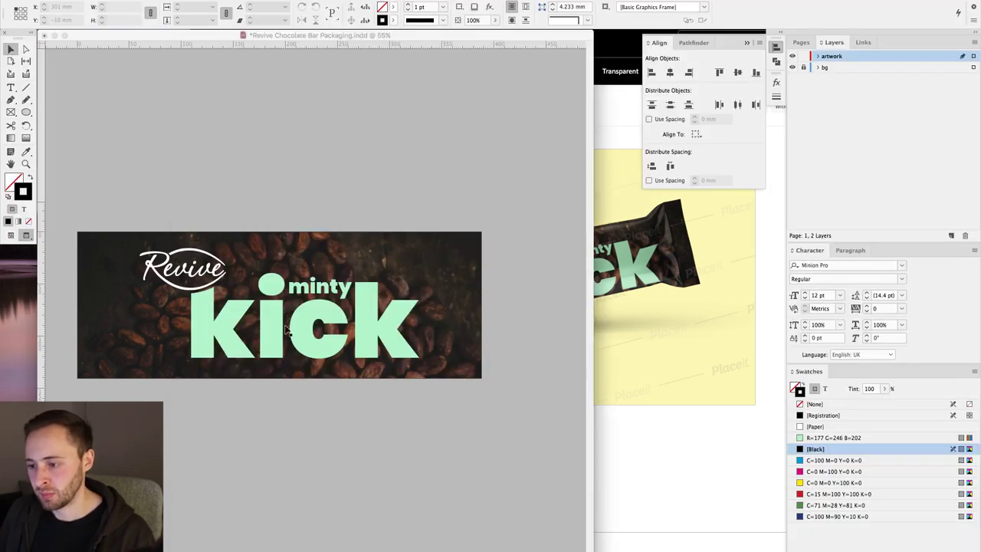
Step: Drag two horizontal guides onto the wrapper, one at 20 mm level with the minty kick lettering's top
click(288, 329)
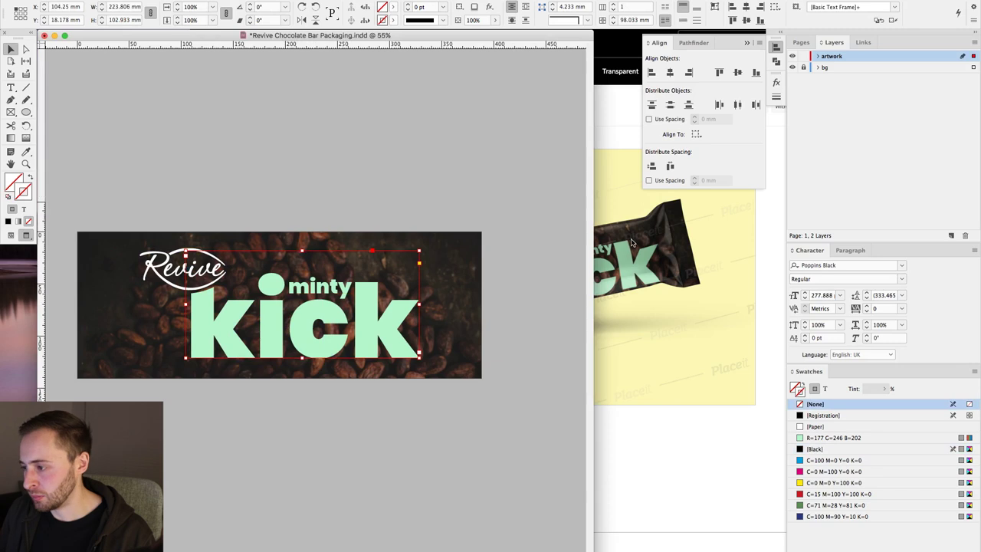
click(628, 256)
click(142, 196)
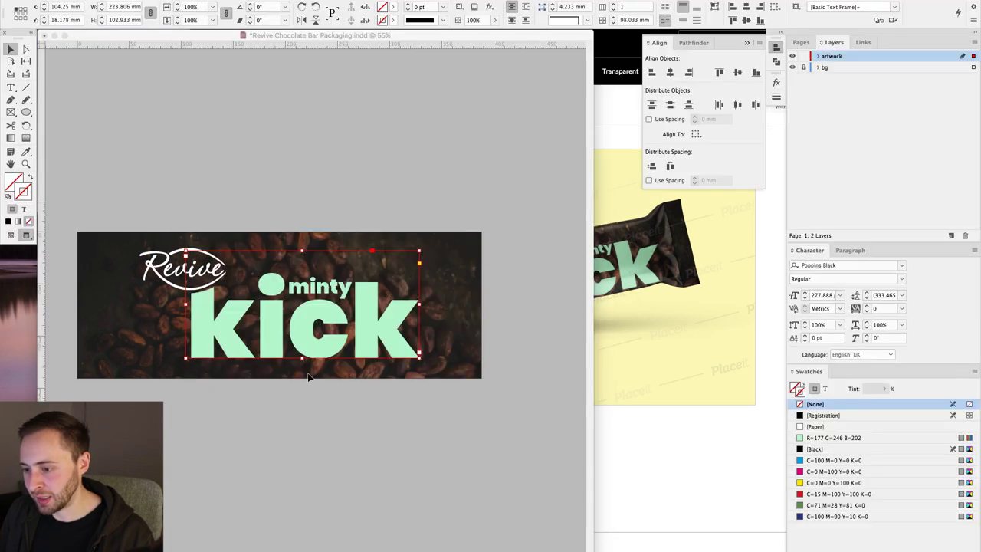
drag(322, 45, 518, 358)
click(639, 303)
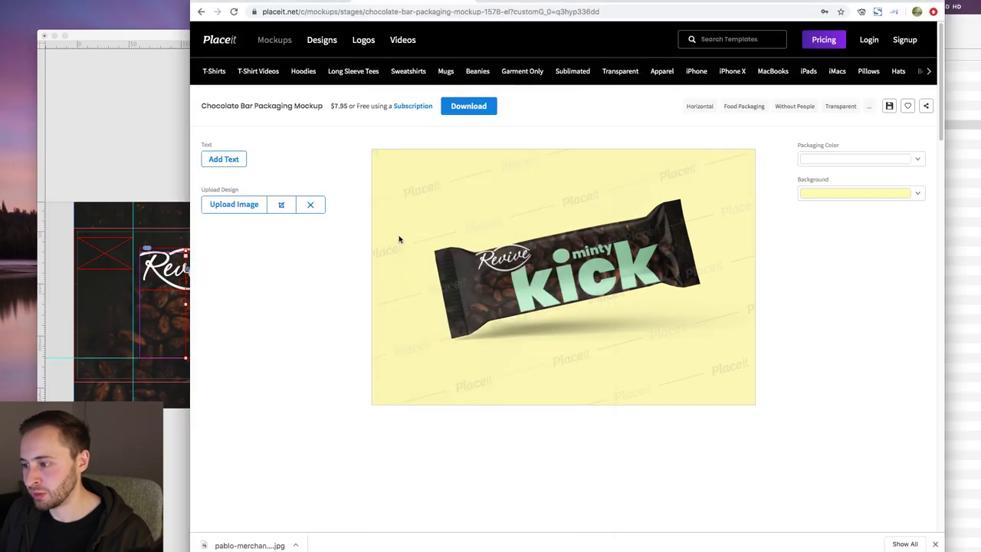
click(182, 167)
drag(518, 42, 532, 251)
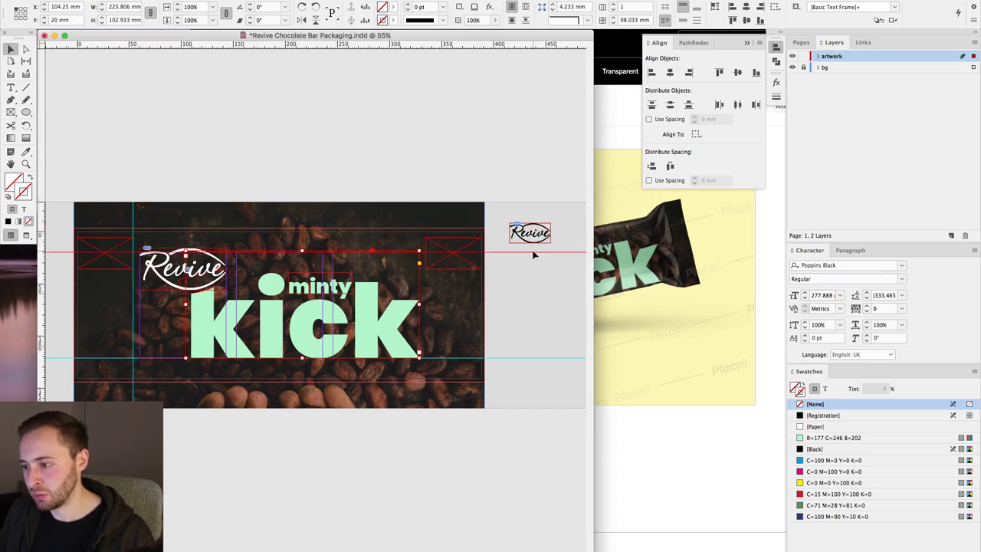
key(w)
click(499, 272)
key(w)
click(157, 0)
click(158, 6)
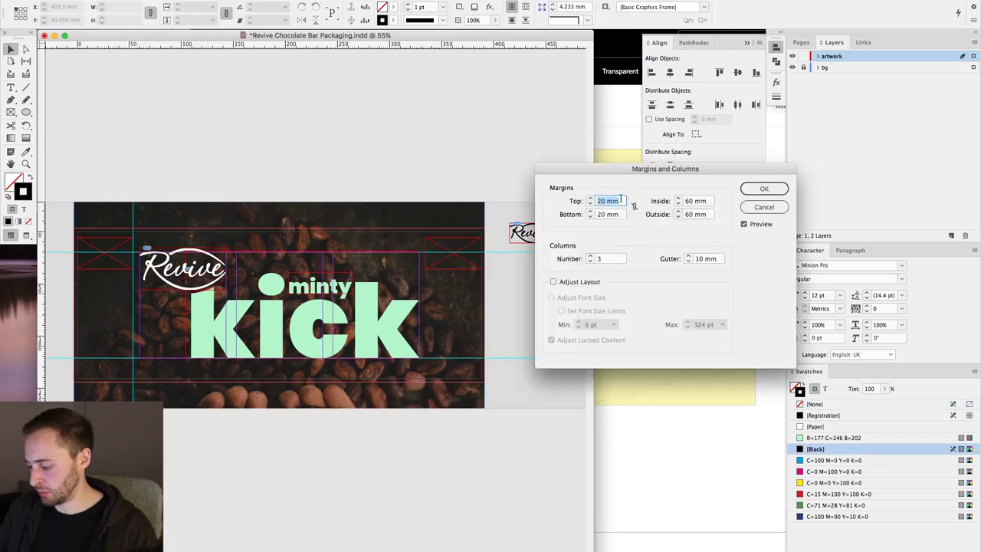
Step: Set the top and bottom margins to 25 mm
text(25)
key(Tab)
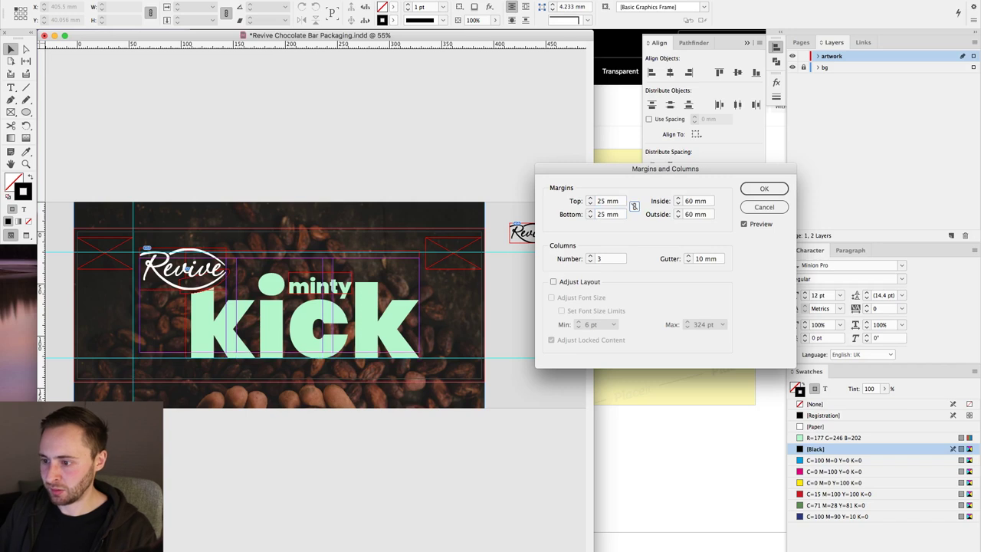
key(Return)
Step: Nudge the swoosh graphic inside the Revive logo down
click(295, 318)
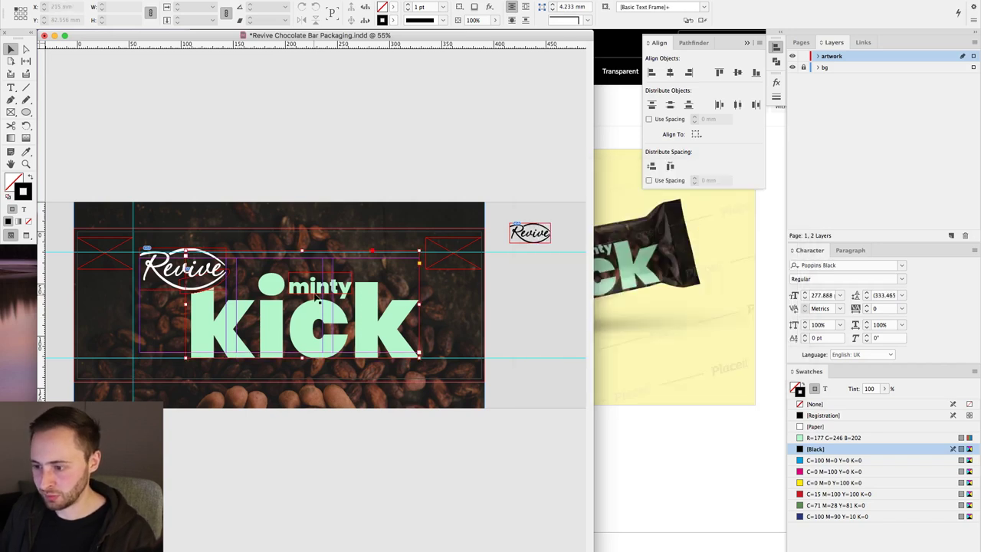
key(w)
click(170, 279)
drag(76, 176, 485, 437)
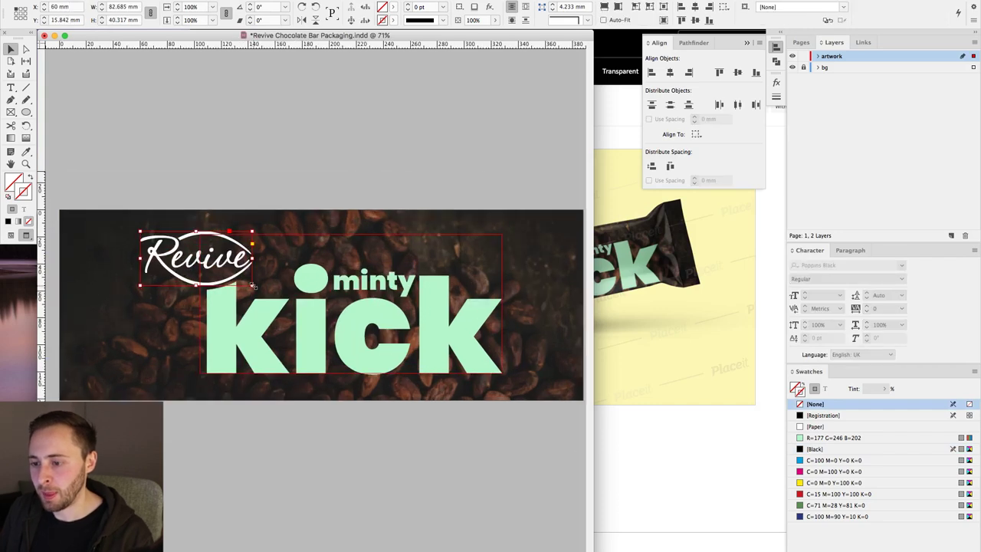
key(w)
double_click(196, 292)
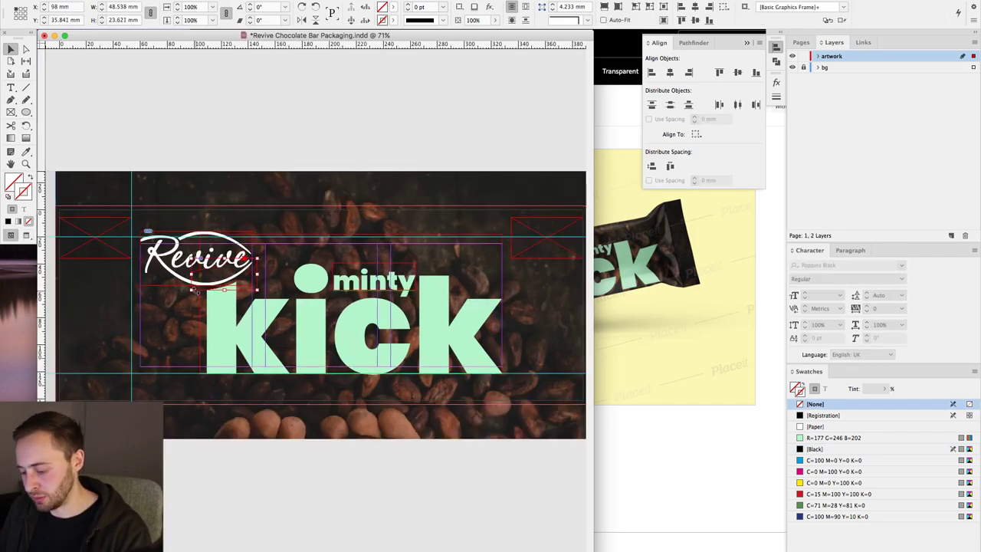
key(a)
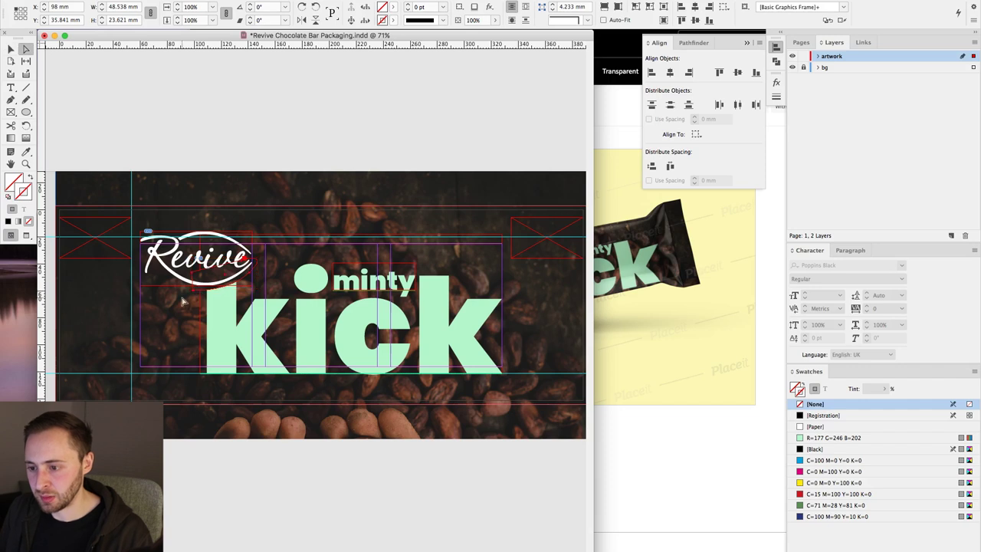
click(196, 296)
click(254, 295)
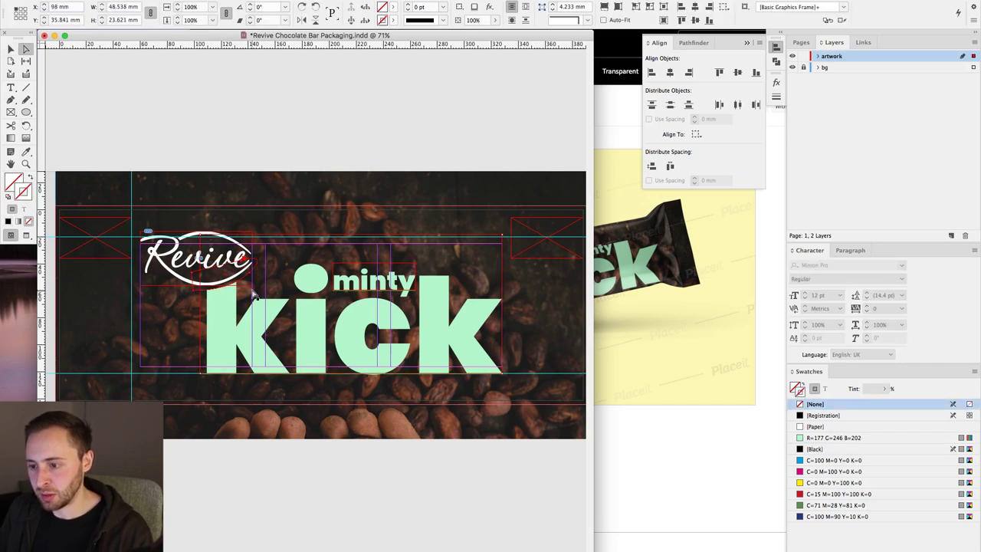
key(Down)
key(Down)
key(Down)
key(Down)
key(Down)
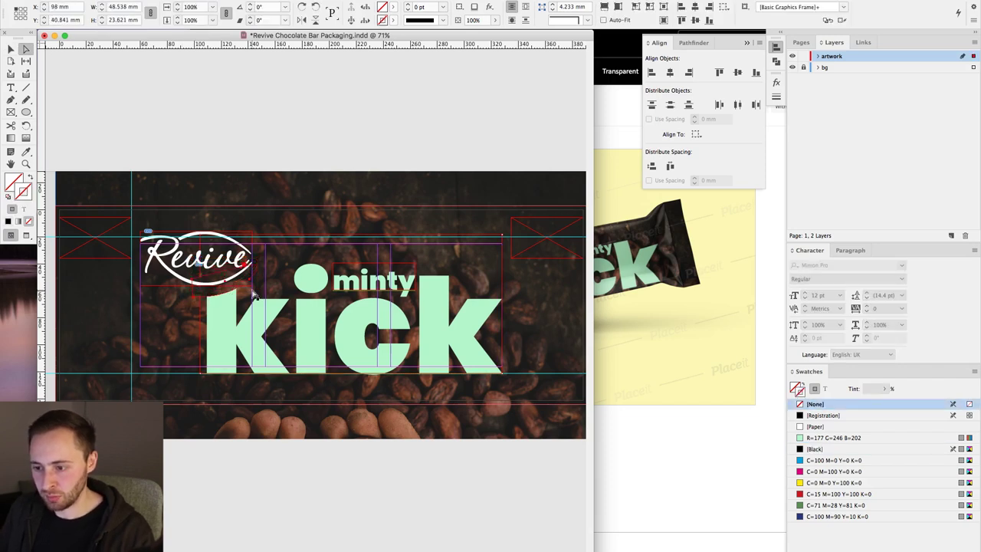
key(v)
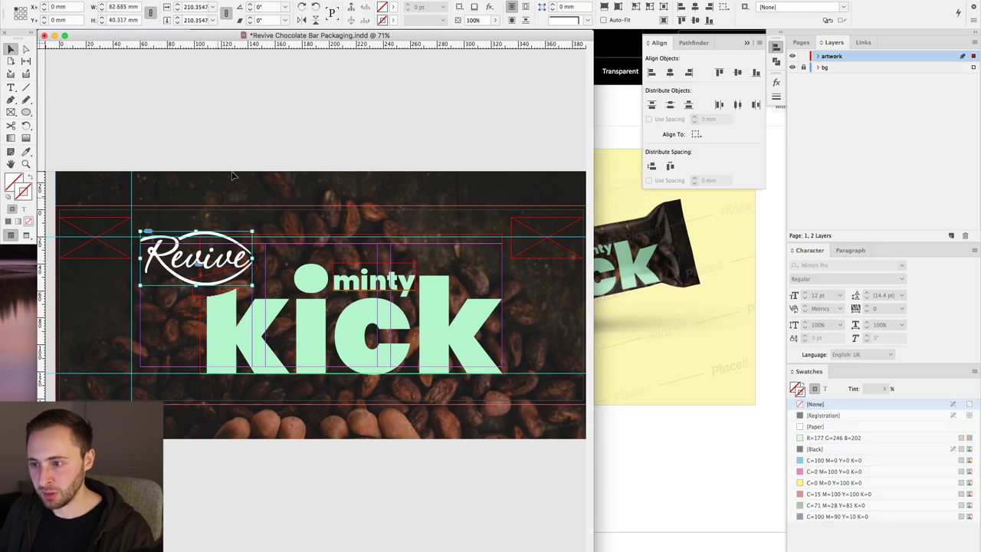
Step: Nudge the kick lettering and the minty word up slightly
click(234, 171)
click(166, 268)
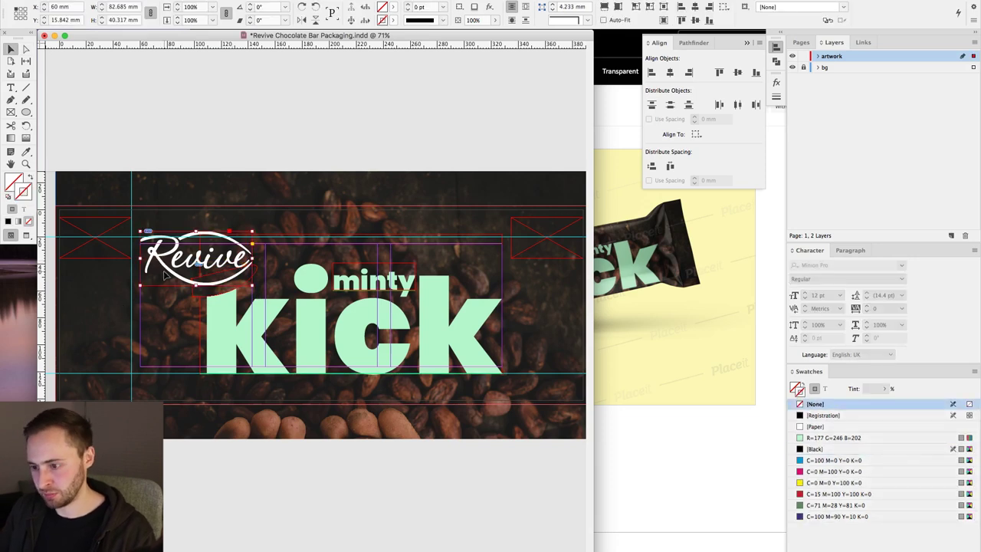
key(w)
click(302, 327)
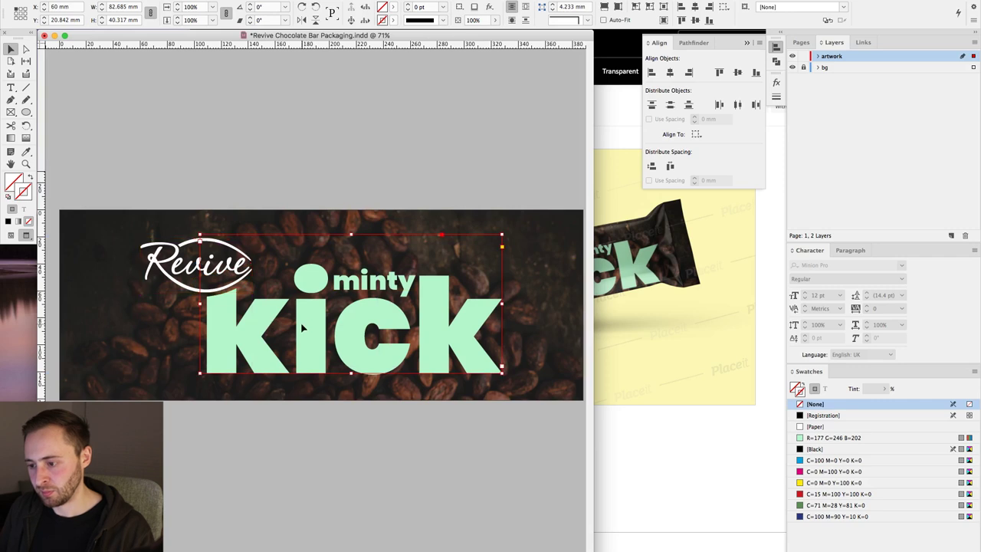
key(w)
key(shift+Up)
key(shift+Up)
click(365, 289)
key(shift+Up)
key(w)
click(393, 458)
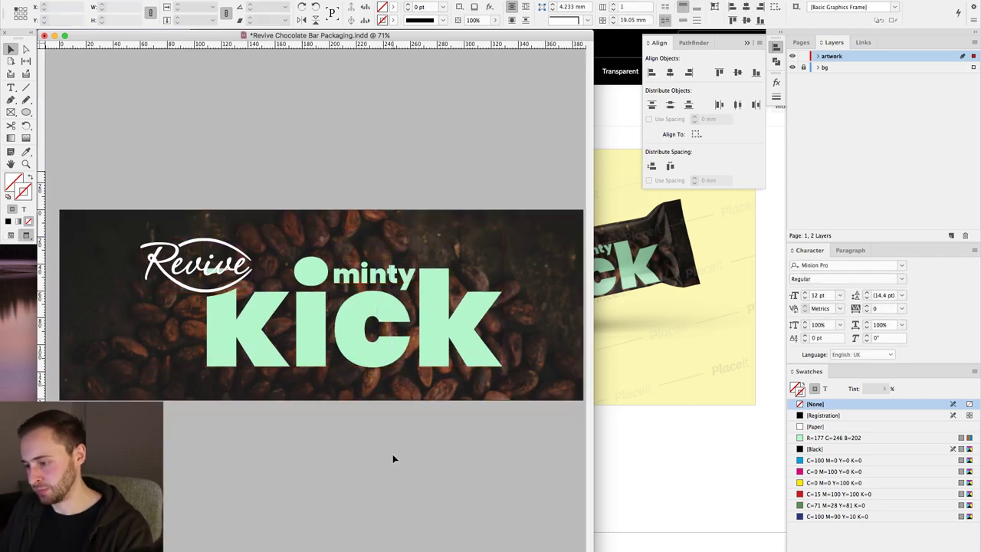
Step: Move the Revive lettering path up within the swoosh
key(super+alt+shift+0)
key(d)
drag(184, 228, 457, 363)
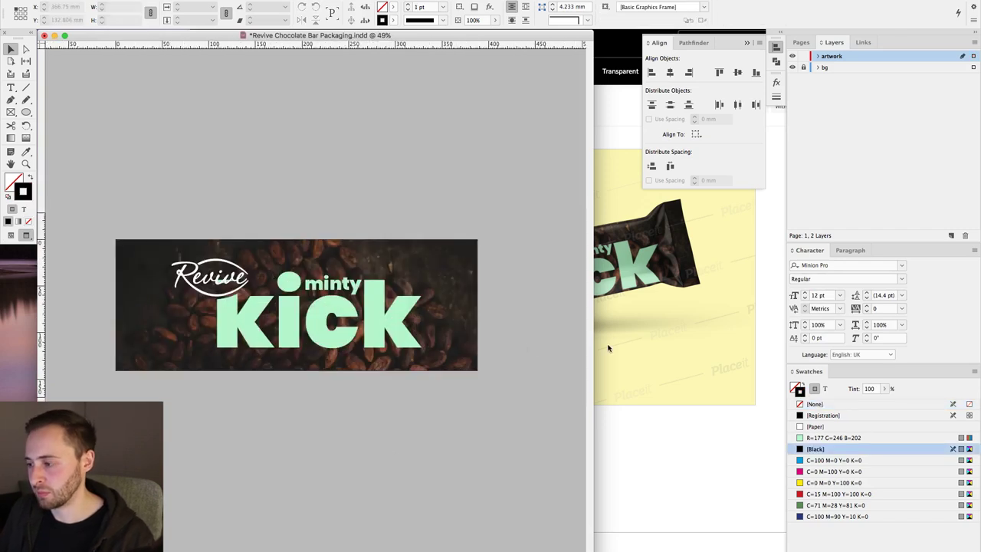
drag(66, 176, 481, 384)
key(a)
key(v)
click(233, 285)
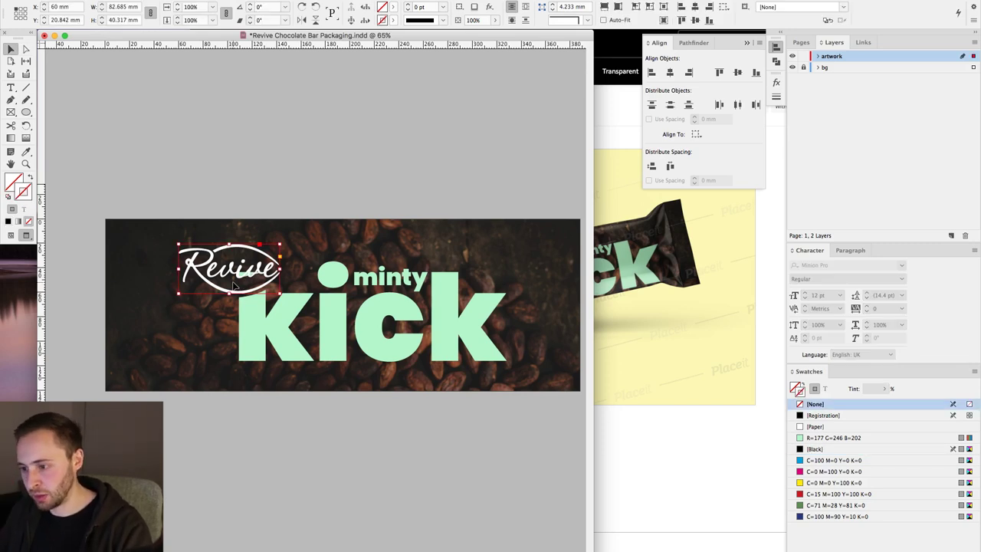
key(a)
click(226, 283)
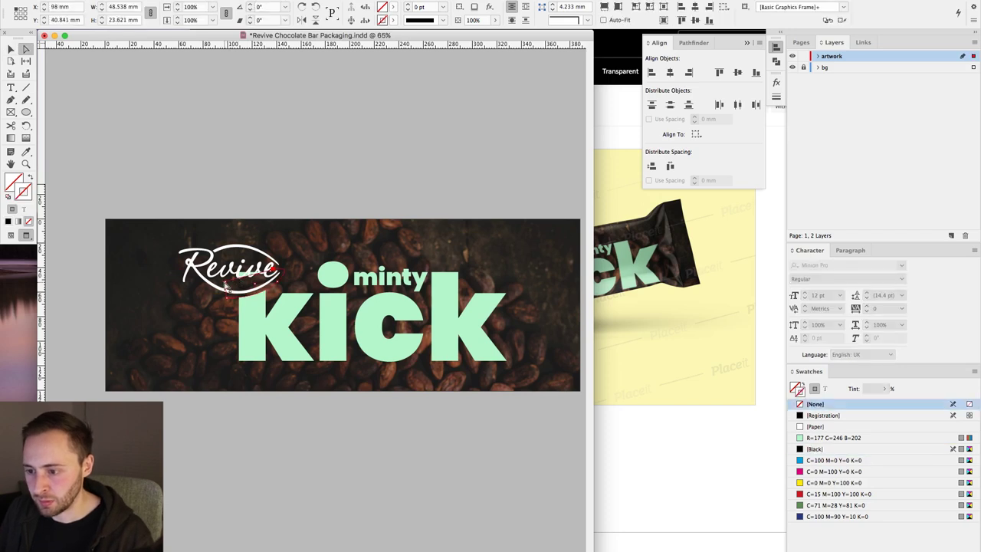
drag(227, 279, 228, 260)
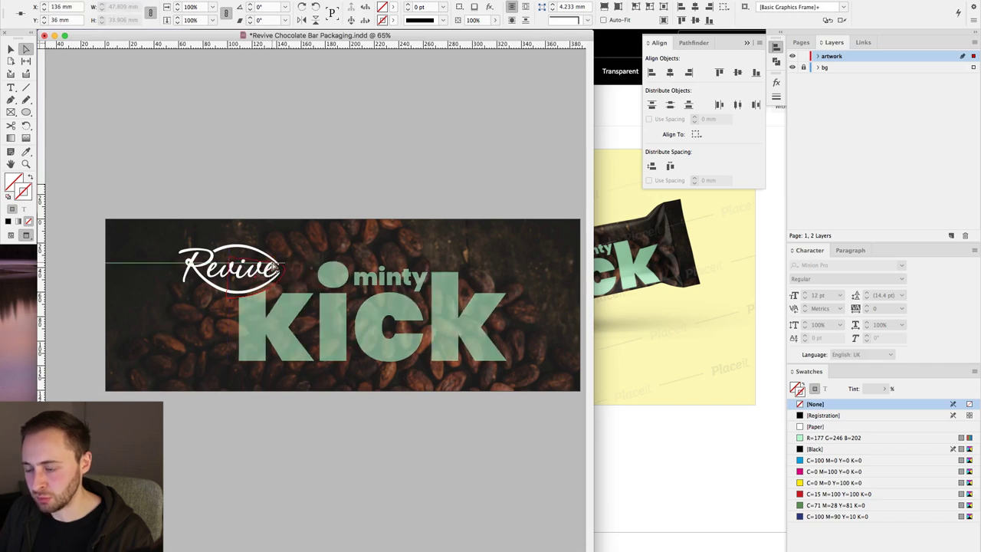
key(v)
click(308, 182)
Step: Compare the wrapper with the Placeit mockup, then begin a 'chocolate bar packaging' search in a new browser tab
scroll(308, 182, right, 3)
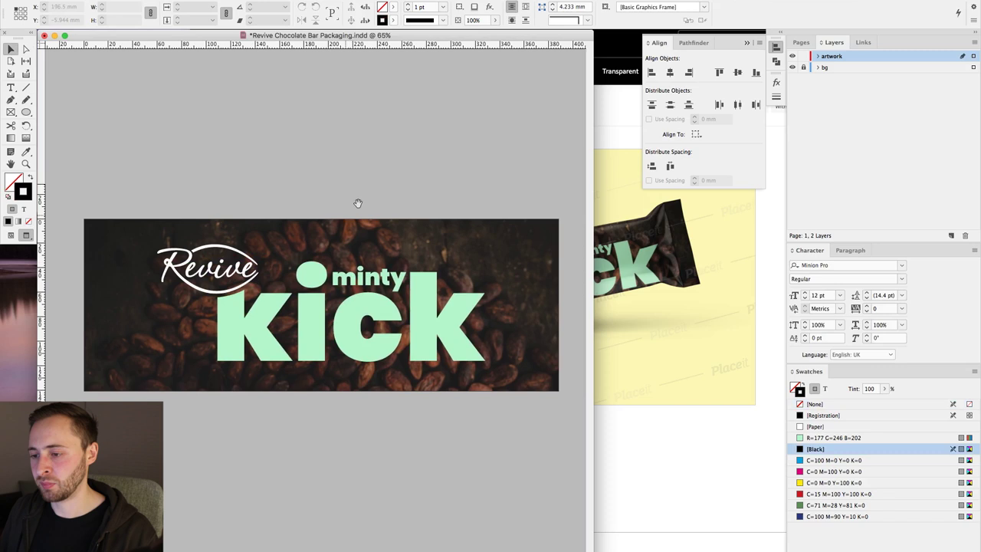
click(686, 462)
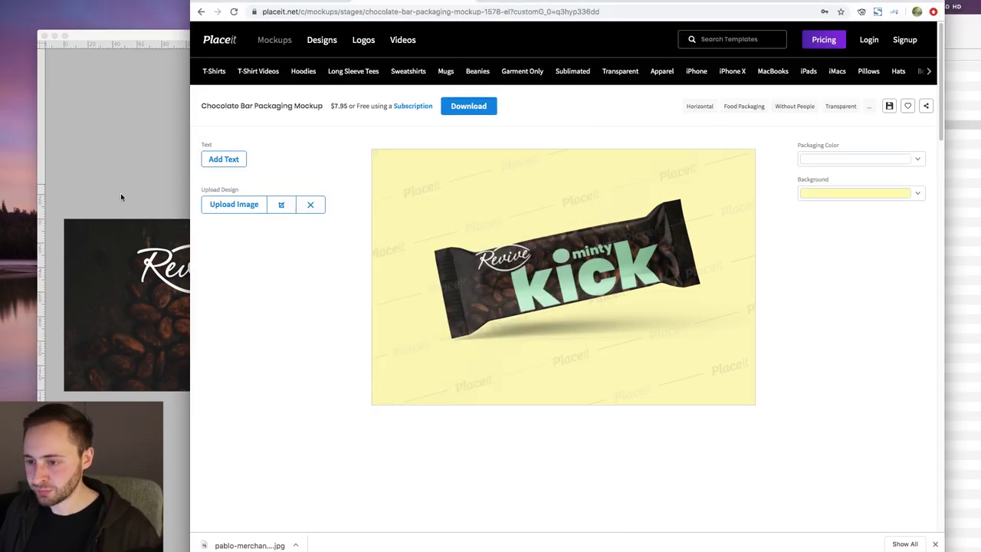
click(120, 197)
click(111, 0)
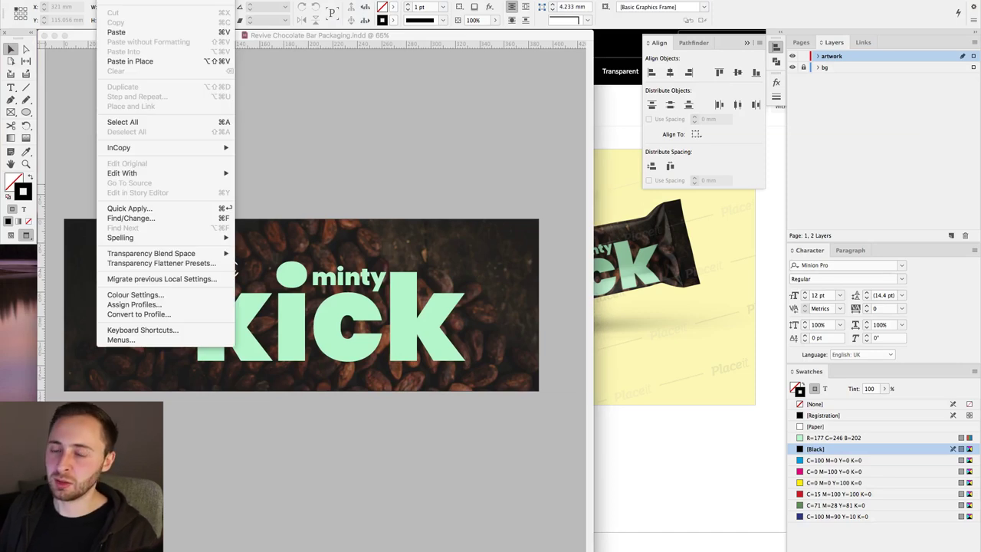
click(234, 268)
click(89, 0)
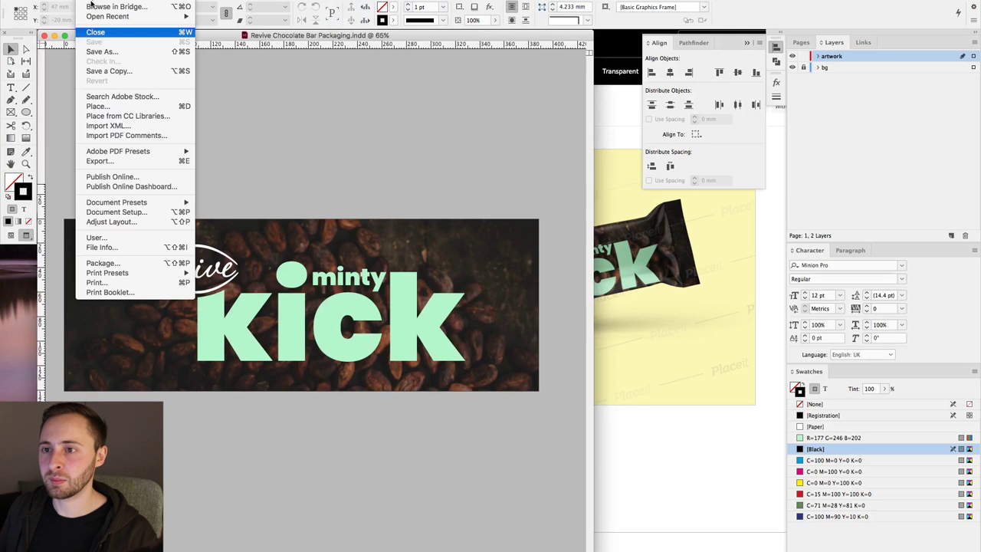
click(479, 140)
click(648, 485)
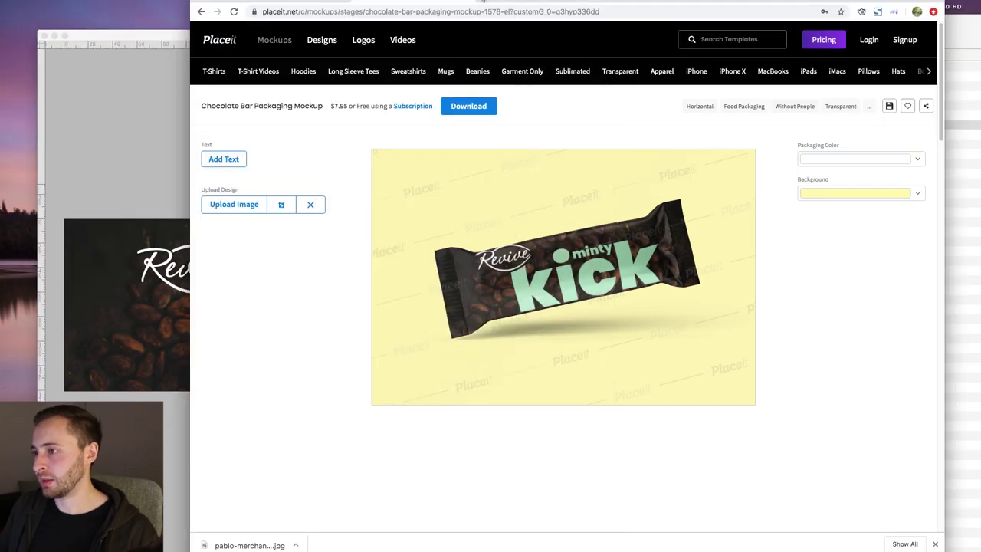
key(super+t)
text(c)
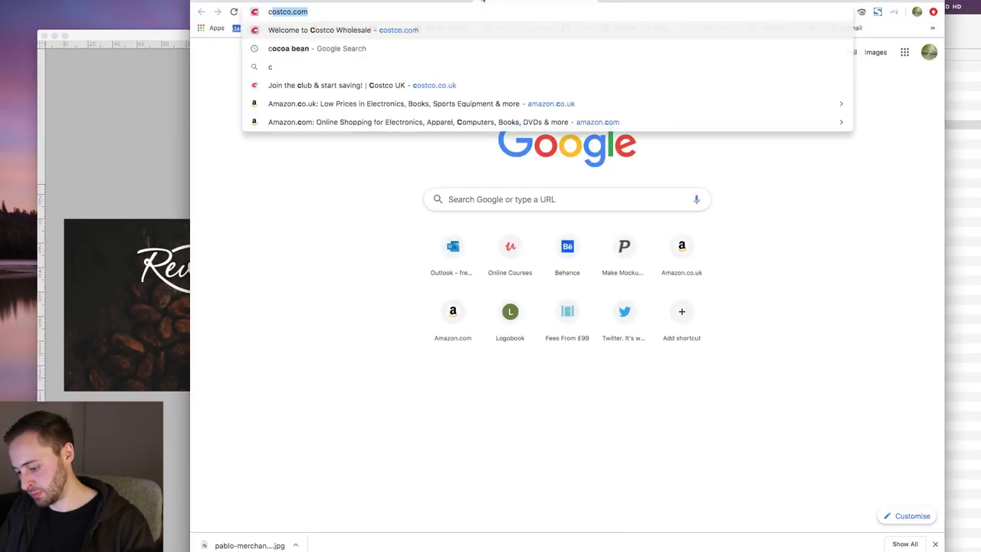
text(hocolate bar pack)
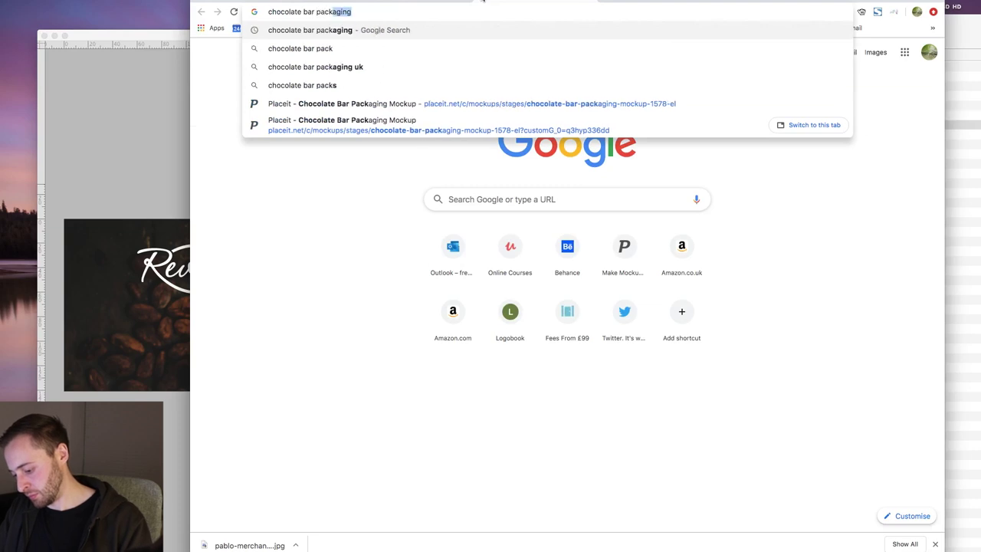
text(aging)
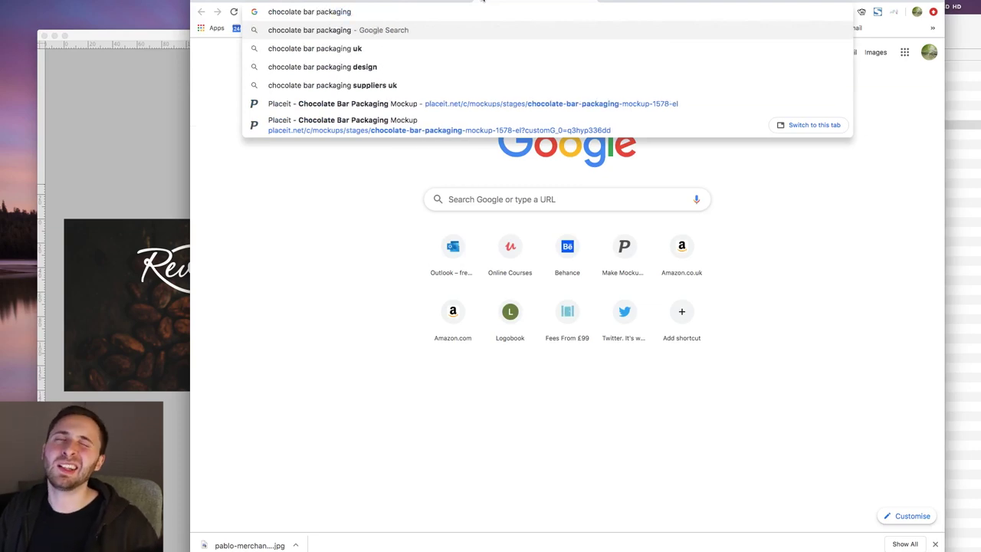
Step: Browse Google Images results for 'chocolate bar packaging', previewing the Cadbury Dairy Milk image
key(Return)
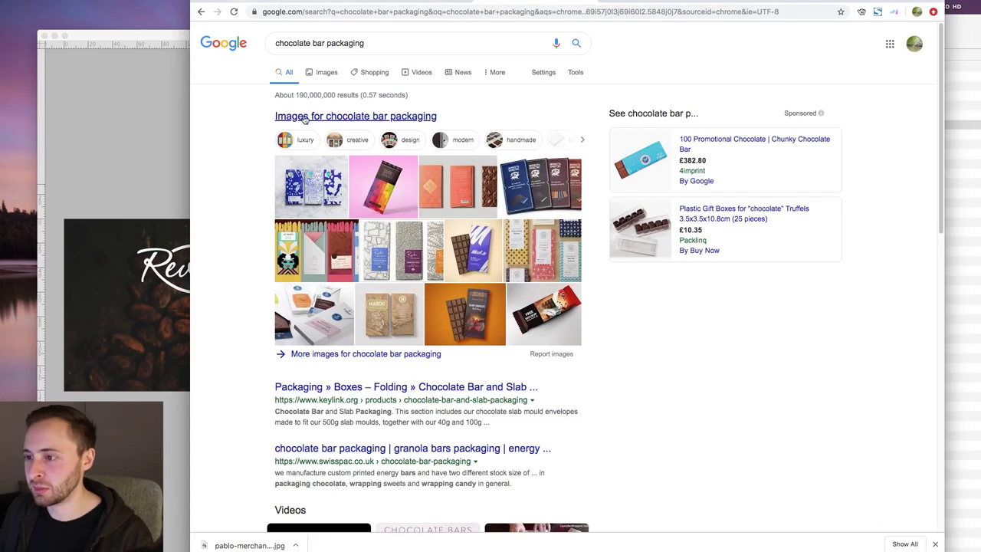
click(326, 72)
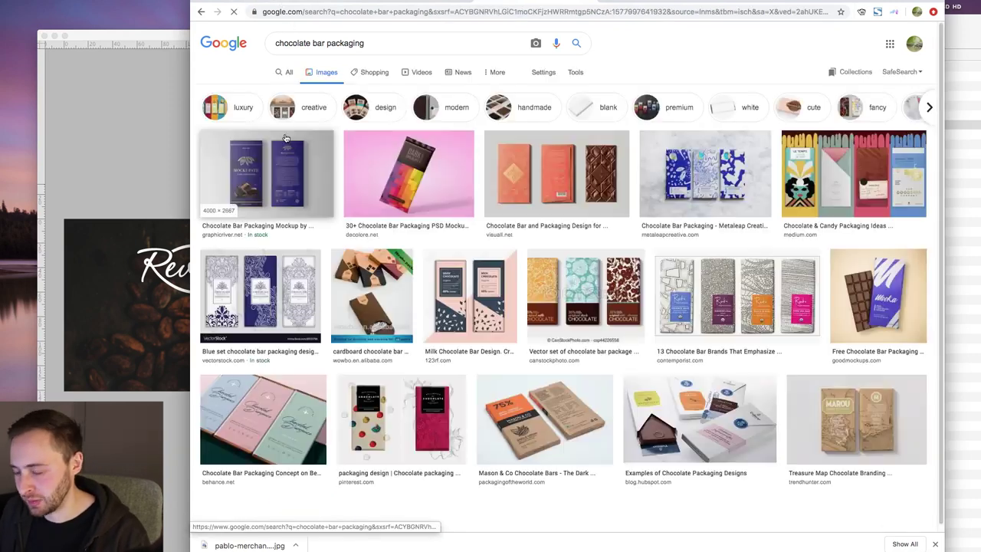
scroll(602, 216, down, 10)
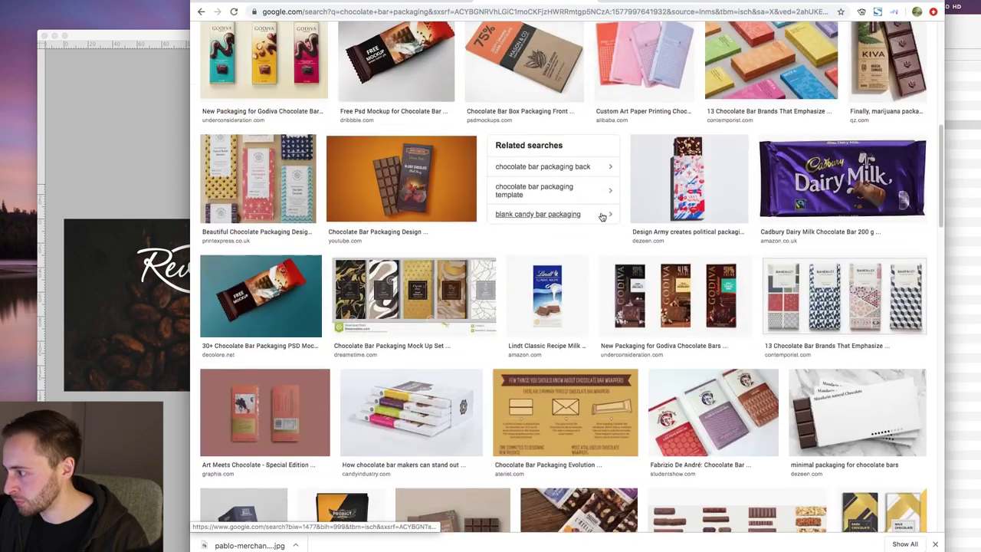
click(829, 164)
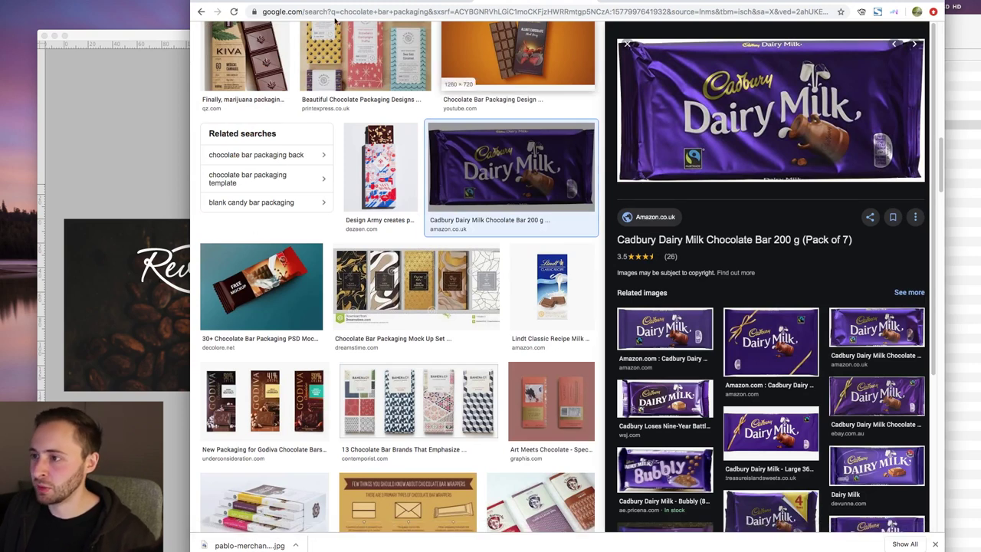
mouse_move(665, 1)
mouse_down()
mouse_move(814, 420)
mouse_move(760, 7)
mouse_move(674, 7)
mouse_up()
click(750, 145)
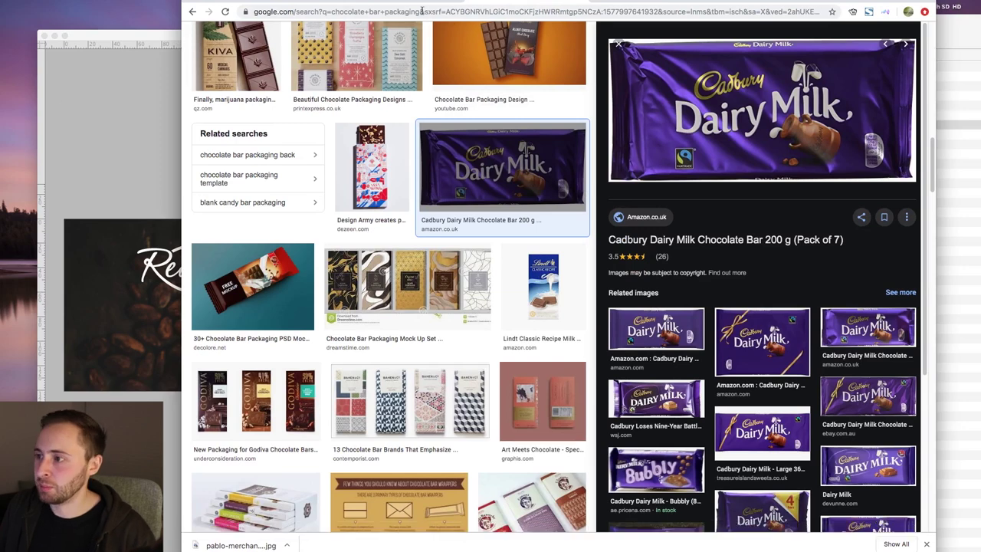
scroll(368, 67, up, 10)
scroll(369, 68, up, 3)
Step: Search Google Images for 'calories on packaging'
triple_click(310, 43)
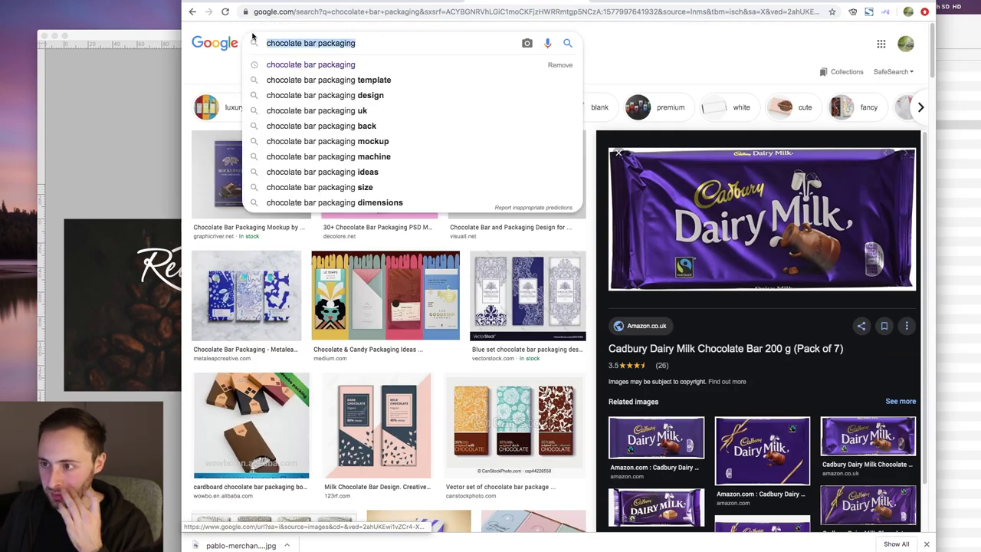
text(c)
key(BackSpace)
text(calories on packaging)
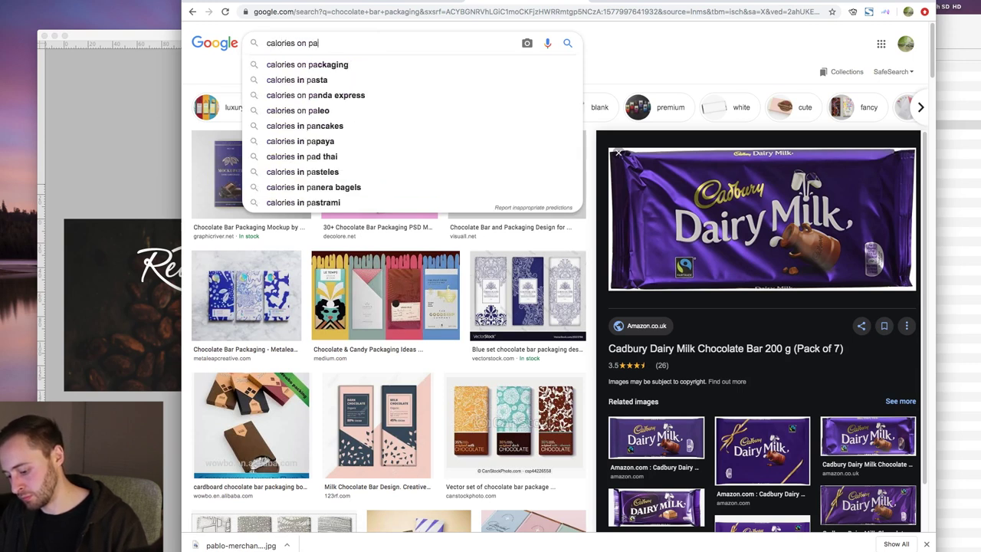
key(Return)
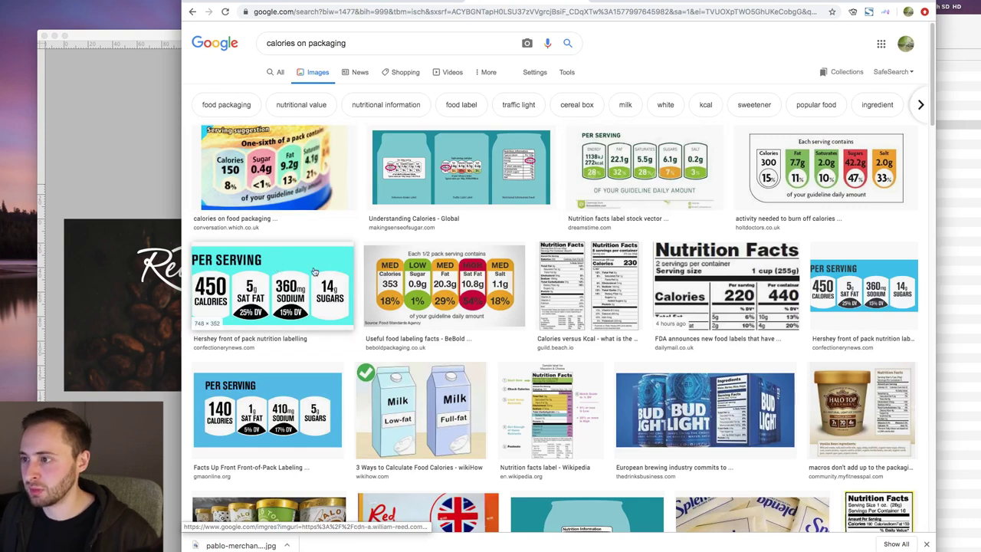
Step: Search Unsplash for 'calories packaging', browse the results, and return to the InDesign artwork
key(super+bracketleft)
key(super+bracketleft)
click(368, 35)
text(calories packaging)
key(Return)
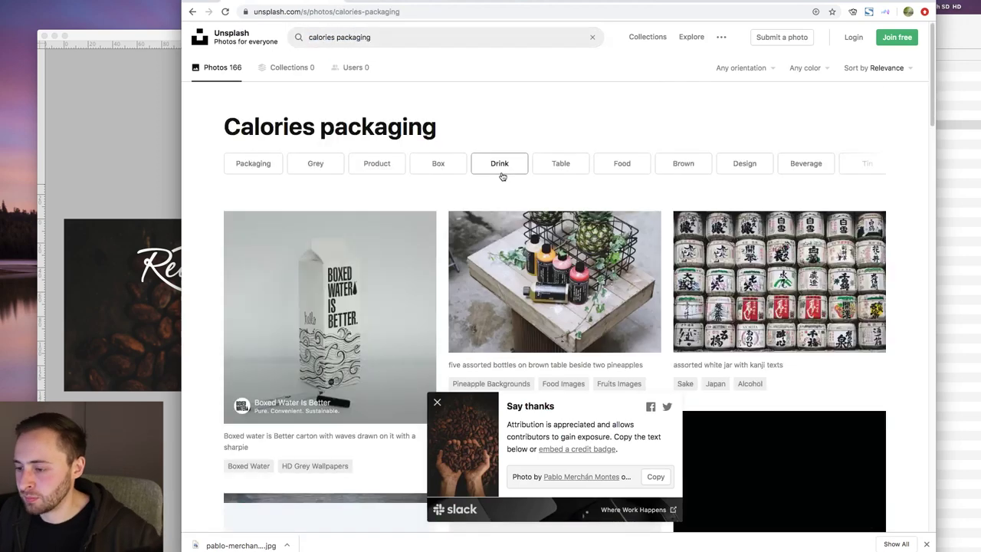
scroll(502, 177, down, 12)
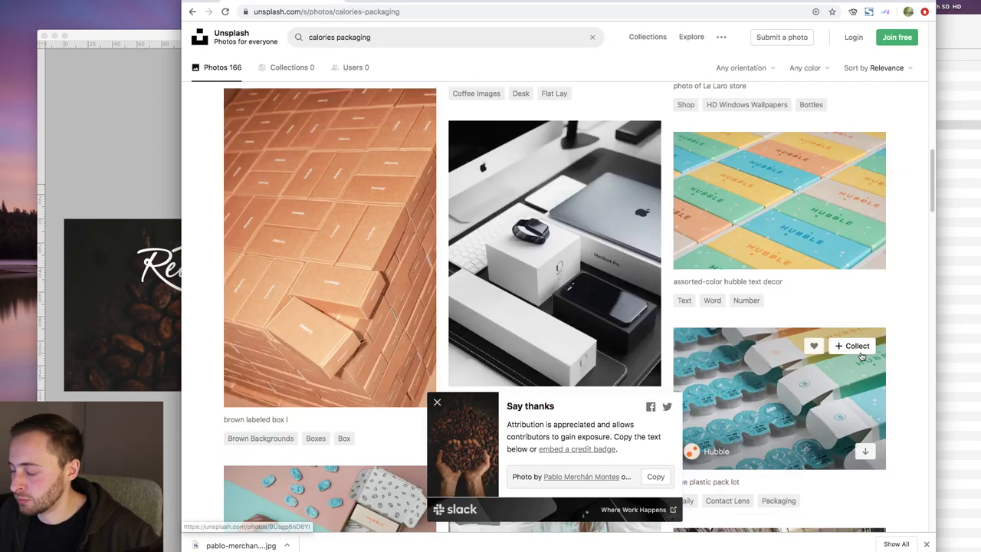
scroll(861, 355, down, 15)
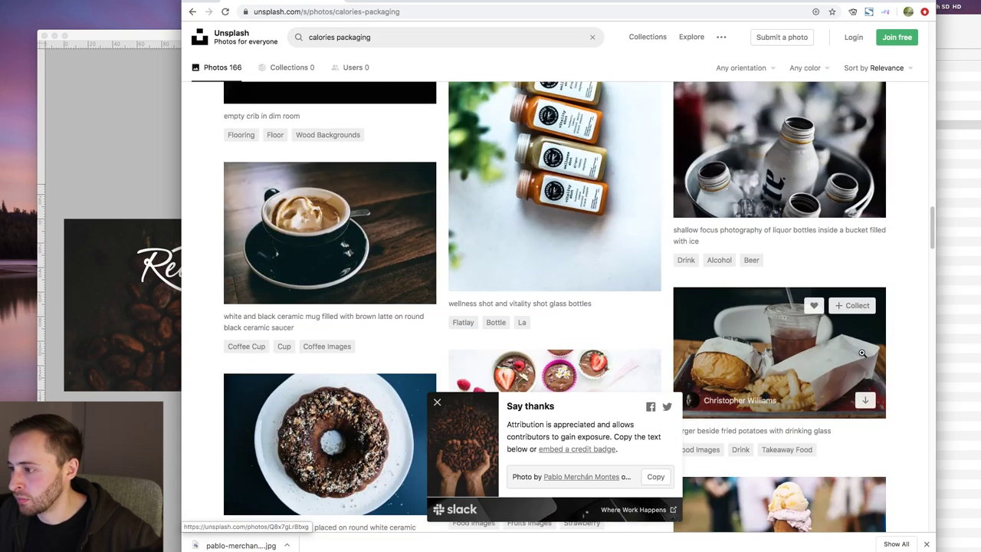
click(154, 179)
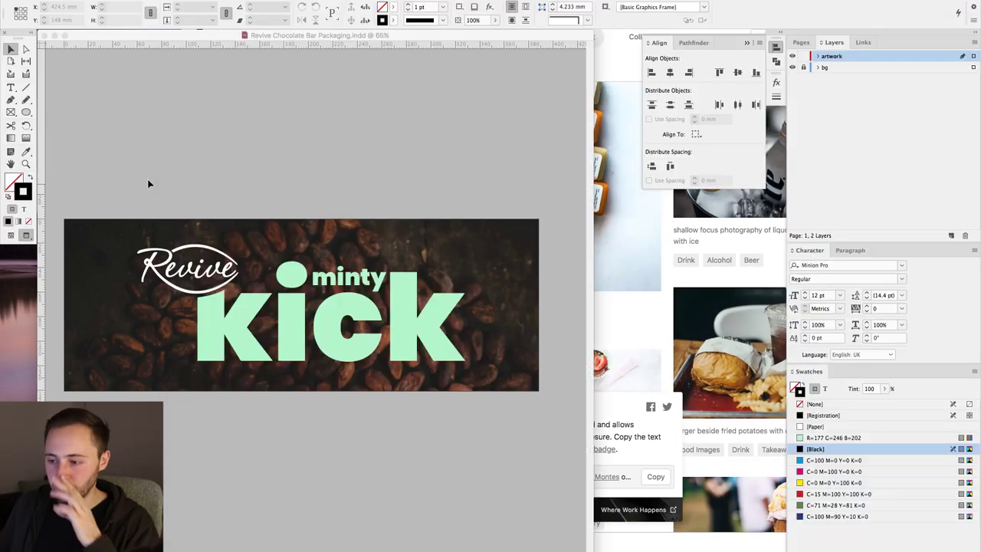
Step: Set the word 'minty' in Poppins ExtraLight Regular
click(359, 287)
double_click(359, 287)
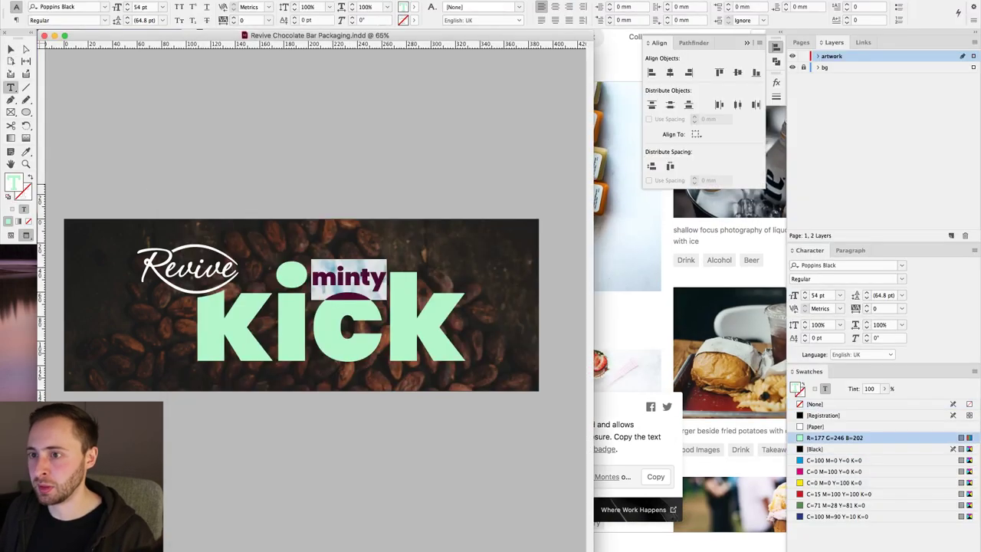
click(80, 6)
text(poppins)
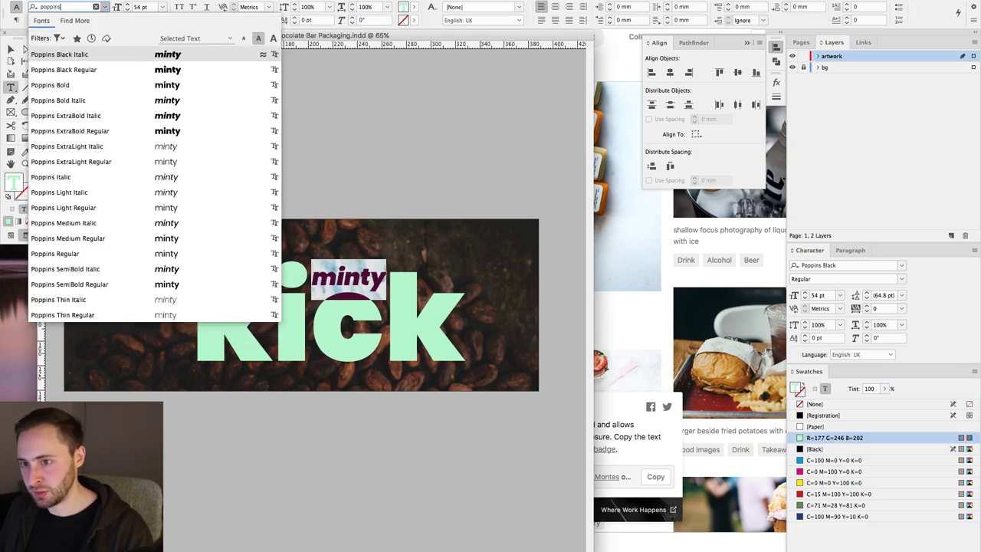
key(Down)
key(Down)
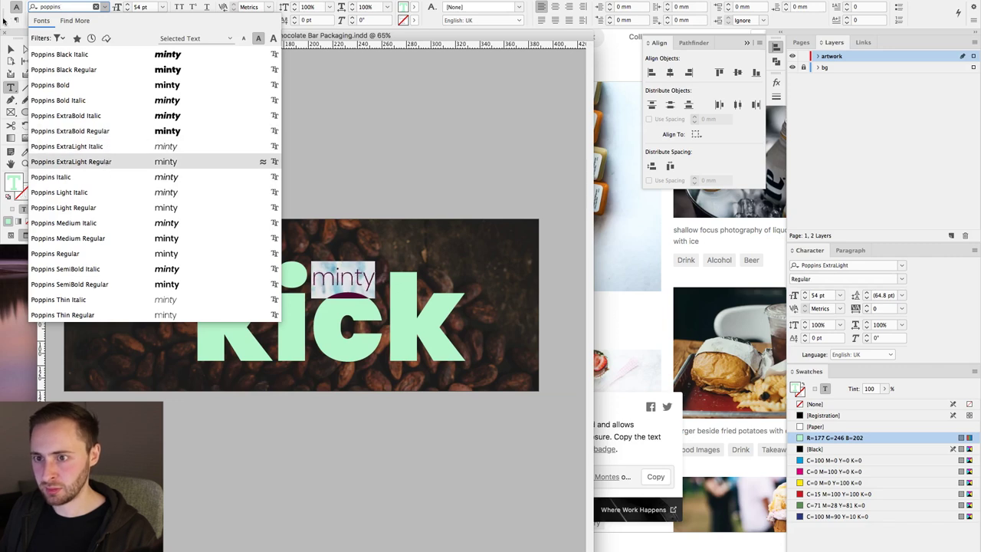
key(Return)
key(Escape)
Step: Enlarge the minty frame to about 59 pt and switch it to Poppins Light Regular
drag(230, 188, 514, 465)
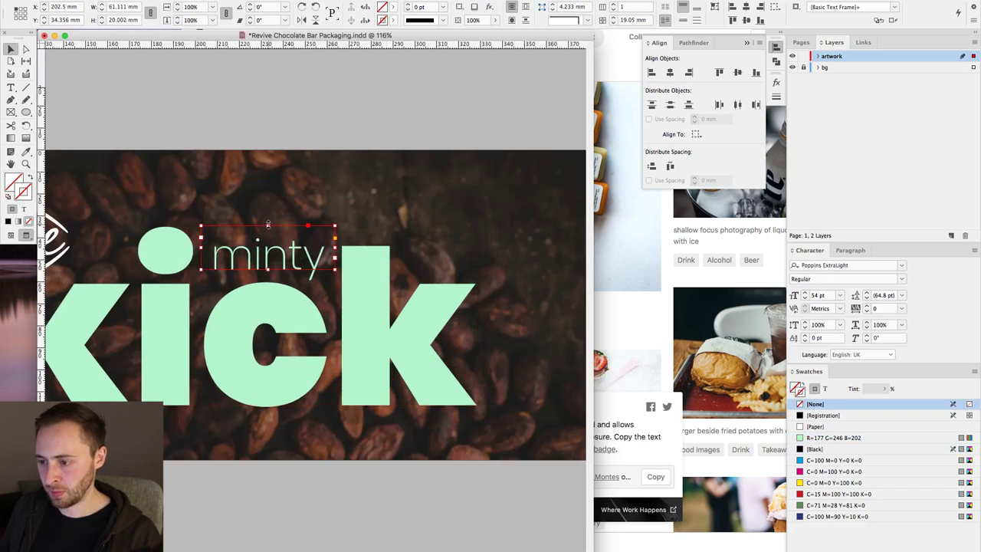
drag(267, 223, 267, 224)
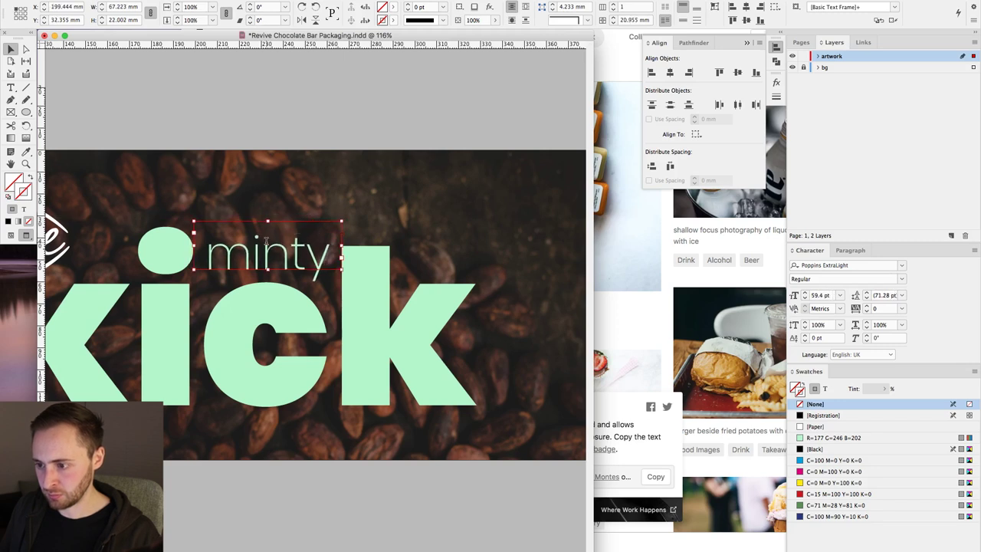
double_click(266, 241)
click(107, 21)
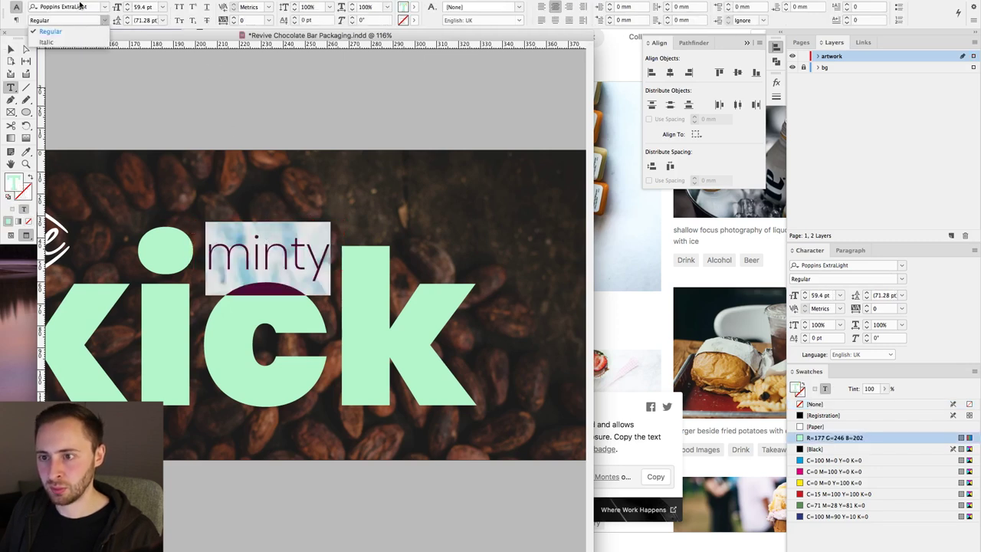
click(81, 6)
text(poppins)
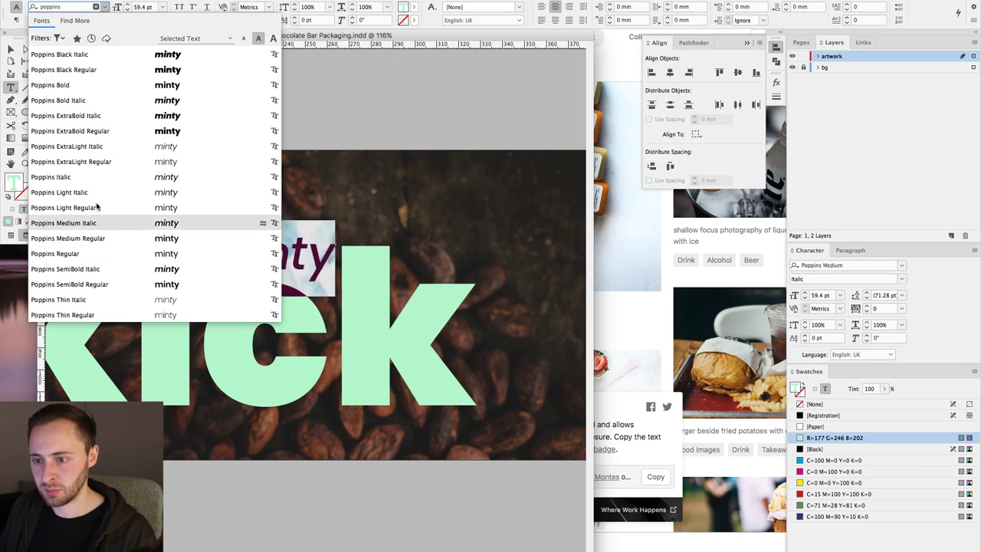
click(53, 213)
Step: Leave text editing and view the whole wrapper in preview mode
key(Escape)
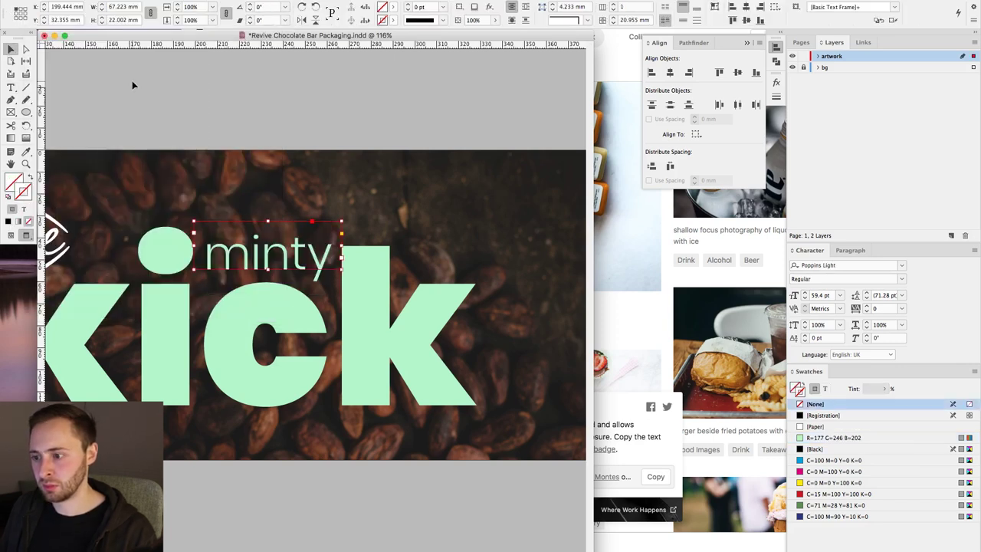
click(132, 81)
key(super+minus)
key(super+minus)
scroll(344, 317, up, 3)
scroll(344, 318, up, 5)
scroll(371, 261, right, 4)
scroll(371, 260, down, 2)
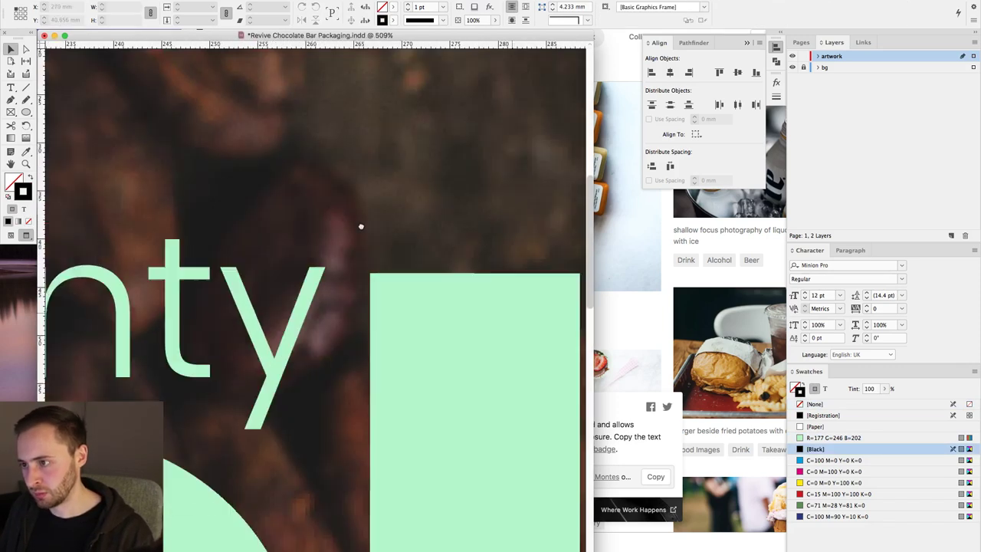
drag(360, 48, 400, 253)
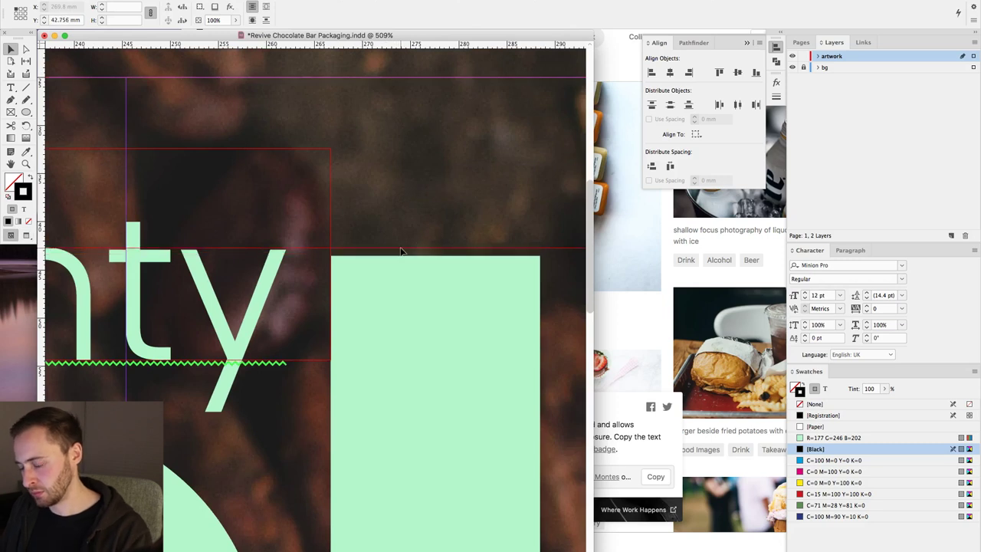
key(super+0)
key(w)
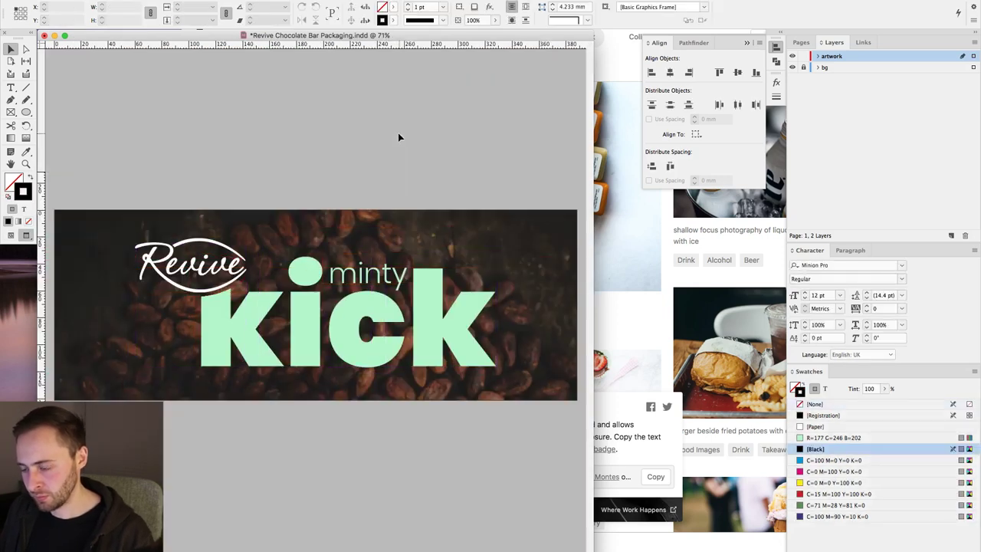
Step: Inspect the minty frame and the green kick letter shapes with guides shown
click(375, 276)
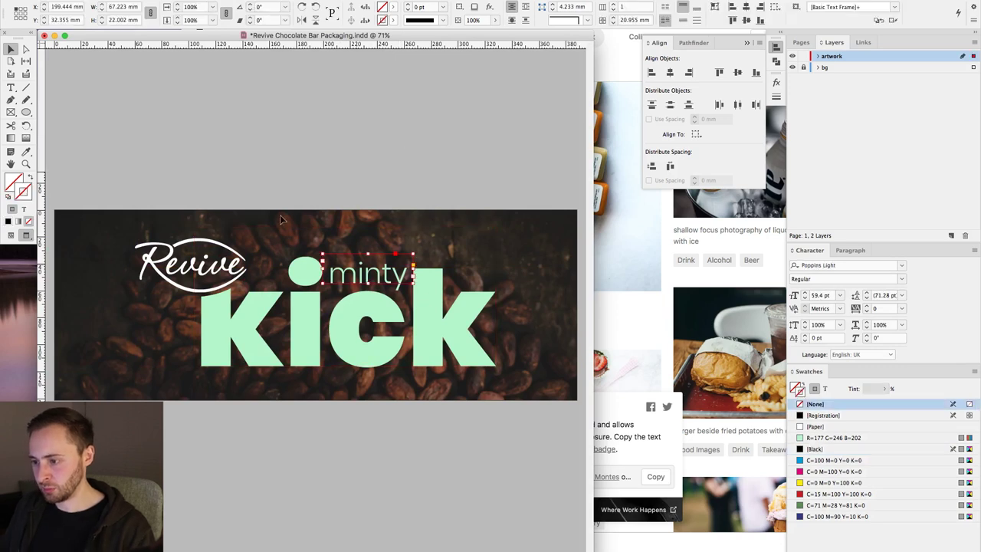
scroll(464, 339, up, 3)
click(467, 326)
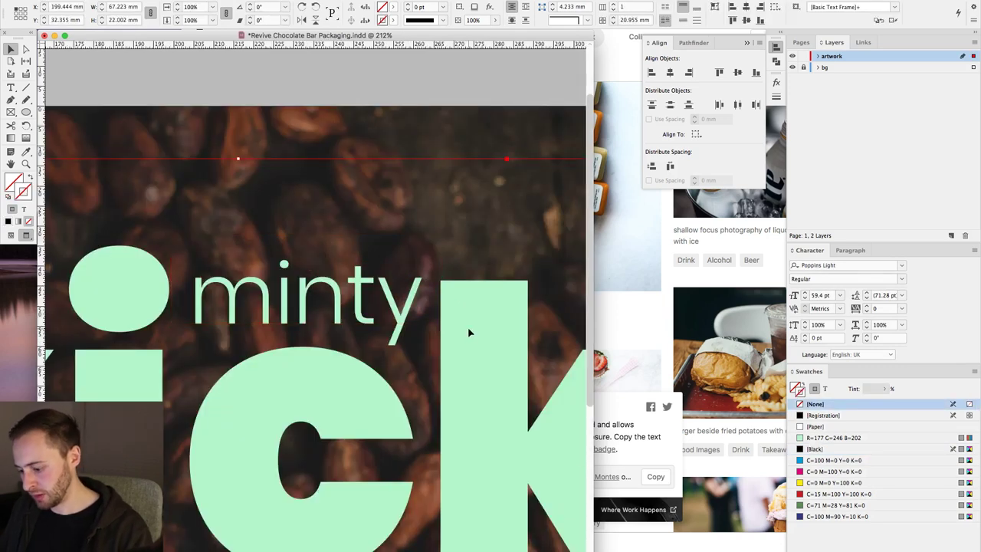
click(430, 92)
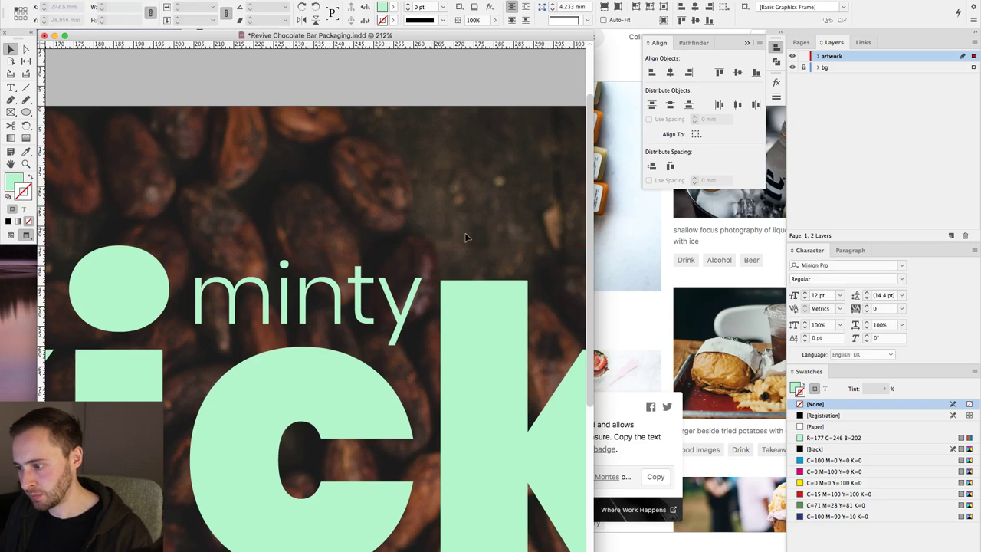
key(a)
key(w)
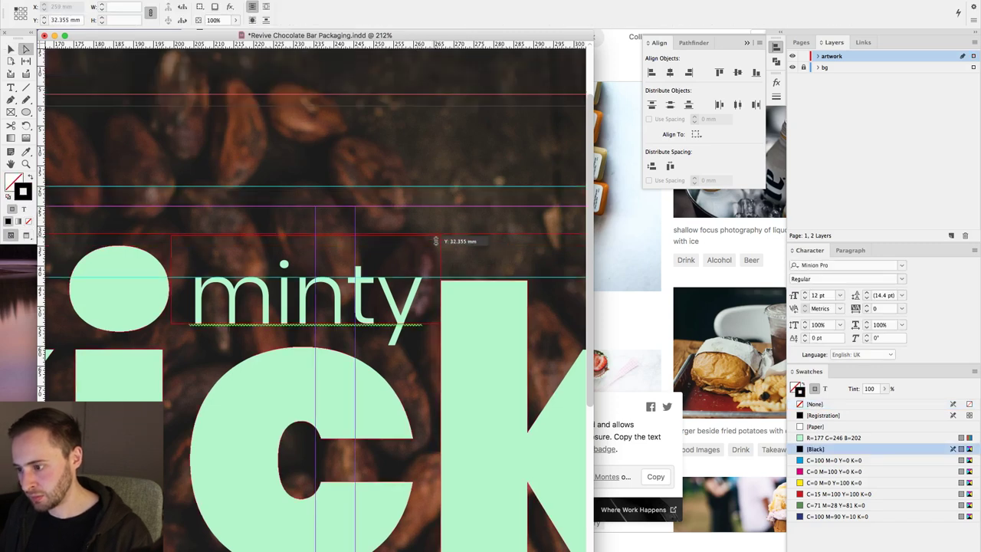
scroll(504, 283, up, 5)
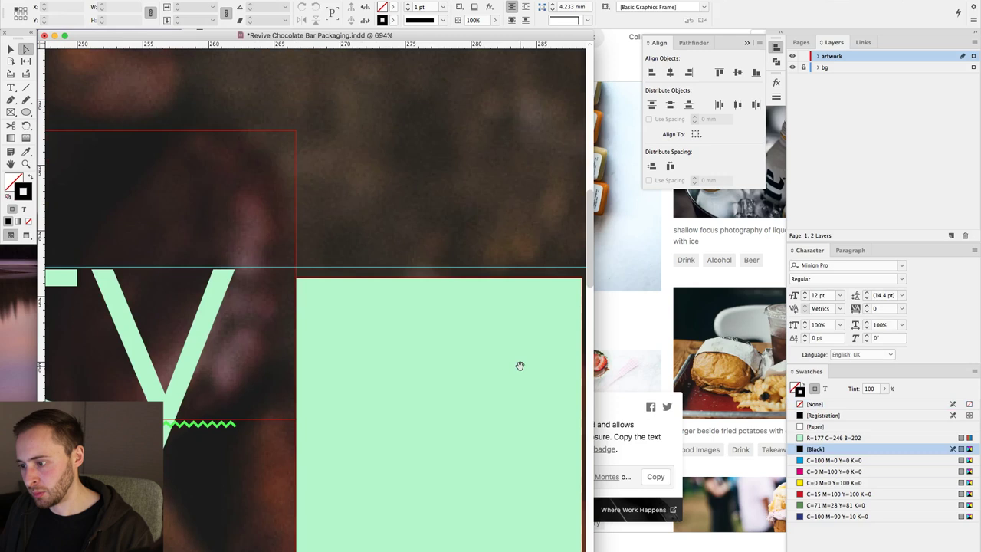
key(v)
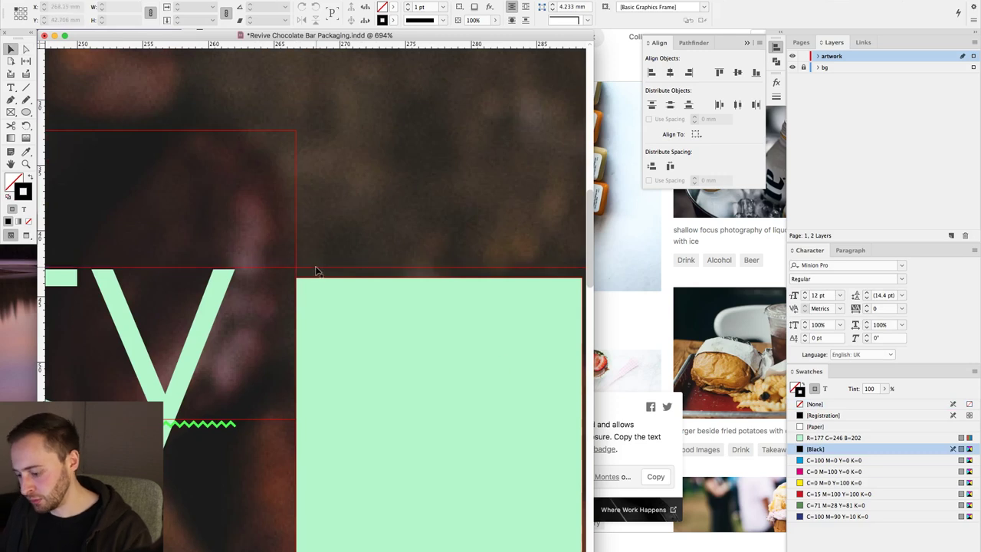
scroll(318, 272, down, 8)
scroll(434, 289, right, 4)
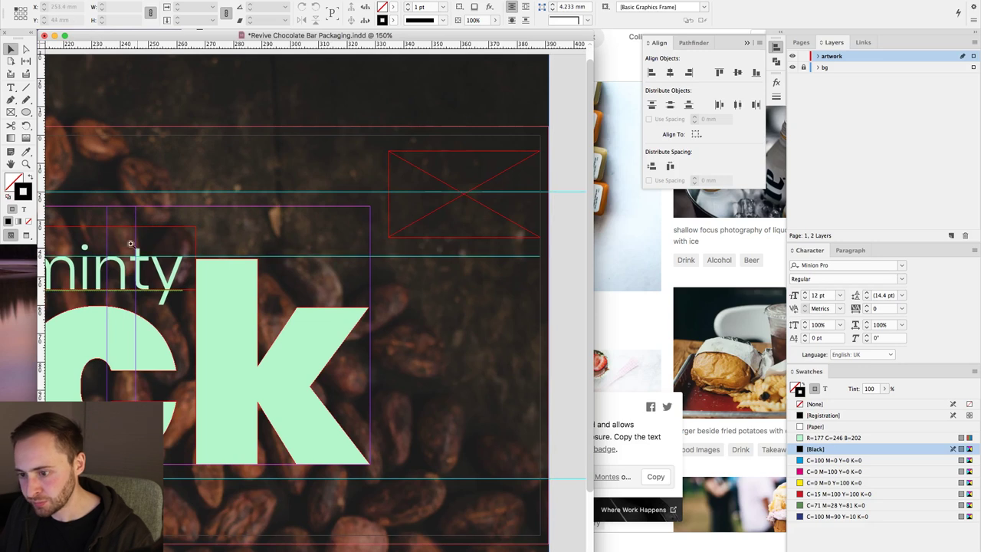
scroll(134, 247, up, 5)
Step: Raise the top-right anchor of the k's tall block up to the guide
key(a)
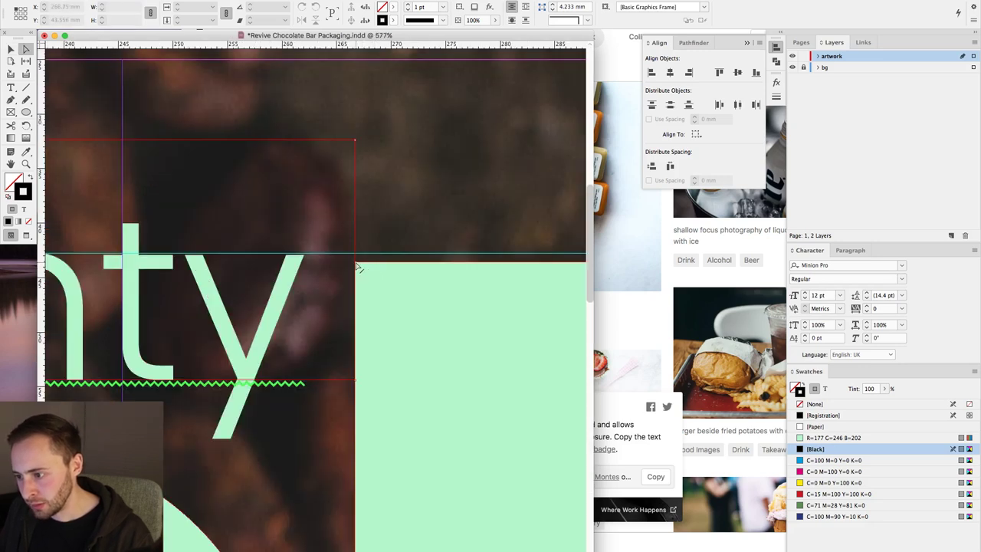
click(358, 266)
scroll(344, 265, right, 6)
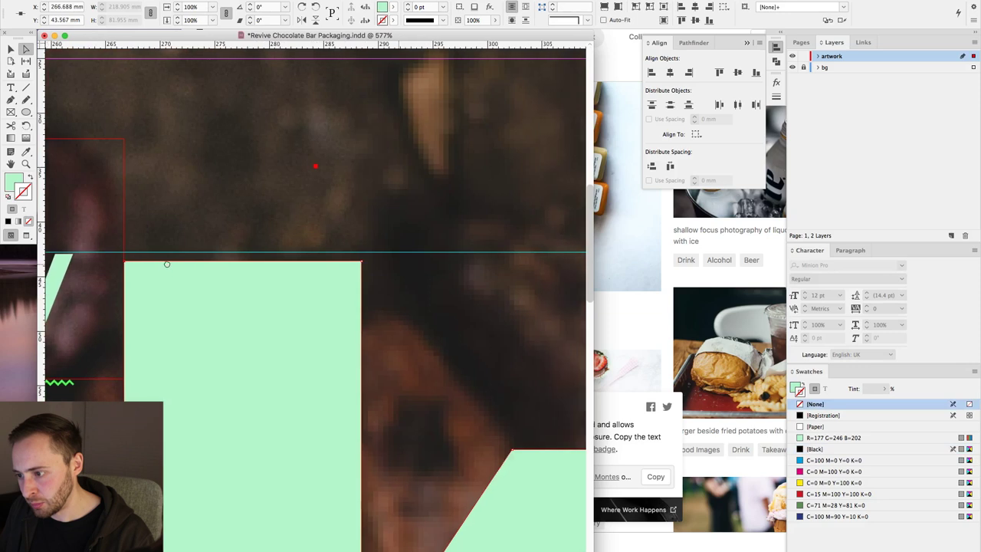
click(365, 268)
drag(365, 267, 364, 256)
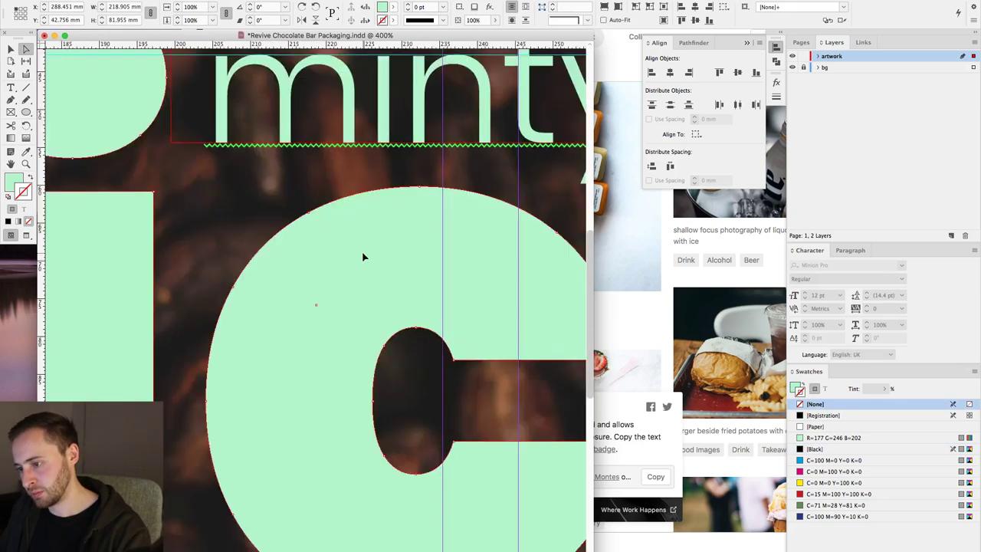
key(super+minus)
key(super+minus)
key(super+minus)
key(super+minus)
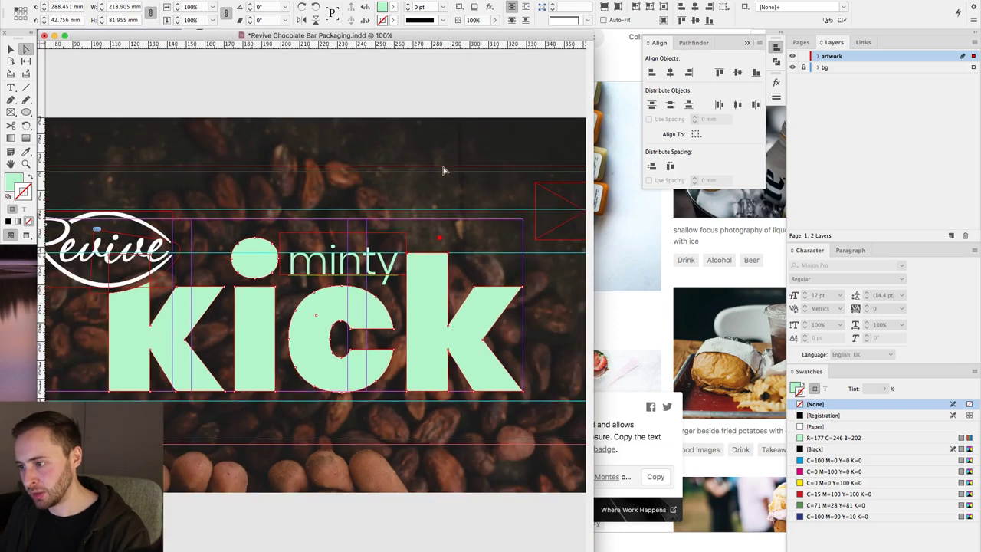
key(super+minus)
click(492, 284)
key(w)
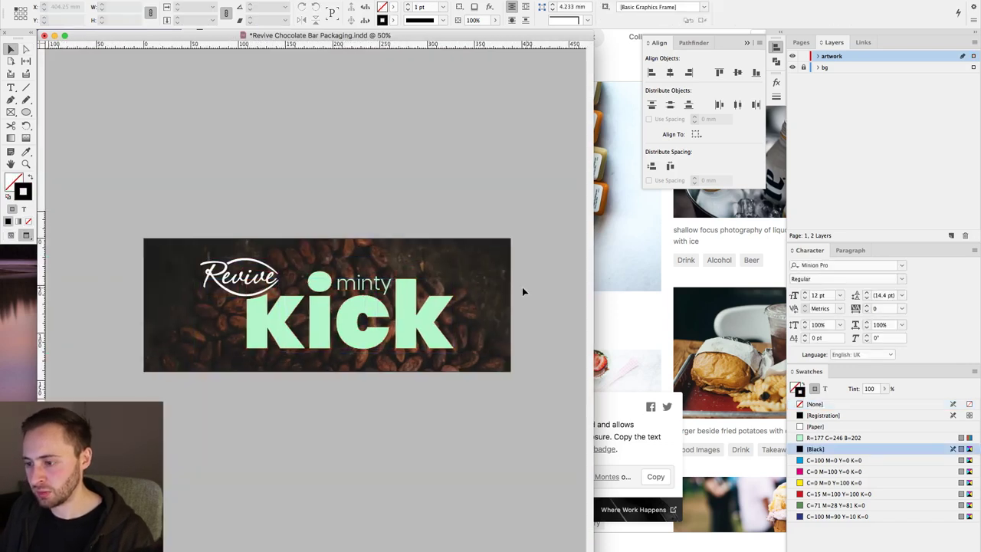
scroll(490, 454, up, 3)
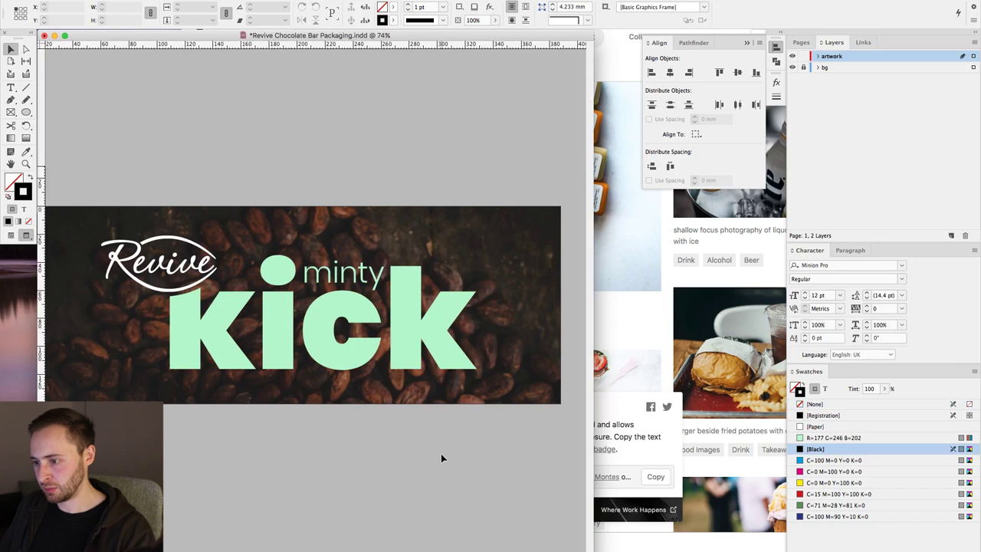
Step: Nudge the c and k outline points to the left to tighten kick
key(a)
click(316, 315)
key(Left)
key(Left)
key(Left)
key(Left)
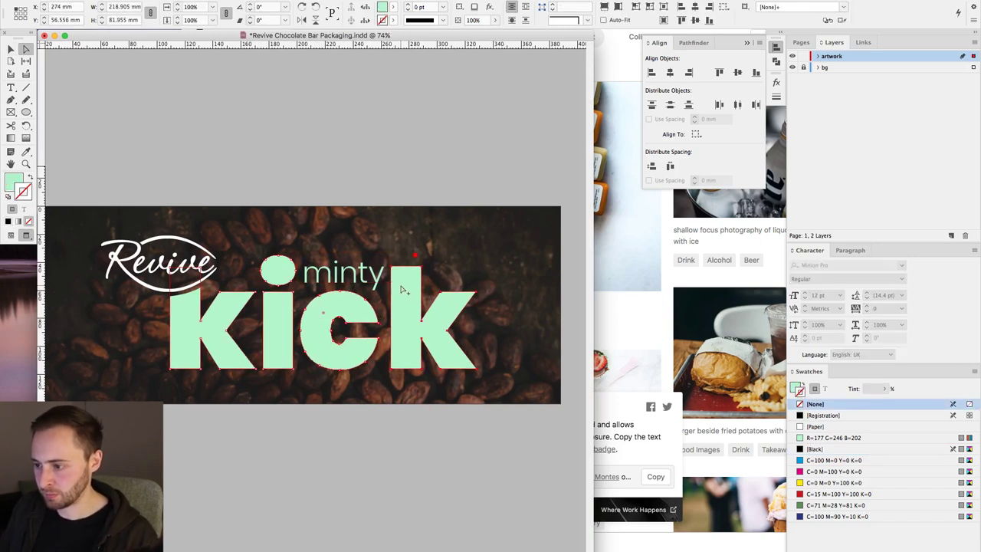
key(Left)
key(Left)
key(Left)
Step: Nudge the minty text frame slightly to the left
key(v)
click(387, 276)
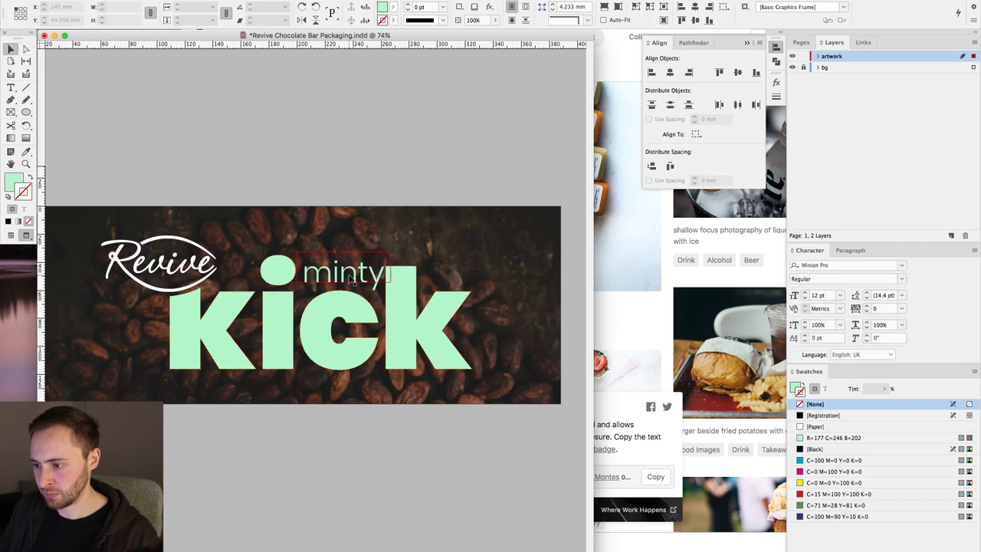
scroll(433, 366, up, 5)
key(Left)
key(Left)
key(Left)
key(Left)
key(Left)
key(Left)
key(Left)
key(Left)
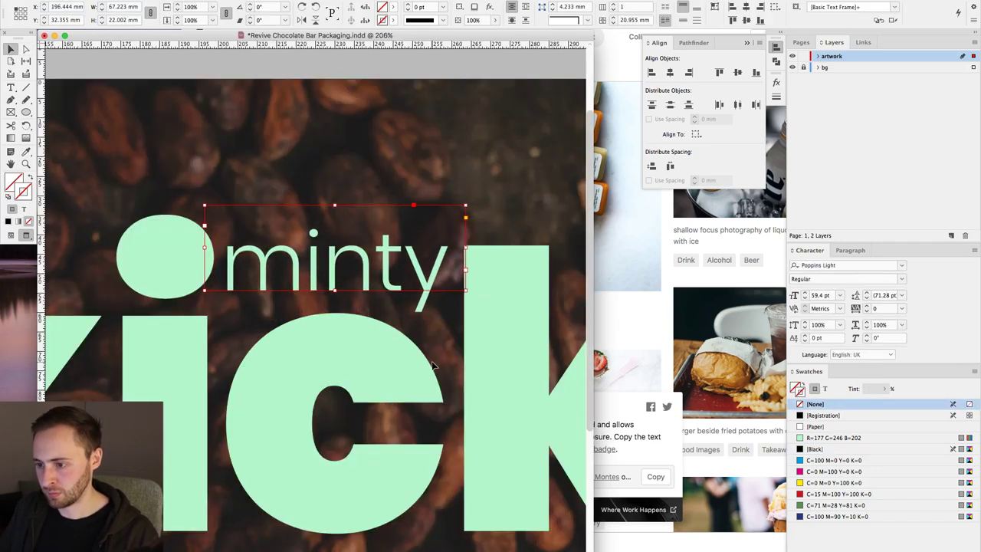
scroll(332, 351, down, 1)
scroll(332, 351, down, 5)
click(348, 131)
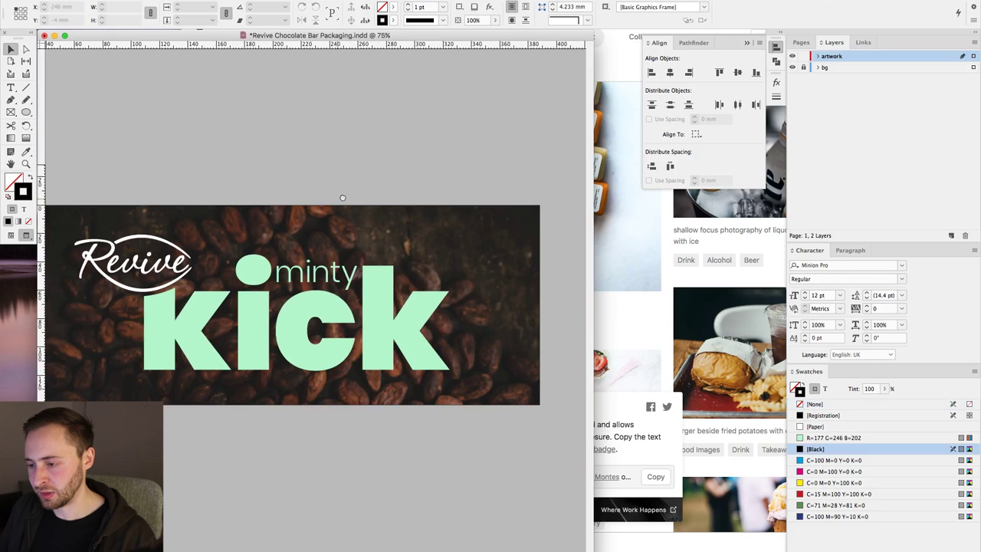
Step: Alt-drag a copy of minty to the lower left of the wrapper and select its text
scroll(419, 274, left, 1)
drag(417, 274, 190, 356)
triple_click(189, 354)
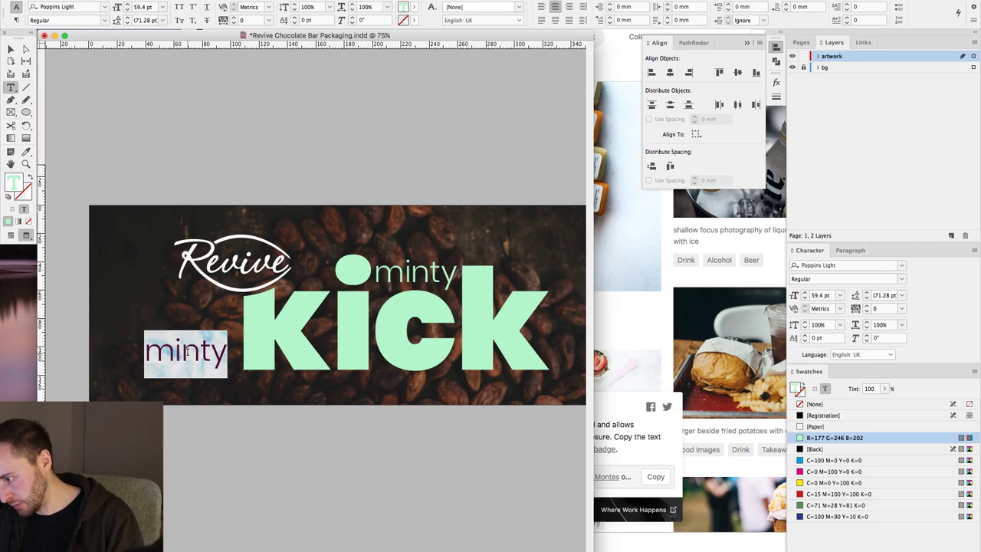
Step: Check the Placeit chocolate bar mockup in the browser
click(720, 32)
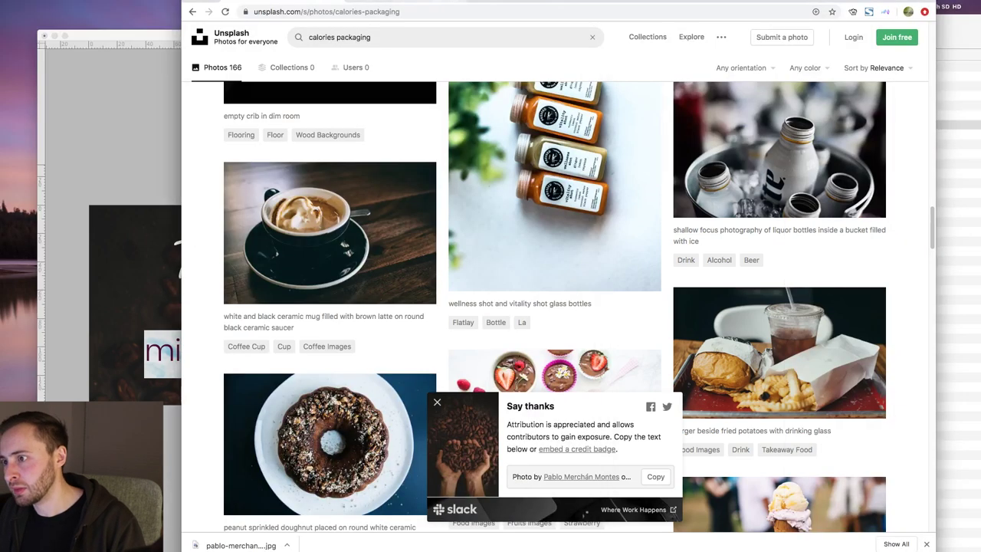
click(668, 3)
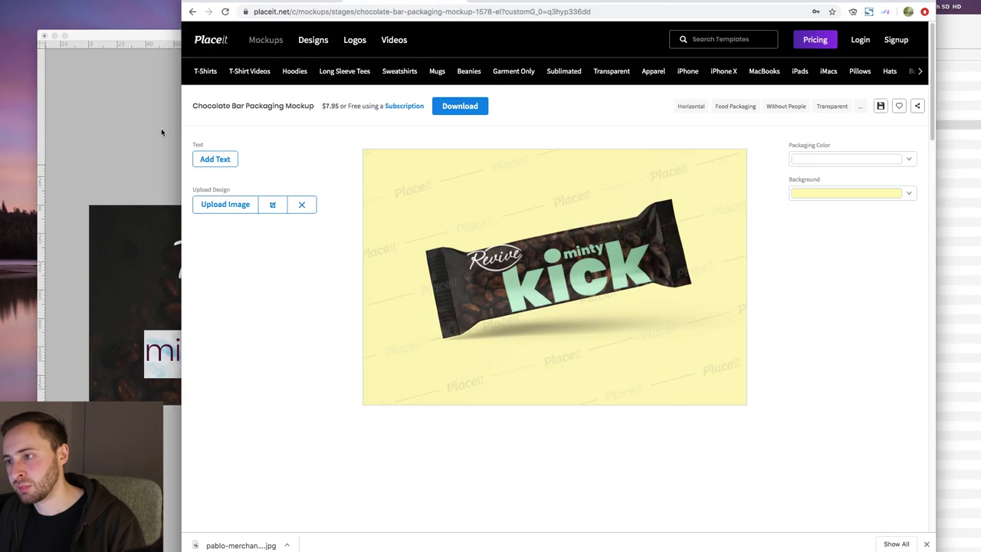
click(145, 134)
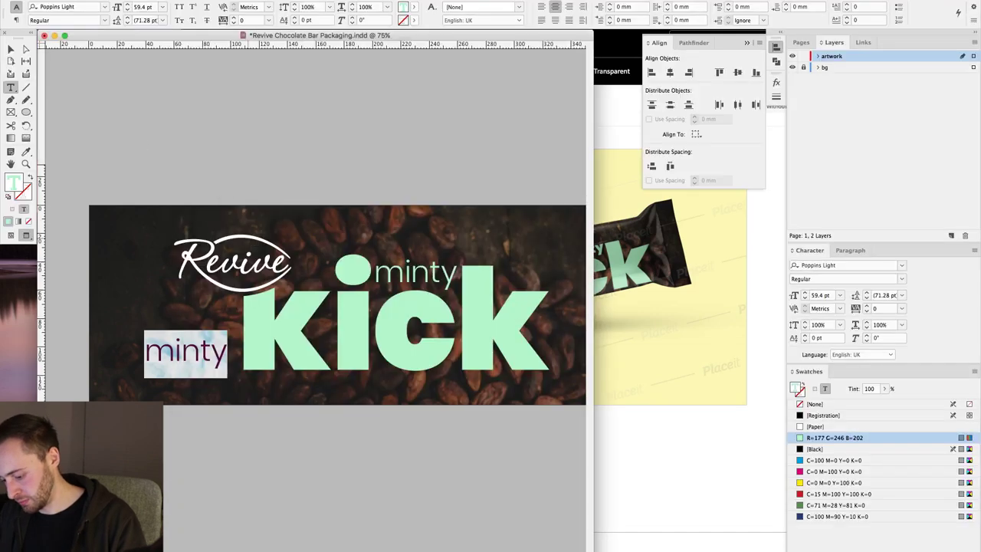
Step: Replace the copied text with '60g' and set it in Poppins Medium Regular
text(60g)
key(super+a)
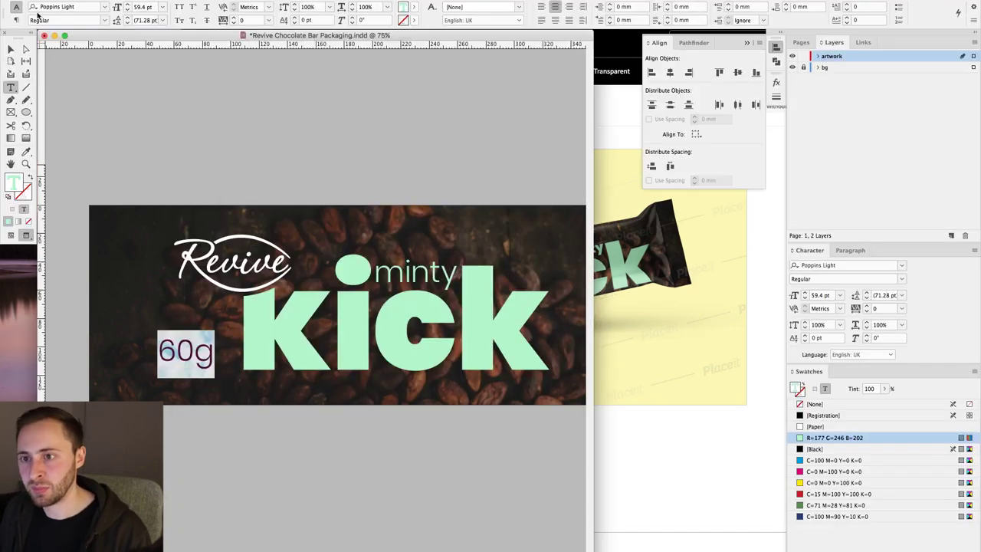
click(107, 6)
text(poppins)
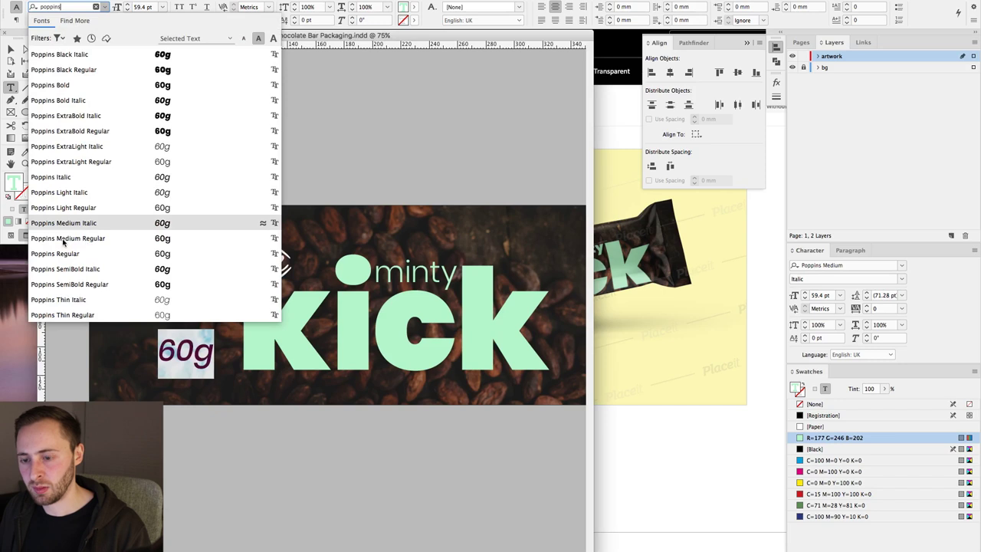
click(69, 238)
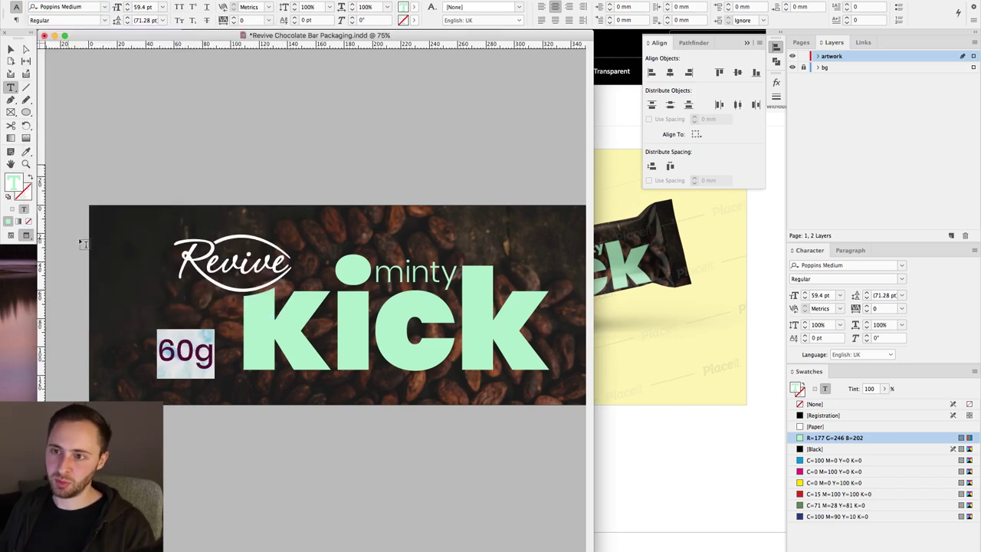
Step: Size the 60g text at 40 pt and make it white with the [Paper] swatch
click(162, 6)
click(157, 16)
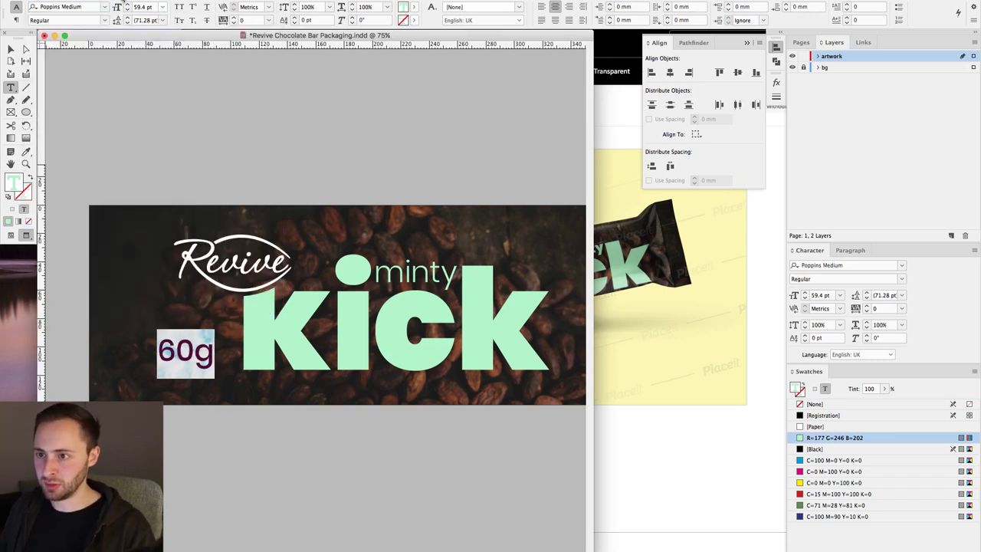
text(40)
key(Return)
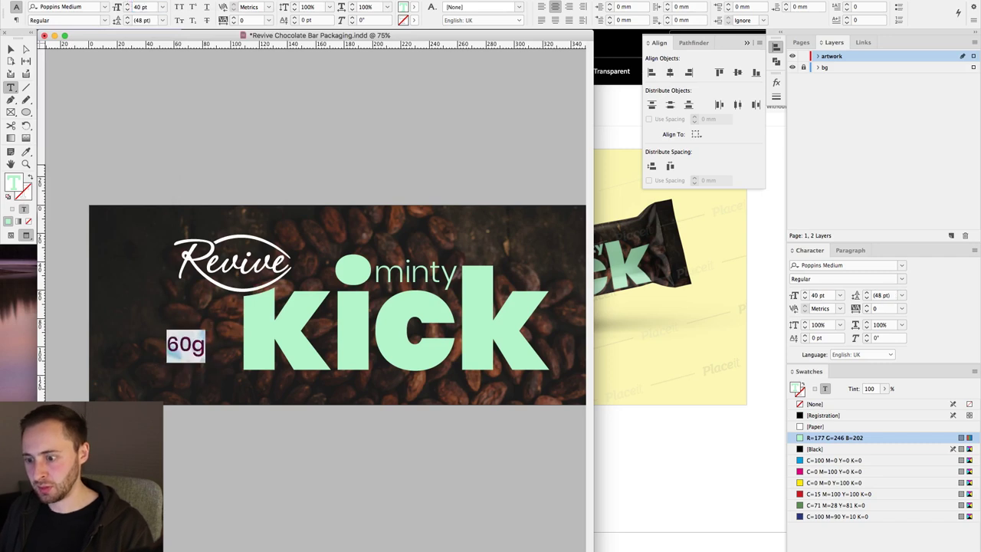
key(super)
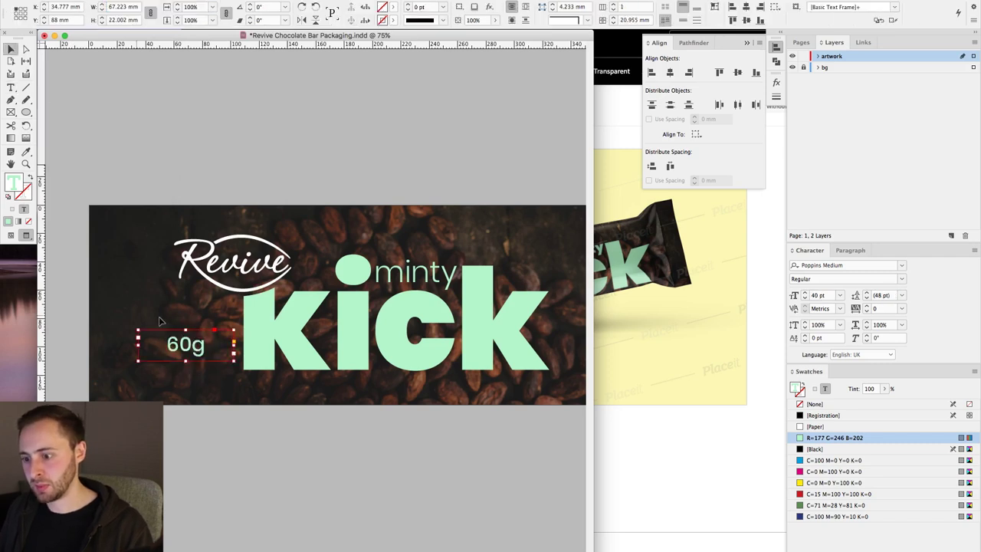
click(815, 426)
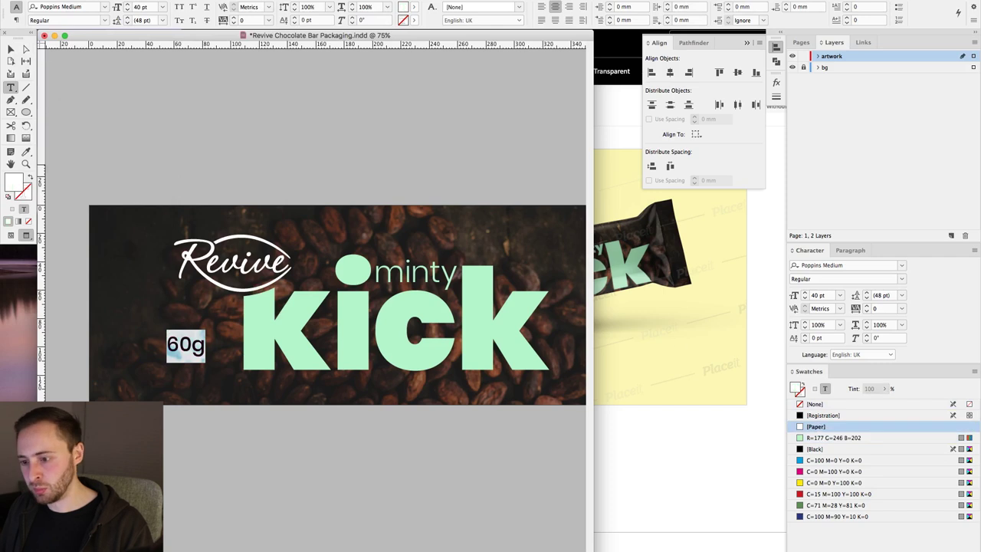
click(10, 47)
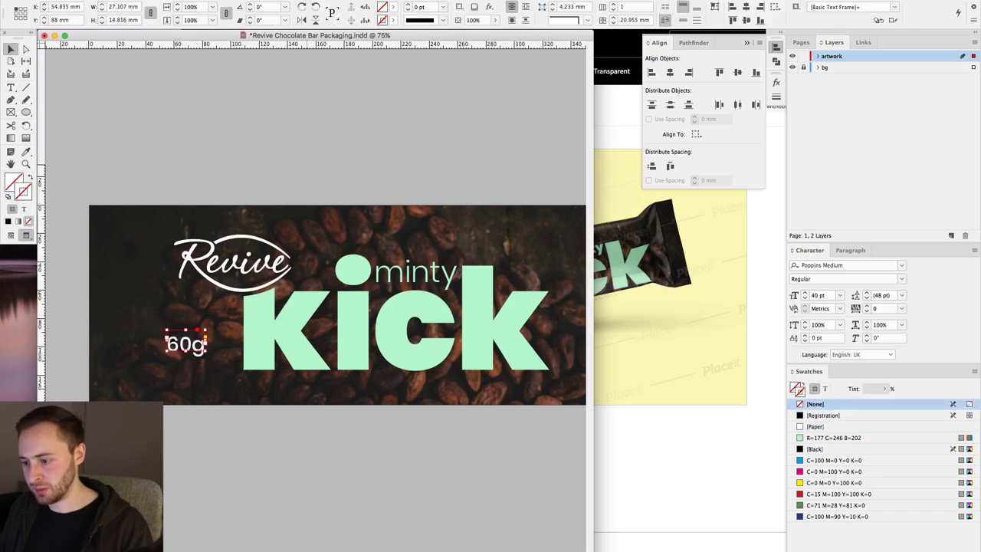
drag(286, 427, 286, 425)
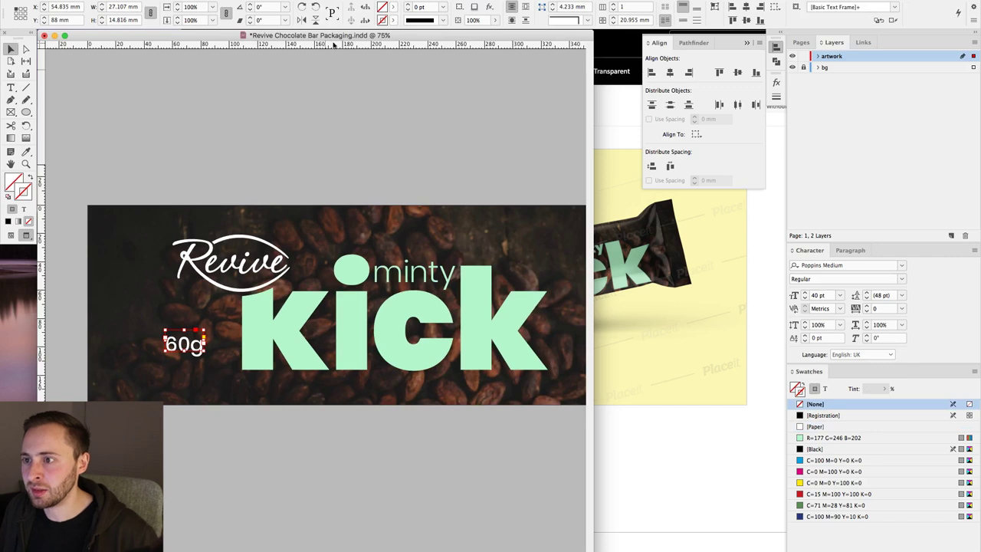
Step: Switch the view to Typical Display performance
click(327, 1)
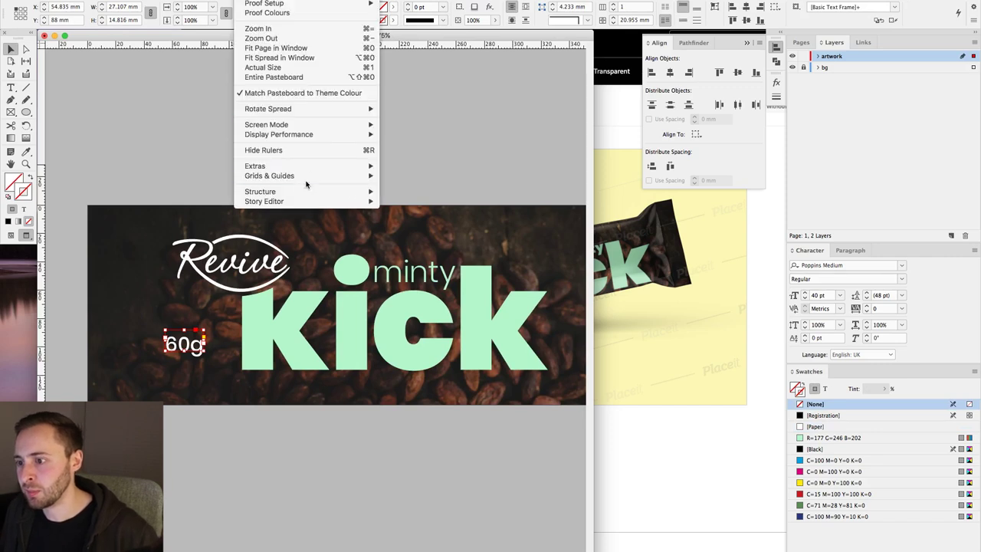
mouse_move(321, 134)
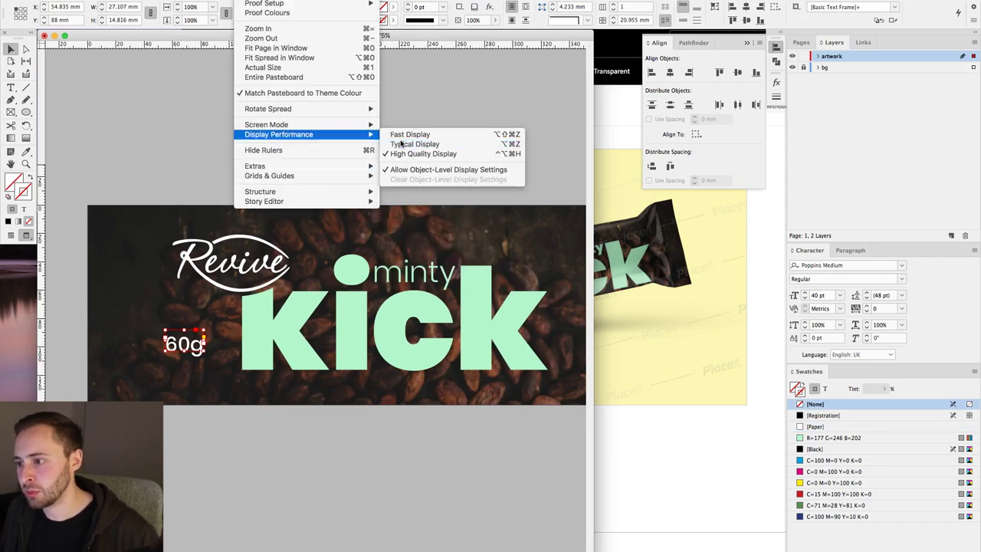
click(400, 144)
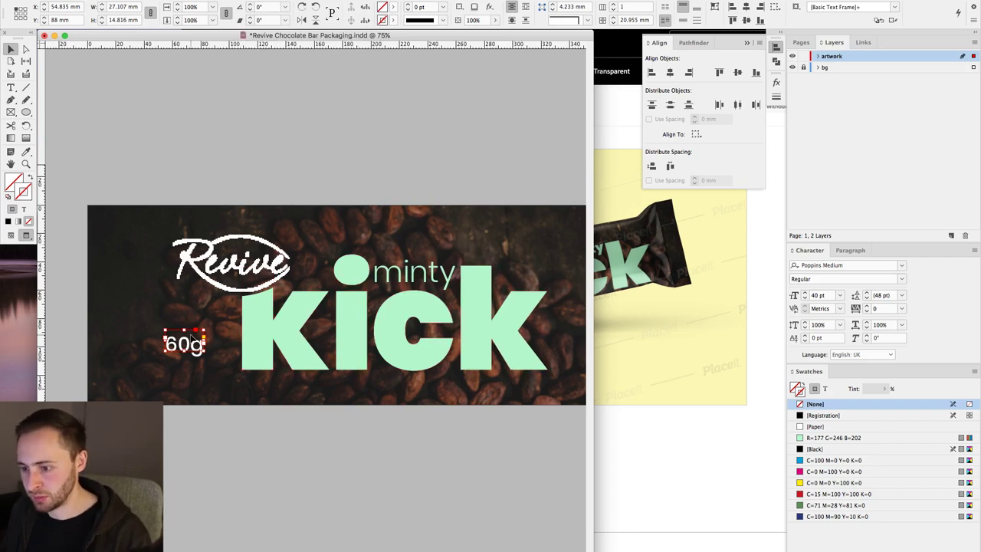
Step: Move the 60g label down and right to the left margin at X 60 mm
scroll(153, 321, right, 3)
drag(126, 345, 134, 367)
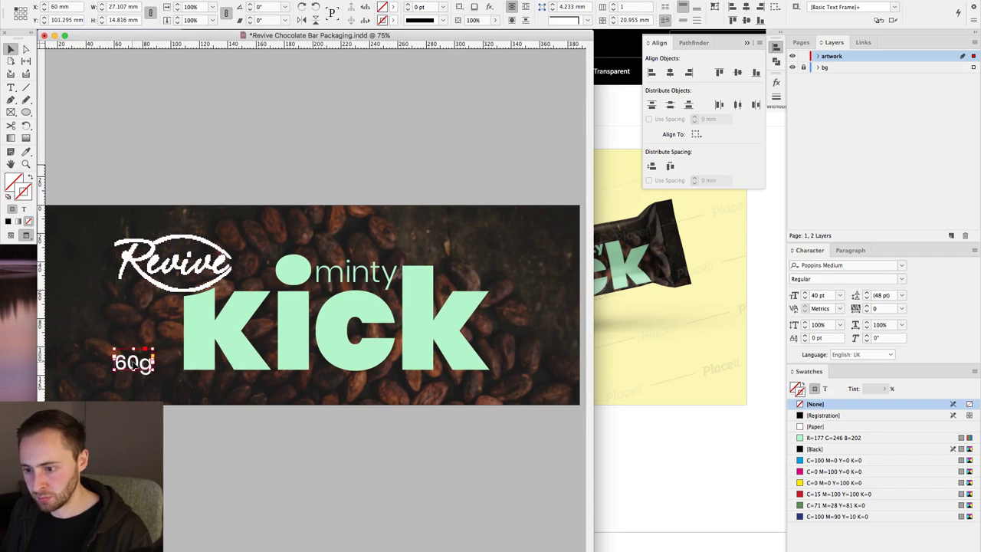
click(179, 445)
key(super+minus)
scroll(213, 425, right, 1)
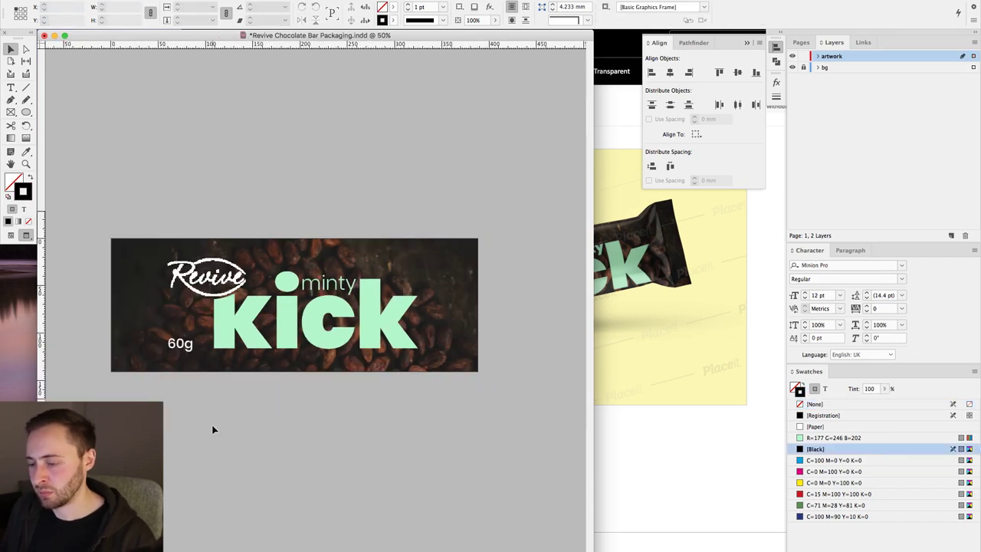
Step: Save the packaging document
click(84, 0)
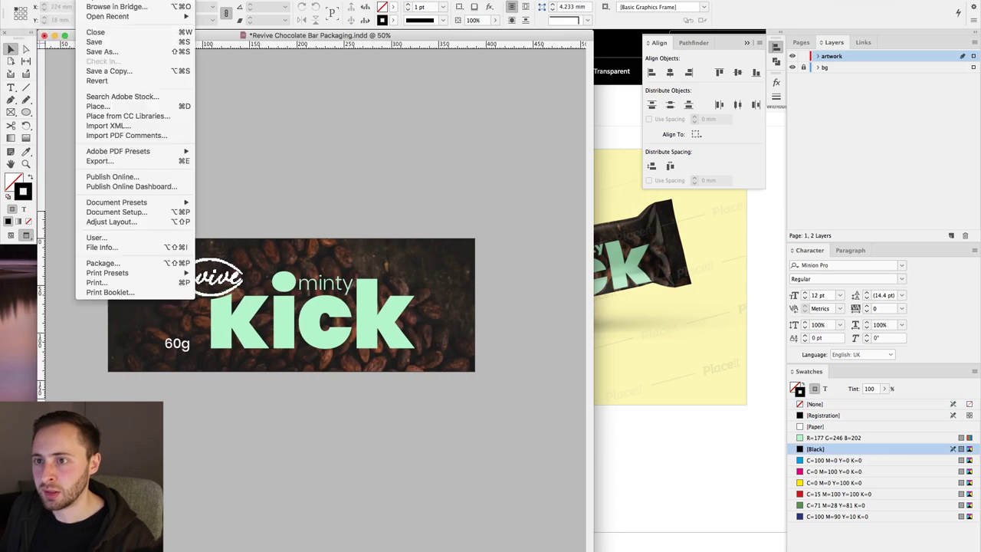
click(111, 44)
scroll(296, 164, left, 1)
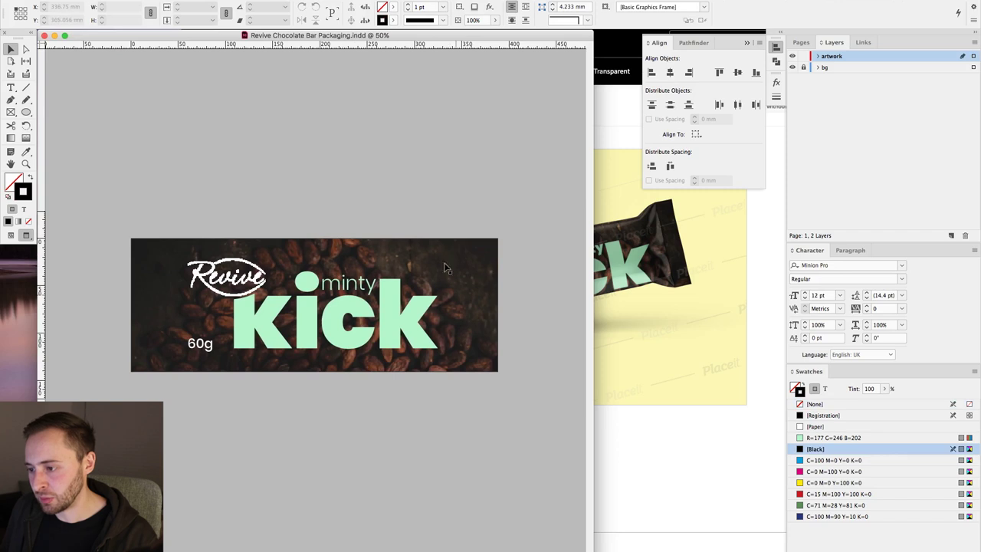
Step: Try tighter tracking on minty, then set it back to -20
drag(279, 212, 431, 399)
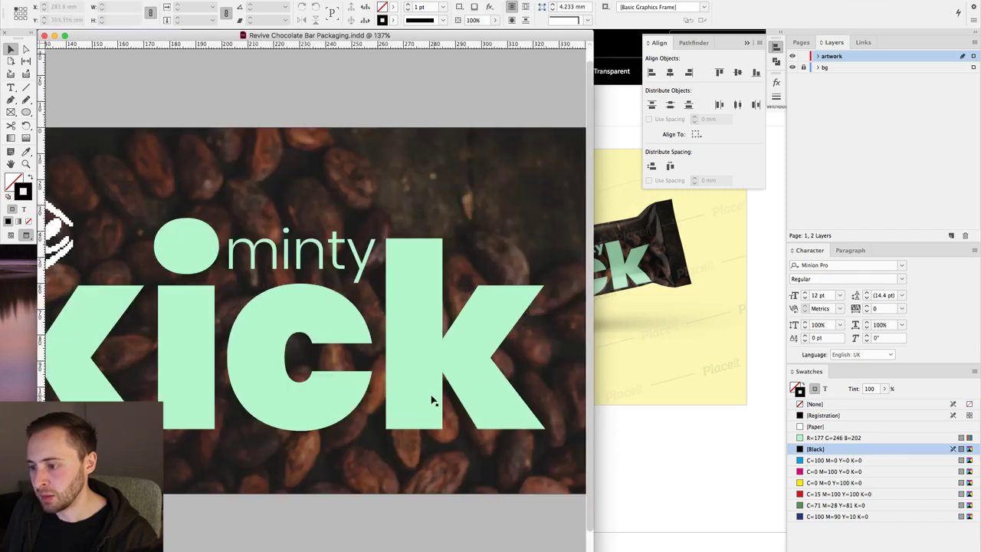
double_click(329, 257)
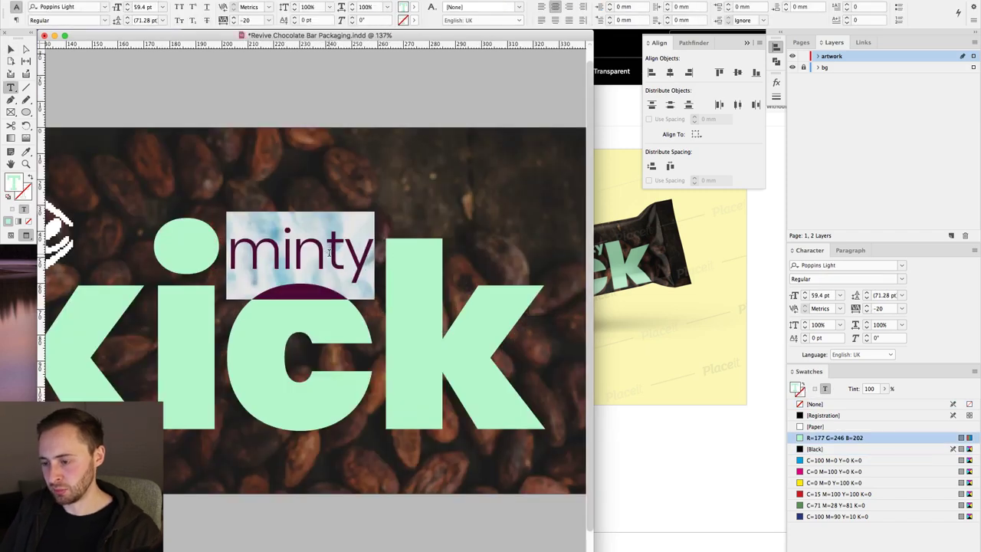
key(alt+Left)
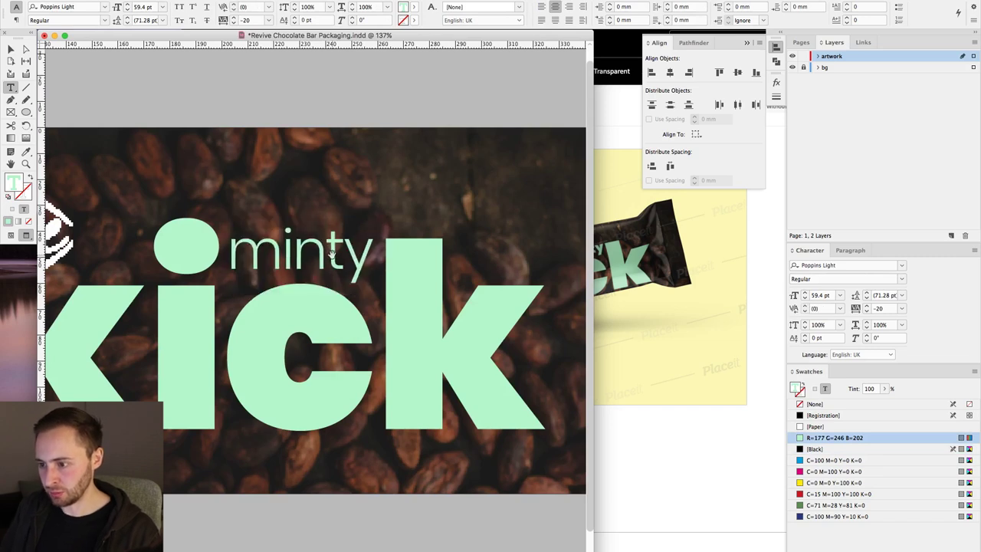
key(alt+Right)
key(alt+Right)
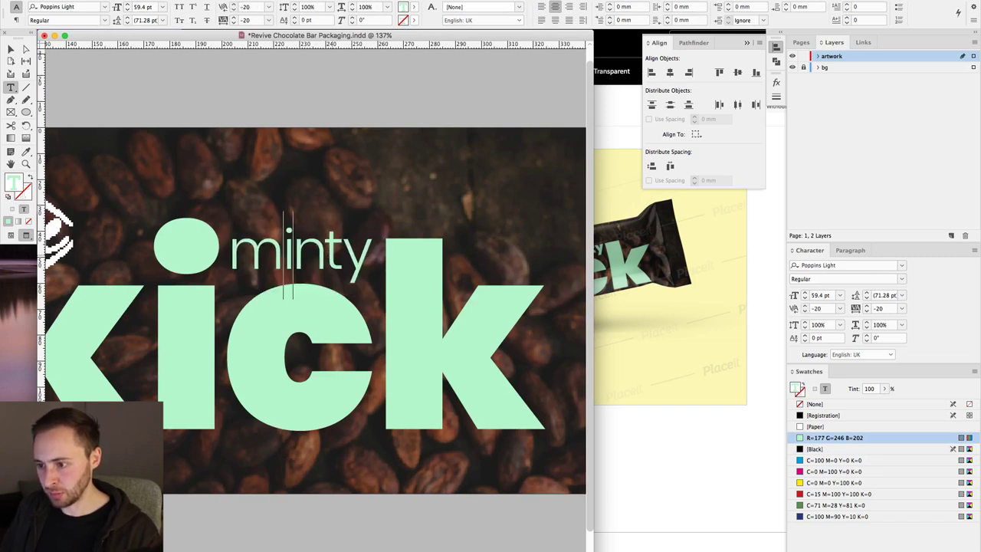
click(10, 48)
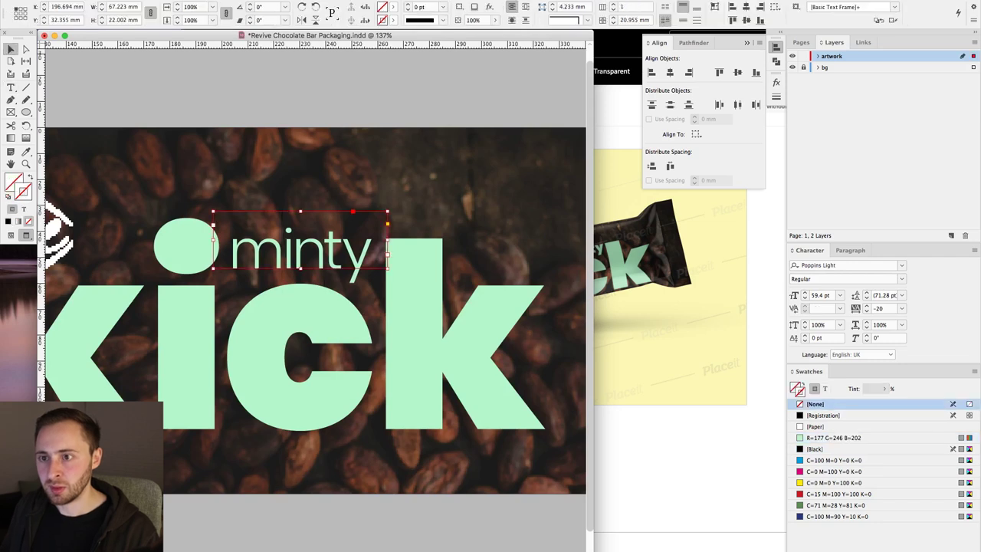
Step: Save the packaging document and view it at 100%
click(91, 0)
click(93, 43)
key(super+1)
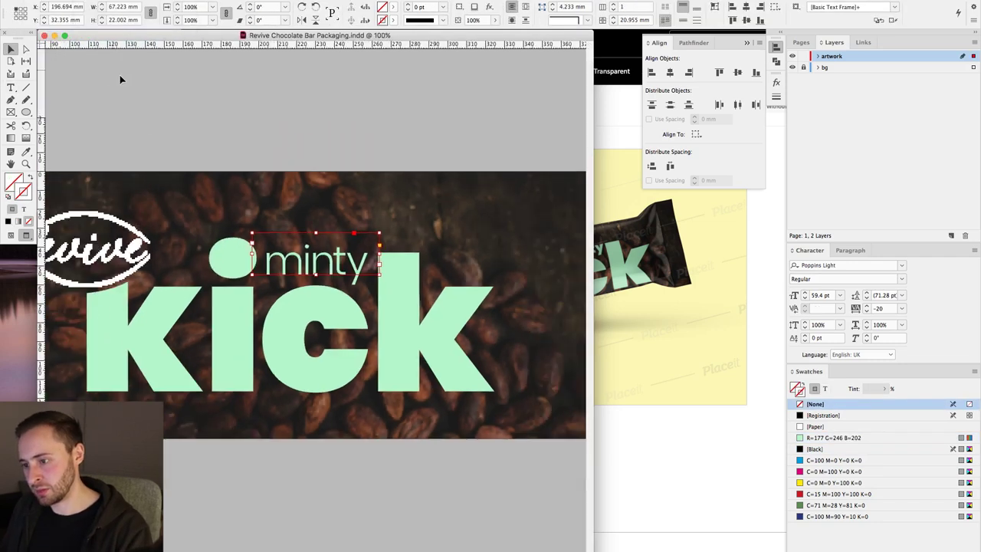
Step: Return to the Unsplash search results in the browser and select the search field
key(super+Tab)
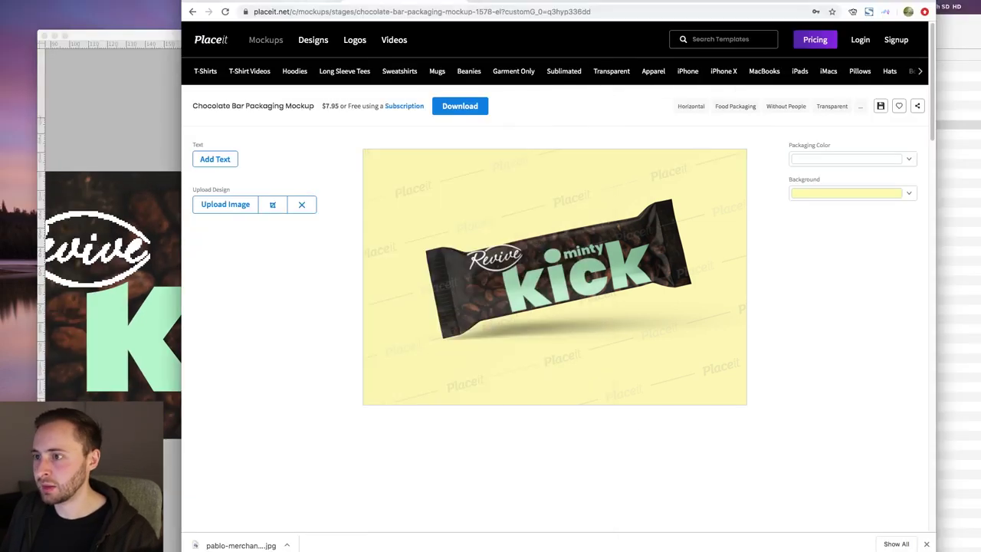
key(super+alt+Left)
click(381, 44)
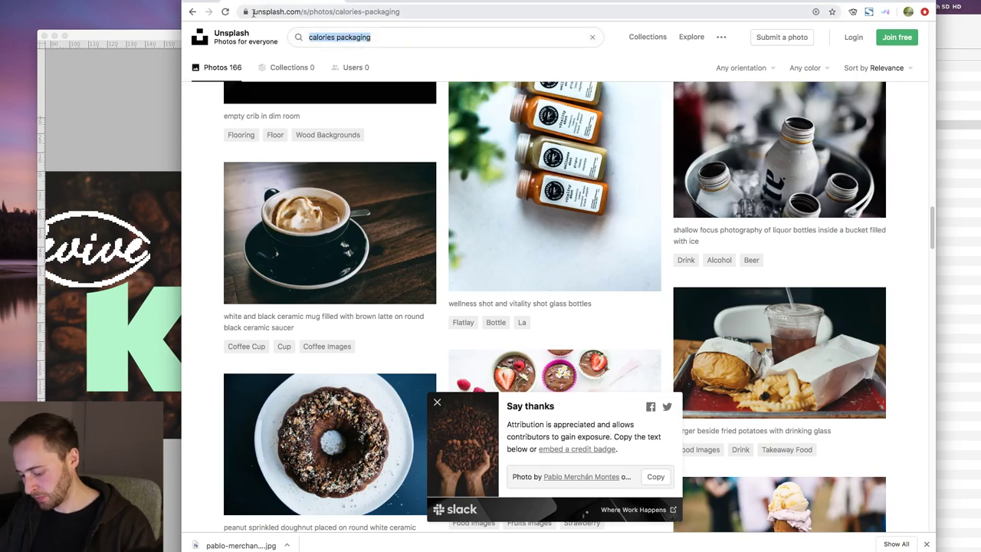
Step: Search Unsplash for mint photos and browse the results
text(mint)
key(Return)
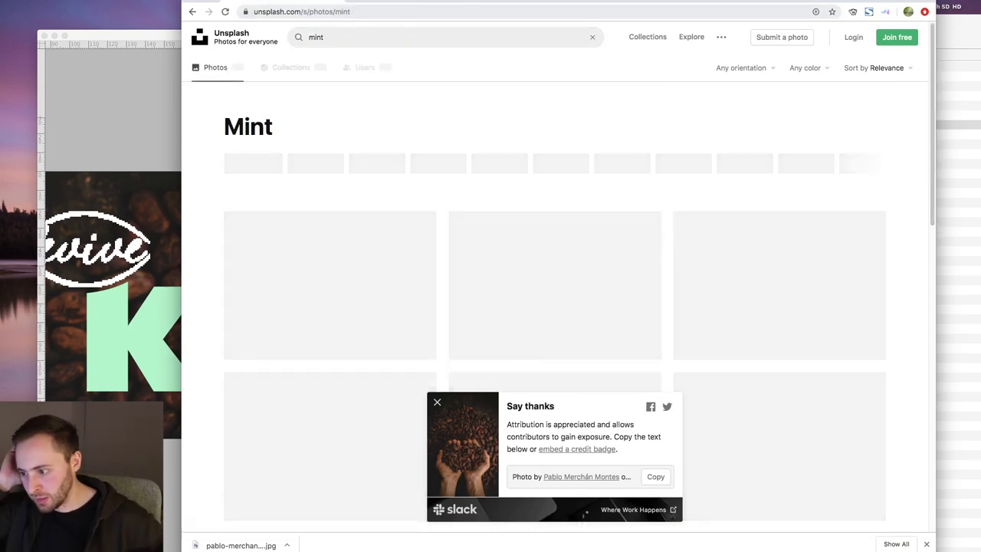
click(436, 402)
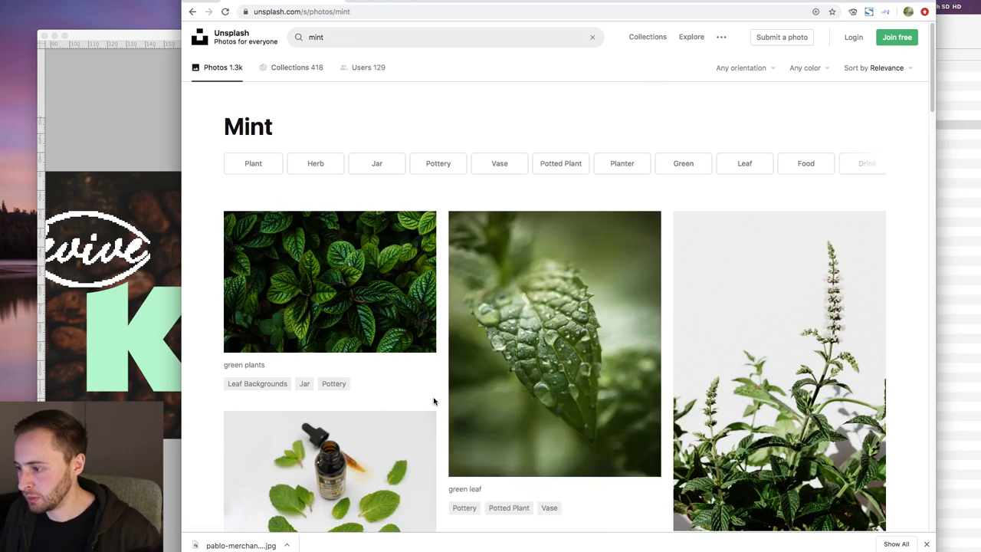
scroll(537, 322, down, 3)
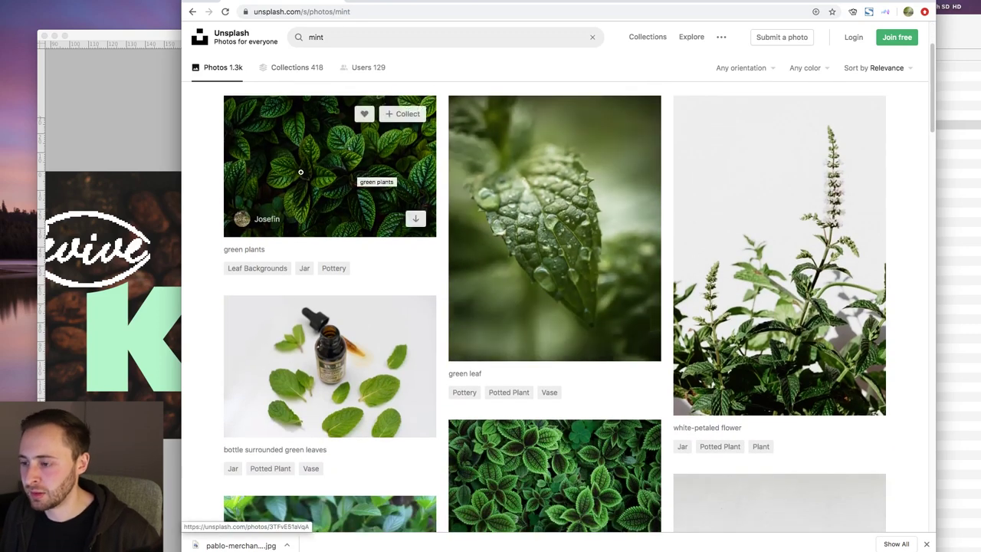
scroll(537, 230, down, 5)
scroll(657, 335, down, 5)
scroll(657, 335, up, 8)
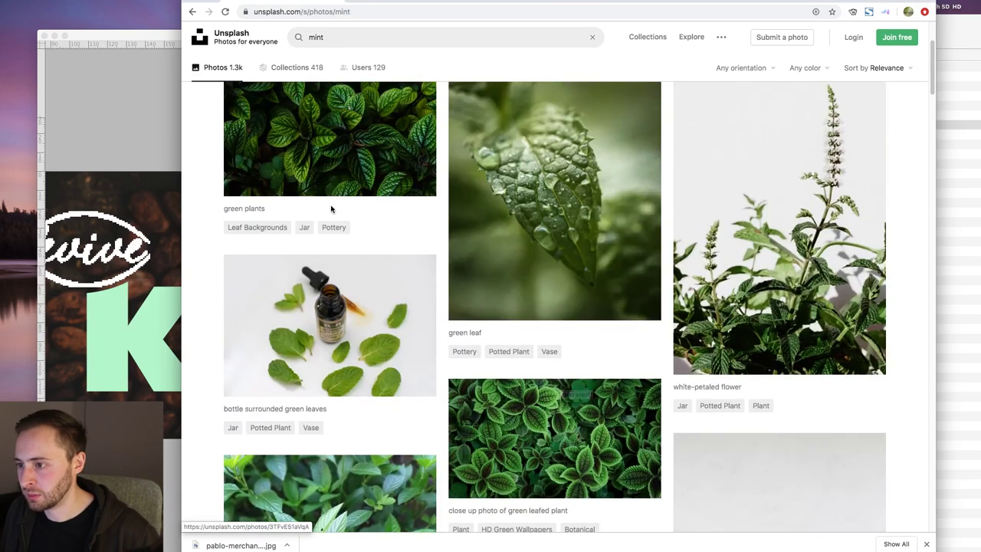
Step: Look up mint leaf image results in a new tab, then go back to Unsplash
key(super+t)
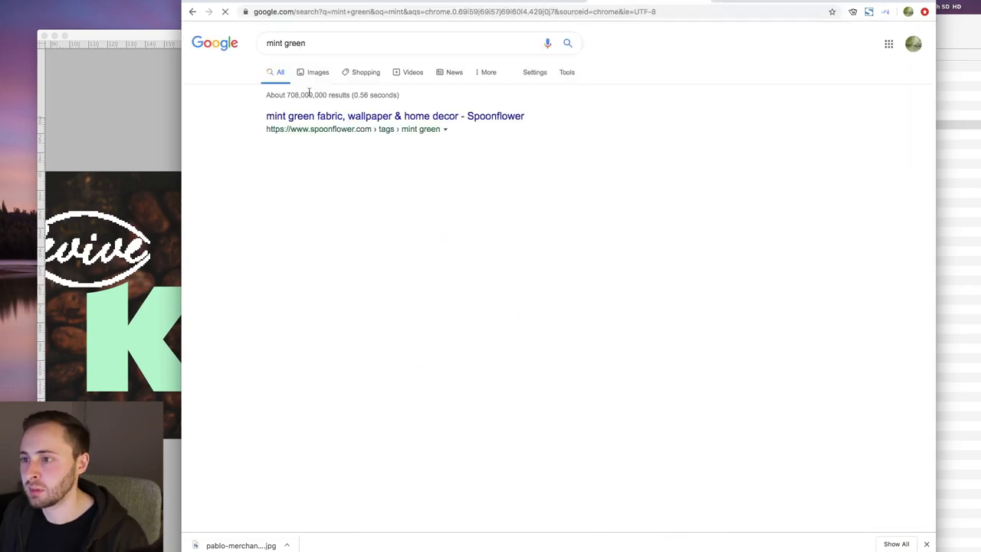
click(345, 43)
key(BackSpace)
key(BackSpace)
key(BackSpace)
key(BackSpace)
key(BackSpace)
text(leaf)
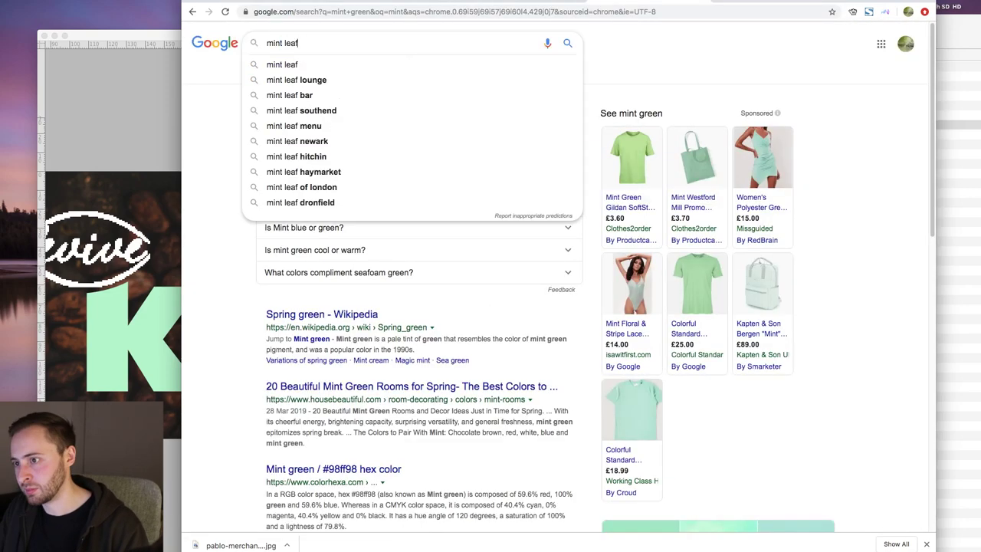
key(Return)
click(317, 72)
key(ctrl+Tab)
key(ctrl+Tab)
key(ctrl+Tab)
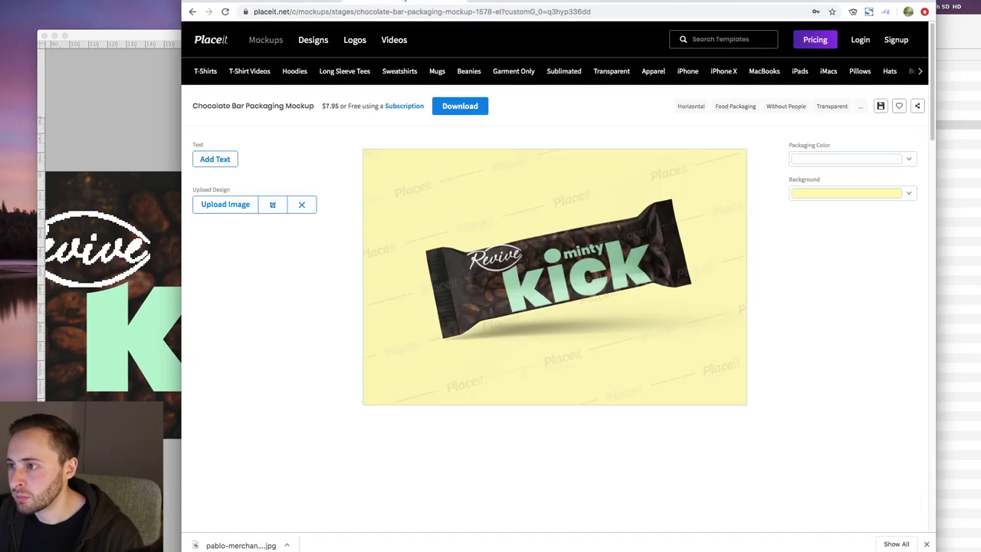
Step: Download the lime and mint photo into the Links folder
scroll(372, 310, down, 15)
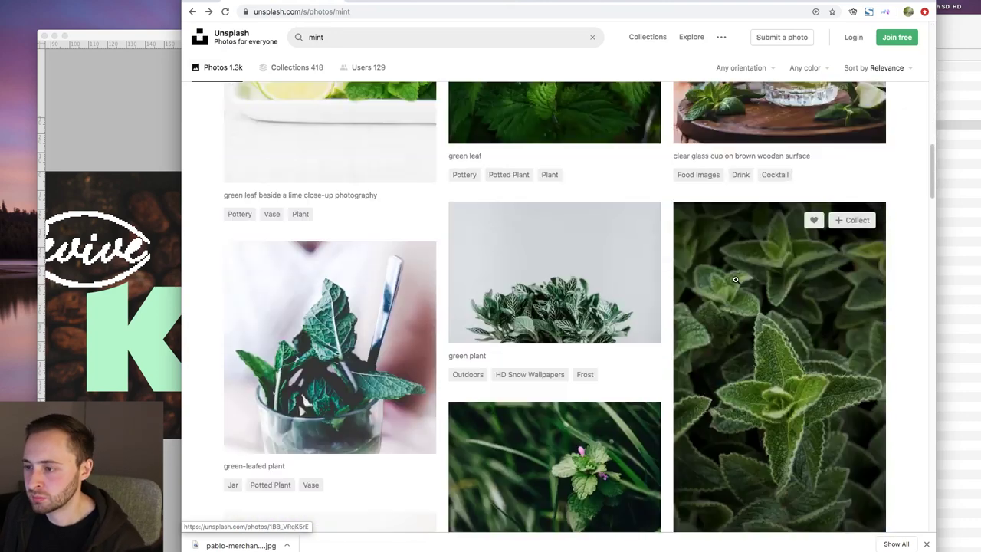
click(371, 311)
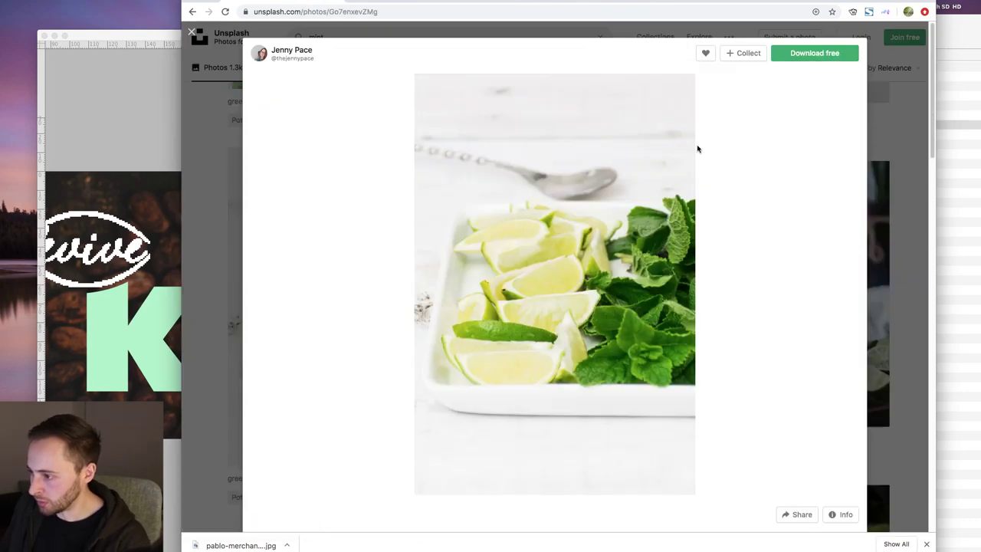
click(806, 58)
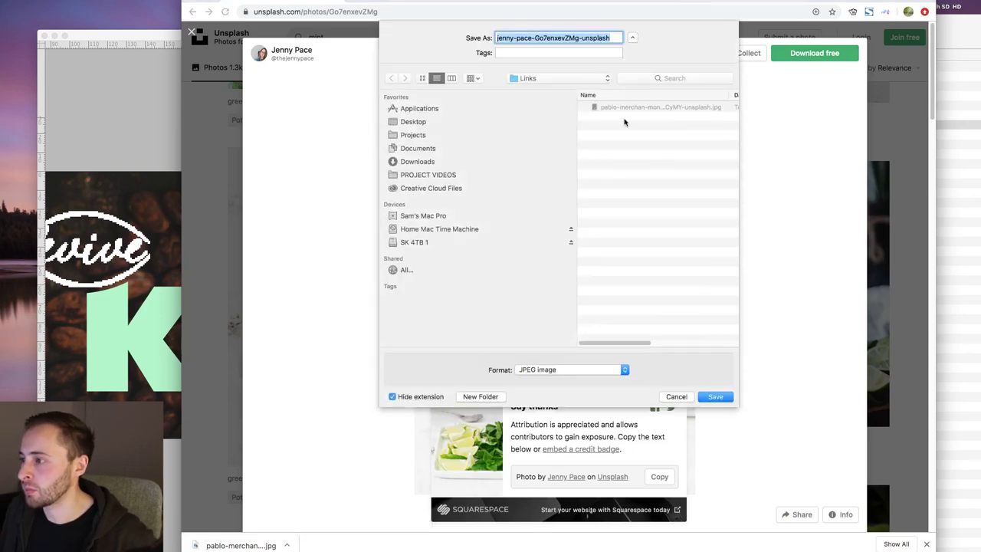
key(Return)
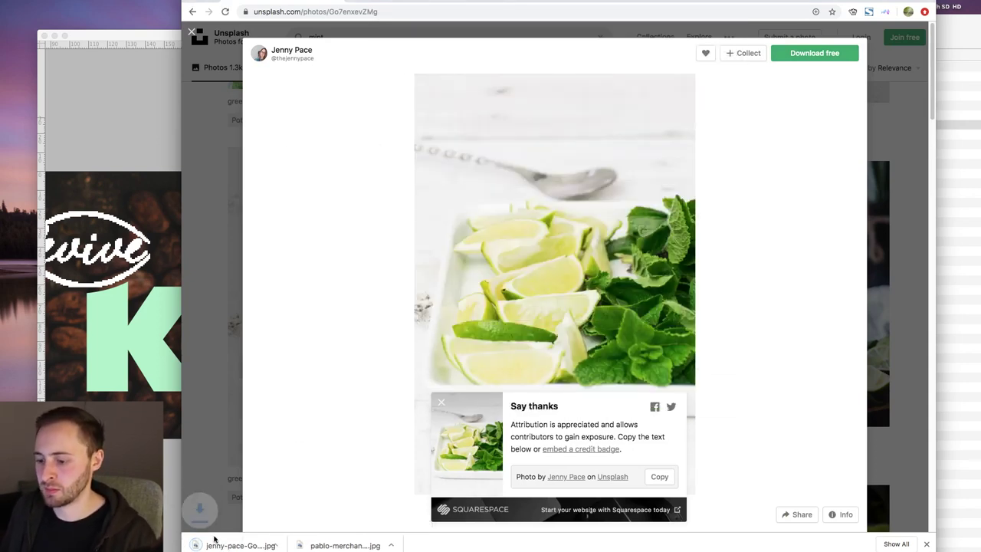
click(288, 545)
Step: Place the downloaded lime and mint photo from Finder into the wrapper document
click(354, 549)
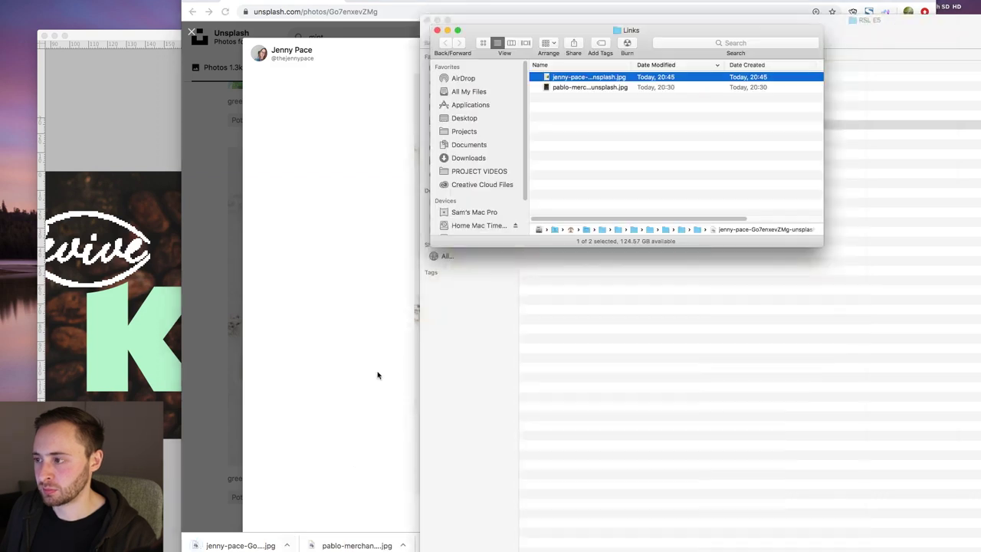
drag(581, 79, 229, 120)
key(super+minus)
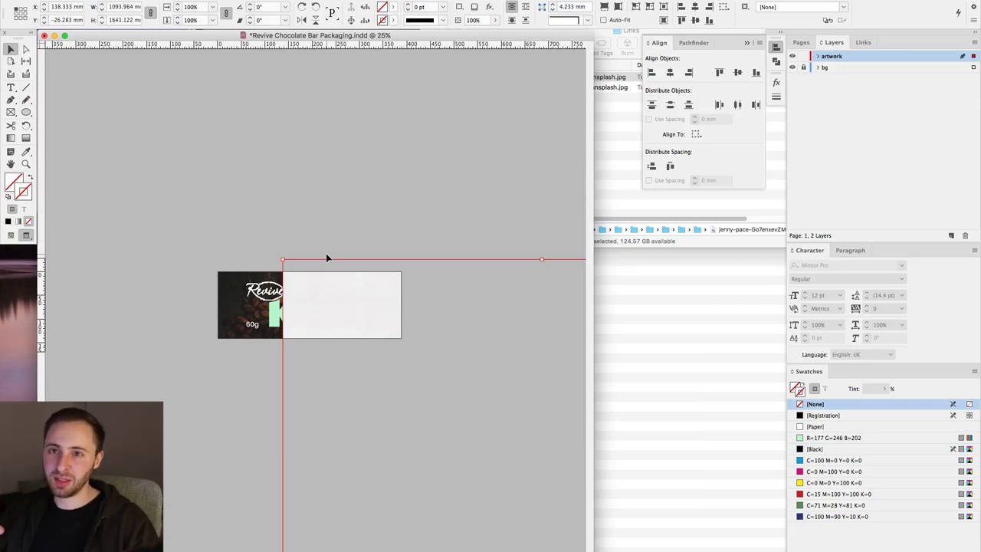
key(super+minus)
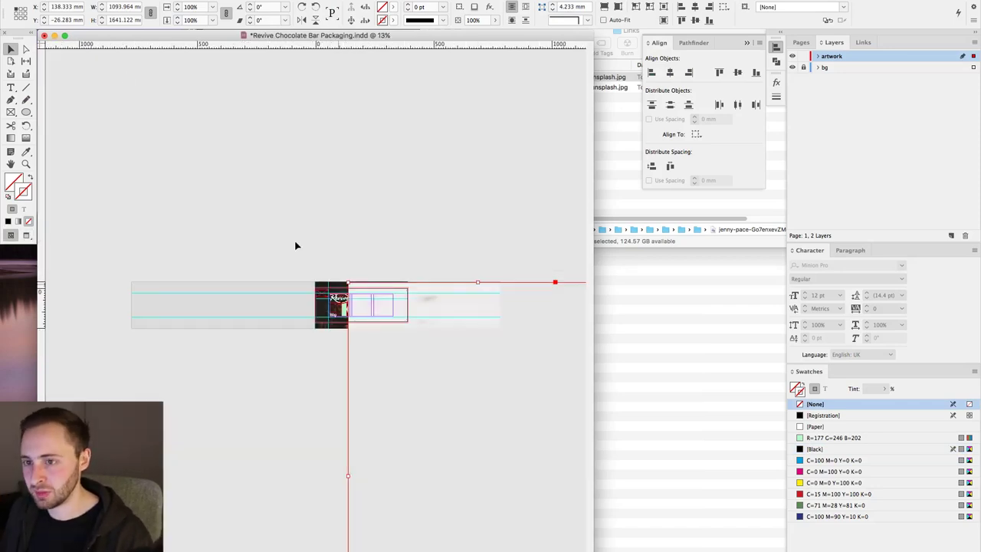
Step: Scale the photo to 25% and move it beside the wrapper artwork
click(184, 6)
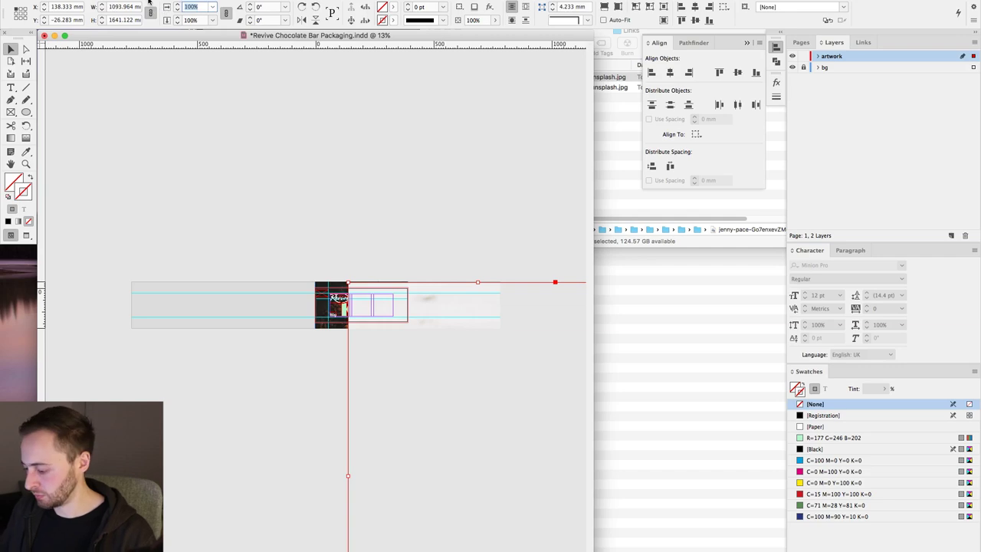
text(25)
key(Return)
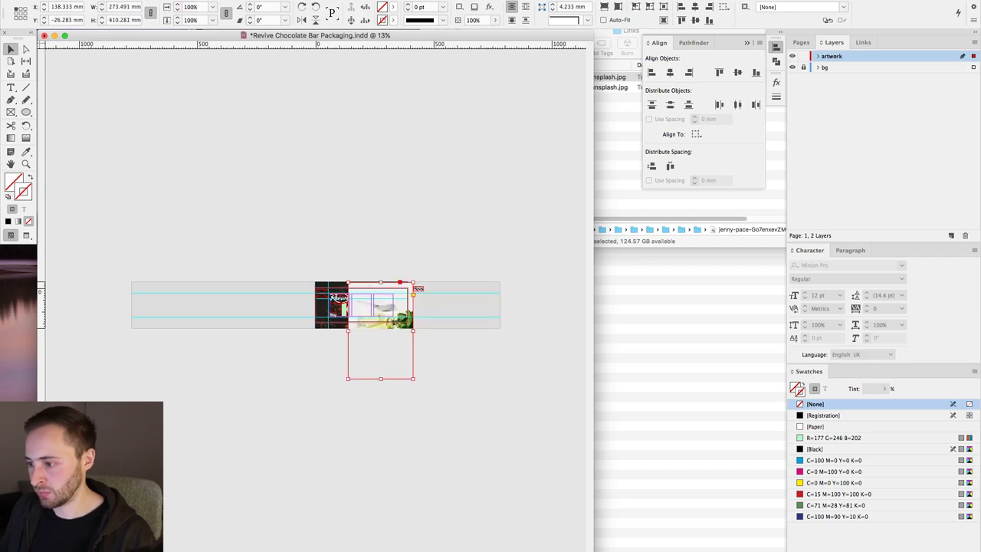
drag(411, 283, 490, 285)
key(w)
click(421, 245)
key(super+equal)
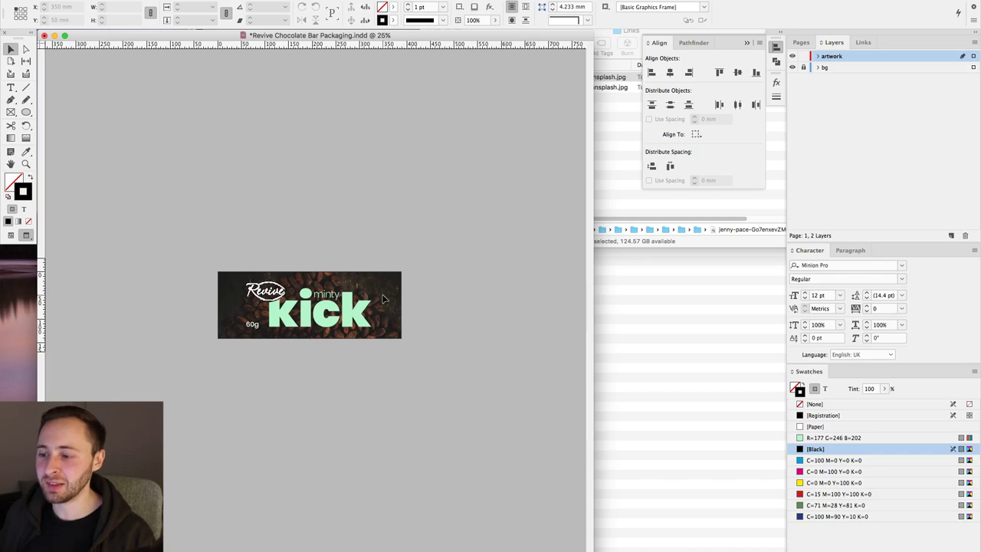
Step: Move the lime-and-mint photo onto the wrapper's right end and crop it to a narrow strip
key(super+equal)
key(w)
key(super+minus)
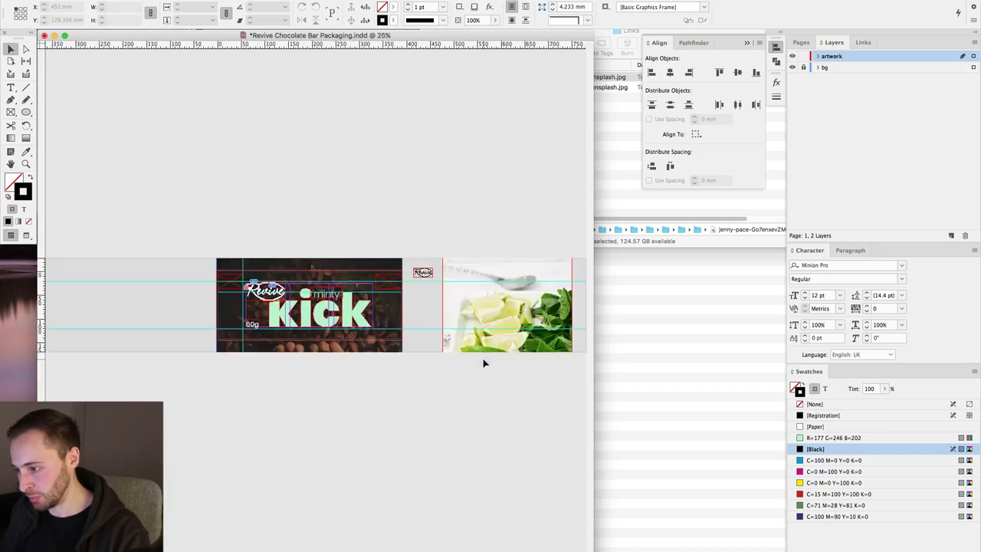
click(463, 320)
drag(464, 320, 339, 298)
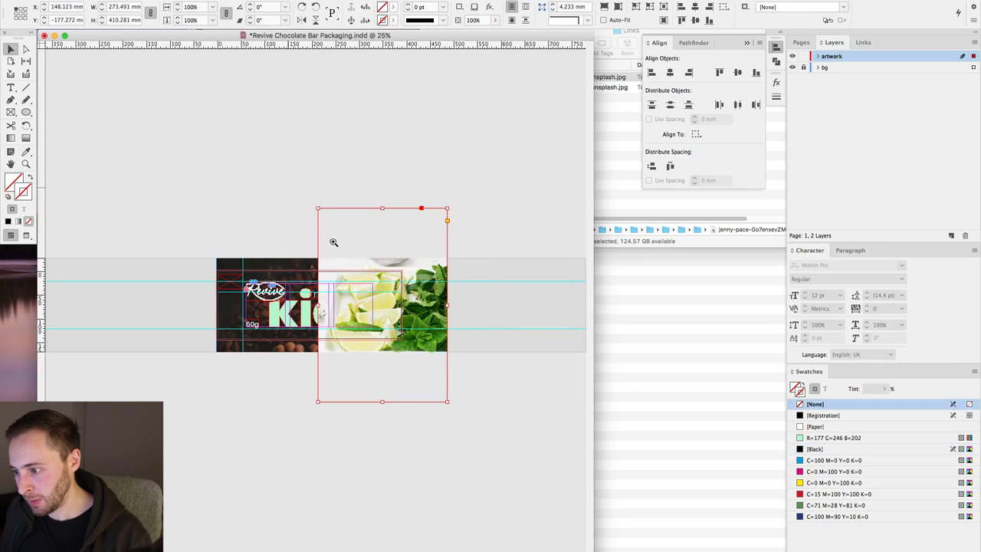
key(super+equal)
drag(159, 304, 314, 322)
drag(388, 314, 300, 291)
click(396, 306)
key(w)
scroll(460, 307, left, 5)
Step: Send the mint strip behind the kick lettering and scale it to 71%
click(415, 302)
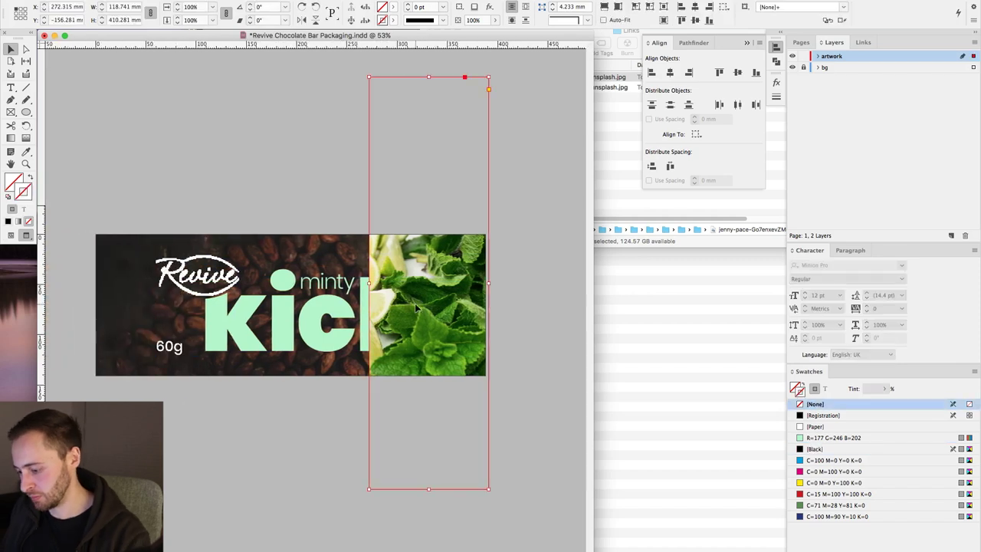
key(super+shift+bracketleft)
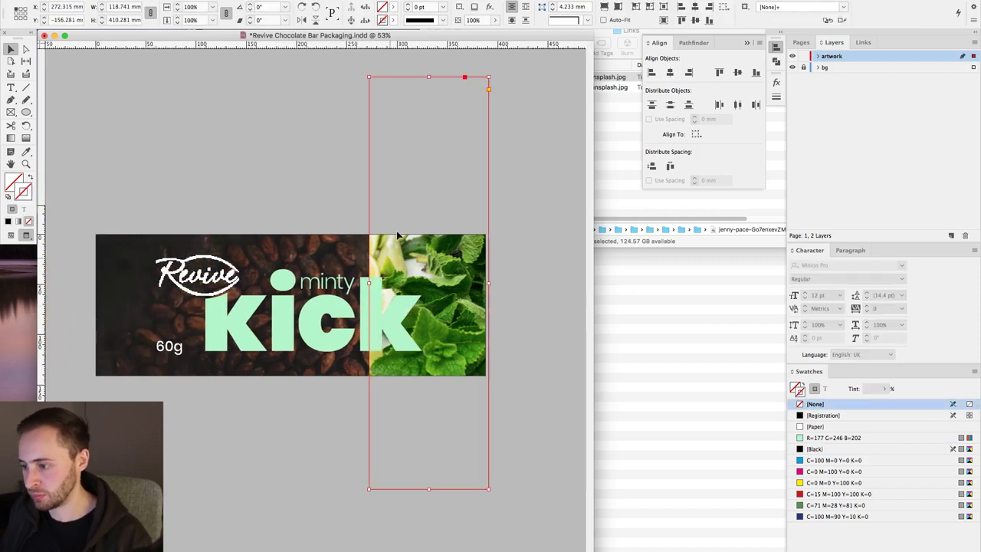
key(w)
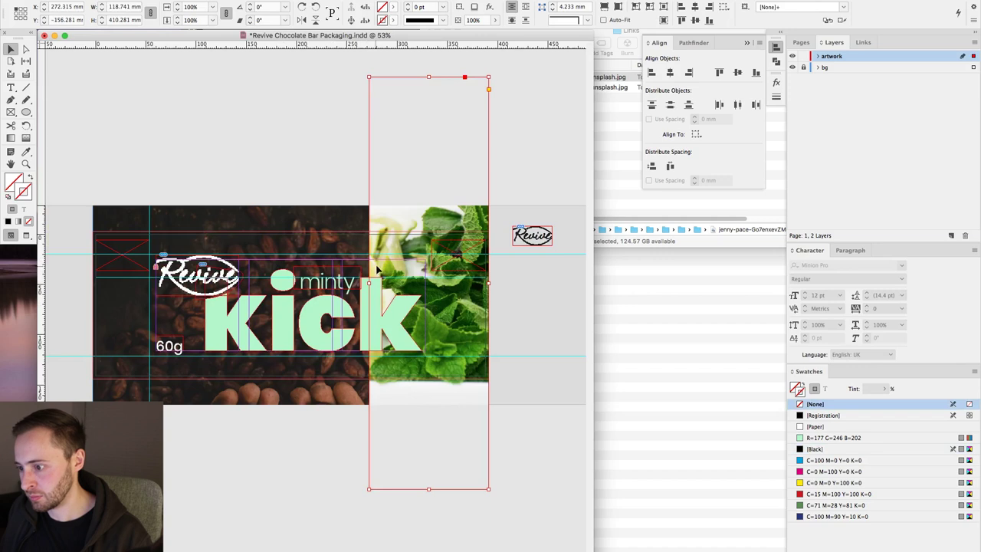
mouse_move(368, 283)
mouse_down()
mouse_move(403, 285)
mouse_move(383, 284)
mouse_up()
drag(464, 299, 469, 322)
key(w)
key(w)
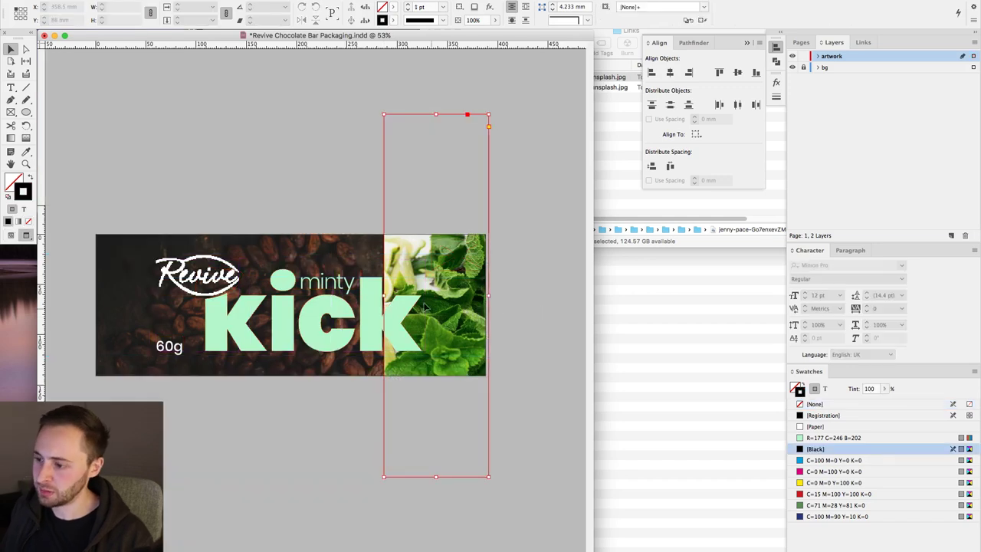
click(489, 8)
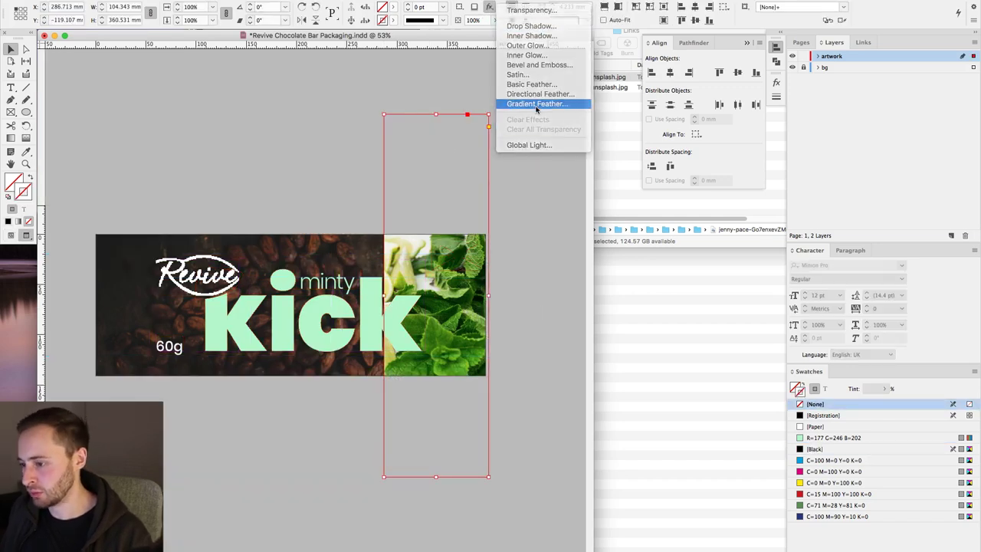
Step: Apply a reversed Gradient Feather to the mint strip with the stop Location at 50%
click(535, 107)
click(761, 386)
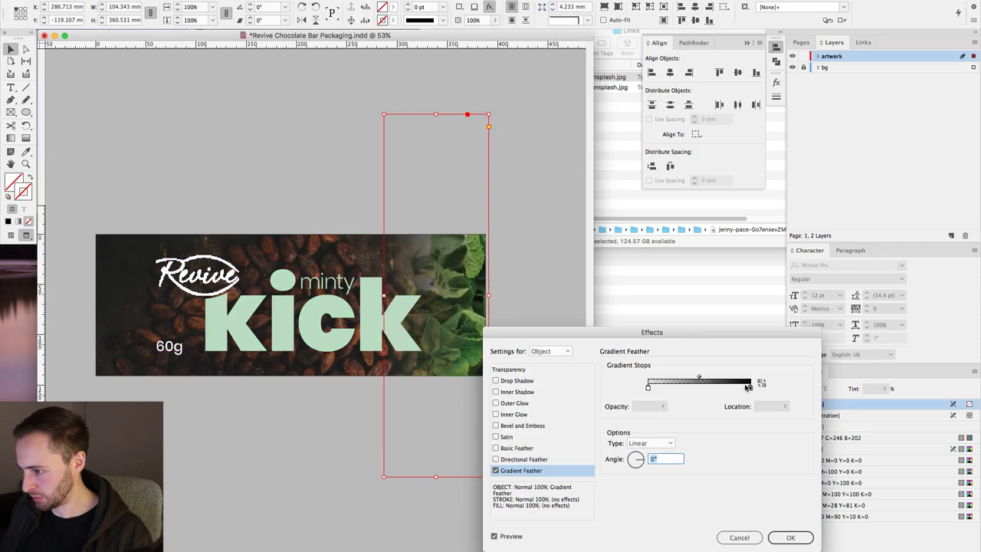
click(749, 387)
double_click(764, 406)
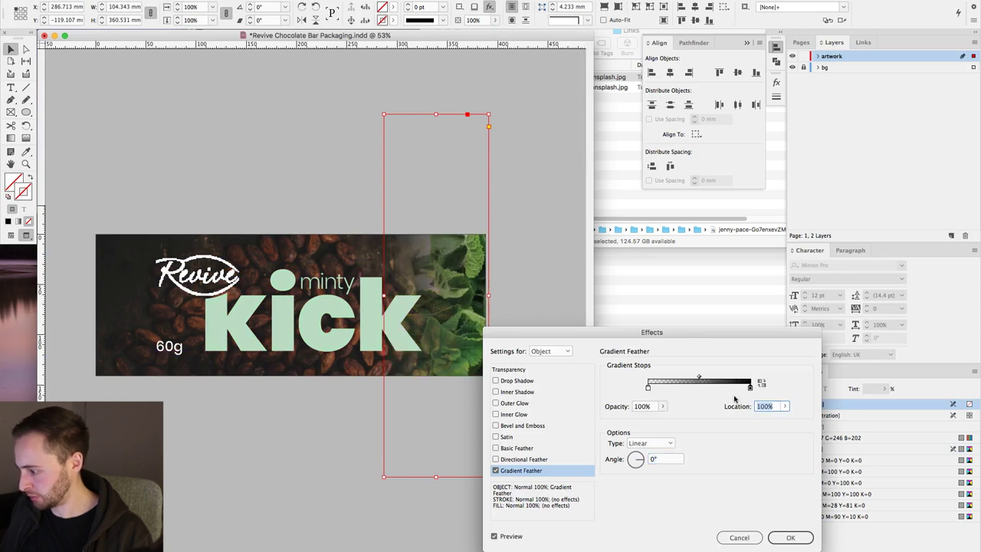
text(50)
key(Tab)
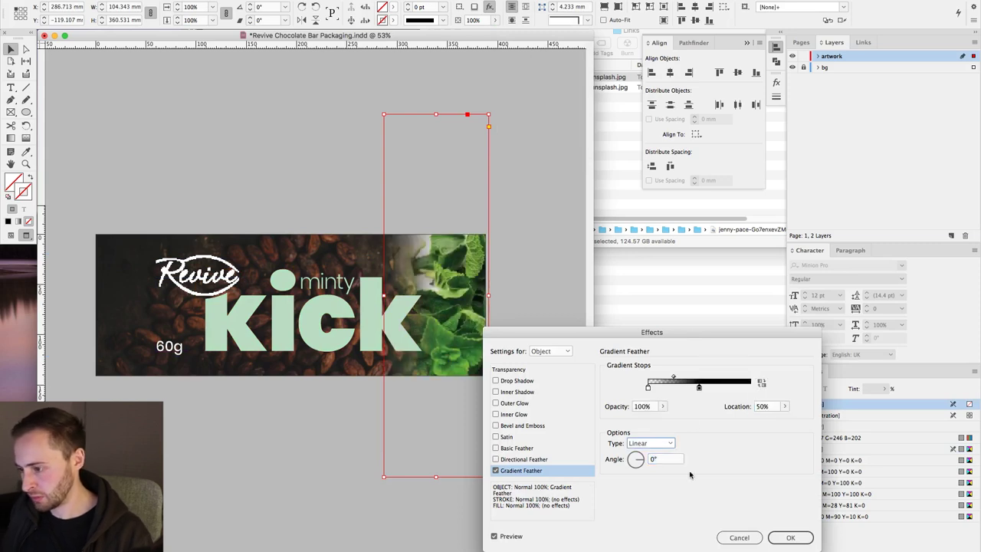
click(779, 538)
Step: Reposition the mint strip, remove its outline, and trim its left edge narrower
click(544, 428)
scroll(548, 419, left, 2)
mouse_move(488, 289)
mouse_down()
mouse_move(487, 306)
mouse_move(506, 280)
mouse_move(504, 288)
mouse_up()
key(d)
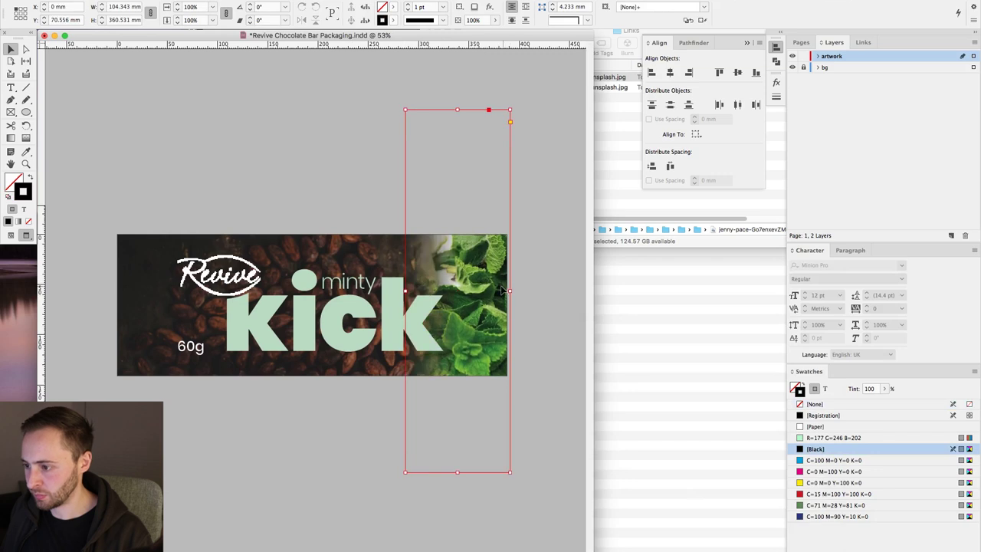
key(slash)
drag(405, 291, 429, 292)
click(541, 285)
Step: Trim a little more off the mint strip's left edge
scroll(526, 280, left, 1)
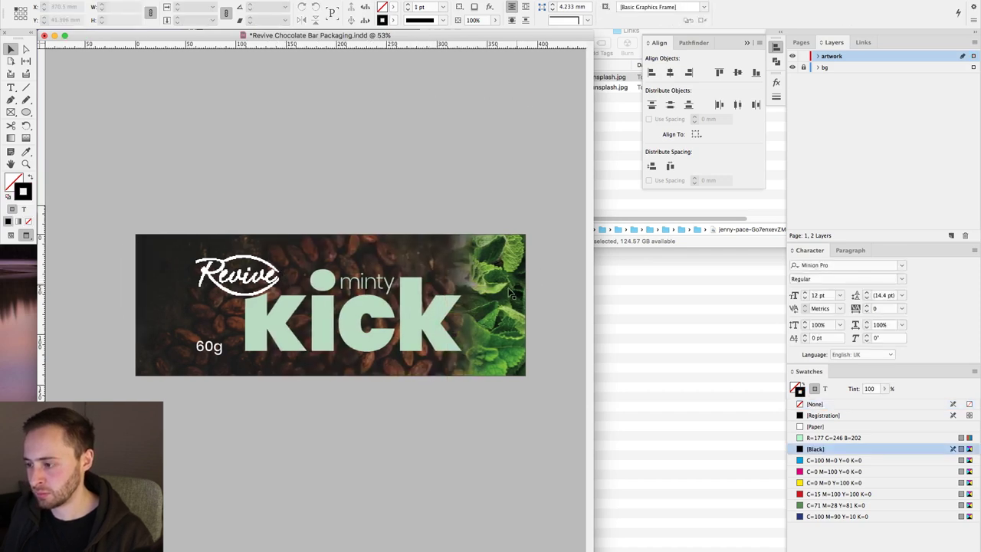
click(449, 291)
drag(444, 292, 186, 291)
click(550, 281)
Step: Place a horizontally flipped copy of the strip at the wrapper's left end, then select both strips
click(487, 292)
click(19, 13)
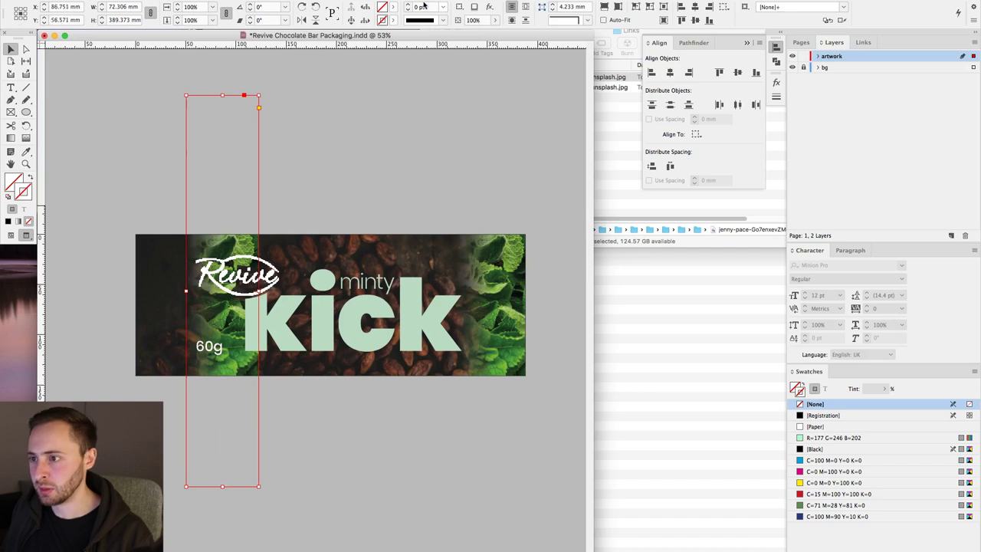
click(304, 20)
drag(206, 232, 156, 233)
key(w)
click(276, 170)
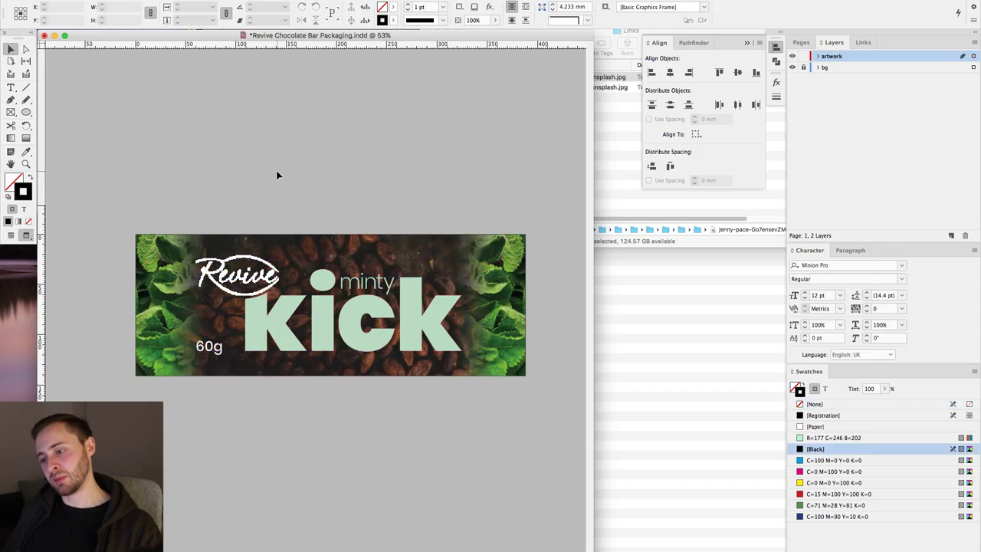
click(157, 291)
shift+click(515, 241)
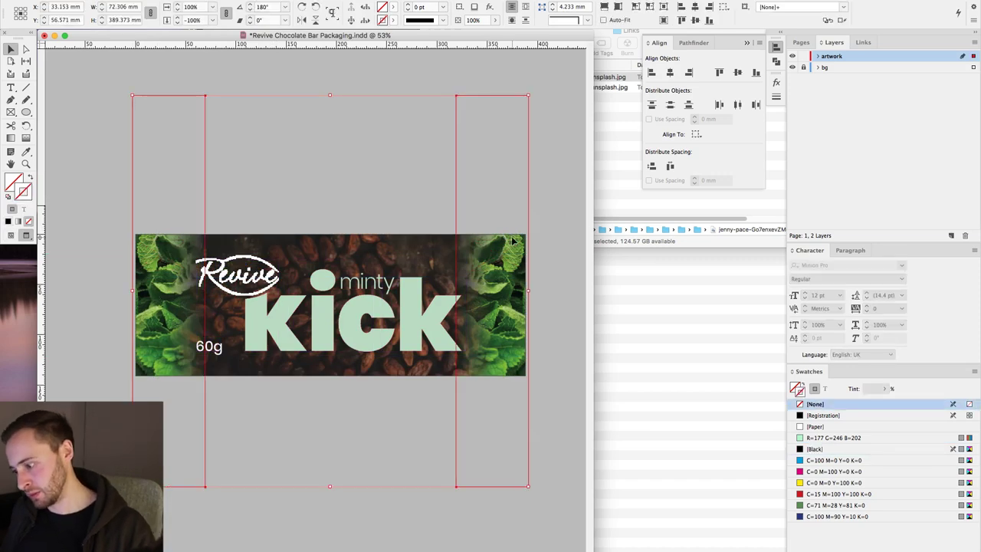
Step: Save the Revive chocolate bar packaging document
click(372, 68)
click(95, 0)
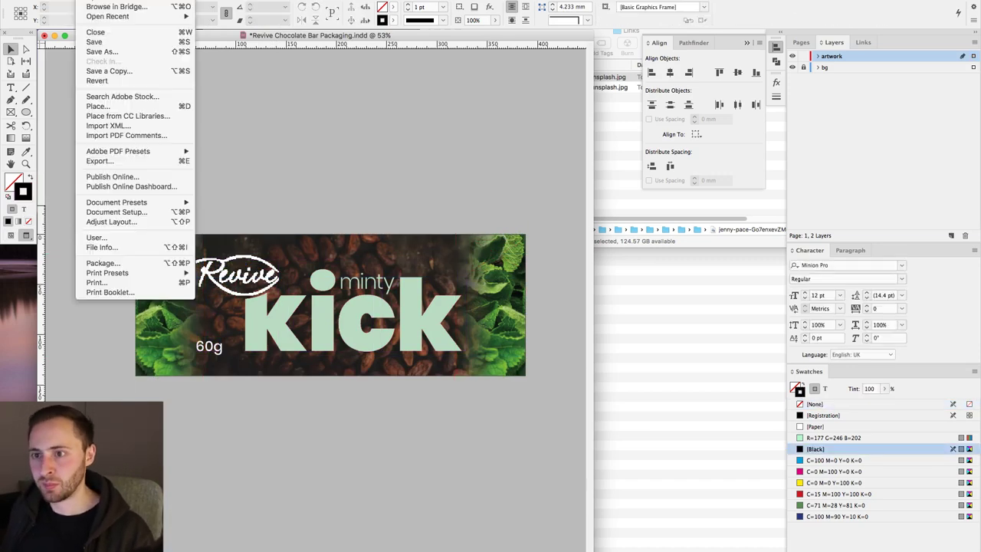
click(98, 49)
click(96, 0)
click(96, 0)
click(96, 0)
click(95, 0)
click(96, 0)
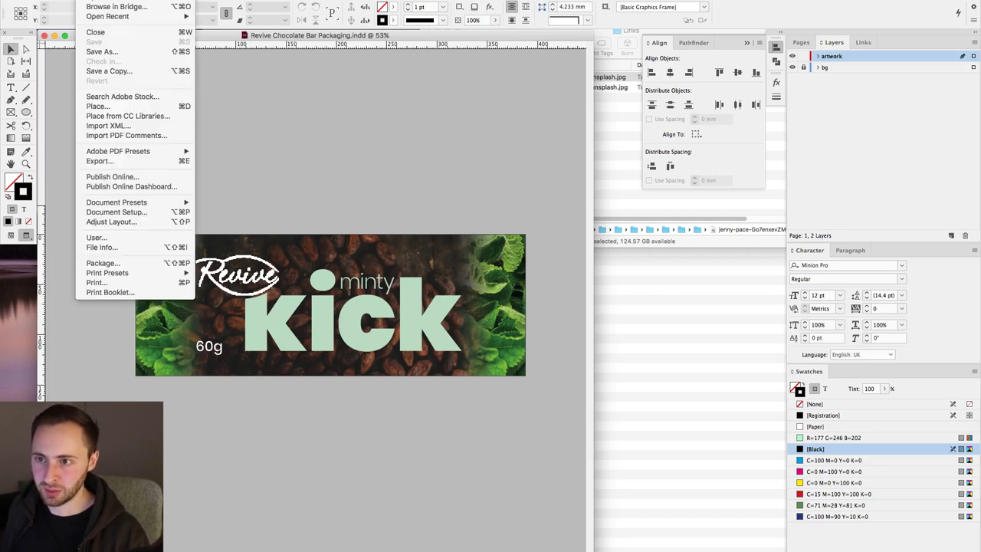
click(96, 0)
click(96, 0)
click(96, 0)
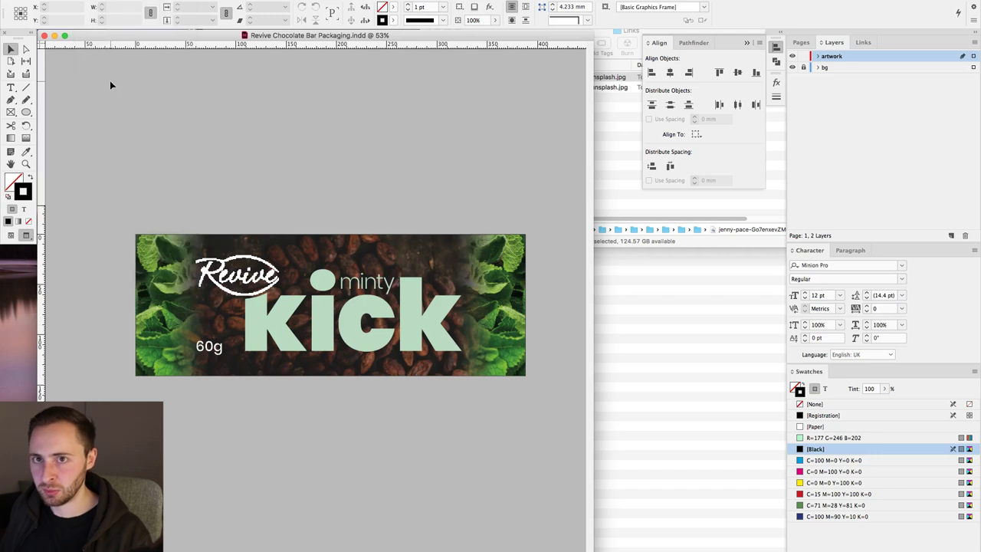
click(95, 0)
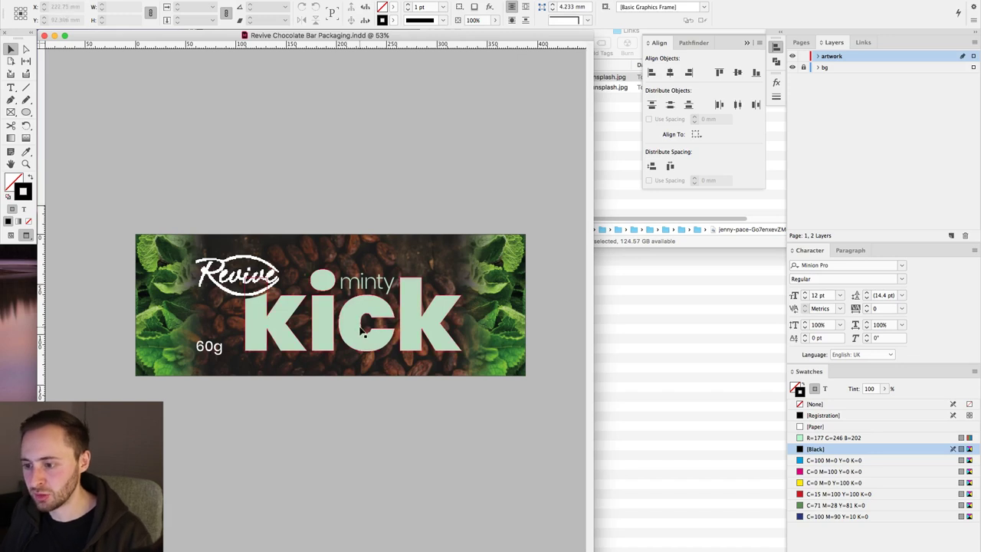
Step: Export a Maximum-quality 72 ppi JPEG, replacing Revive Chocolate Bar Packaging.jpg
drag(182, 220, 308, 383)
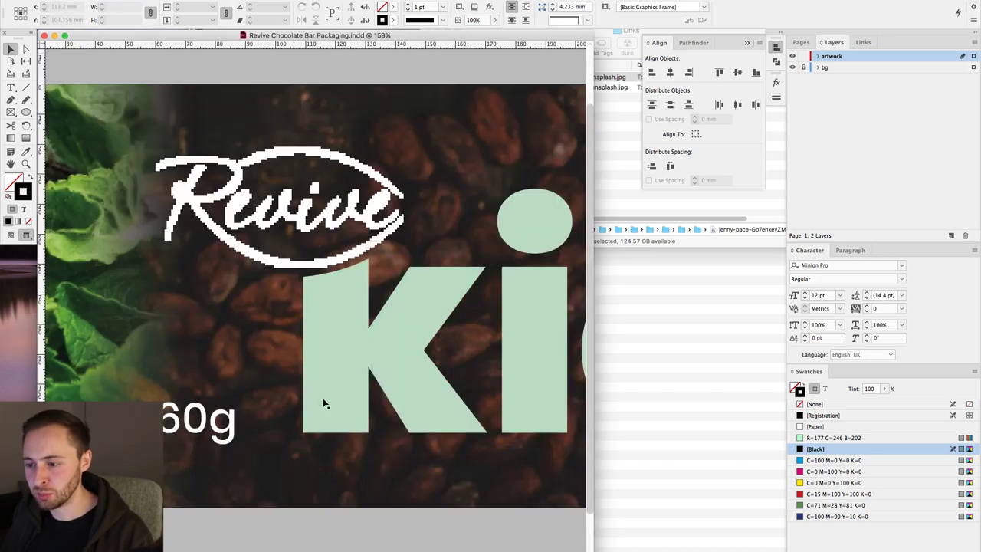
key(super+minus)
key(super+minus)
key(super+minus)
key(super+minus)
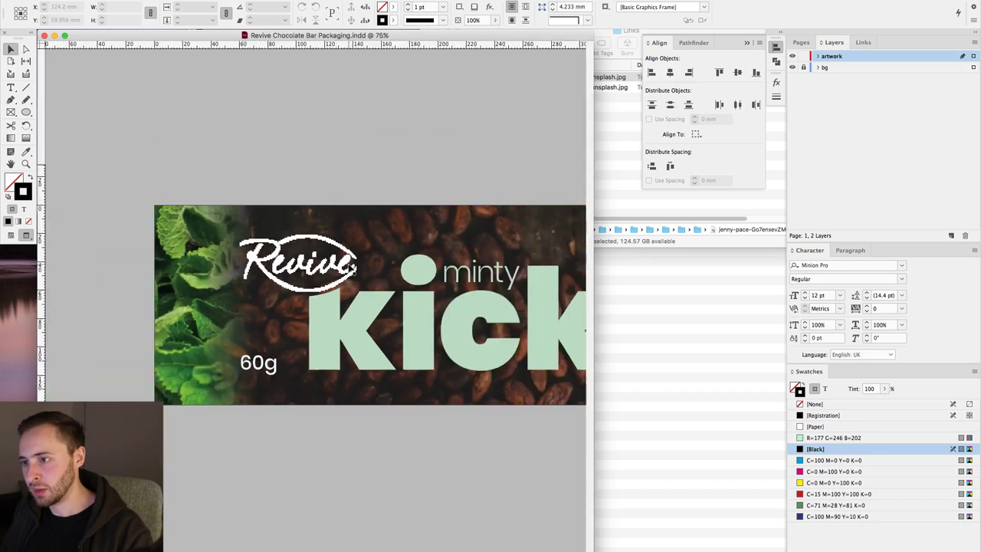
key(super+e)
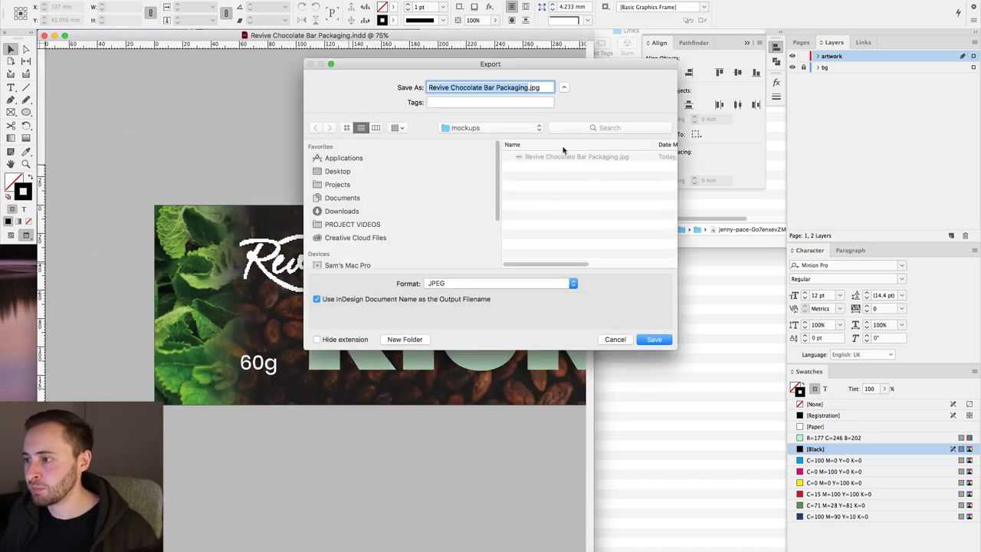
key(Return)
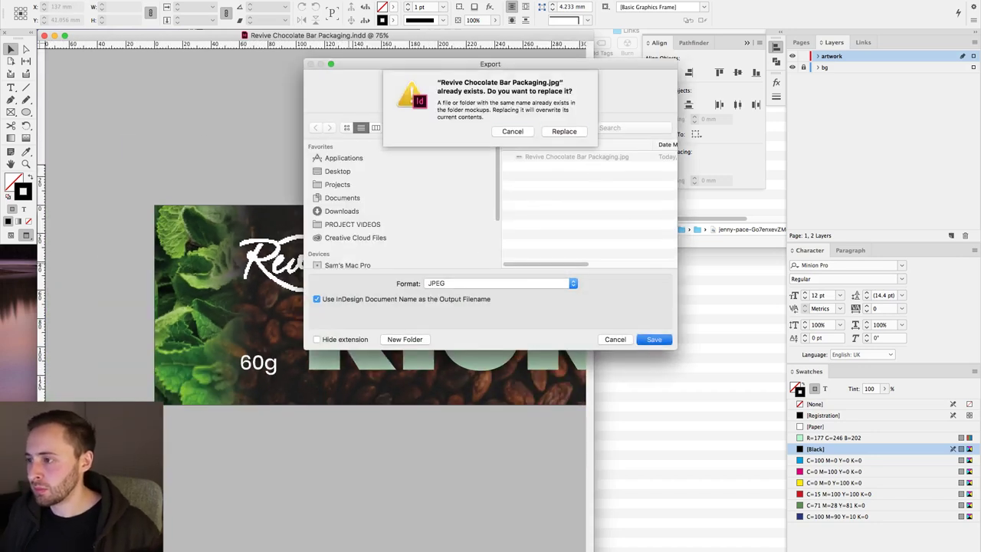
click(562, 131)
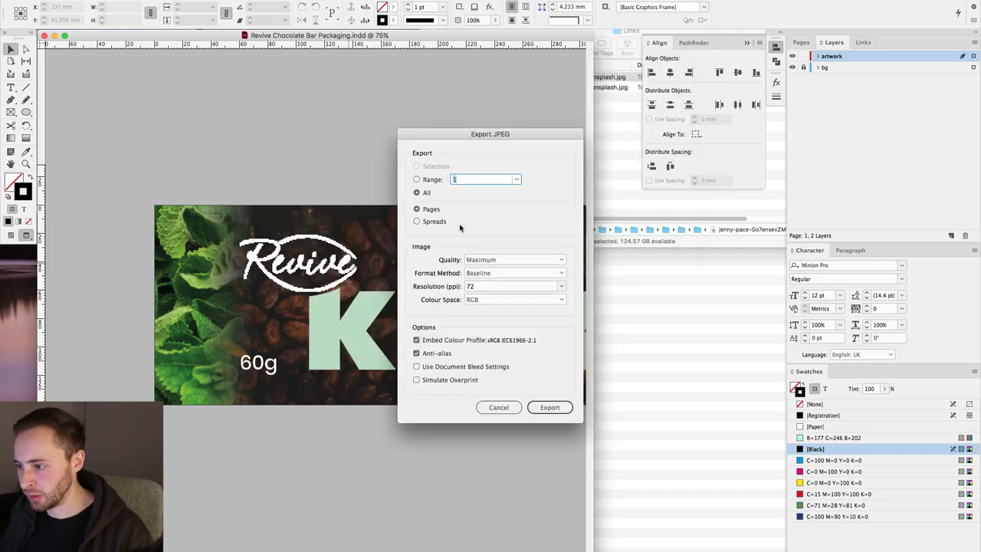
click(549, 407)
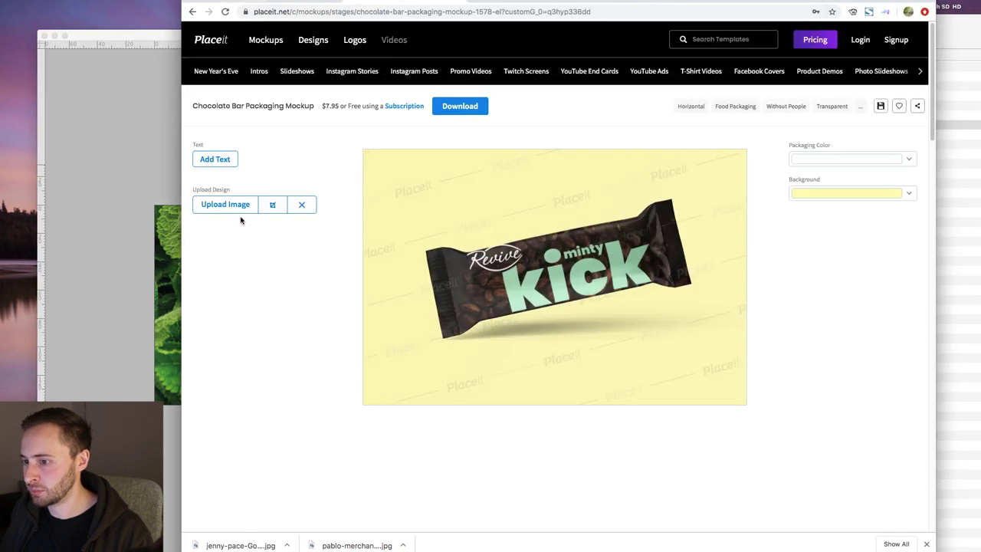
Step: Upload Revive Chocolate Bar Packaging.jpg to the Placeit chocolate bar mockup and crop it
click(233, 206)
double_click(620, 61)
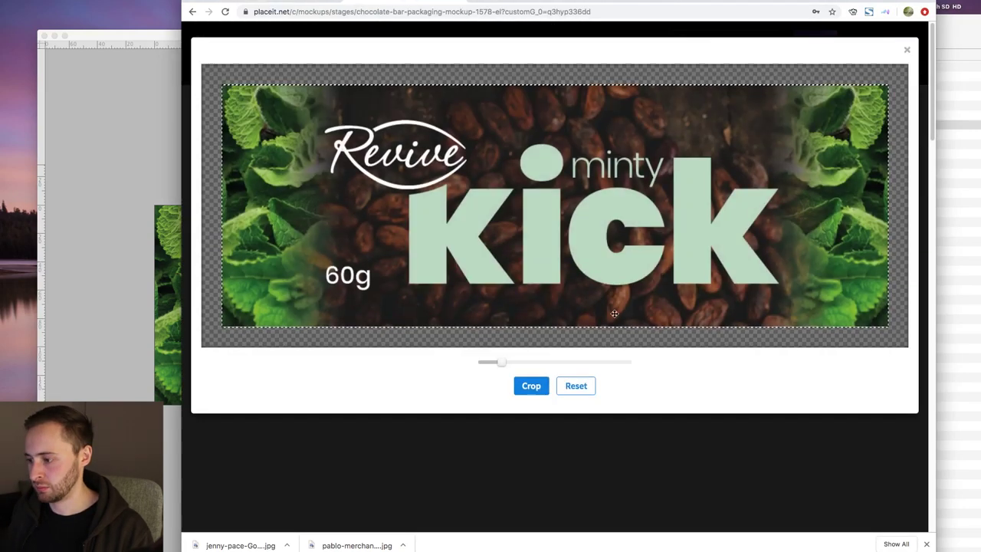
click(539, 382)
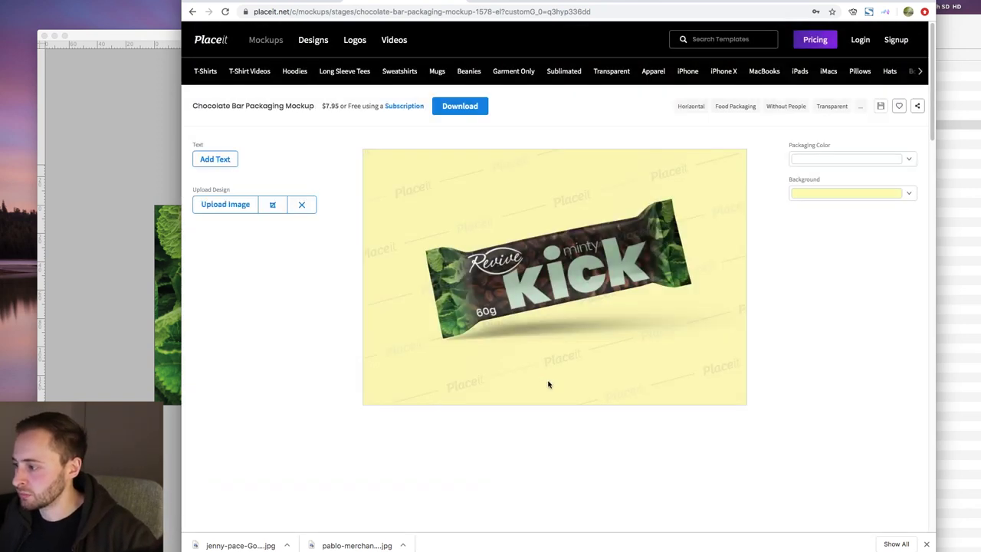
Step: Try a black mockup background, settle on light grey #f2f2f2, then return to InDesign
click(914, 197)
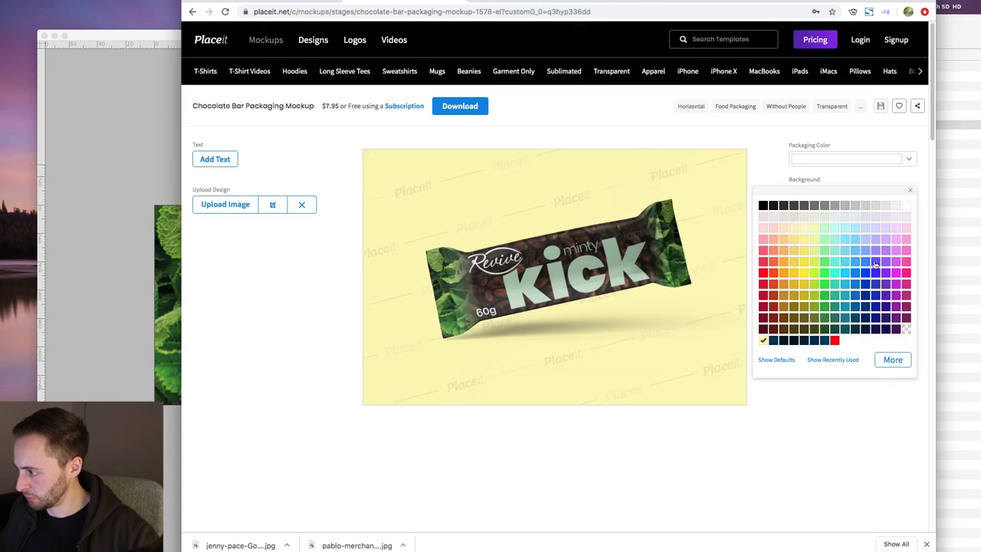
click(765, 207)
click(764, 207)
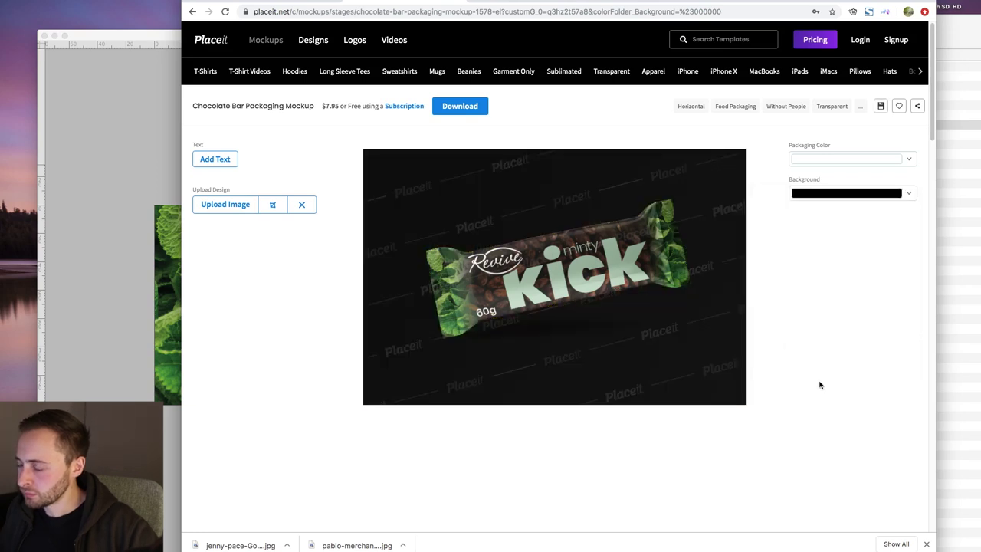
click(912, 193)
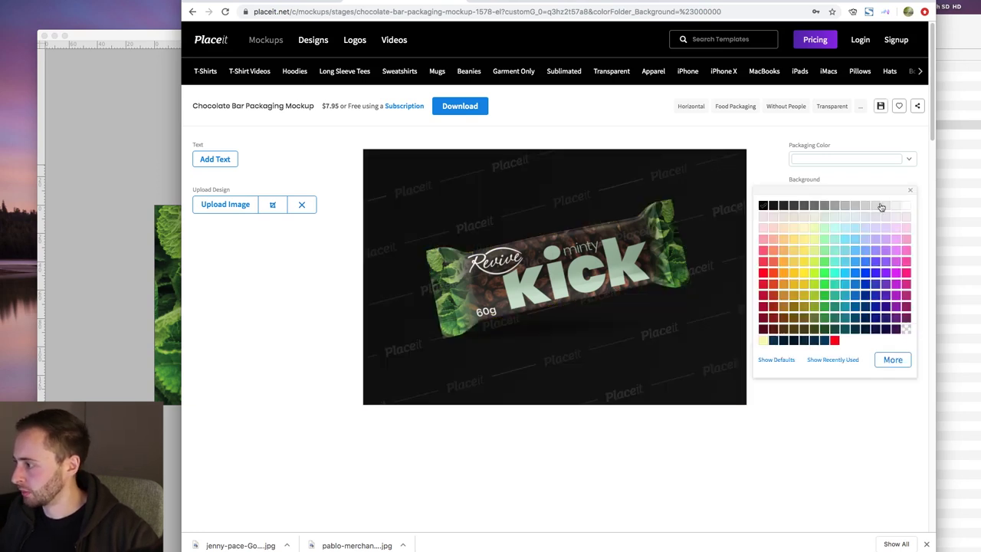
click(876, 205)
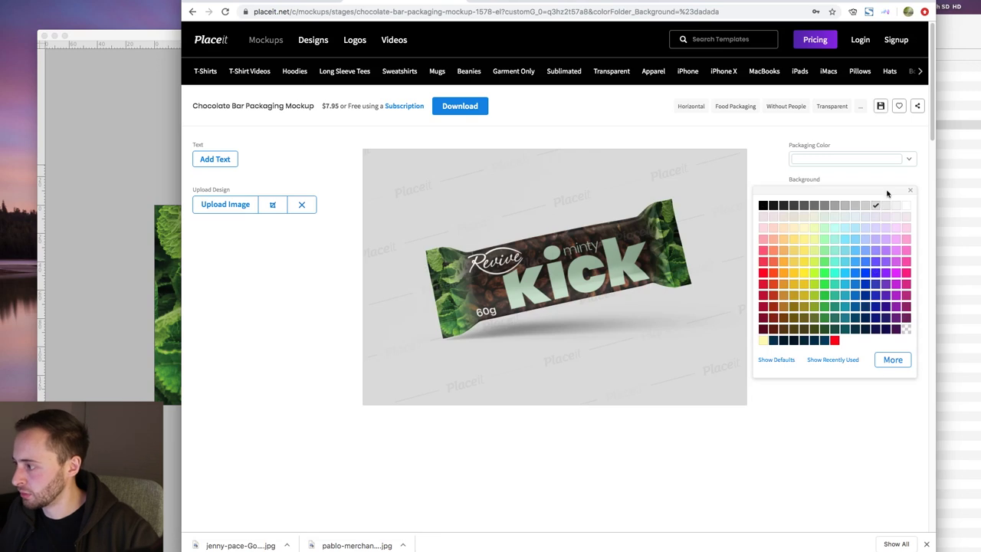
click(895, 205)
click(829, 423)
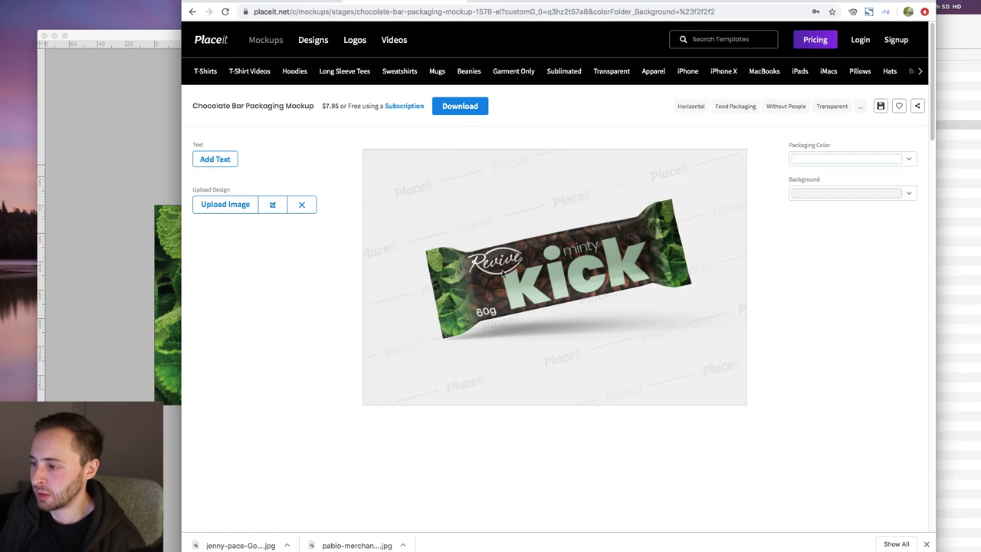
click(77, 204)
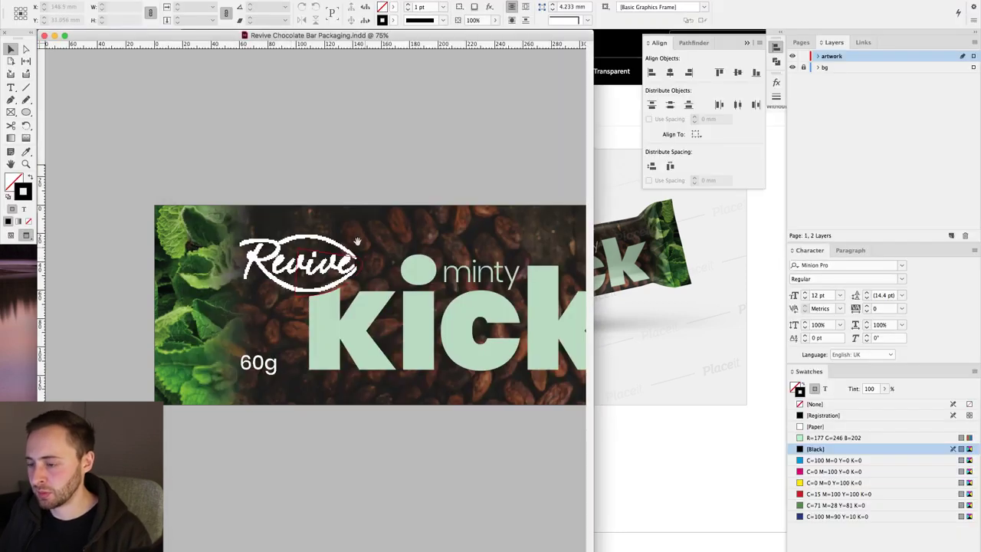
Step: Select the Revive logo frame and shrink it proportionally
key(super+minus)
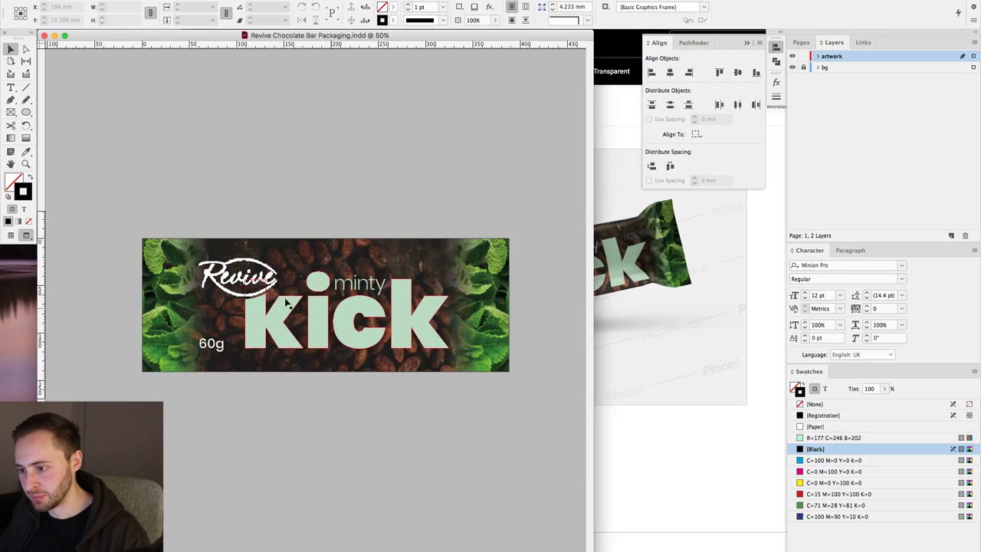
click(253, 280)
key(super+equal)
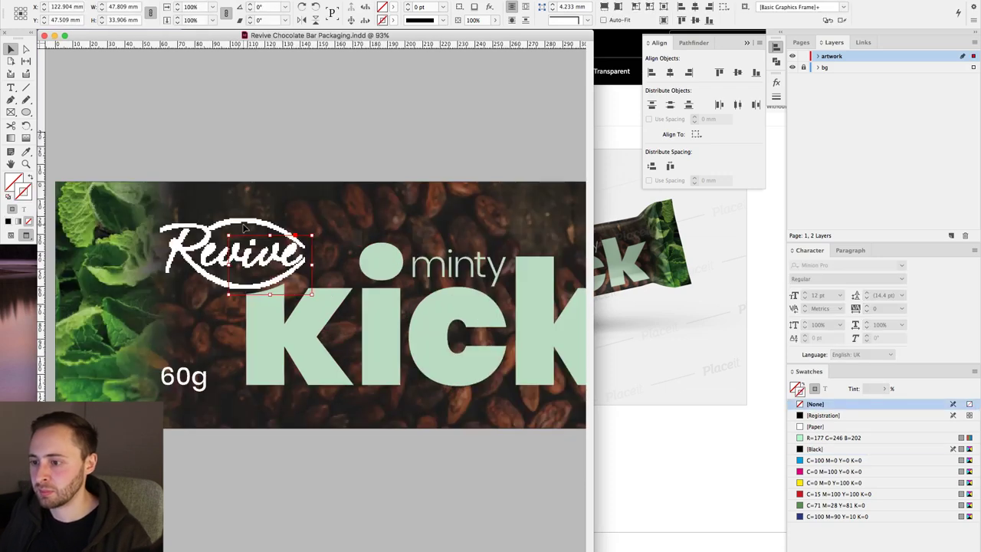
key(w)
key(shift+super+a)
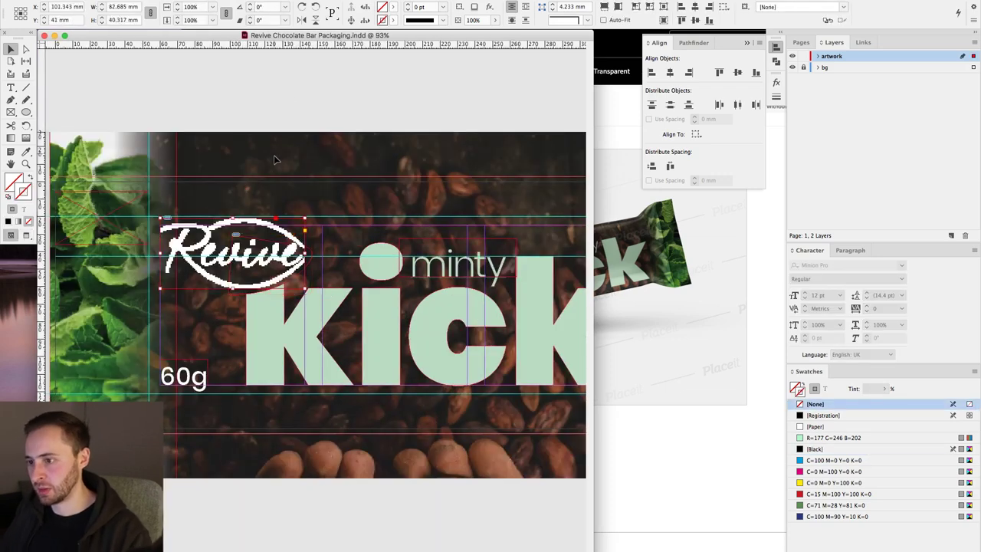
click(260, 229)
key(a)
key(v)
key(shift+super+a)
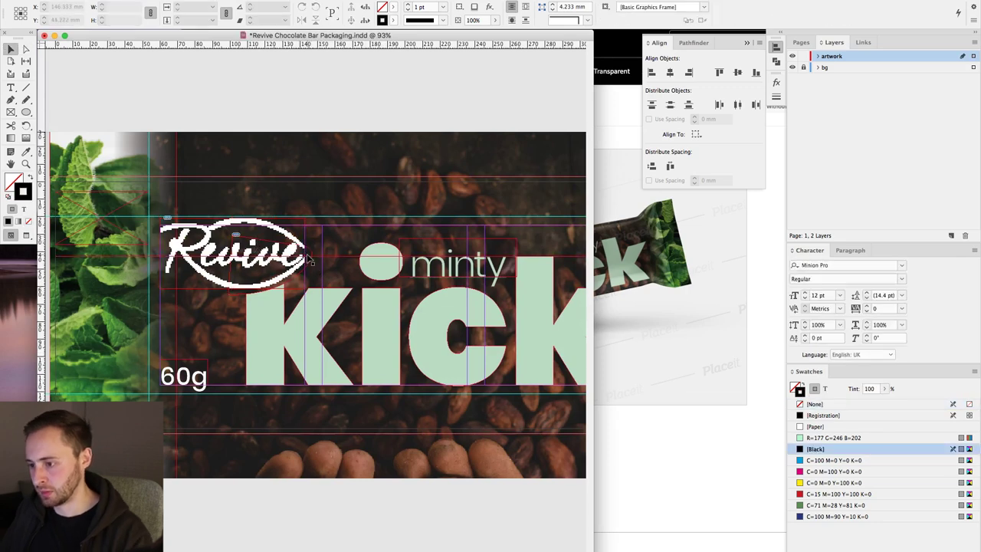
click(311, 258)
key(shift+super+a)
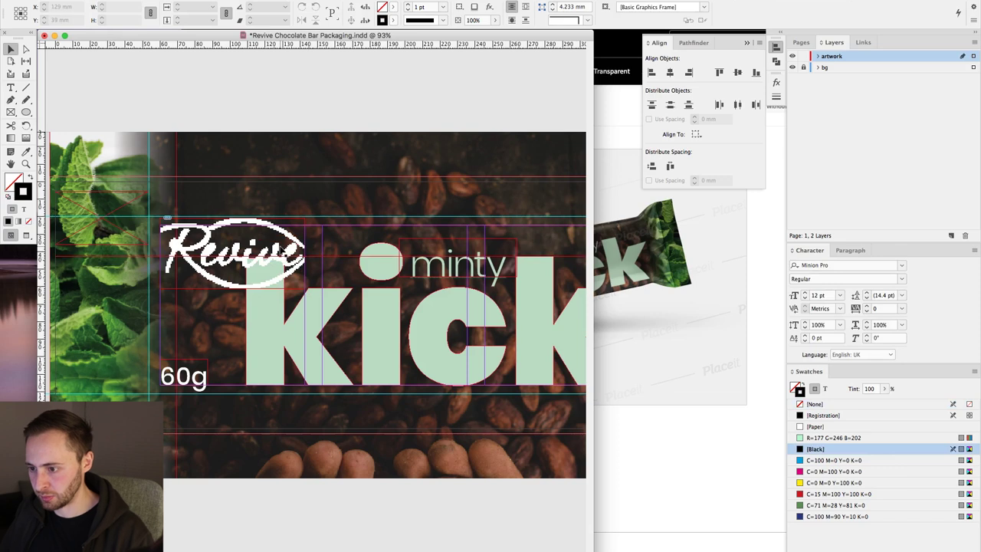
click(307, 265)
drag(232, 288, 232, 276)
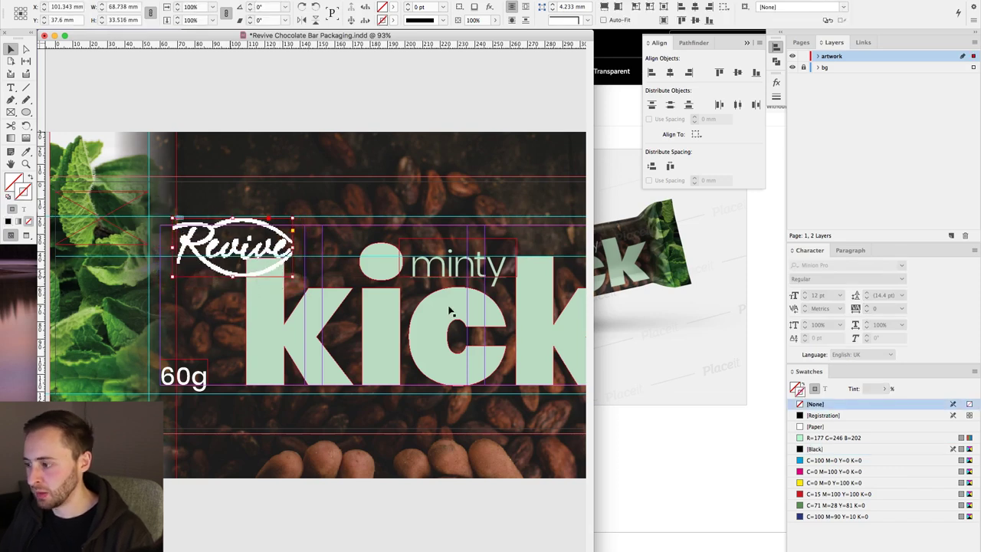
Step: Check the design on the Placeit mockup, then nudge the Revive logo slightly left
click(710, 418)
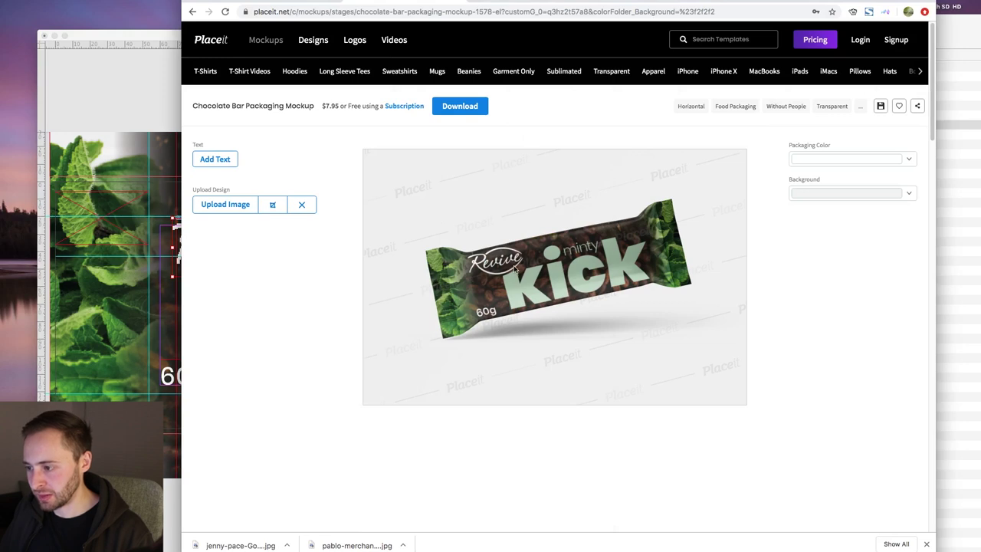
click(170, 172)
drag(238, 257, 278, 252)
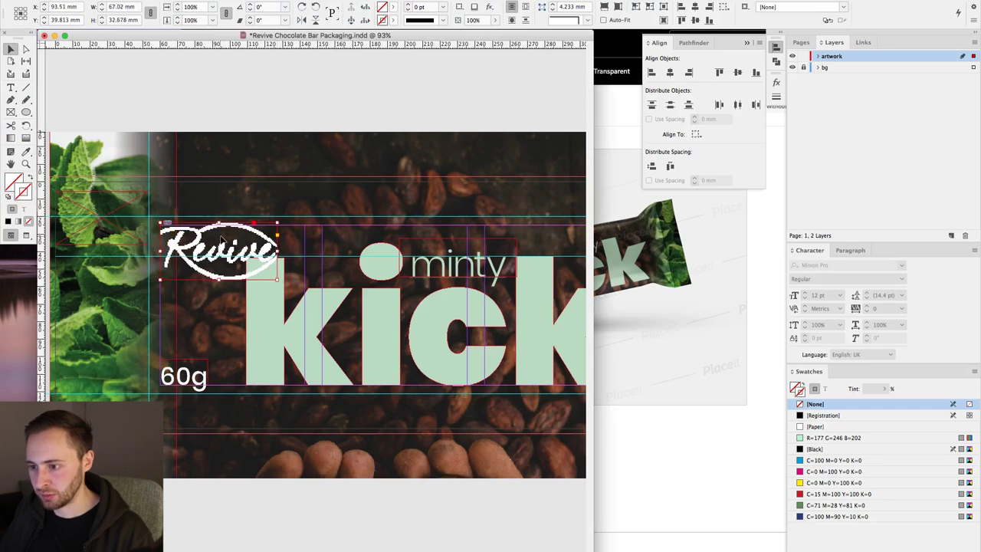
Step: Draw a closed curved shape with the Pen tool over the logo's right end
key(w)
click(317, 135)
key(p)
scroll(252, 301, up, 3)
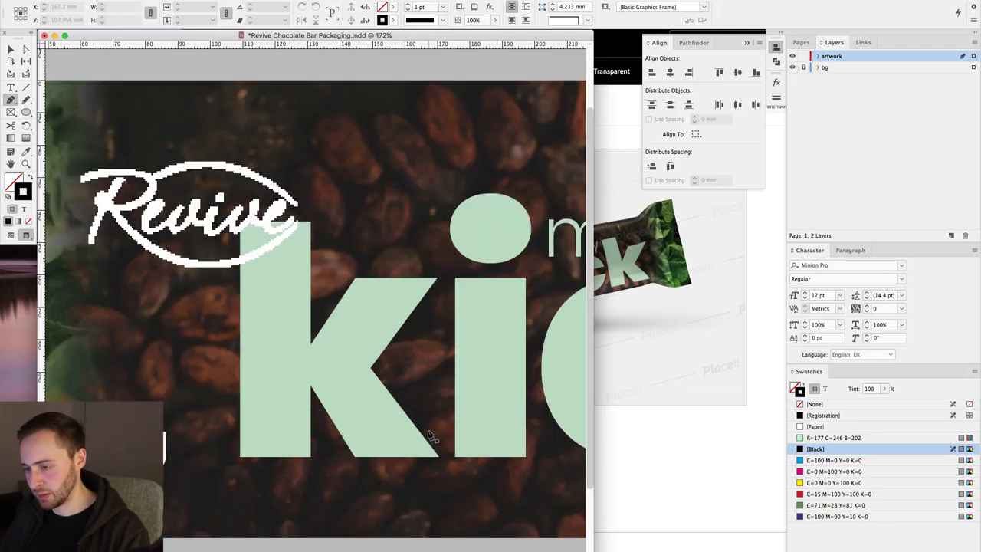
click(209, 217)
click(228, 279)
drag(320, 207, 343, 160)
click(297, 168)
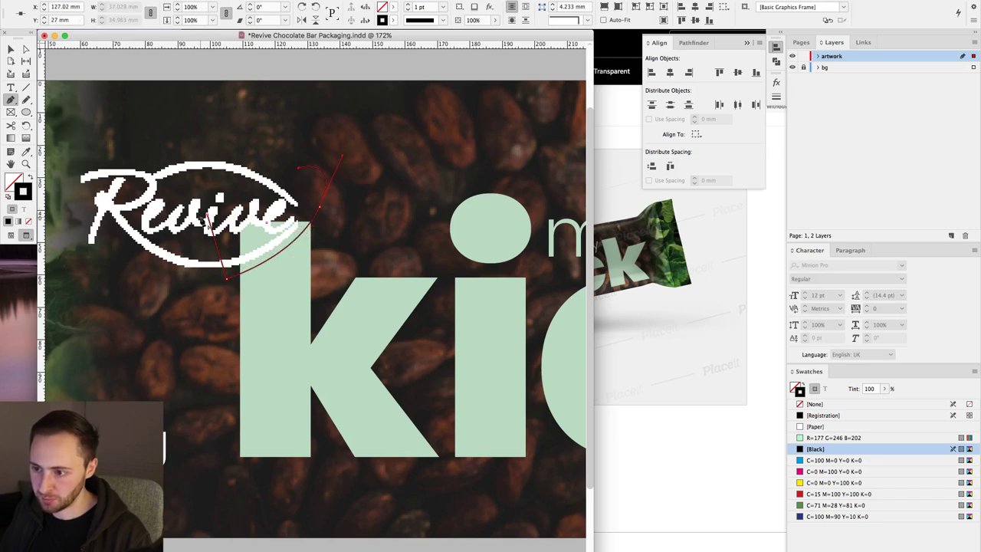
click(209, 218)
Step: Lock the artwork layer and the bg background layer
click(803, 56)
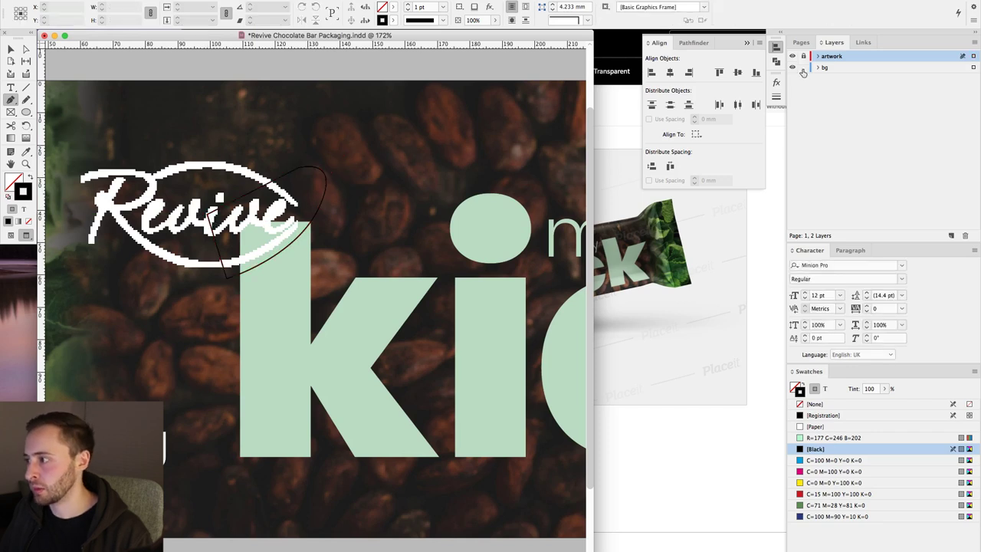
key(v)
click(469, 117)
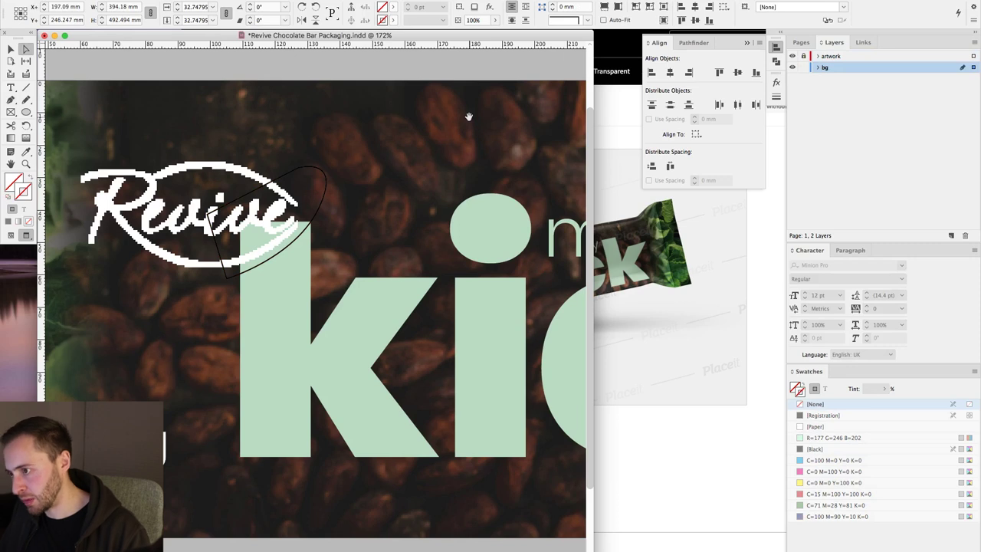
click(803, 68)
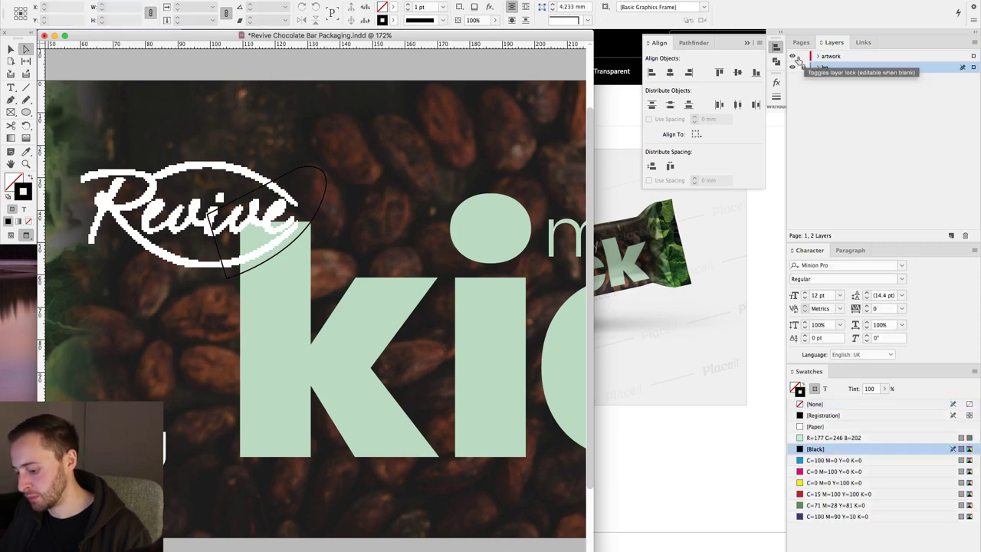
Step: Set the curved shape's fill to [None] and select the Revive logo group at 100% zoom
click(312, 171)
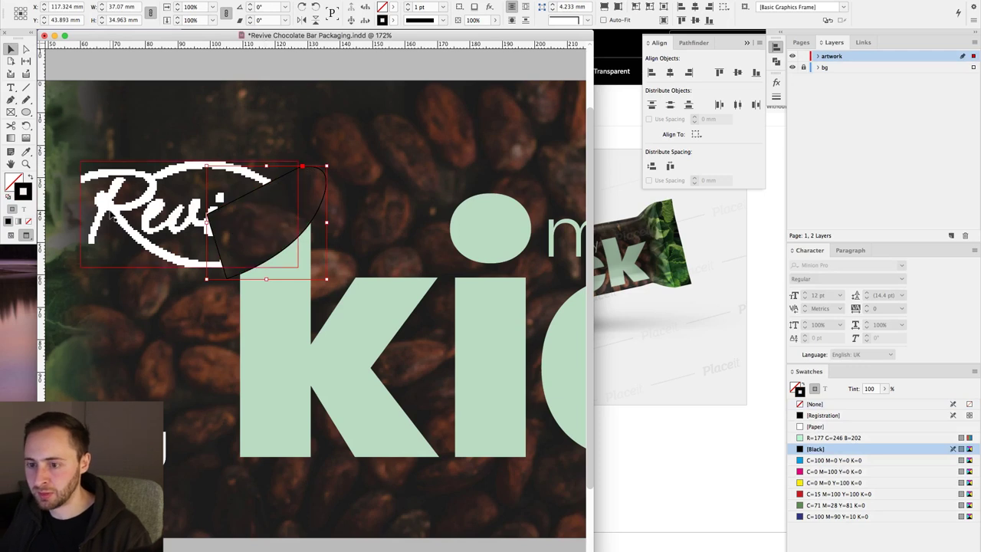
click(27, 220)
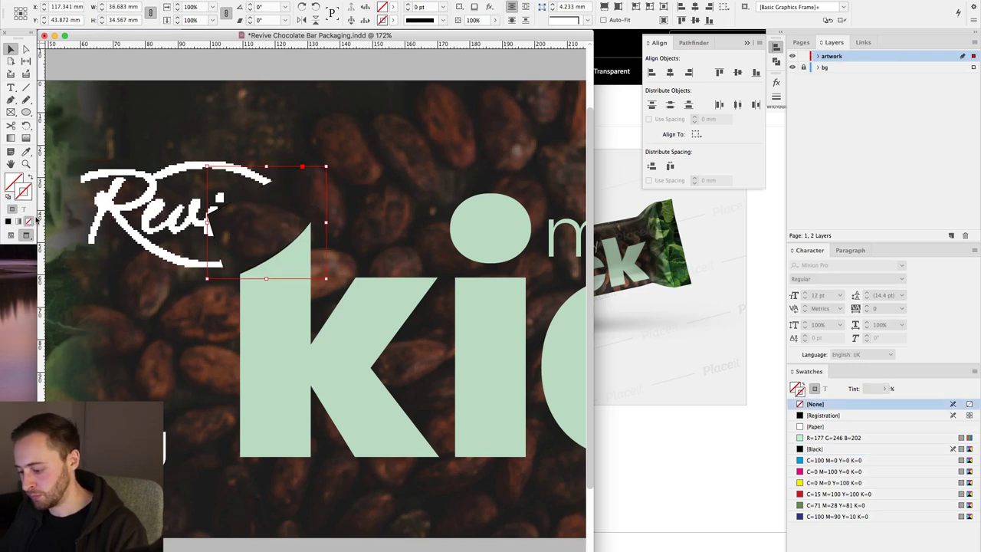
click(157, 186)
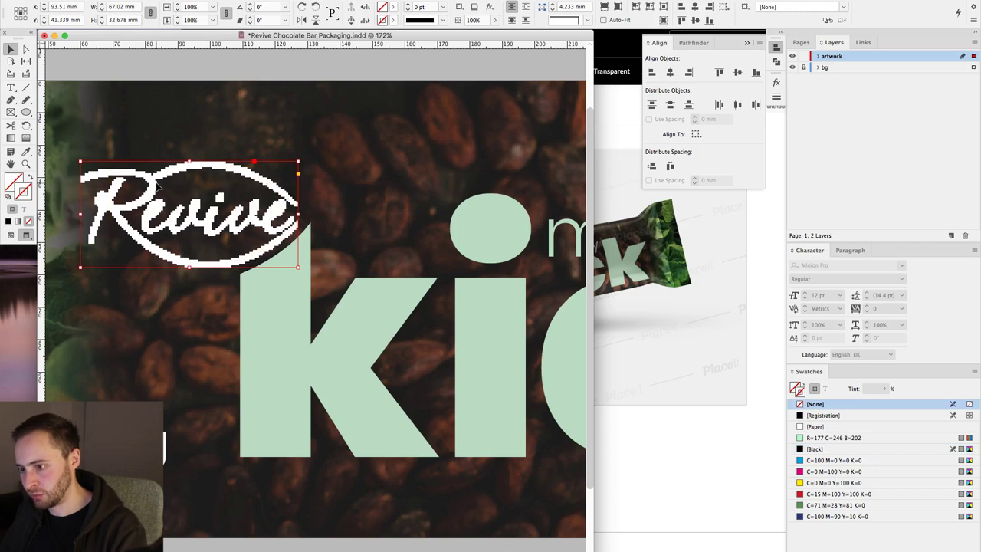
key(super+1)
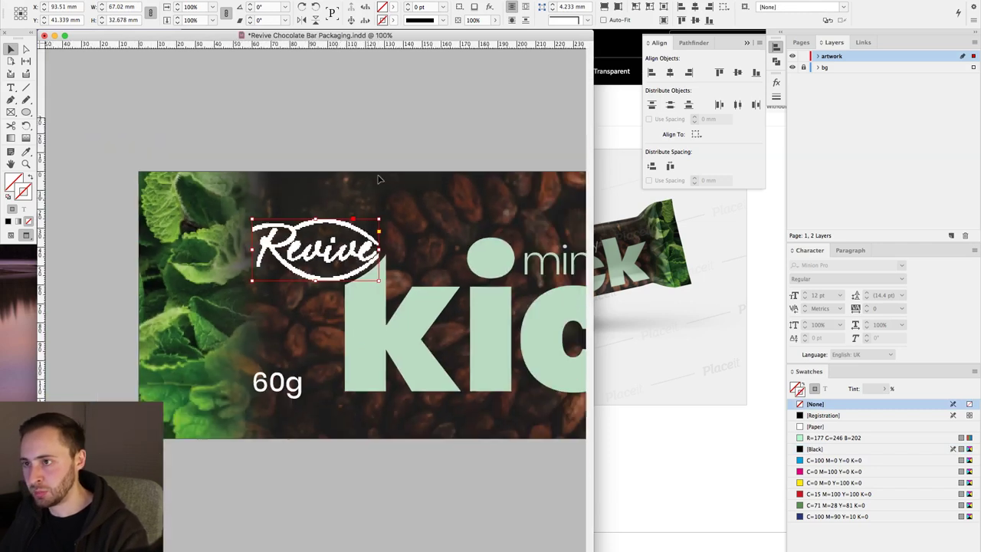
Step: Switch Display Performance to High Quality Display and bring minty kick into view
click(249, 1)
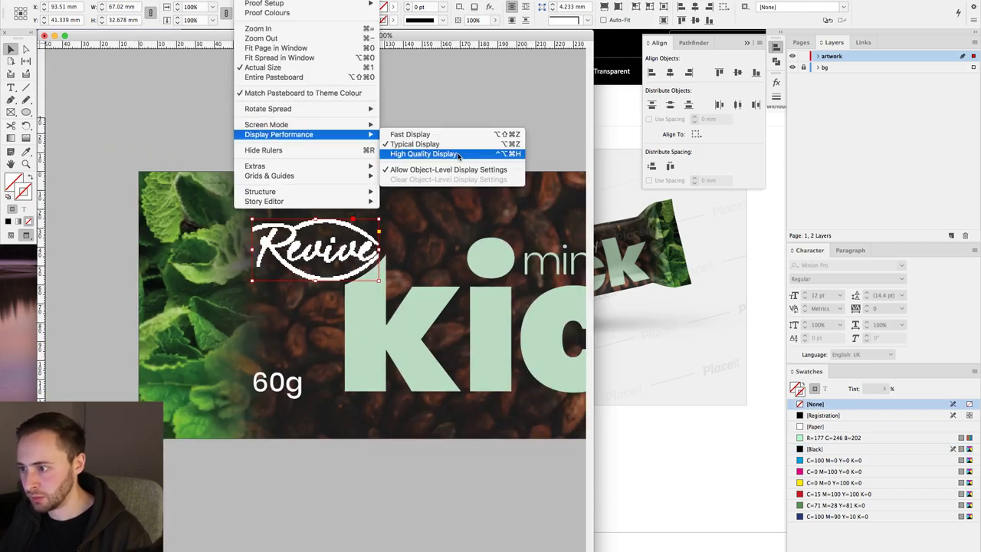
click(469, 157)
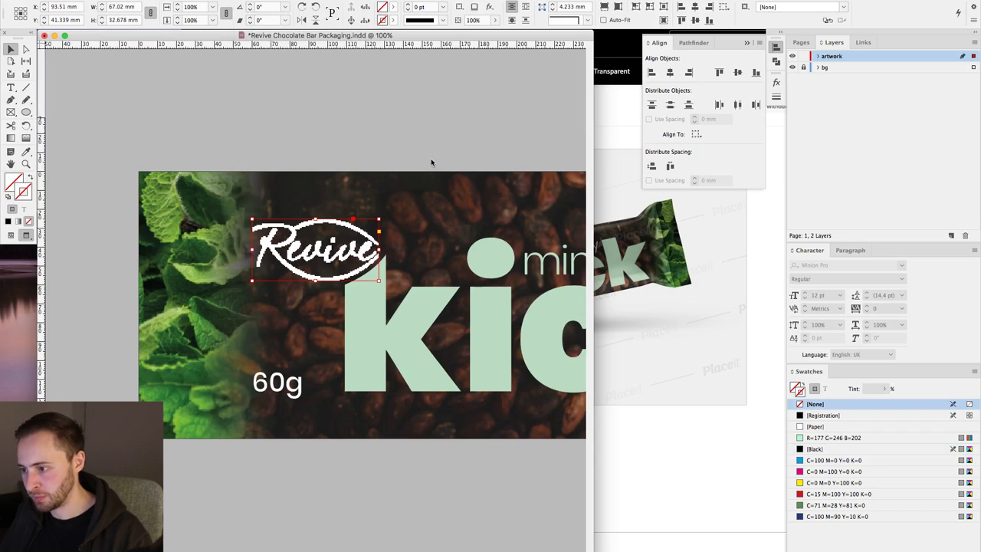
drag(437, 154, 273, 140)
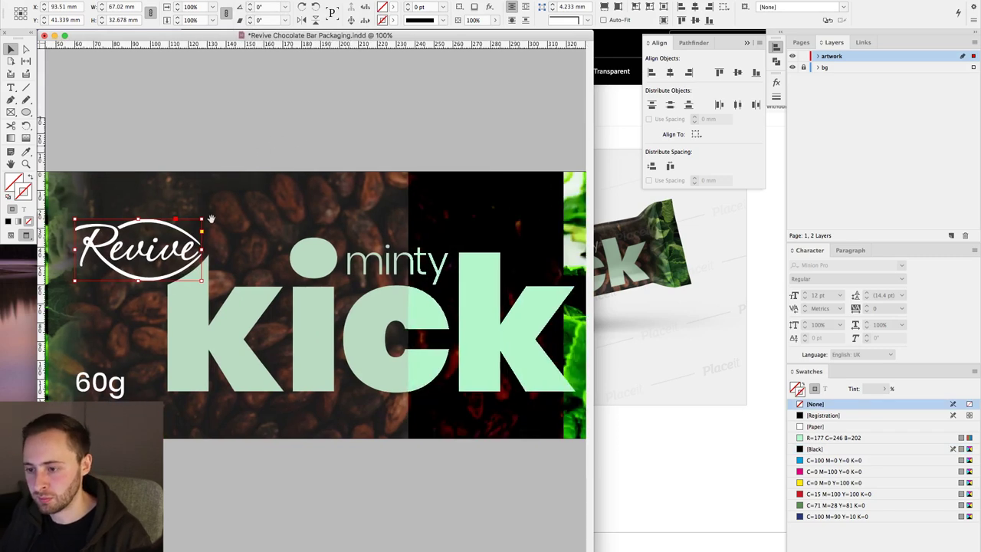
click(437, 139)
scroll(325, 380, up, 5)
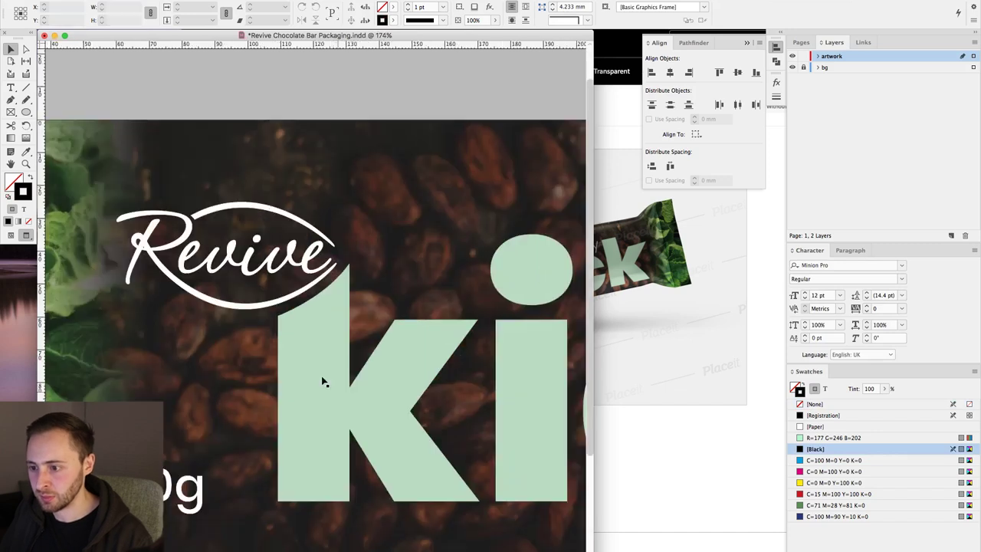
Step: Rotate the Revive logo and its overlapping frame together by 6.5°
click(336, 257)
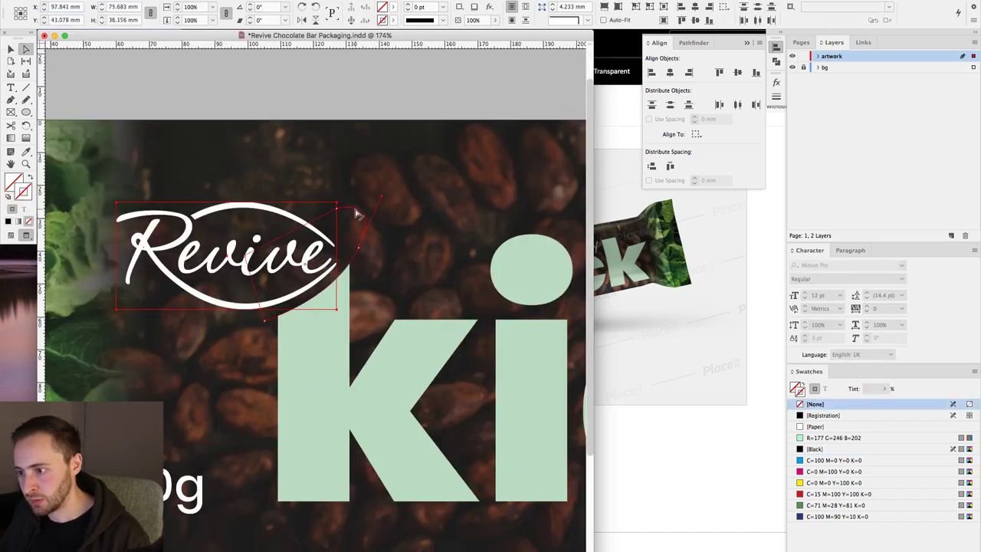
click(277, 217)
key(super+a)
key(r)
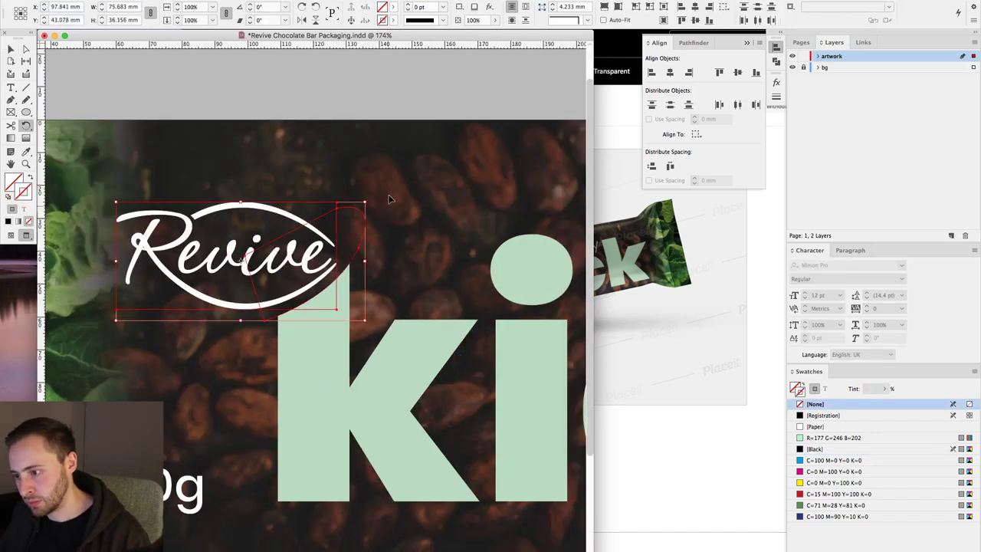
drag(390, 186, 397, 70)
key(v)
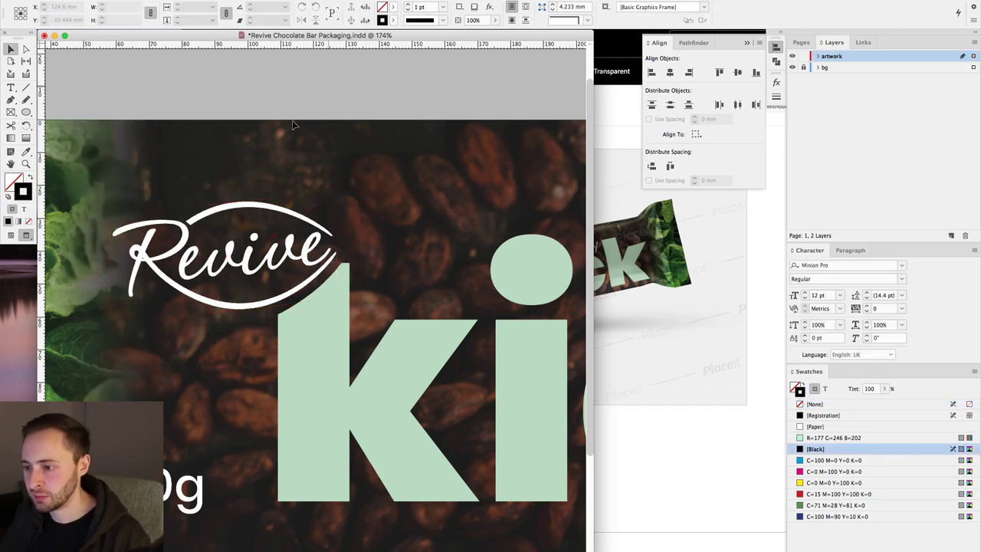
Step: Fine-tune the Revive logo to about X 95.5 mm, Y 40.3 mm with small nudges
click(247, 234)
drag(247, 234, 248, 233)
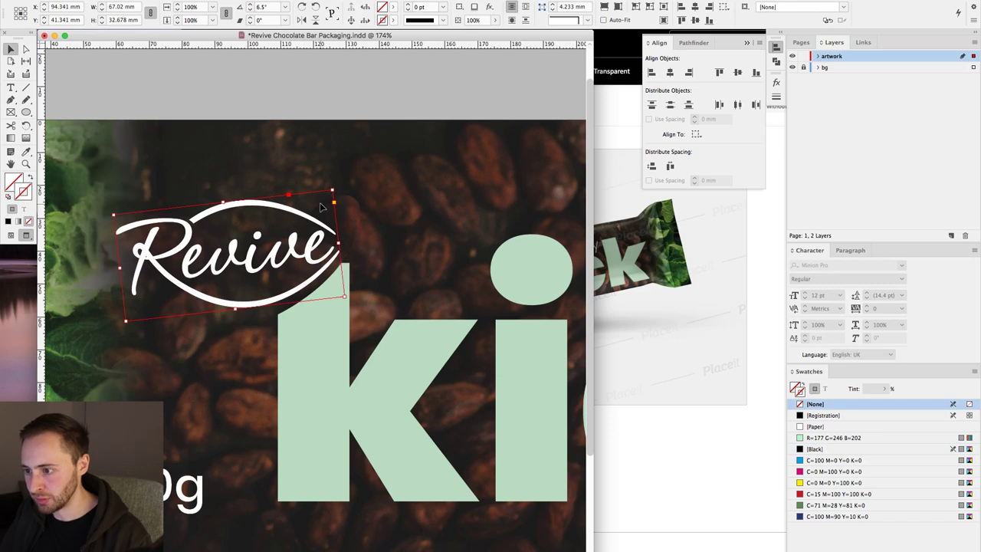
drag(349, 245, 351, 245)
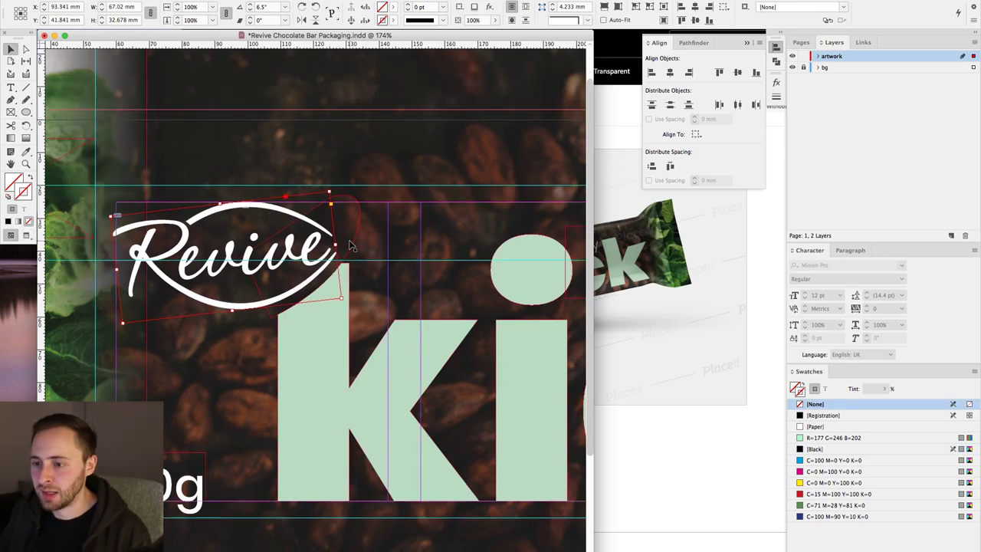
click(349, 245)
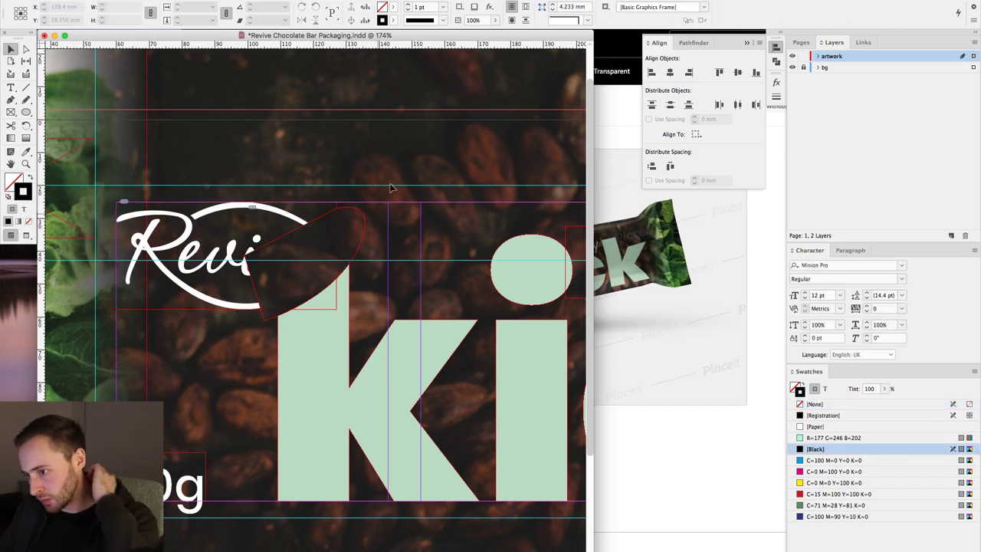
click(255, 224)
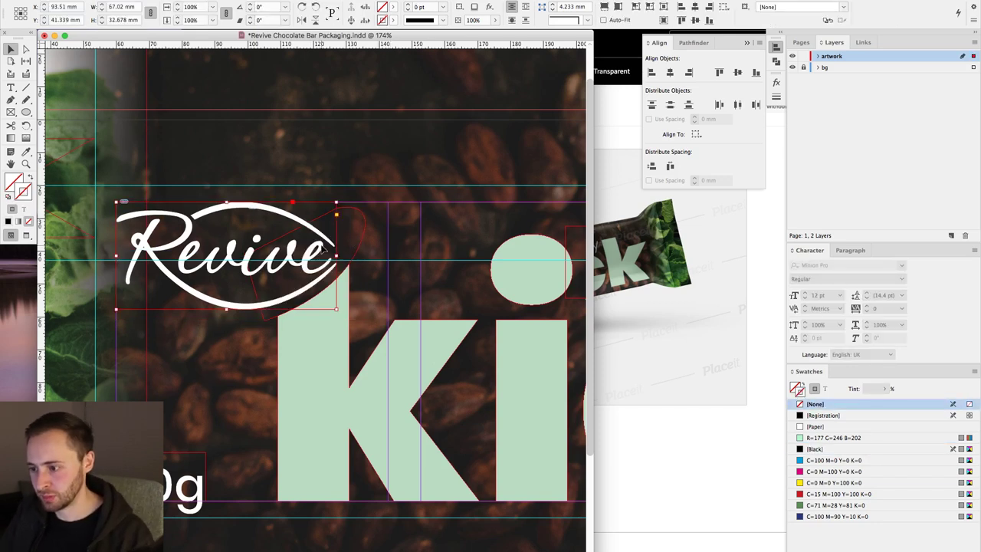
key(shift+Right)
key(Up)
key(Up)
key(Up)
key(Up)
key(Up)
key(Left)
key(Left)
key(Down)
Step: Select the leaf path's anchor points, then zoom out to show the whole label
key(a)
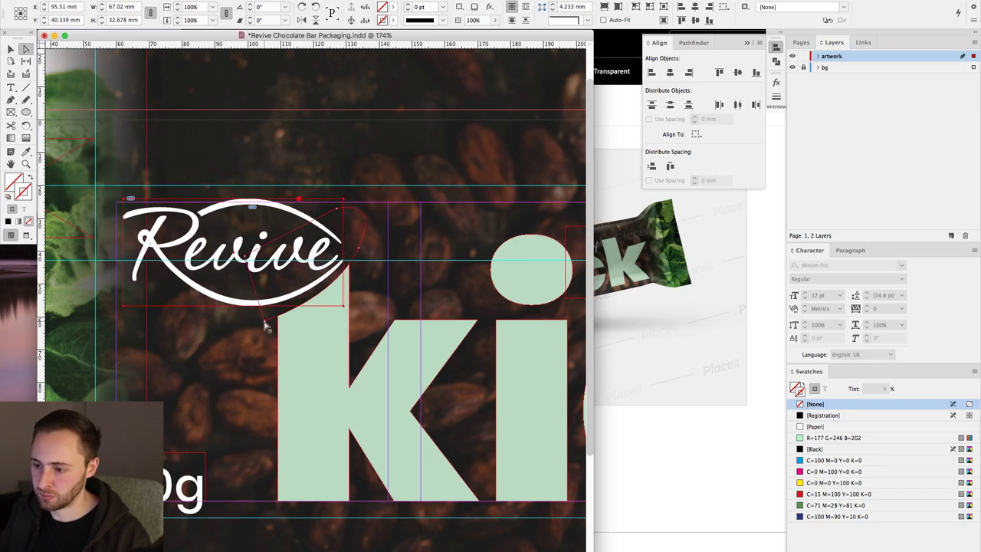
click(266, 317)
key(v)
key(super+shift+a)
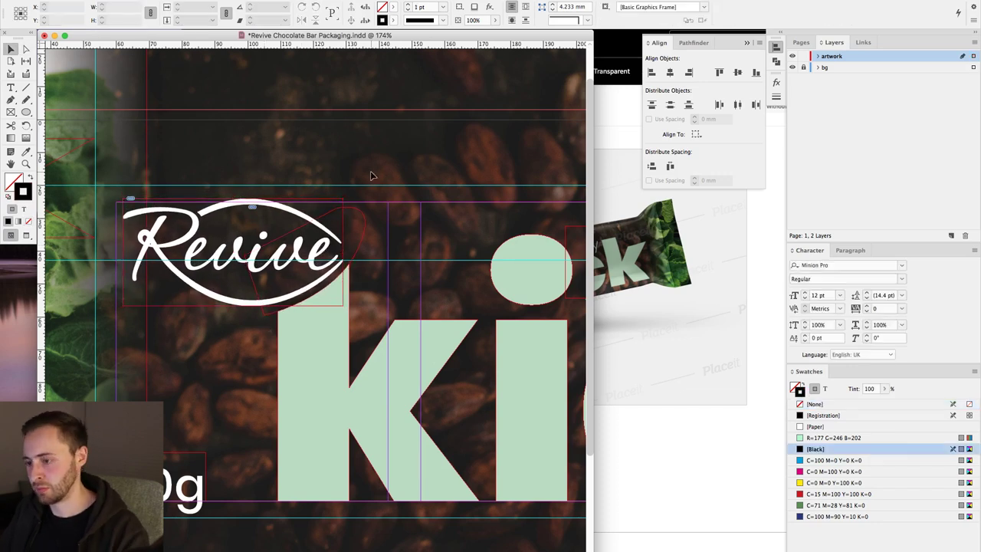
key(super+0)
scroll(344, 131, left, 1)
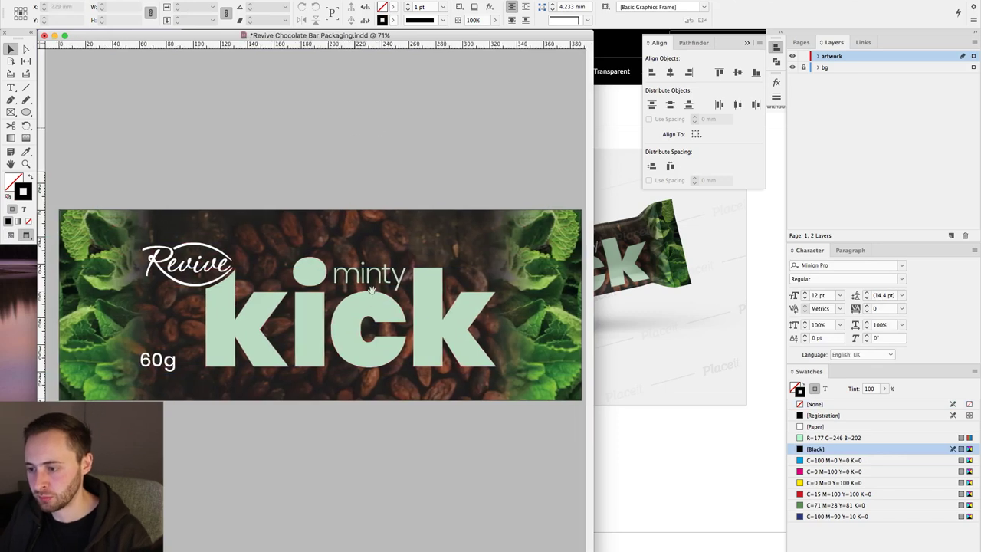
Step: Recolour the kick lettering with a slightly different green from the Colour Picker
click(426, 335)
click(429, 483)
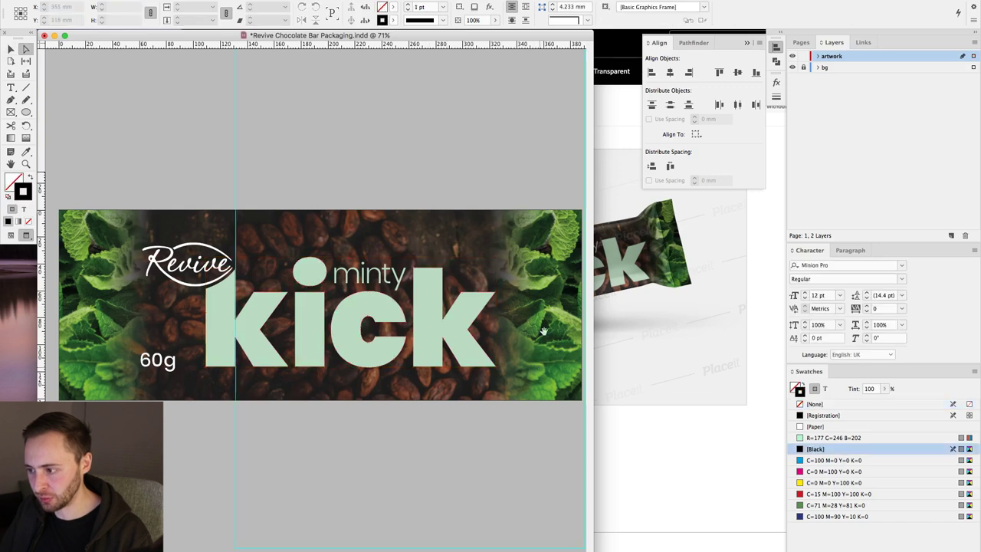
click(310, 325)
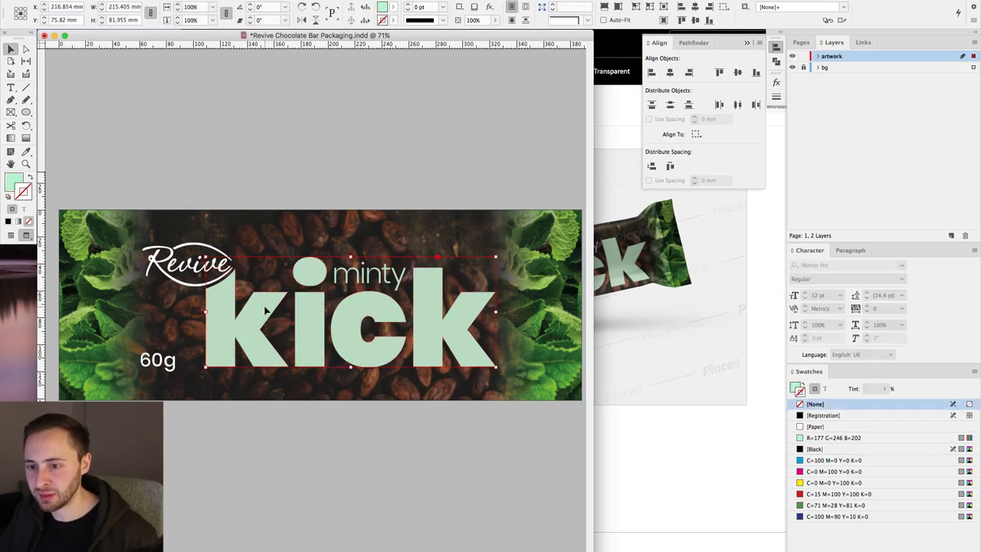
double_click(13, 181)
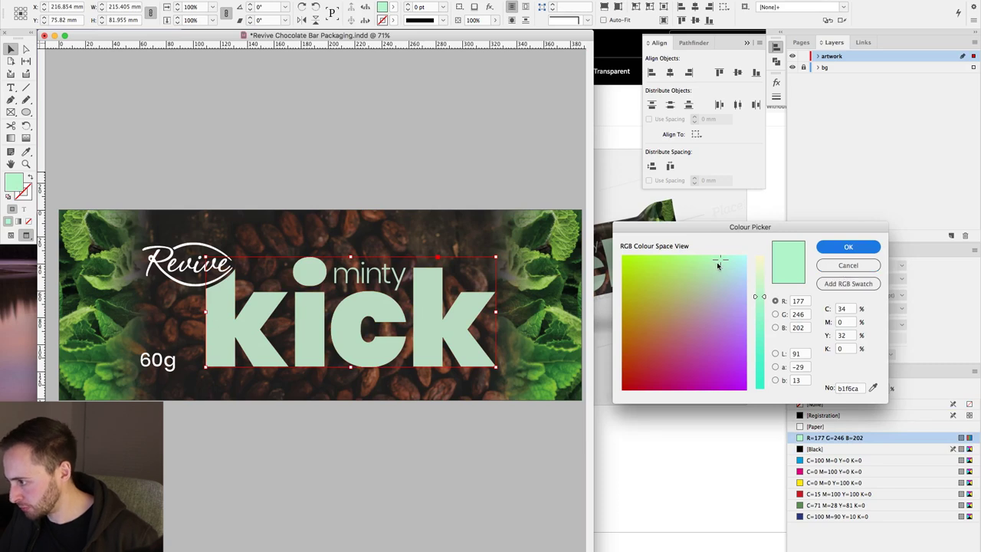
drag(717, 264, 696, 265)
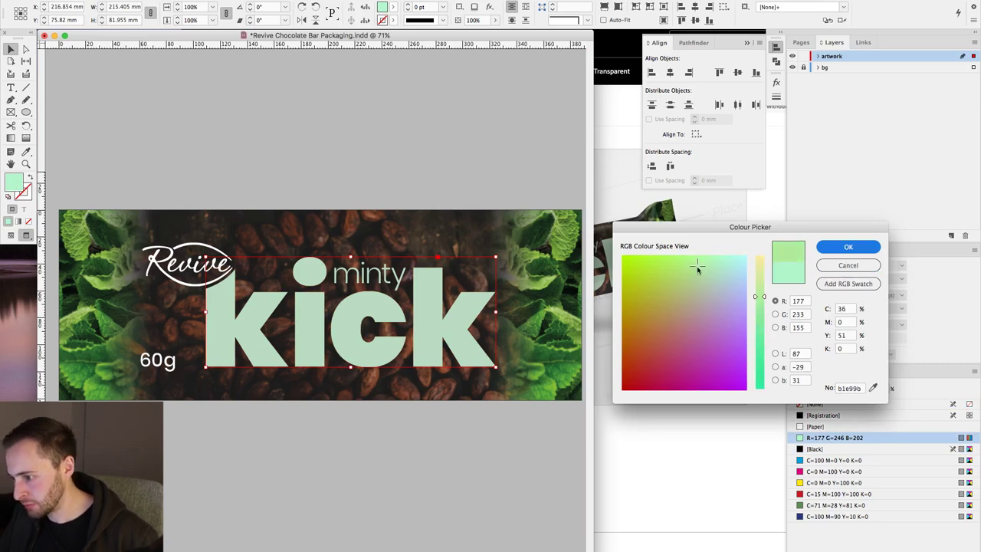
click(848, 247)
Step: Adjust the mint swatch to R=148 G=229 B=171, previewing the change on kick
double_click(879, 437)
drag(490, 164, 684, 144)
drag(670, 259, 656, 234)
click(761, 200)
drag(680, 247, 678, 249)
Step: Confirm the new mint swatch colour and zoom out to view the whole label
click(779, 164)
key(super+minus)
click(668, 310)
key(super+Tab)
key(super+Tab)
click(110, 236)
Step: Export the label as JPEG, replacing Revive Chocolate Bar Packaging.jpg in the mockups folder
click(86, 0)
click(107, 162)
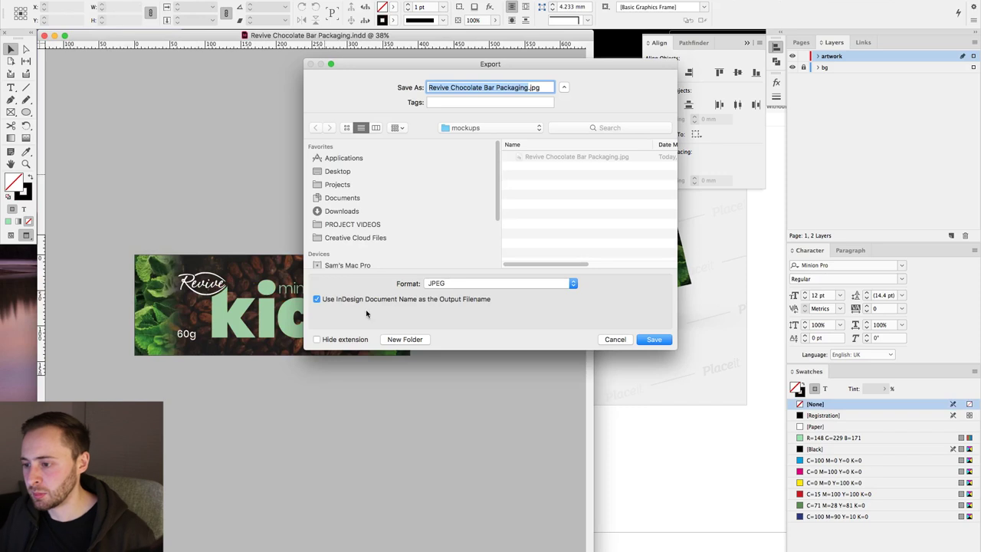
key(Return)
click(558, 135)
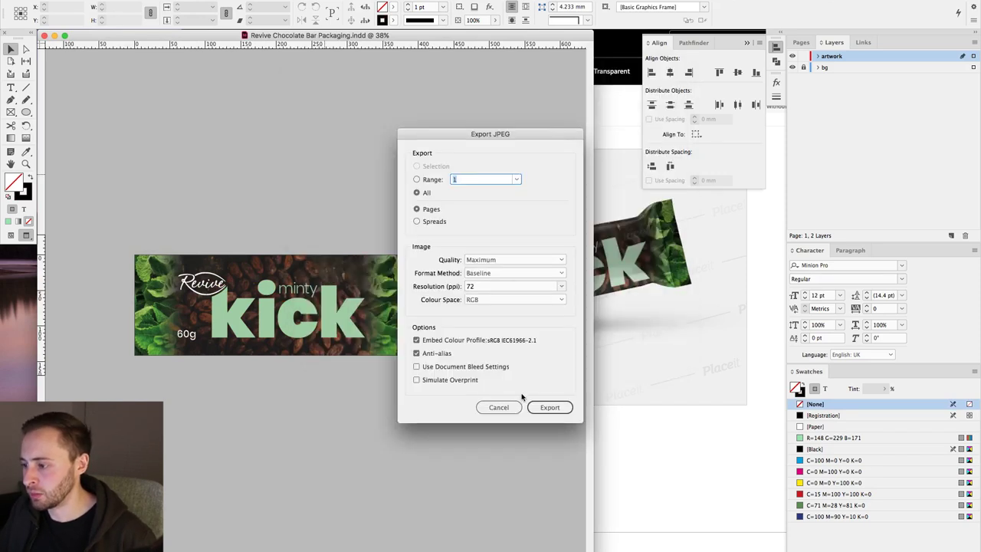
click(542, 408)
click(731, 458)
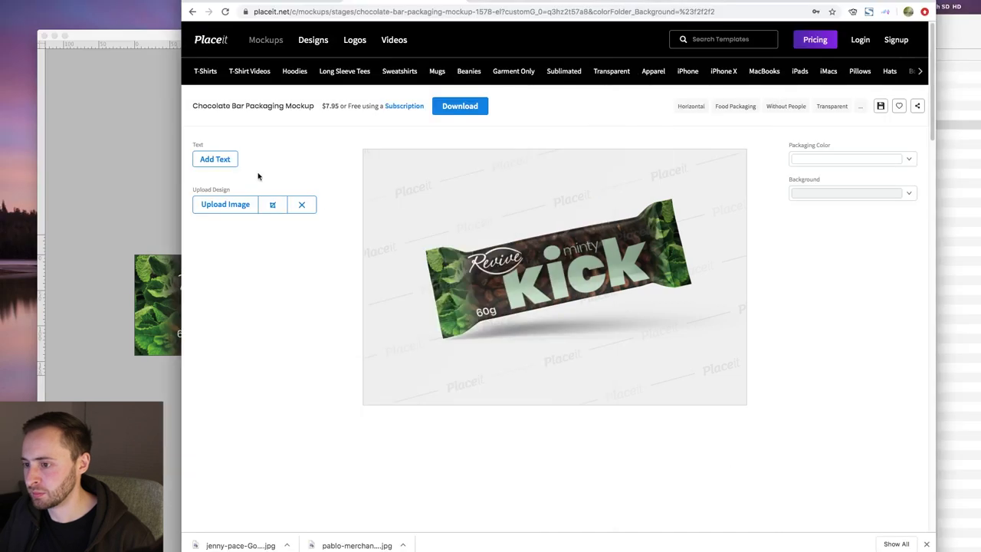
Step: Upload the exported wrapper JPEG onto the Placeit chocolate bar mockup and crop it
click(225, 204)
double_click(613, 58)
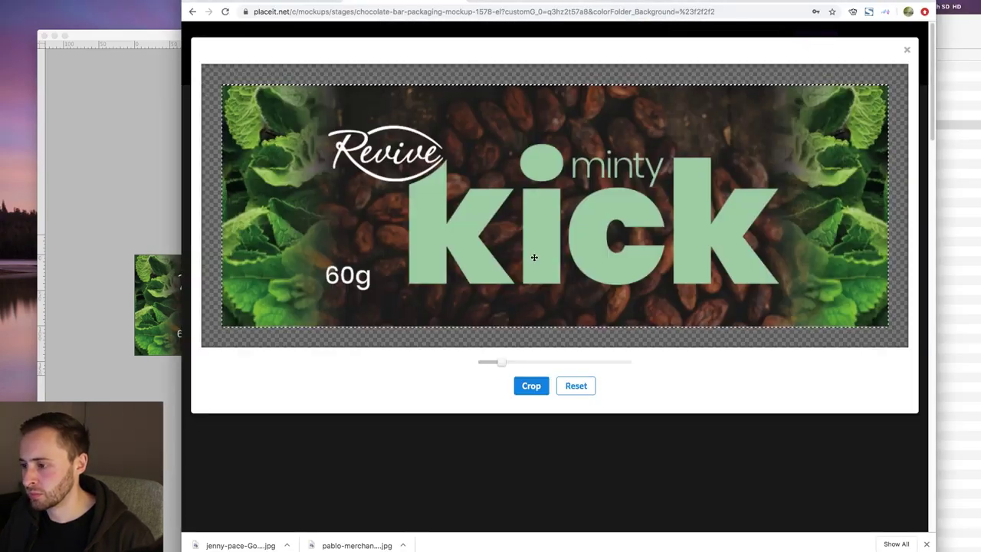
click(530, 385)
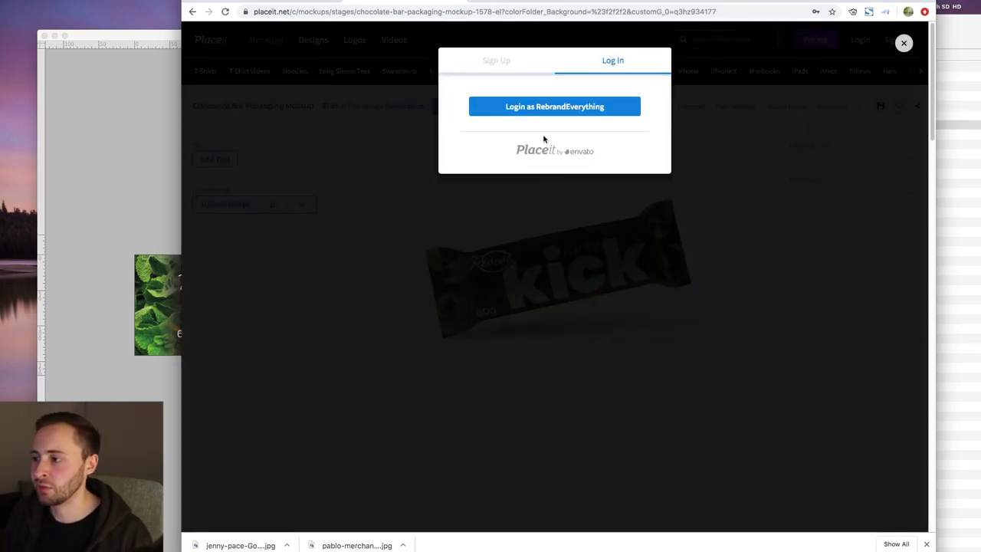
Step: Log in and download the watermark-free 1920x1280 PNG mockup
click(545, 107)
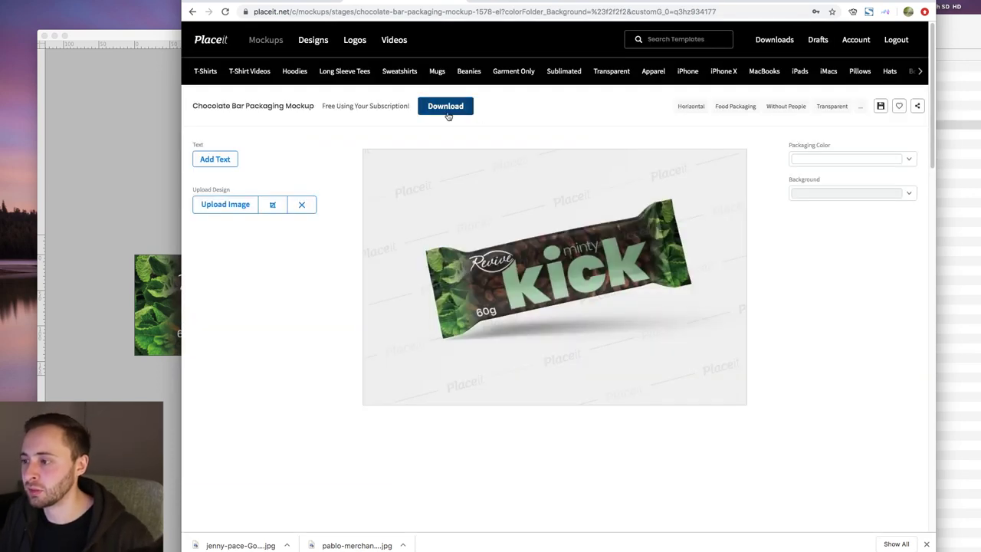
click(445, 108)
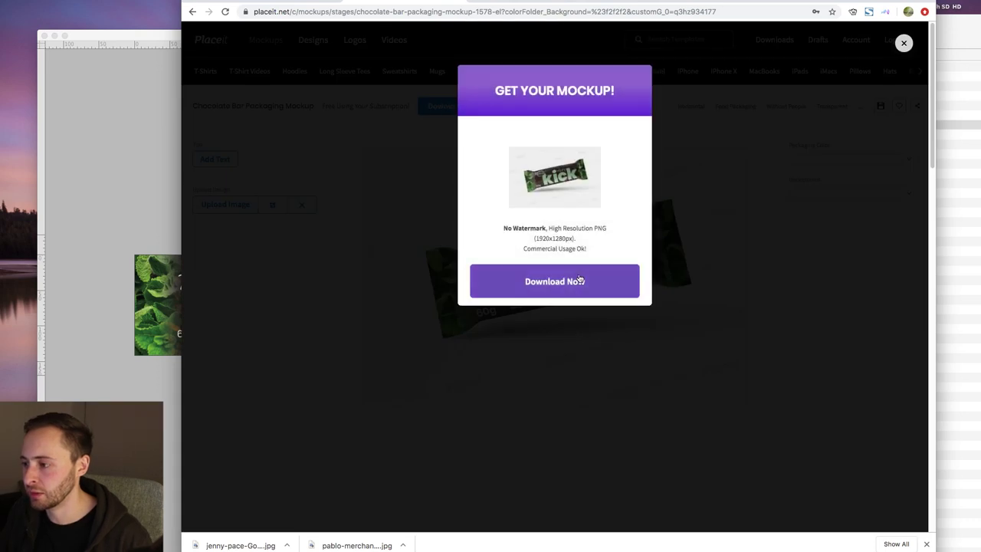
click(550, 282)
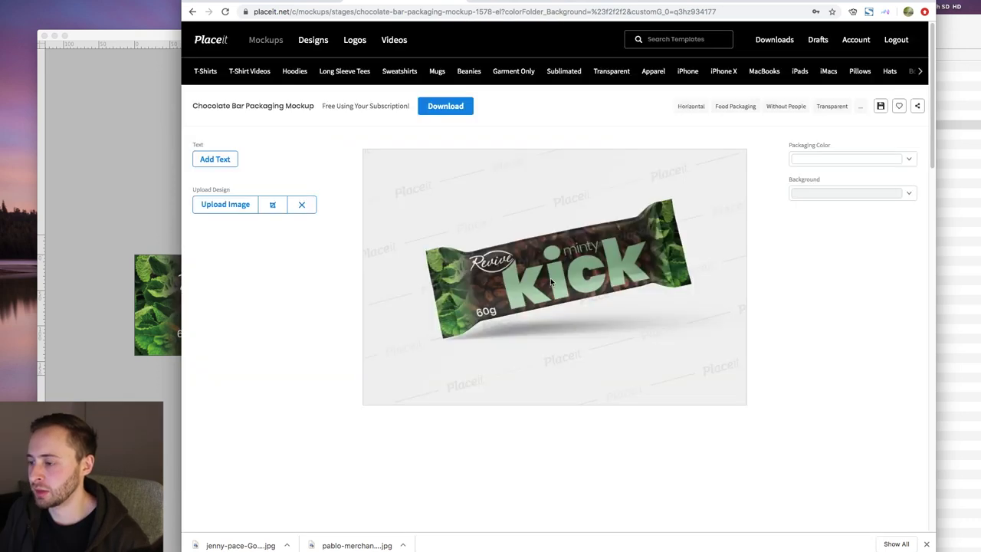